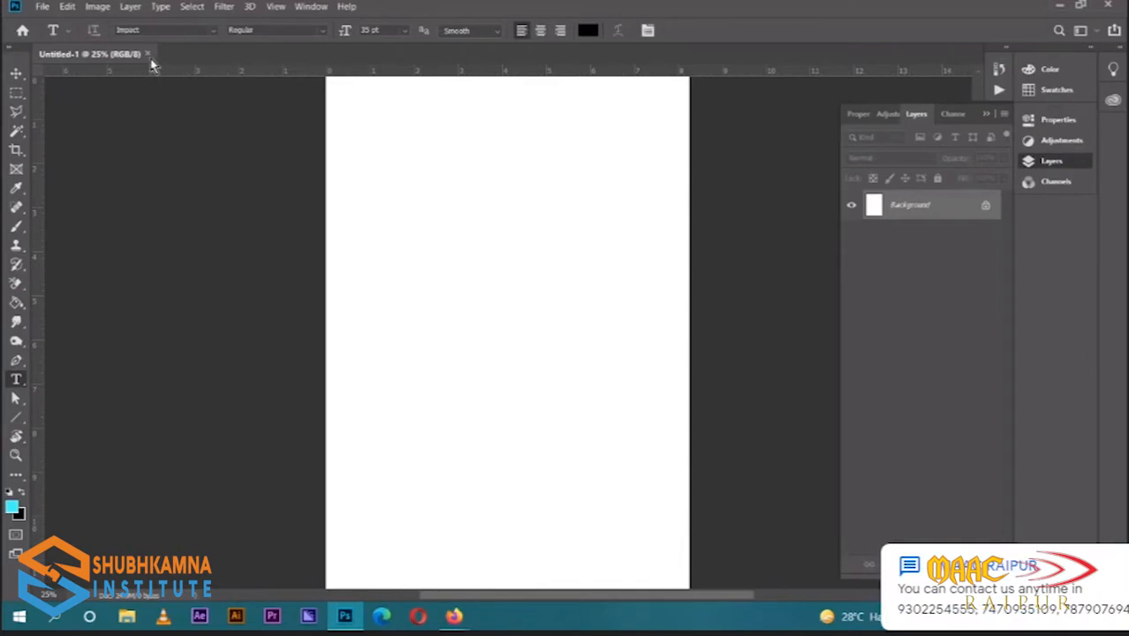
Close the open Untitled-1 document and create a new one from the A3 print preset (297 x 420 mm at 300 ppi)
{"action": "left_click", "coordinate": [147, 53]}
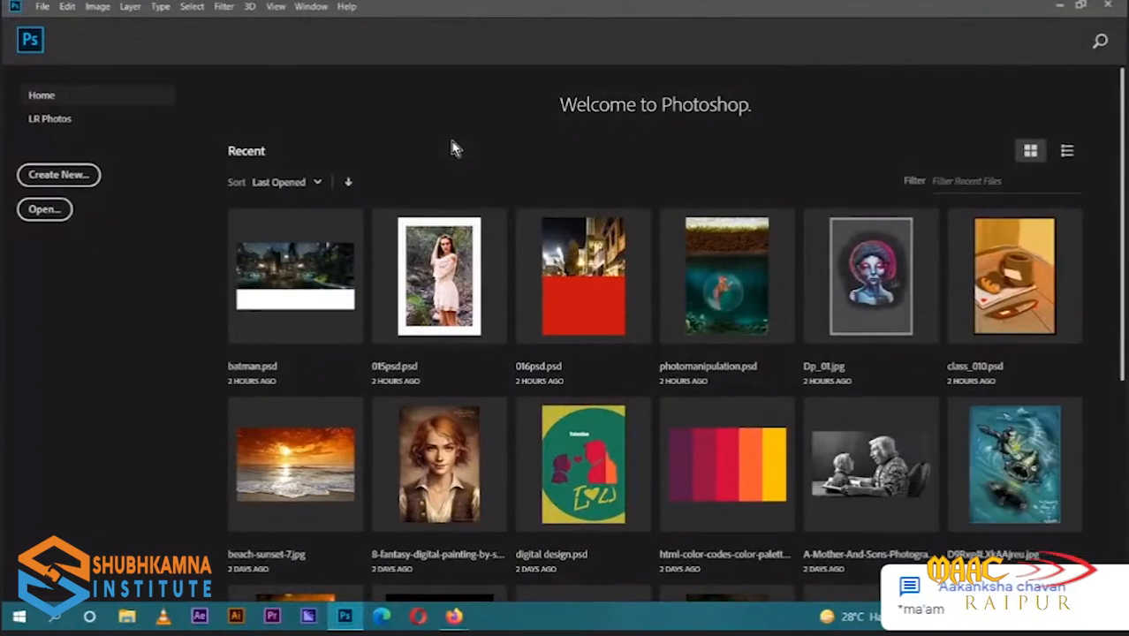
{"action": "left_click", "coordinate": [88, 186]}
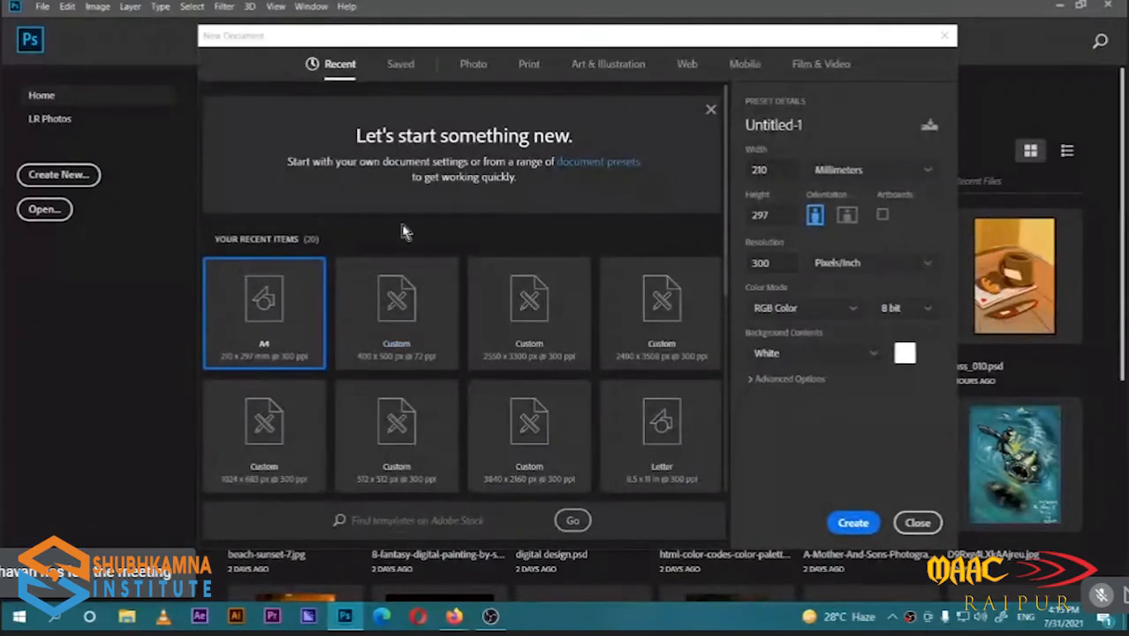
{"action": "left_click", "coordinate": [529, 65]}
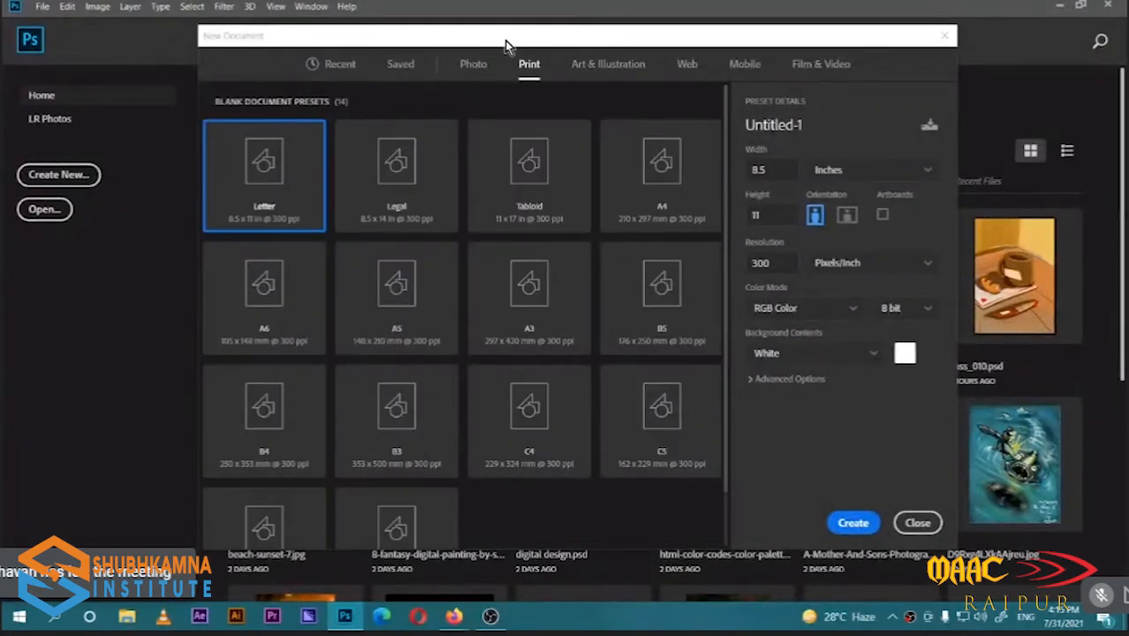
{"action": "left_click_drag", "start_coordinate": [505, 45], "coordinate": [486, 41]}
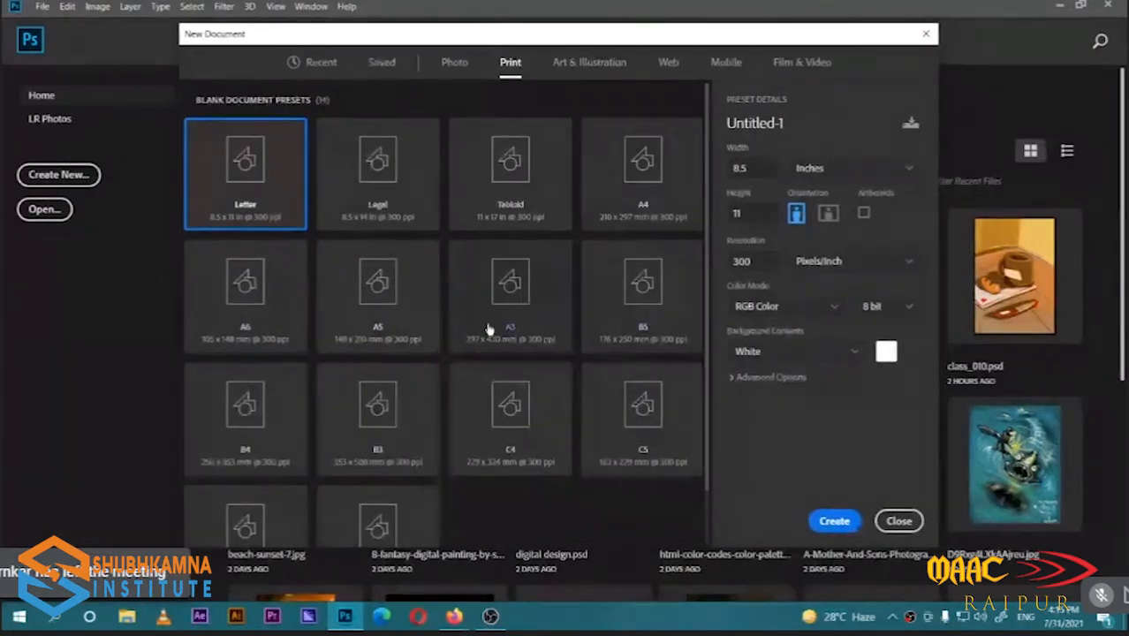
{"action": "left_click", "coordinate": [519, 334]}
{"action": "left_click", "coordinate": [834, 522]}
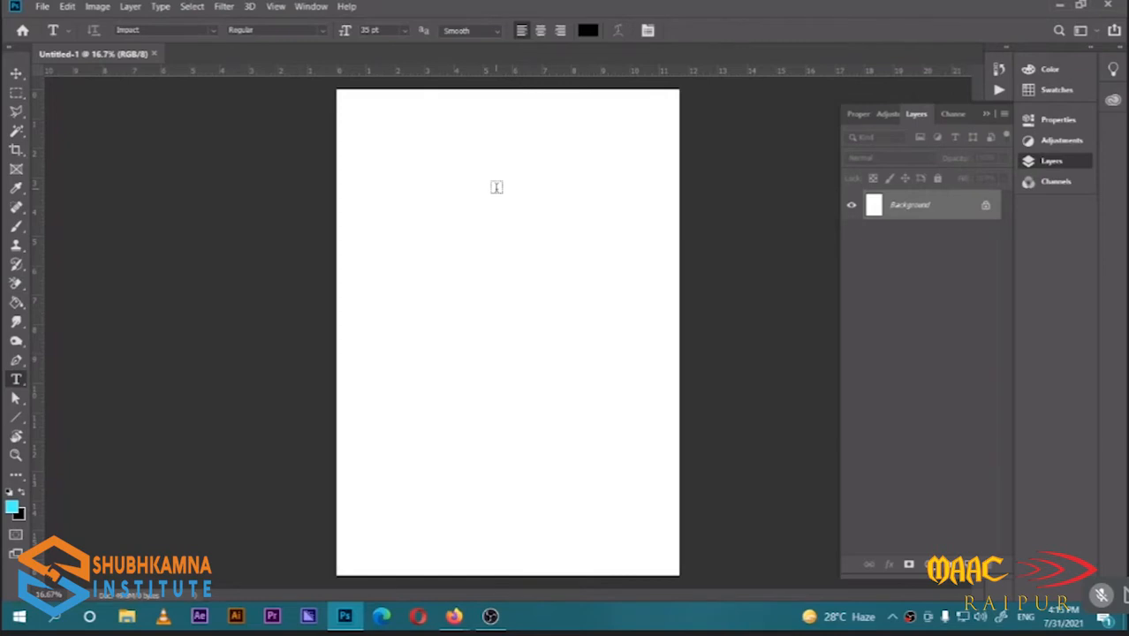
Rotate the whole canvas 90° clockwise into landscape orientation
{"action": "left_click", "coordinate": [98, 6]}
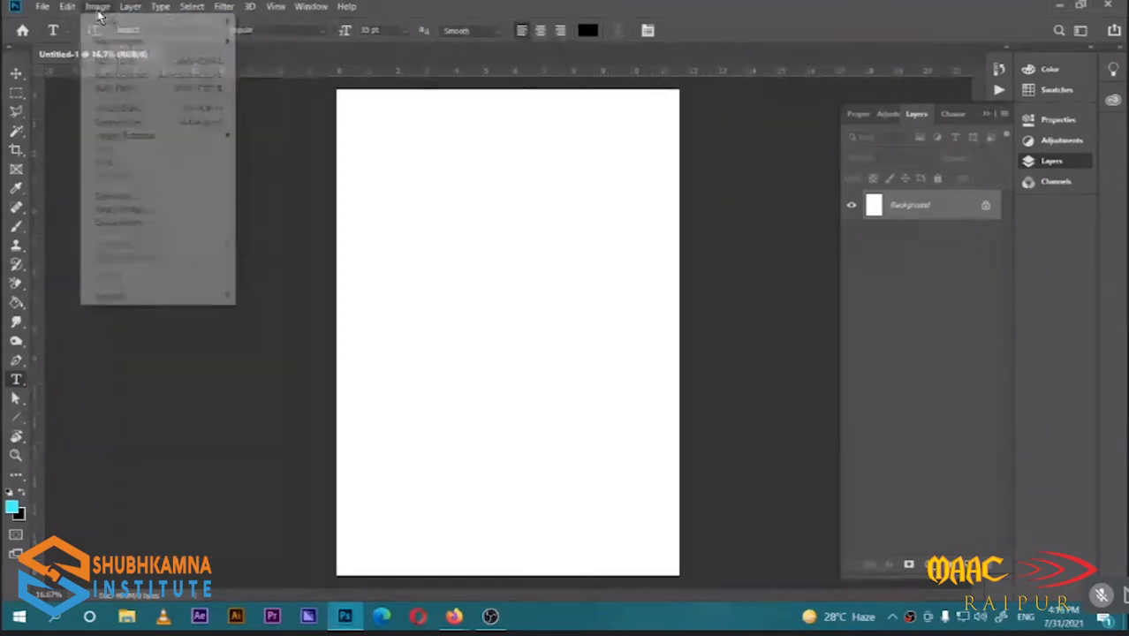
{"action": "mouse_move", "coordinate": [146, 142]}
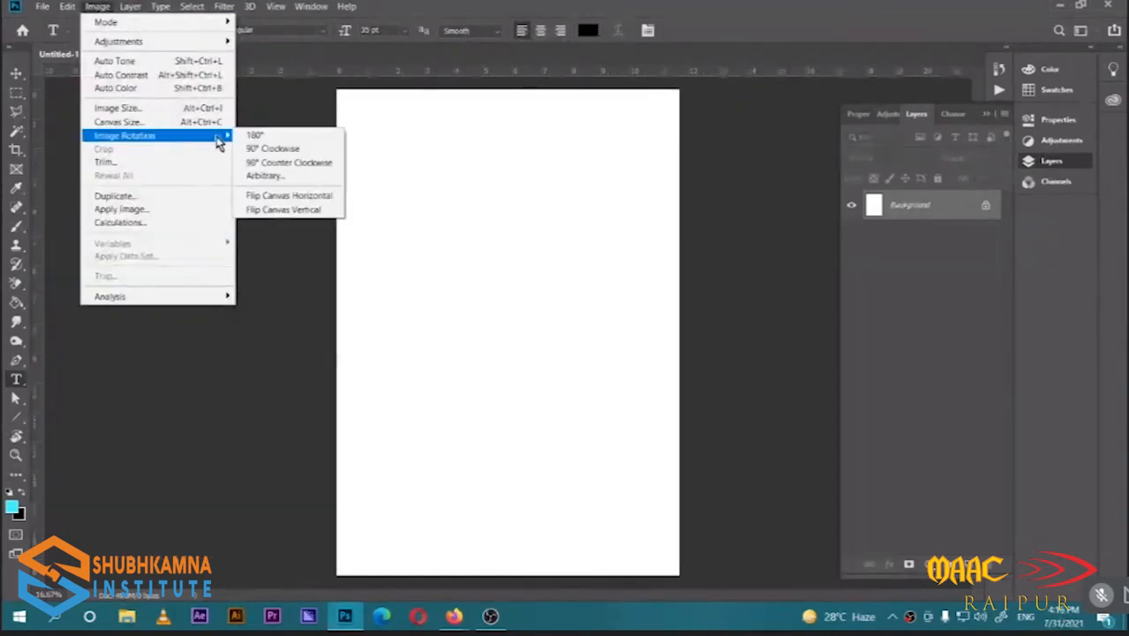
{"action": "left_click", "coordinate": [271, 150]}
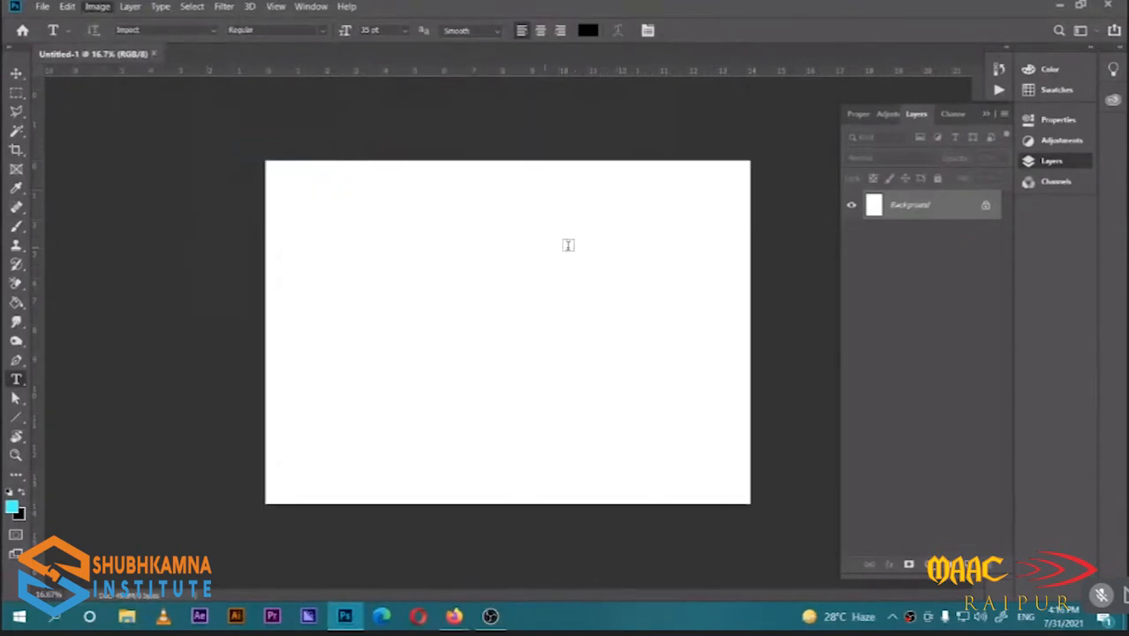
Set up the Brush tool with the textured 60 px brush tip and reduce its size to 24 px
{"action": "key", "text": "b"}
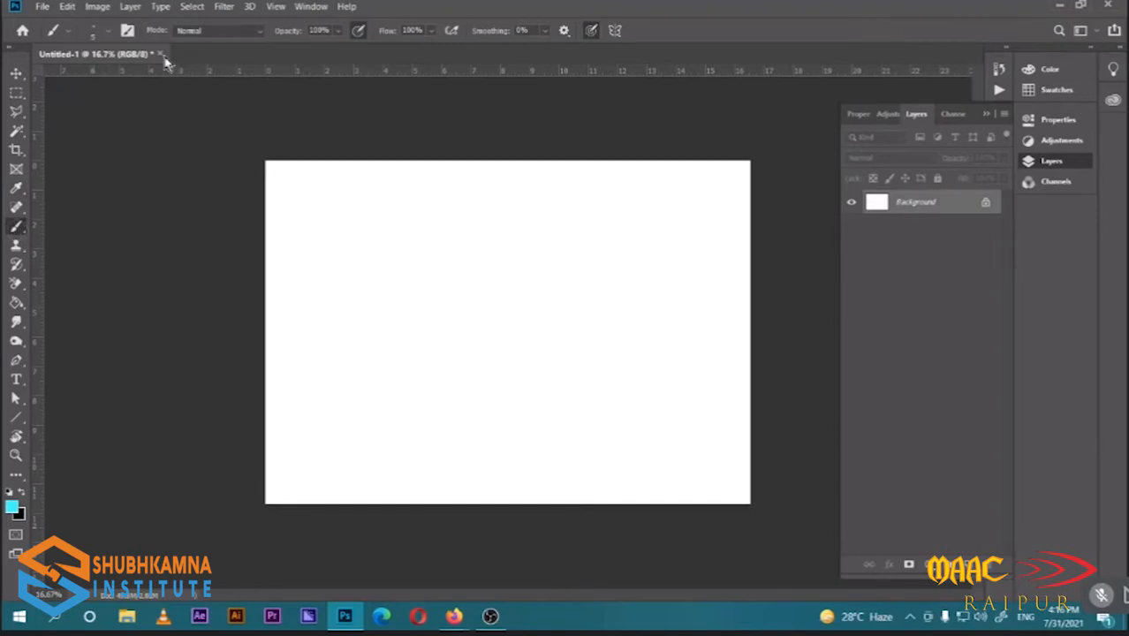
{"action": "left_click", "coordinate": [108, 32]}
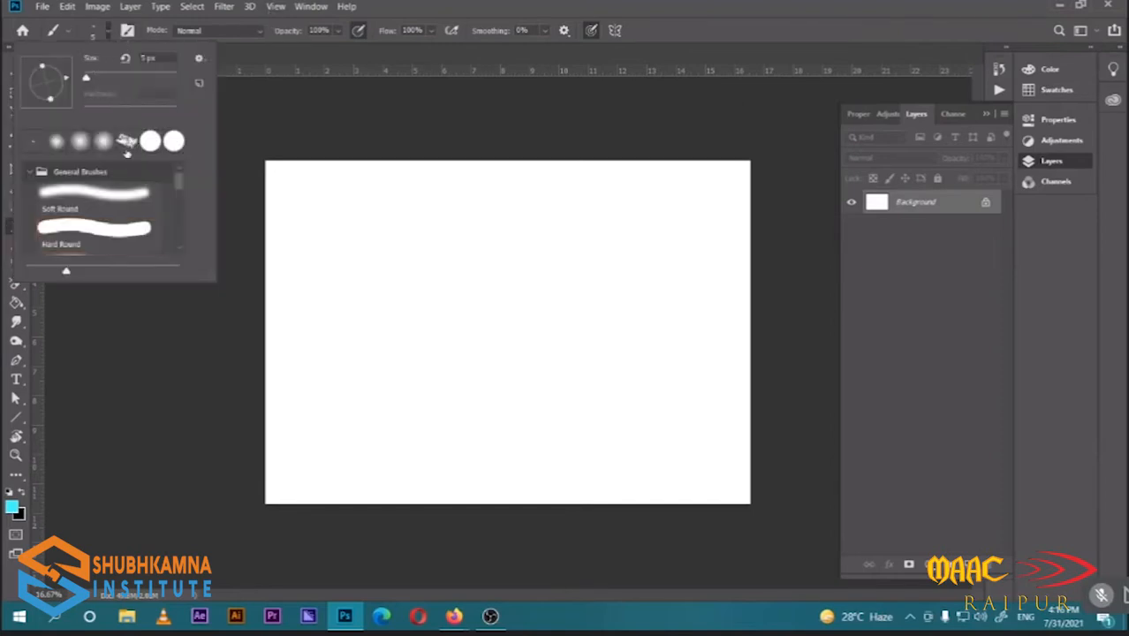
{"action": "left_click", "coordinate": [391, 7]}
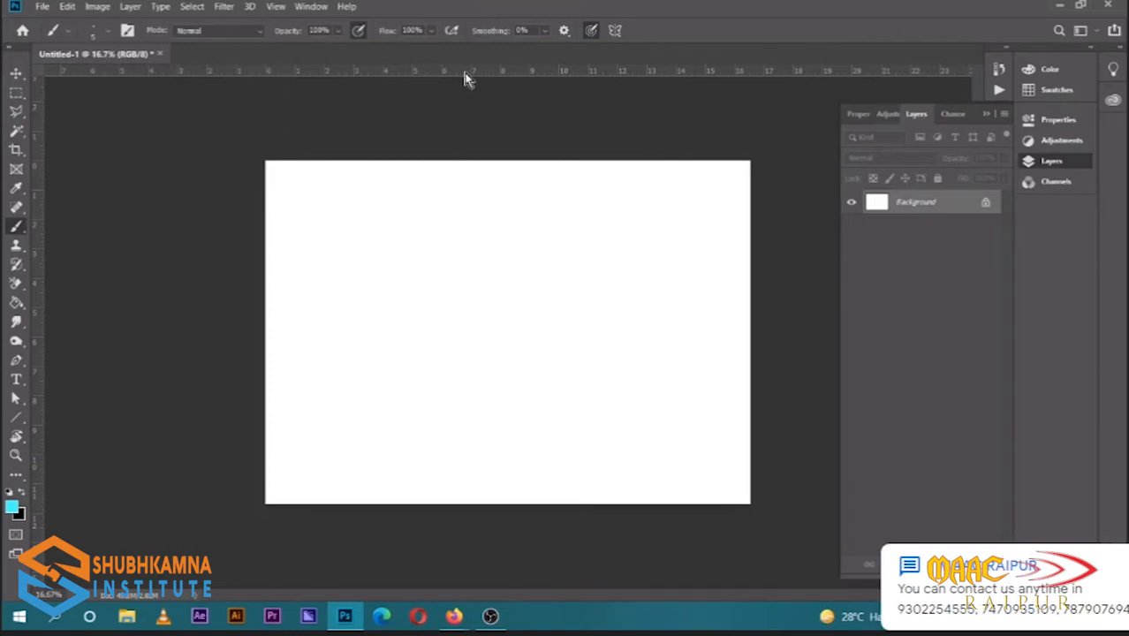
{"action": "key", "text": "F5"}
{"action": "left_click", "coordinate": [859, 223]}
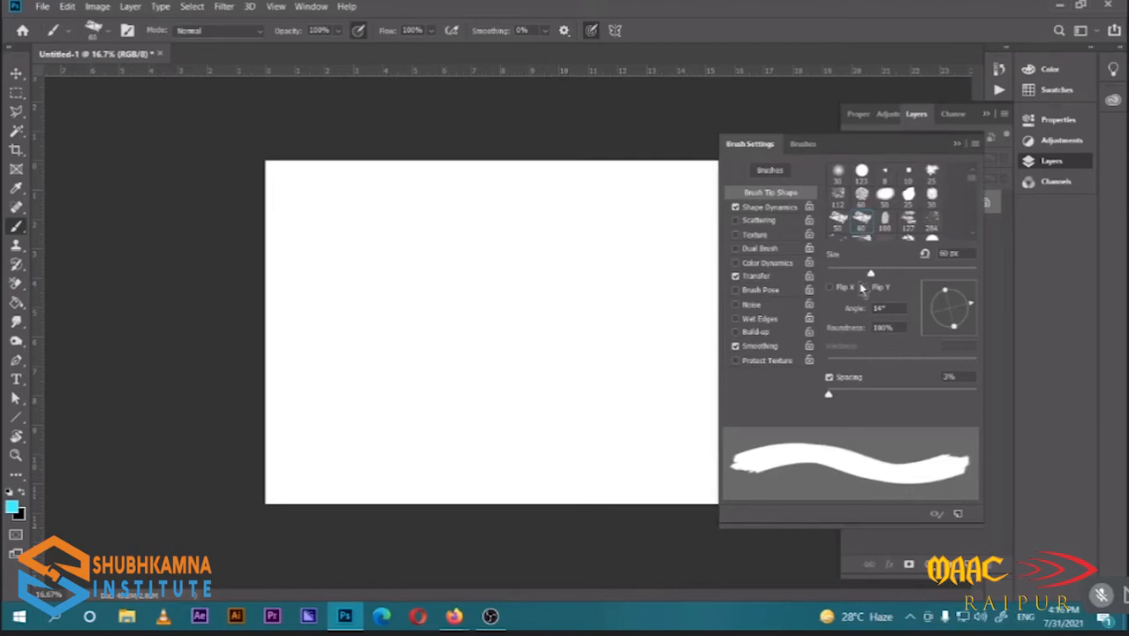
{"action": "left_click_drag", "start_coordinate": [871, 274], "coordinate": [844, 276]}
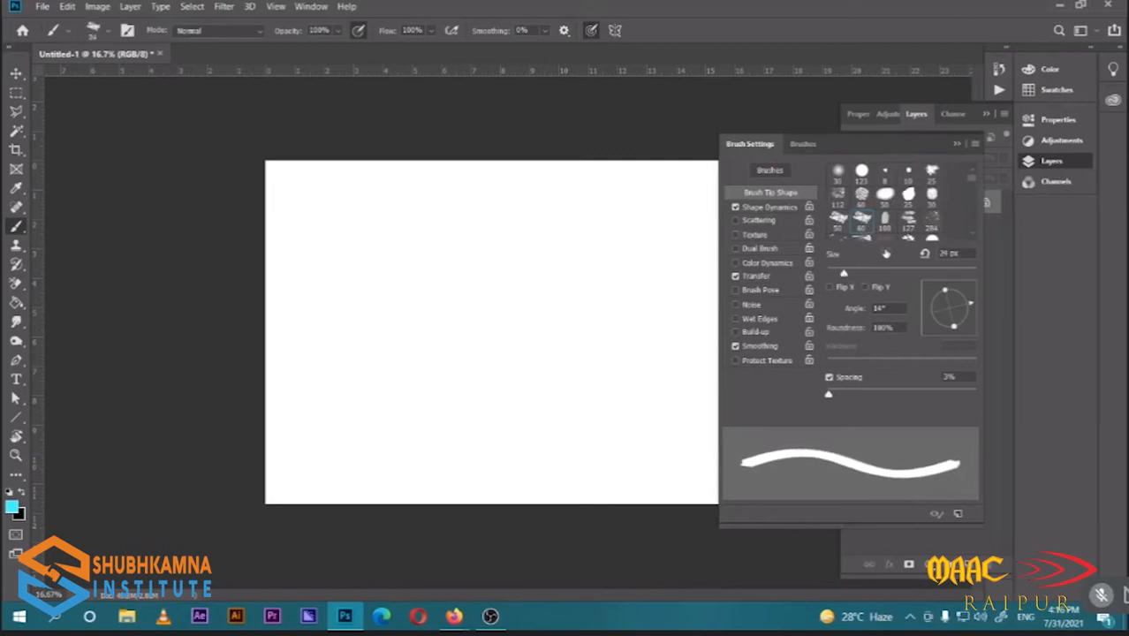
{"action": "left_click", "coordinate": [958, 144]}
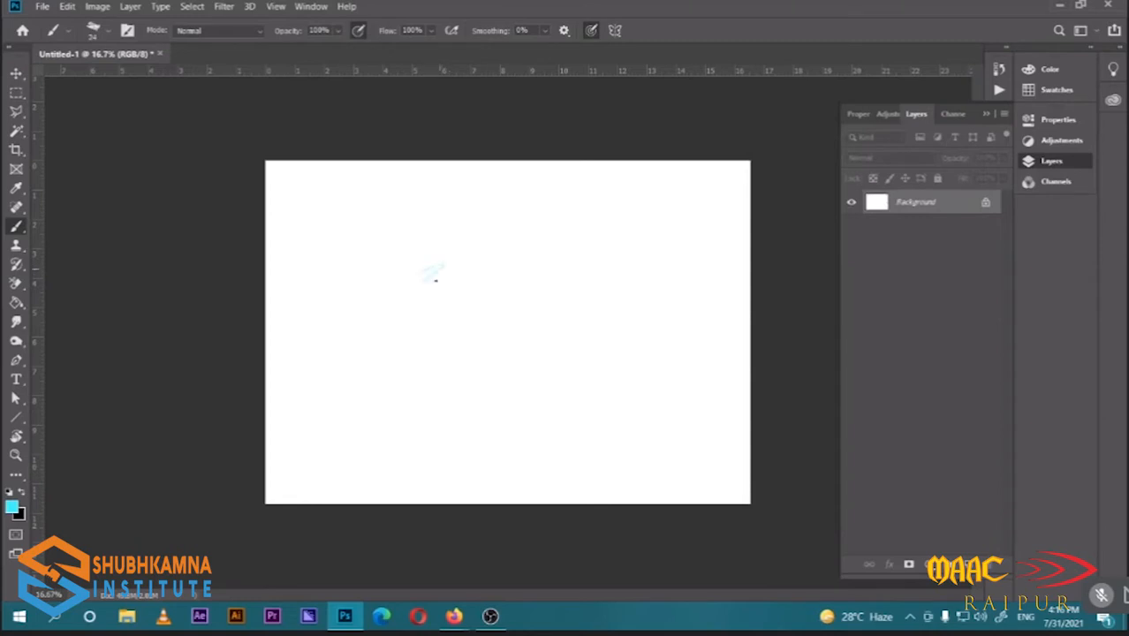
Add a new layer above Background and swap the foreground color to black, undoing the trial brush strokes
{"action": "mouse_move", "coordinate": [436, 280]}
{"action": "left_mouse_down"}
{"action": "mouse_move", "coordinate": [458, 311]}
{"action": "mouse_move", "coordinate": [501, 322]}
{"action": "left_mouse_up"}
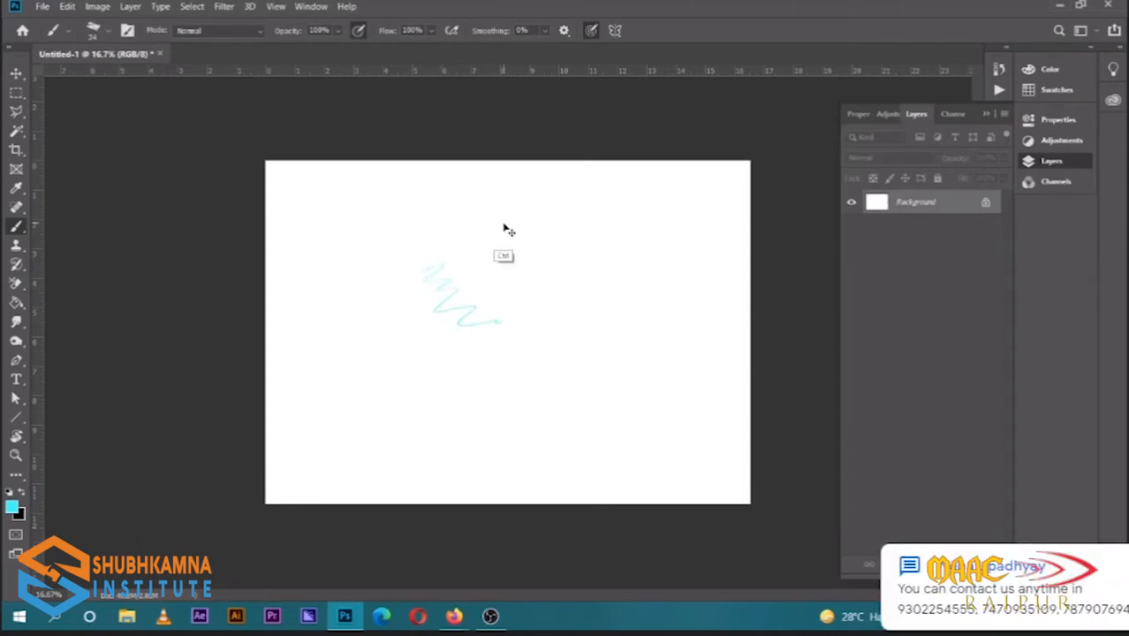
{"action": "key", "text": "ctrl+z"}
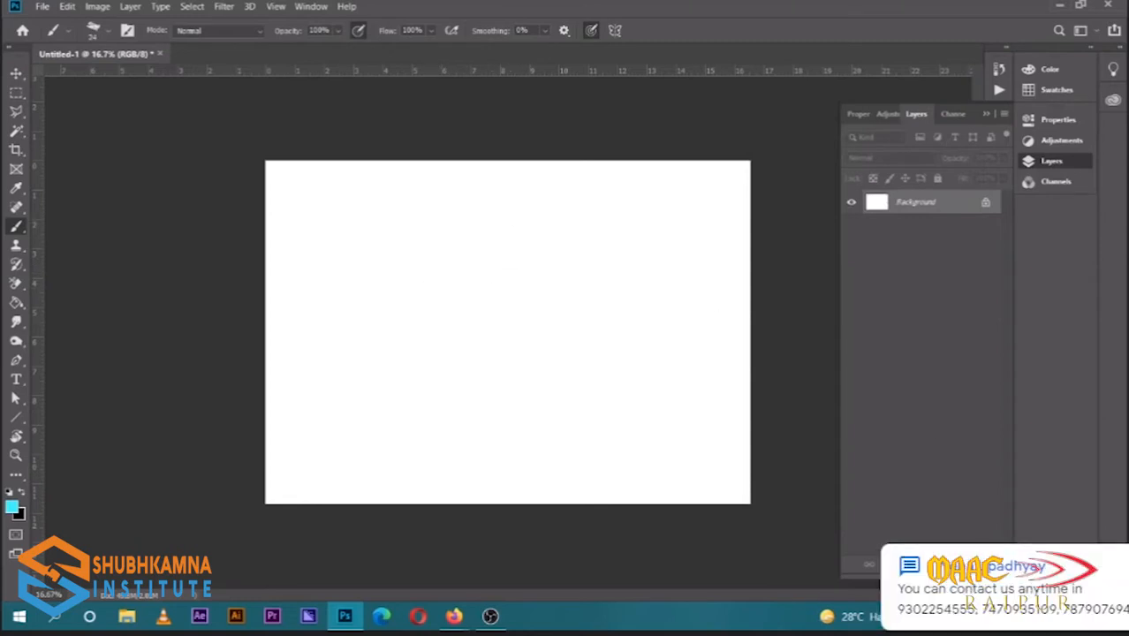
{"action": "left_click", "coordinate": [968, 565]}
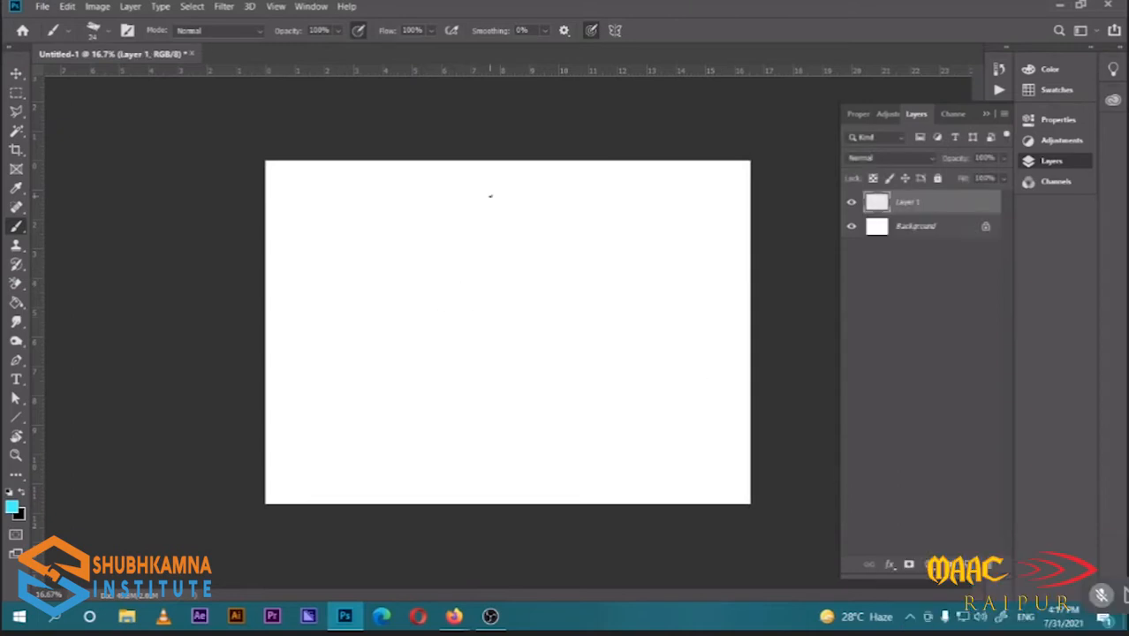
{"action": "key", "text": "x"}
{"action": "mouse_move", "coordinate": [503, 258]}
{"action": "left_mouse_down"}
{"action": "mouse_move", "coordinate": [530, 290]}
{"action": "mouse_move", "coordinate": [569, 305]}
{"action": "left_mouse_up"}
{"action": "key", "text": "ctrl+z"}
Sketch the first ground perspective lines with the brush, rising from the canvas's lower left toward its right side
{"action": "key", "text": "ctrl+plus"}
{"action": "left_click_drag", "start_coordinate": [502, 278], "coordinate": [447, 281]}
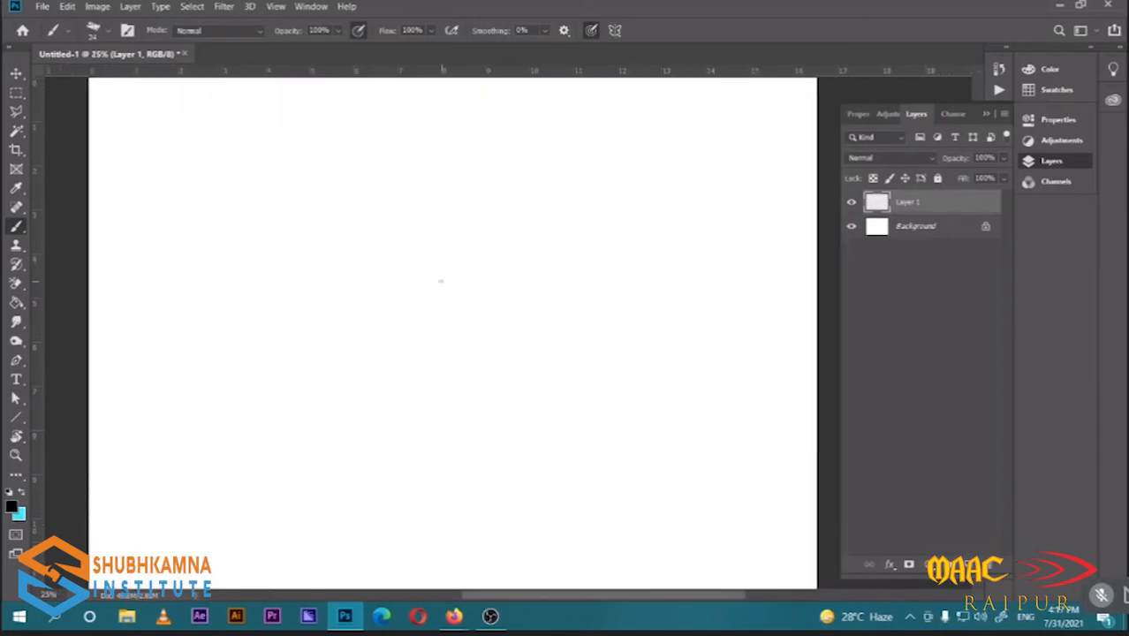
{"action": "key", "text": "ctrl+minus"}
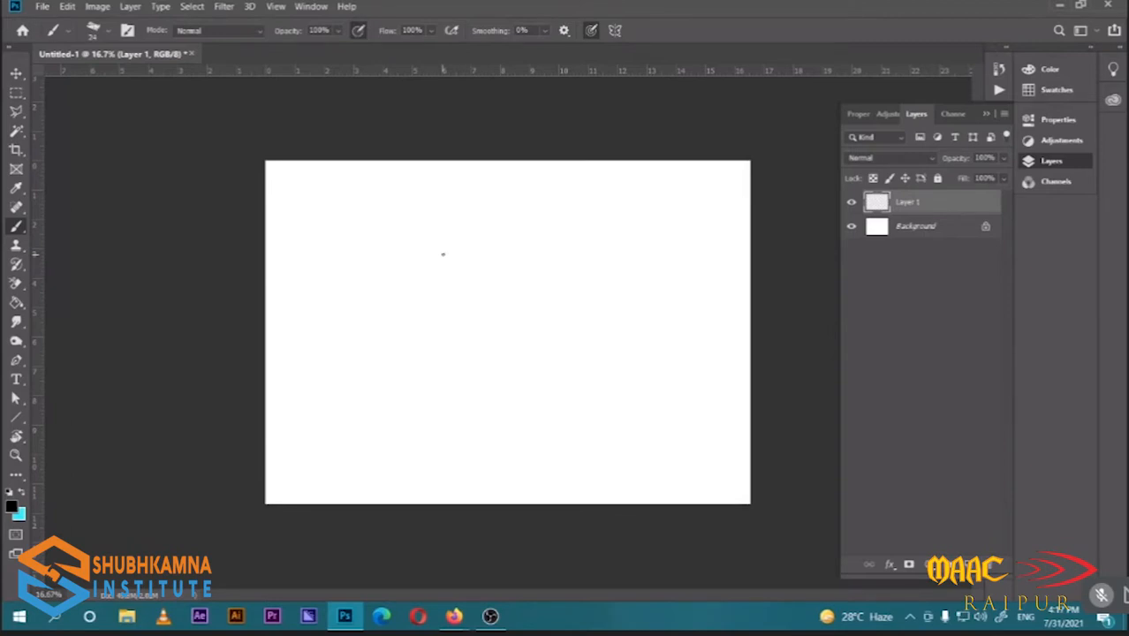
{"action": "key", "text": "ctrl+plus"}
{"action": "key", "text": "ctrl+minus"}
{"action": "left_click", "coordinate": [567, 337], "text": "shift"}
{"action": "left_click_drag", "start_coordinate": [478, 368], "coordinate": [313, 436]}
{"action": "mouse_move", "coordinate": [348, 421]}
{"action": "left_mouse_down"}
{"action": "mouse_move", "coordinate": [266, 449]}
{"action": "mouse_move", "coordinate": [371, 413]}
{"action": "left_mouse_up"}
{"action": "left_click_drag", "start_coordinate": [336, 495], "coordinate": [687, 337]}
{"action": "left_click_drag", "start_coordinate": [665, 354], "coordinate": [546, 423]}
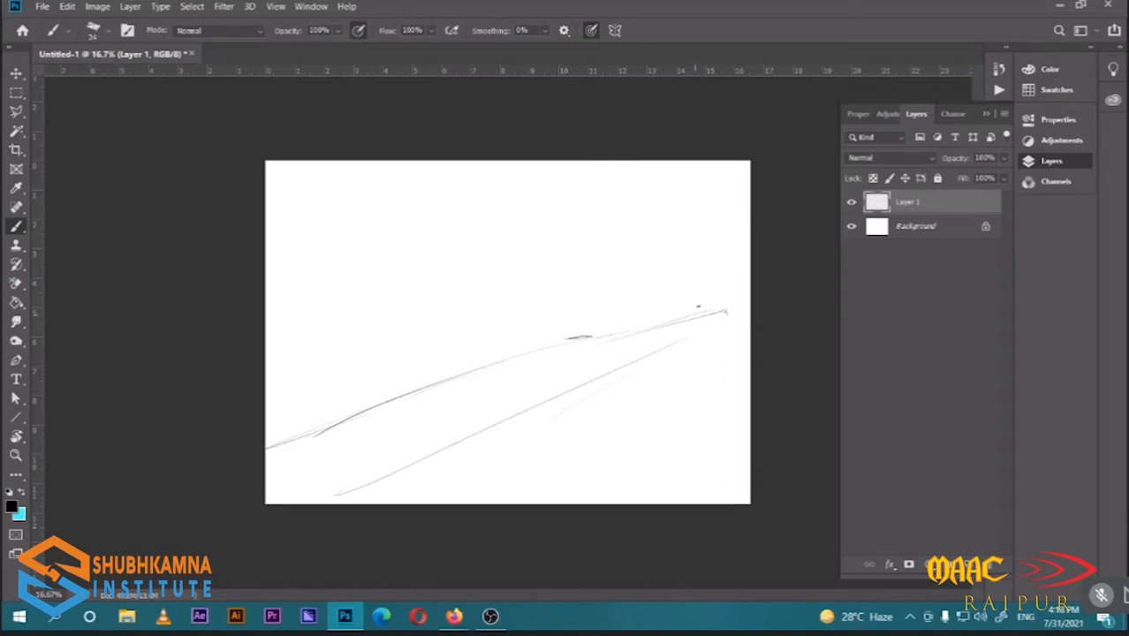
Draw lines from the vanishing point near the canvas's right edge down to the bottom edge and along the horizon on Layer 1
{"action": "mouse_move", "coordinate": [726, 313]}
{"action": "left_mouse_down"}
{"action": "mouse_move", "coordinate": [549, 504]}
{"action": "mouse_move", "coordinate": [719, 501]}
{"action": "left_mouse_up"}
{"action": "left_click_drag", "start_coordinate": [635, 318], "coordinate": [454, 329]}
{"action": "left_click_drag", "start_coordinate": [726, 311], "coordinate": [267, 323]}
{"action": "left_click", "coordinate": [77, 365], "text": "ctrl"}
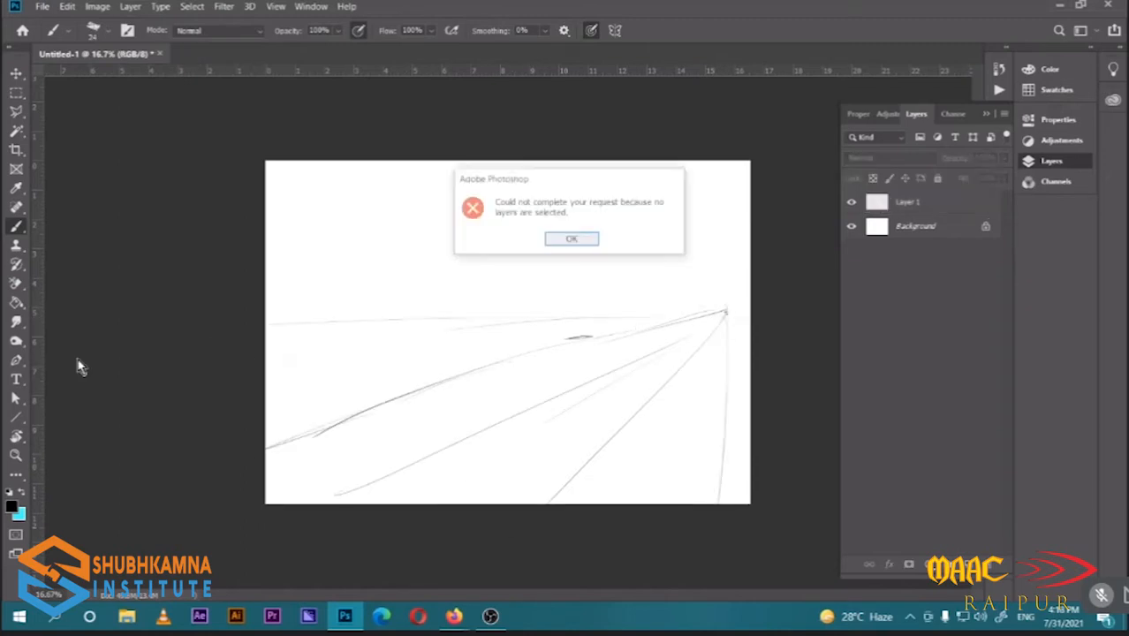
{"action": "left_click", "coordinate": [572, 237]}
{"action": "left_click", "coordinate": [910, 209]}
{"action": "left_click_drag", "start_coordinate": [667, 306], "coordinate": [267, 326]}
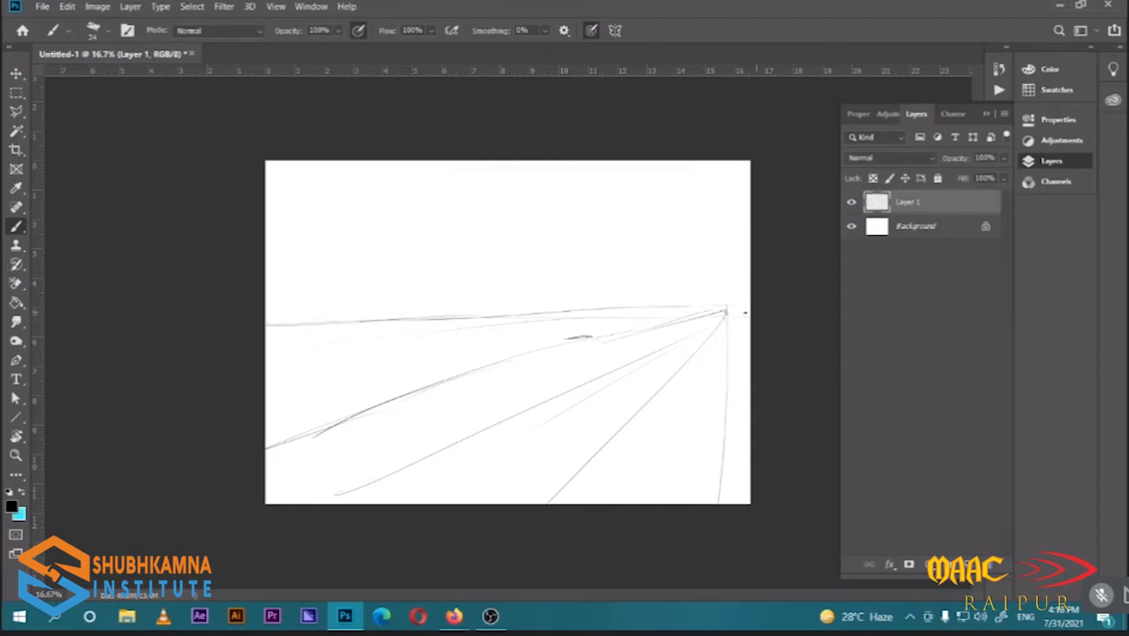
Add more lines radiating from the vanishing point and block in a wall with straight vertical and horizontal edges and a receding roofline
{"action": "left_click_drag", "start_coordinate": [727, 314], "coordinate": [751, 316]}
{"action": "left_click_drag", "start_coordinate": [507, 348], "coordinate": [267, 395]}
{"action": "mouse_move", "coordinate": [326, 358]}
{"action": "left_mouse_down"}
{"action": "mouse_move", "coordinate": [694, 309]}
{"action": "mouse_move", "coordinate": [723, 502]}
{"action": "left_mouse_up"}
{"action": "left_click_drag", "start_coordinate": [732, 300], "coordinate": [749, 349]}
{"action": "left_click_drag", "start_coordinate": [732, 311], "coordinate": [341, 470]}
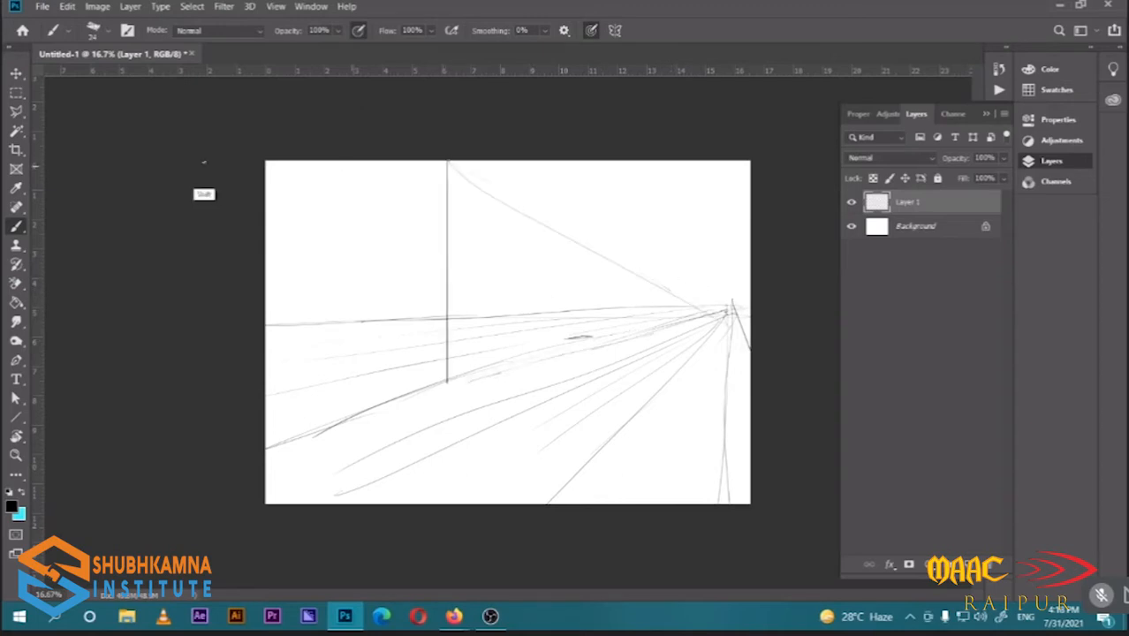
{"action": "left_click_drag", "start_coordinate": [447, 381], "coordinate": [215, 405]}
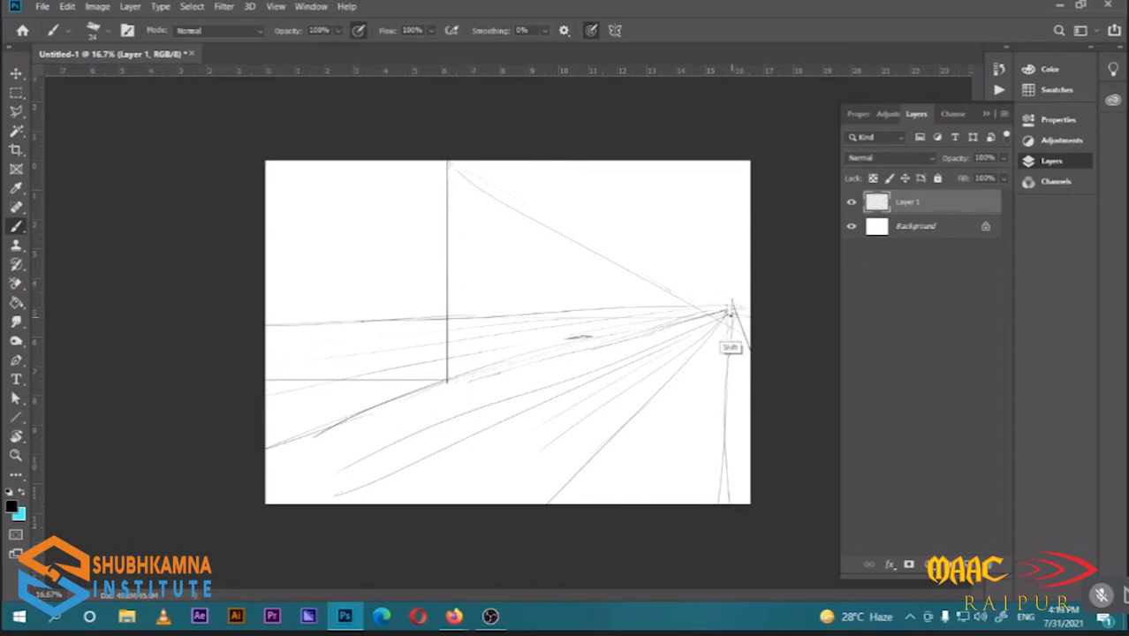
{"action": "left_click_drag", "start_coordinate": [728, 313], "coordinate": [433, 186]}
Flip the entire canvas horizontally to check the perspective sketch
{"action": "left_click", "coordinate": [97, 6]}
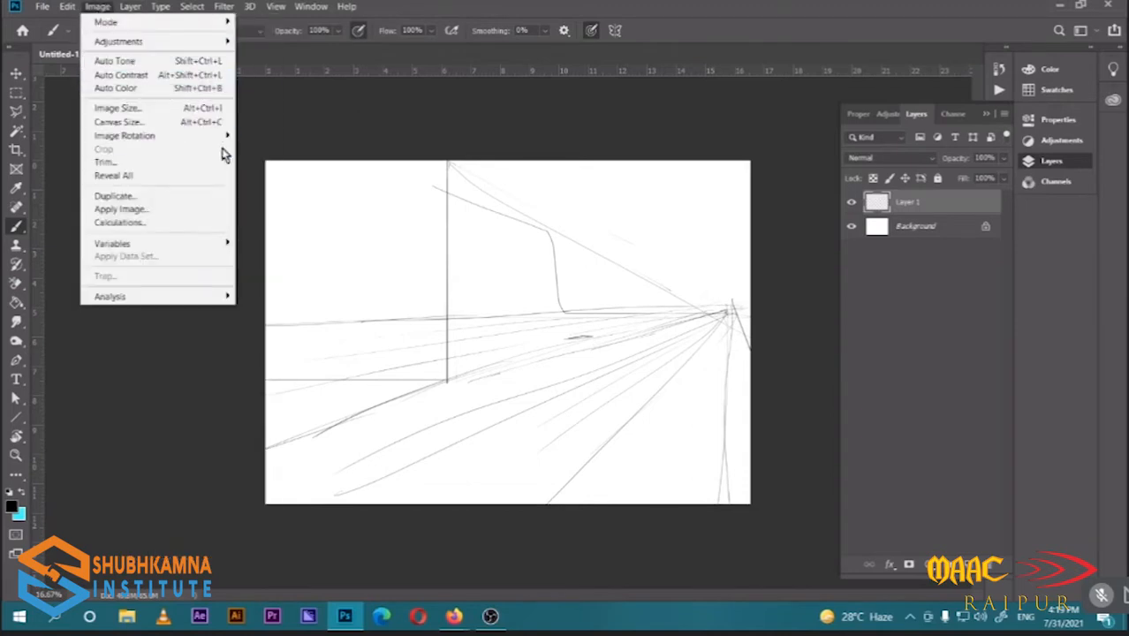
{"action": "mouse_move", "coordinate": [222, 145]}
{"action": "left_click", "coordinate": [300, 192]}
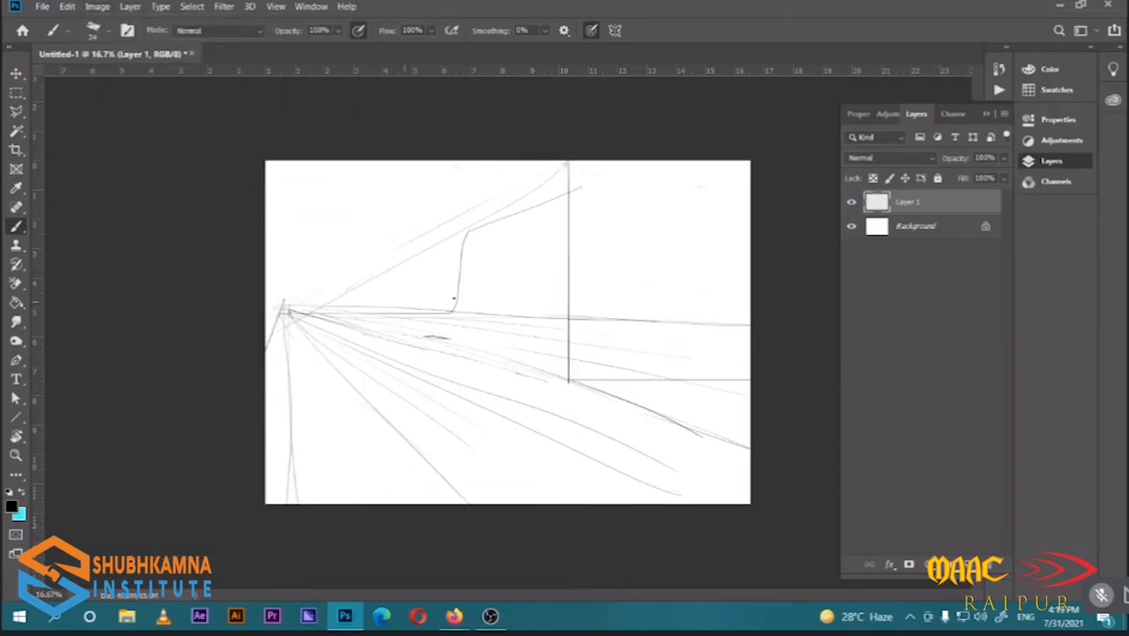
Extend the horizon line to the canvas's right edge and draw a vertical guide for a standing figure beside the wall
{"action": "left_click_drag", "start_coordinate": [455, 311], "coordinate": [767, 315]}
{"action": "left_click_drag", "start_coordinate": [506, 242], "coordinate": [506, 375]}
{"action": "left_click_drag", "start_coordinate": [507, 264], "coordinate": [507, 390]}
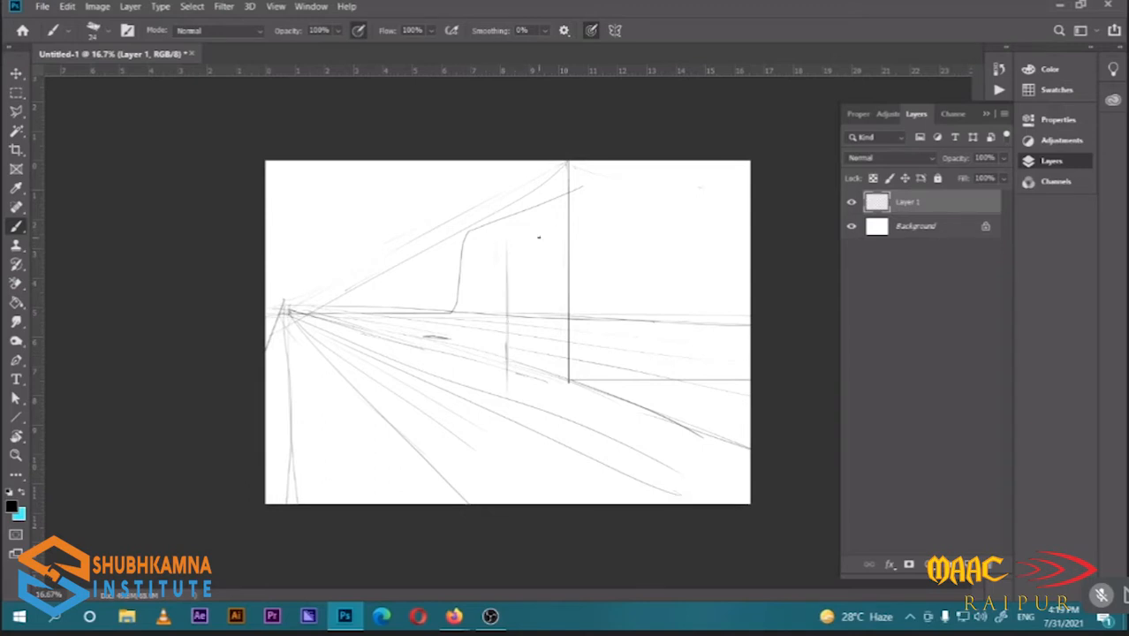
Sketch the figure's head, torso, hips and striding leg lines along the vertical guide
{"action": "key", "text": "ctrl+plus"}
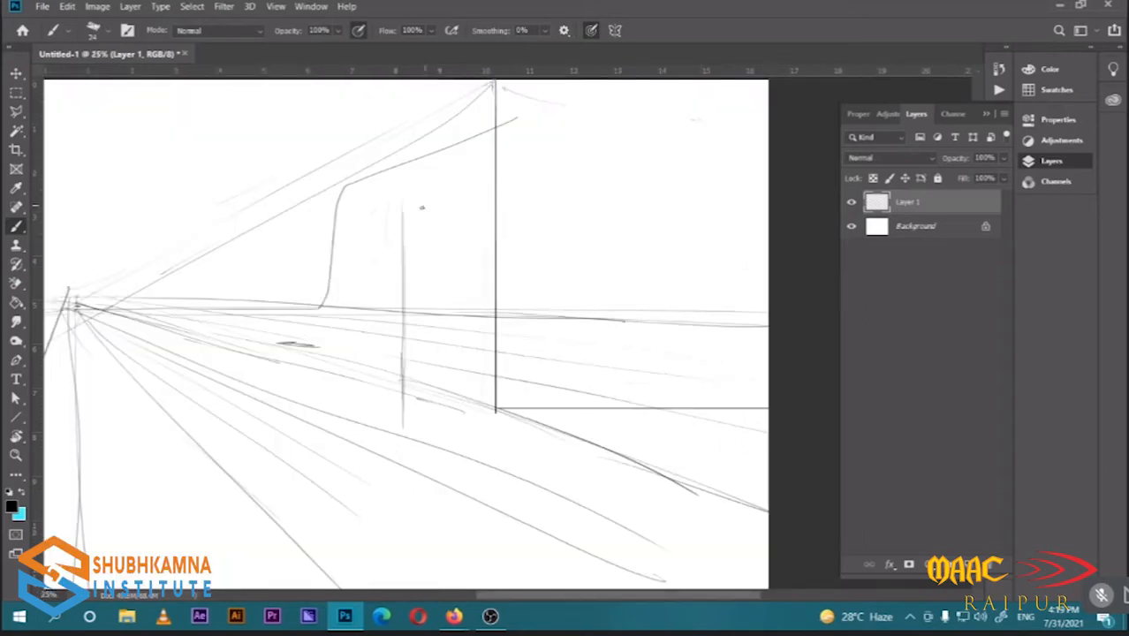
{"action": "mouse_move", "coordinate": [386, 207]}
{"action": "left_mouse_down"}
{"action": "mouse_move", "coordinate": [399, 202]}
{"action": "mouse_move", "coordinate": [410, 315]}
{"action": "left_mouse_up"}
{"action": "left_click_drag", "start_coordinate": [407, 311], "coordinate": [391, 399]}
{"action": "left_click_drag", "start_coordinate": [401, 352], "coordinate": [391, 413]}
{"action": "mouse_move", "coordinate": [414, 330]}
{"action": "left_mouse_down"}
{"action": "mouse_move", "coordinate": [433, 392]}
{"action": "mouse_move", "coordinate": [385, 472]}
{"action": "mouse_move", "coordinate": [394, 401]}
{"action": "left_mouse_up"}
{"action": "left_click_drag", "start_coordinate": [425, 354], "coordinate": [453, 454]}
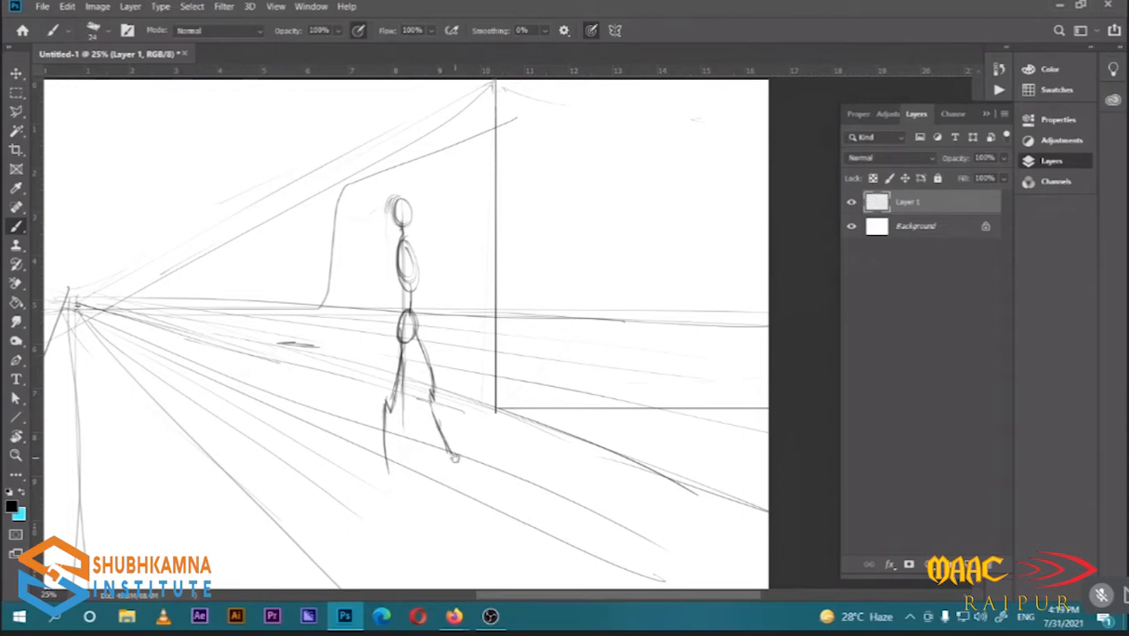
Add the figure's shoulder line and build up the thighs and lower legs of both legs with rounded contours
{"action": "left_click_drag", "start_coordinate": [463, 409], "coordinate": [438, 344]}
{"action": "mouse_move", "coordinate": [362, 183]}
{"action": "left_mouse_down"}
{"action": "mouse_move", "coordinate": [397, 177]}
{"action": "mouse_move", "coordinate": [350, 186]}
{"action": "mouse_move", "coordinate": [401, 180]}
{"action": "left_mouse_up"}
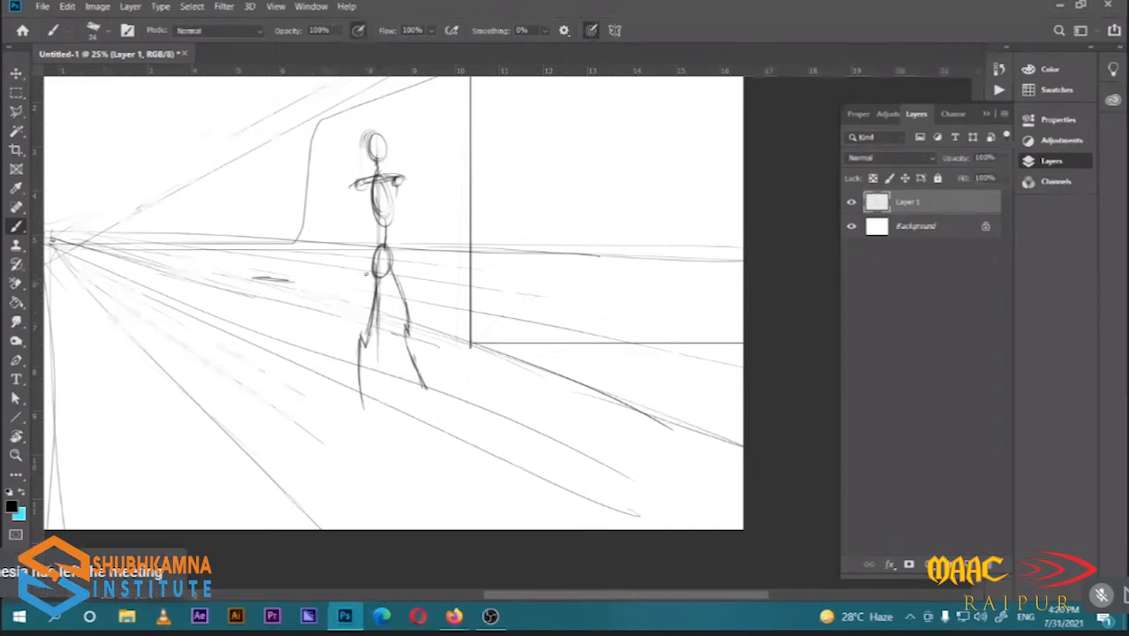
{"action": "mouse_move", "coordinate": [369, 275]}
{"action": "left_mouse_down"}
{"action": "mouse_move", "coordinate": [357, 323]}
{"action": "mouse_move", "coordinate": [369, 357]}
{"action": "mouse_move", "coordinate": [364, 406]}
{"action": "left_mouse_up"}
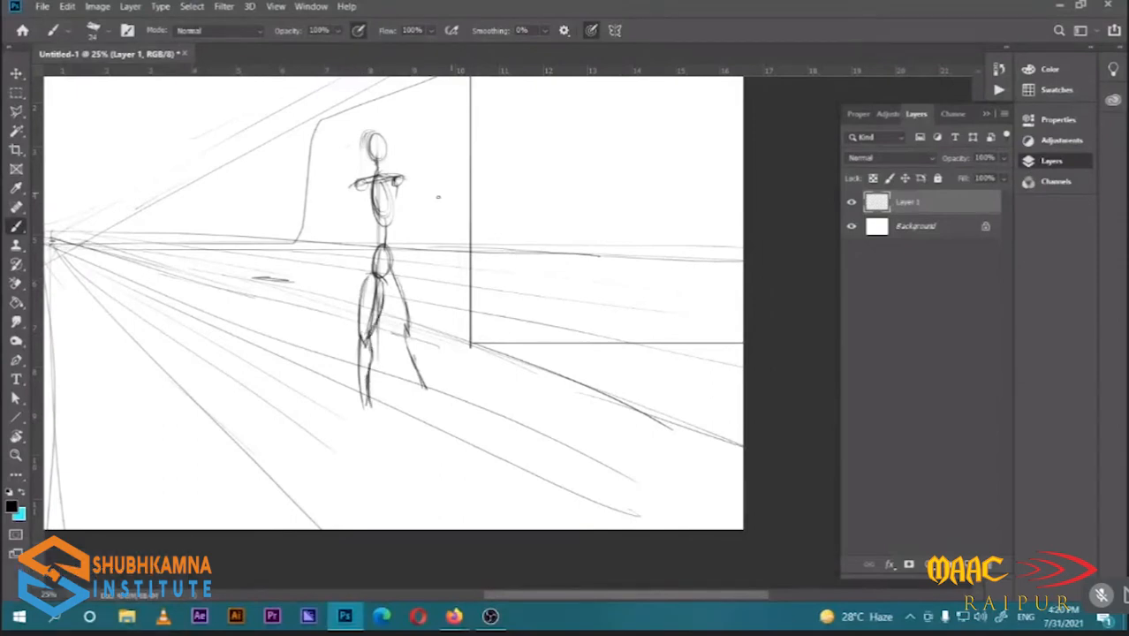
{"action": "left_click_drag", "start_coordinate": [405, 224], "coordinate": [394, 263]}
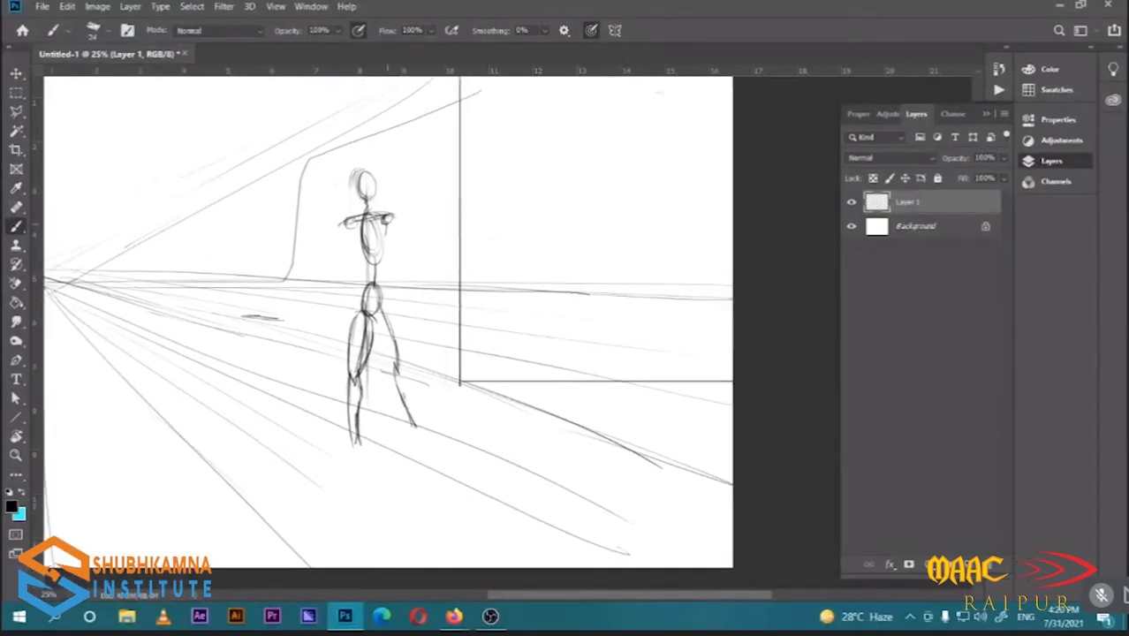
{"action": "left_click_drag", "start_coordinate": [392, 213], "coordinate": [396, 231]}
{"action": "mouse_move", "coordinate": [378, 292]}
{"action": "left_mouse_down"}
{"action": "mouse_move", "coordinate": [400, 330]}
{"action": "mouse_move", "coordinate": [390, 357]}
{"action": "mouse_move", "coordinate": [397, 364]}
{"action": "mouse_move", "coordinate": [396, 327]}
{"action": "mouse_move", "coordinate": [410, 433]}
{"action": "left_mouse_up"}
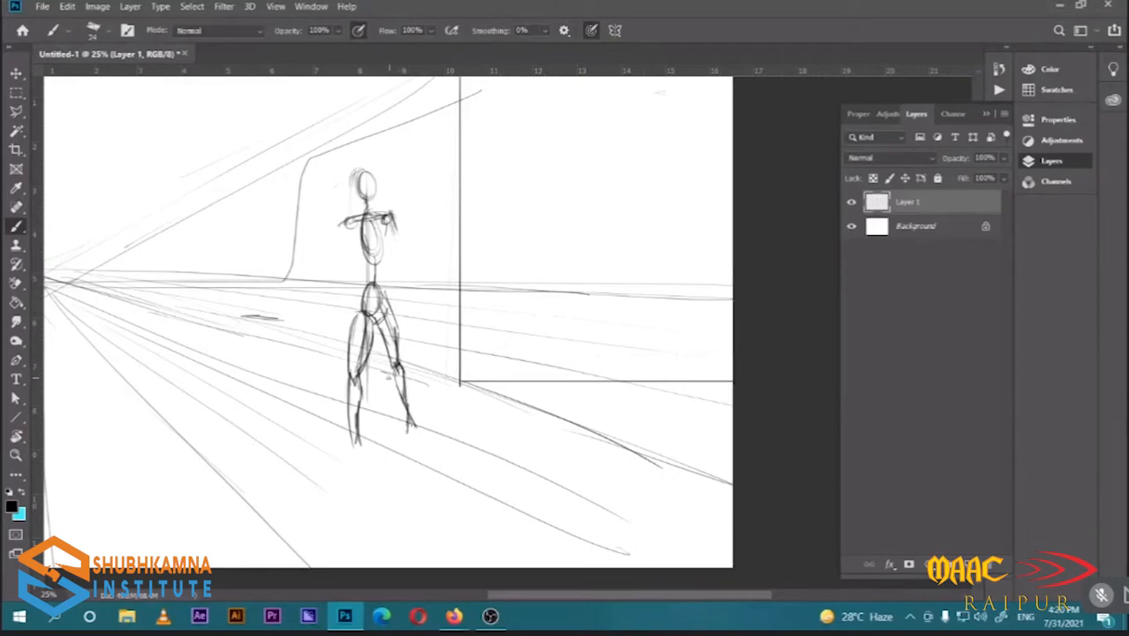
{"action": "left_click_drag", "start_coordinate": [392, 369], "coordinate": [402, 428]}
{"action": "left_click_drag", "start_coordinate": [427, 215], "coordinate": [372, 231]}
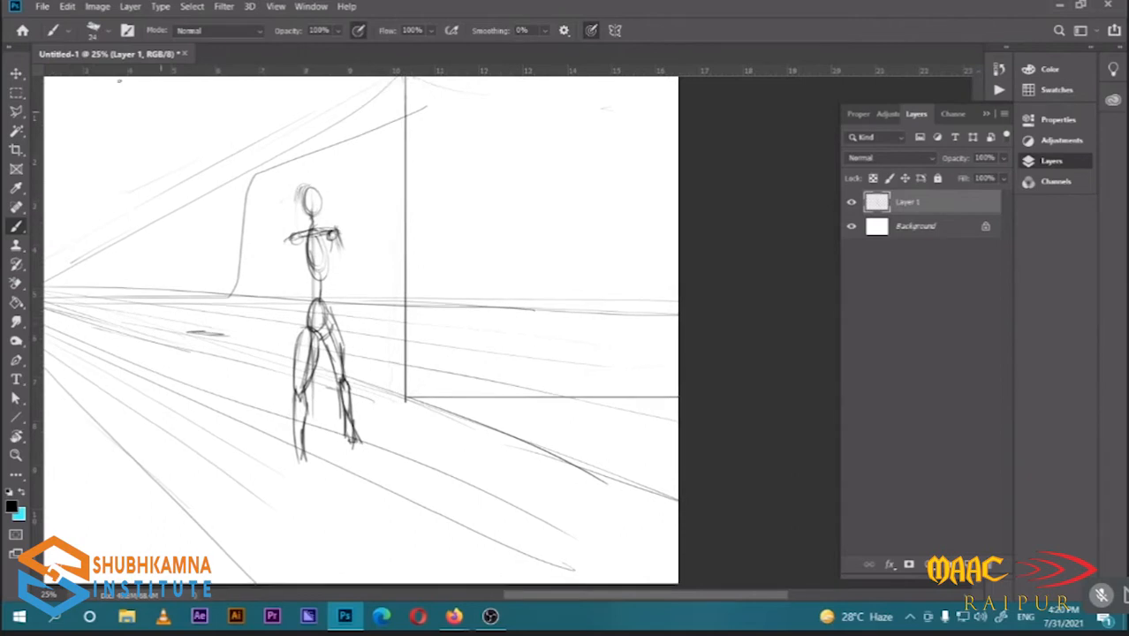
Flip the entire canvas horizontally
{"action": "left_click", "coordinate": [130, 6]}
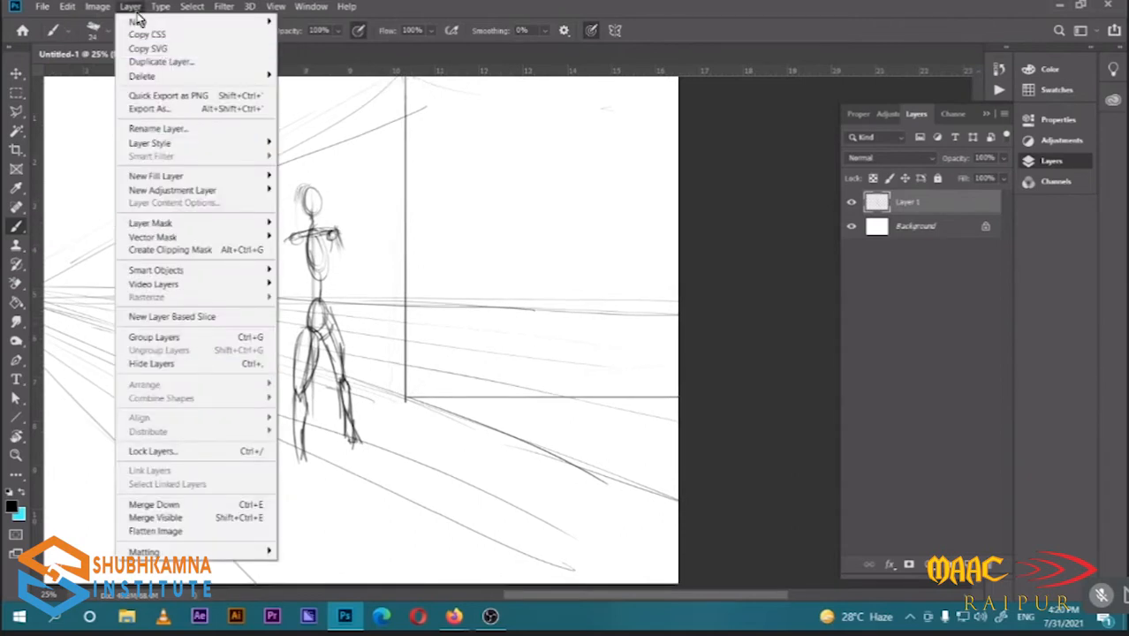
{"action": "mouse_move", "coordinate": [97, 6]}
{"action": "mouse_move", "coordinate": [144, 135]}
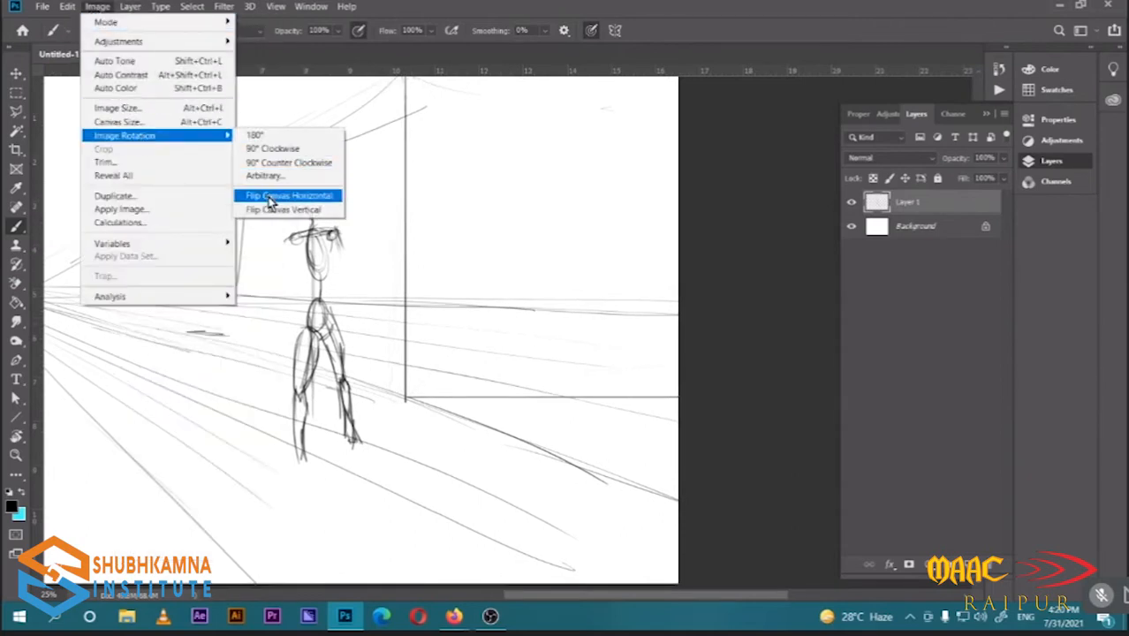
{"action": "left_click", "coordinate": [269, 201]}
Build up the figure's thighs, lower legs and feet with fuller contour lines
{"action": "left_click_drag", "start_coordinate": [357, 285], "coordinate": [355, 348]}
{"action": "mouse_move", "coordinate": [361, 281]}
{"action": "left_mouse_down"}
{"action": "mouse_move", "coordinate": [401, 291]}
{"action": "mouse_move", "coordinate": [403, 324]}
{"action": "left_mouse_up"}
{"action": "mouse_move", "coordinate": [400, 304]}
{"action": "left_mouse_down"}
{"action": "mouse_move", "coordinate": [380, 357]}
{"action": "mouse_move", "coordinate": [405, 375]}
{"action": "left_mouse_up"}
{"action": "left_click_drag", "start_coordinate": [393, 368], "coordinate": [396, 440]}
{"action": "left_click_drag", "start_coordinate": [404, 362], "coordinate": [407, 446]}
{"action": "mouse_move", "coordinate": [346, 400]}
{"action": "left_mouse_down"}
{"action": "mouse_move", "coordinate": [320, 425]}
{"action": "mouse_move", "coordinate": [351, 418]}
{"action": "left_mouse_up"}
{"action": "left_click_drag", "start_coordinate": [362, 360], "coordinate": [356, 412]}
Sketch the sides of the figure's torso and the arm bent down towards the hip
{"action": "mouse_move", "coordinate": [364, 206]}
{"action": "left_mouse_down"}
{"action": "mouse_move", "coordinate": [406, 213]}
{"action": "mouse_move", "coordinate": [362, 265]}
{"action": "left_mouse_up"}
{"action": "left_click_drag", "start_coordinate": [400, 212], "coordinate": [403, 265]}
{"action": "left_click_drag", "start_coordinate": [363, 217], "coordinate": [357, 306]}
{"action": "left_click_drag", "start_coordinate": [396, 214], "coordinate": [394, 305]}
{"action": "mouse_move", "coordinate": [380, 196]}
{"action": "left_mouse_down"}
{"action": "mouse_move", "coordinate": [396, 165]}
{"action": "mouse_move", "coordinate": [388, 209]}
{"action": "mouse_move", "coordinate": [428, 273]}
{"action": "mouse_move", "coordinate": [400, 295]}
{"action": "left_mouse_up"}
Rough in the figure's raised forearm beside the head, undoing the stray strokes
{"action": "left_click_drag", "start_coordinate": [336, 149], "coordinate": [334, 187]}
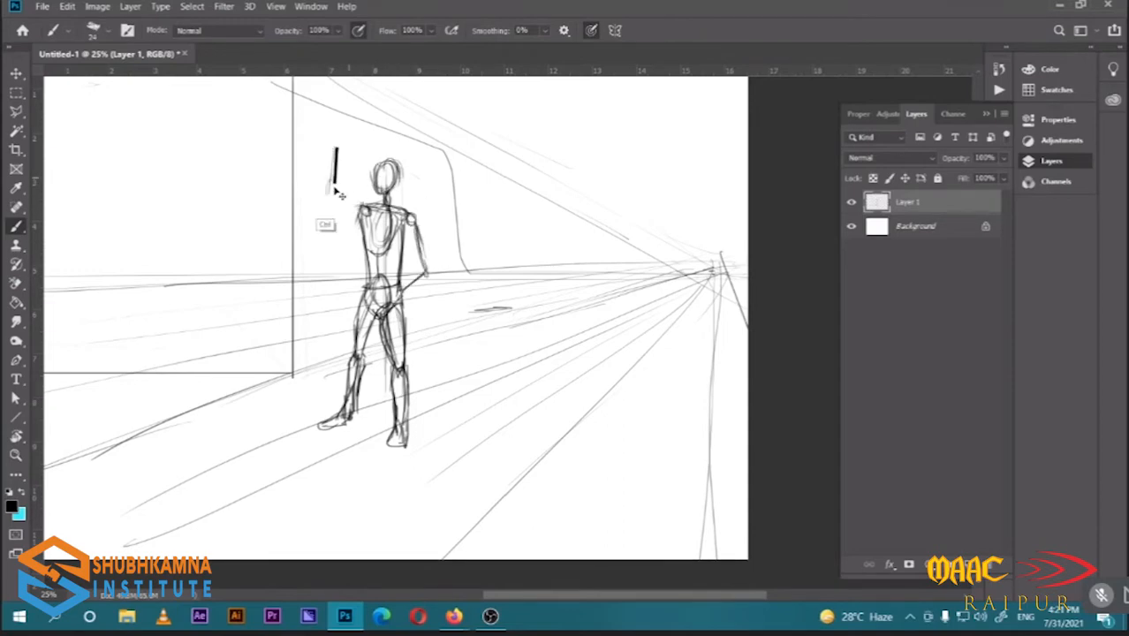
{"action": "key", "text": "ctrl+z"}
{"action": "mouse_move", "coordinate": [323, 173]}
{"action": "left_mouse_down"}
{"action": "mouse_move", "coordinate": [341, 181]}
{"action": "mouse_move", "coordinate": [327, 207]}
{"action": "mouse_move", "coordinate": [363, 175]}
{"action": "left_mouse_up"}
{"action": "key", "text": "ctrl+z"}
{"action": "key", "text": "r"}
{"action": "key", "text": "ctrl+minus"}
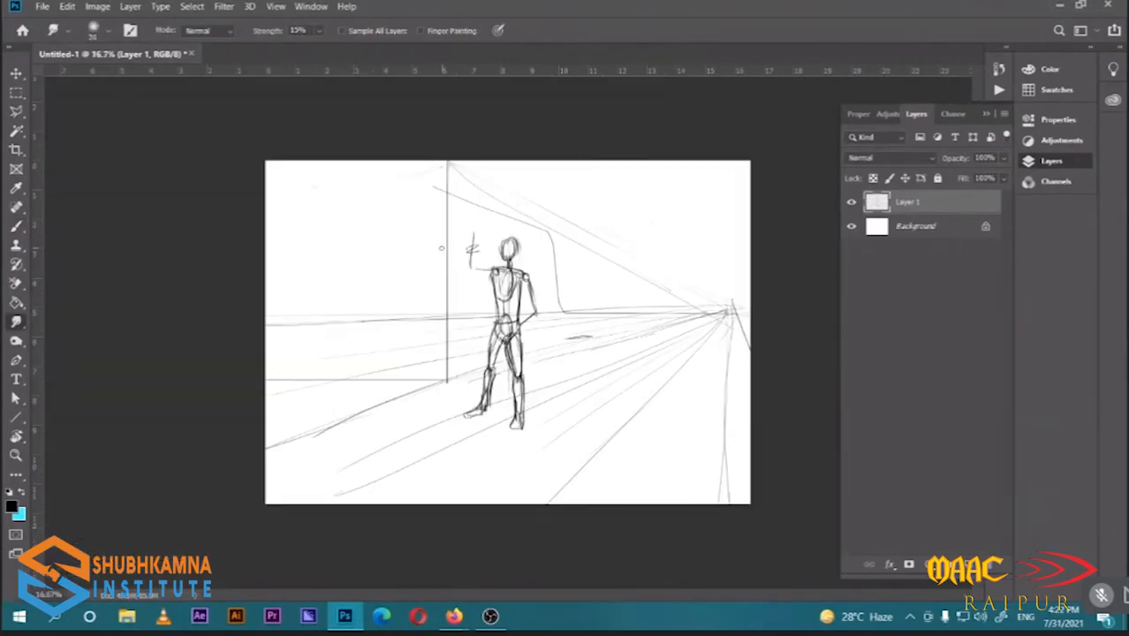
Draw the raised fist and reinforce the figure's arms, torso, legs and feet with the Brush
{"action": "key", "text": "b"}
{"action": "mouse_move", "coordinate": [474, 237]}
{"action": "left_mouse_down"}
{"action": "mouse_move", "coordinate": [472, 268]}
{"action": "mouse_move", "coordinate": [507, 271]}
{"action": "mouse_move", "coordinate": [536, 294]}
{"action": "left_mouse_up"}
{"action": "mouse_move", "coordinate": [474, 231]}
{"action": "left_mouse_down"}
{"action": "mouse_move", "coordinate": [471, 267]}
{"action": "mouse_move", "coordinate": [513, 271]}
{"action": "mouse_move", "coordinate": [495, 309]}
{"action": "left_mouse_up"}
{"action": "mouse_move", "coordinate": [514, 281]}
{"action": "left_mouse_down"}
{"action": "mouse_move", "coordinate": [525, 323]}
{"action": "mouse_move", "coordinate": [538, 313]}
{"action": "mouse_move", "coordinate": [484, 370]}
{"action": "left_mouse_up"}
{"action": "mouse_move", "coordinate": [518, 326]}
{"action": "left_mouse_down"}
{"action": "mouse_move", "coordinate": [496, 375]}
{"action": "mouse_move", "coordinate": [513, 401]}
{"action": "left_mouse_up"}
{"action": "left_click_drag", "start_coordinate": [516, 397], "coordinate": [521, 433]}
{"action": "mouse_move", "coordinate": [477, 407]}
{"action": "left_mouse_down"}
{"action": "mouse_move", "coordinate": [462, 417]}
{"action": "mouse_move", "coordinate": [473, 418]}
{"action": "left_mouse_up"}
{"action": "left_click_drag", "start_coordinate": [536, 298], "coordinate": [522, 324]}
{"action": "left_click_drag", "start_coordinate": [470, 228], "coordinate": [479, 232]}
{"action": "left_click_drag", "start_coordinate": [475, 233], "coordinate": [472, 265]}
Draw perspective guide lines from the wall area past the raised hand towards the vanishing point
{"action": "left_click_drag", "start_coordinate": [372, 225], "coordinate": [565, 254]}
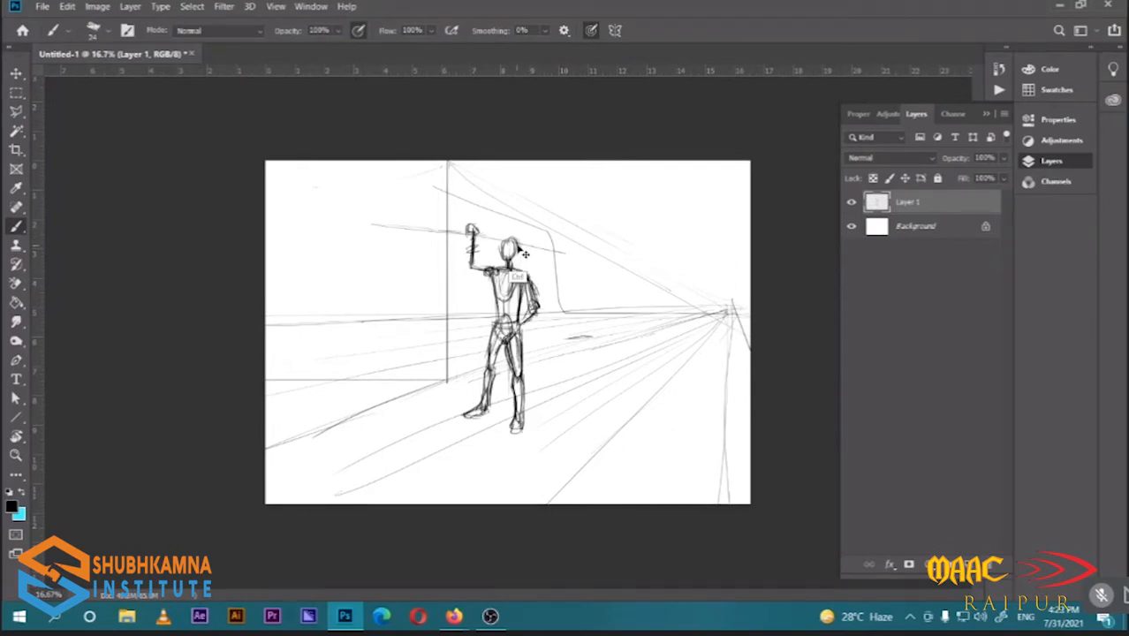
{"action": "mouse_move", "coordinate": [317, 206]}
{"action": "left_mouse_down"}
{"action": "mouse_move", "coordinate": [701, 319]}
{"action": "mouse_move", "coordinate": [713, 308]}
{"action": "left_mouse_up"}
{"action": "key", "text": "ctrl+z"}
{"action": "left_click_drag", "start_coordinate": [291, 178], "coordinate": [453, 233]}
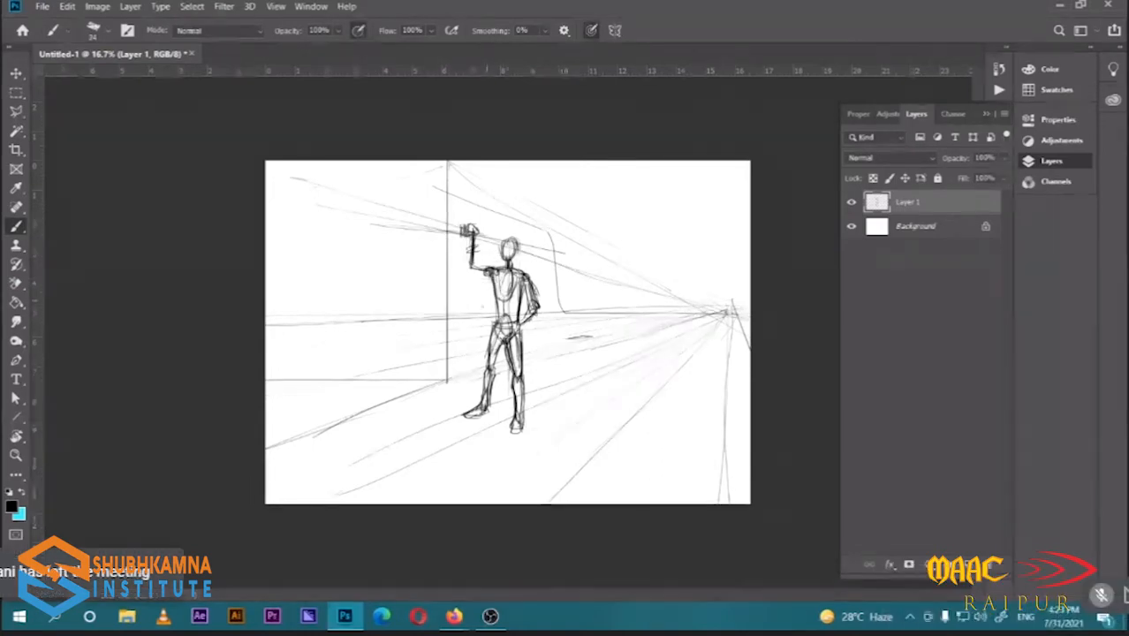
Select the whole figure with the lasso and rotate it about -2.8° so it leans towards the wall
{"action": "key", "text": "l"}
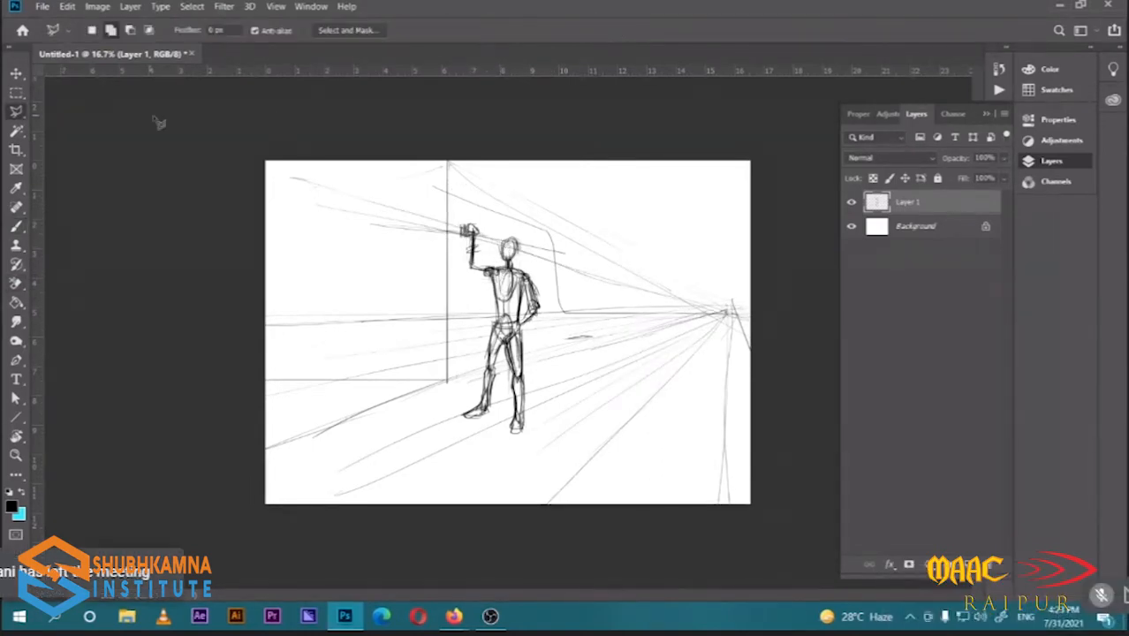
{"action": "mouse_move", "coordinate": [498, 230]}
{"action": "left_mouse_down"}
{"action": "mouse_move", "coordinate": [548, 277]}
{"action": "mouse_move", "coordinate": [562, 313]}
{"action": "mouse_move", "coordinate": [536, 344]}
{"action": "mouse_move", "coordinate": [527, 450]}
{"action": "mouse_move", "coordinate": [503, 380]}
{"action": "mouse_move", "coordinate": [477, 429]}
{"action": "mouse_move", "coordinate": [484, 296]}
{"action": "mouse_move", "coordinate": [452, 278]}
{"action": "mouse_move", "coordinate": [454, 256]}
{"action": "mouse_move", "coordinate": [503, 231]}
{"action": "left_mouse_up"}
{"action": "key", "text": "ctrl+t"}
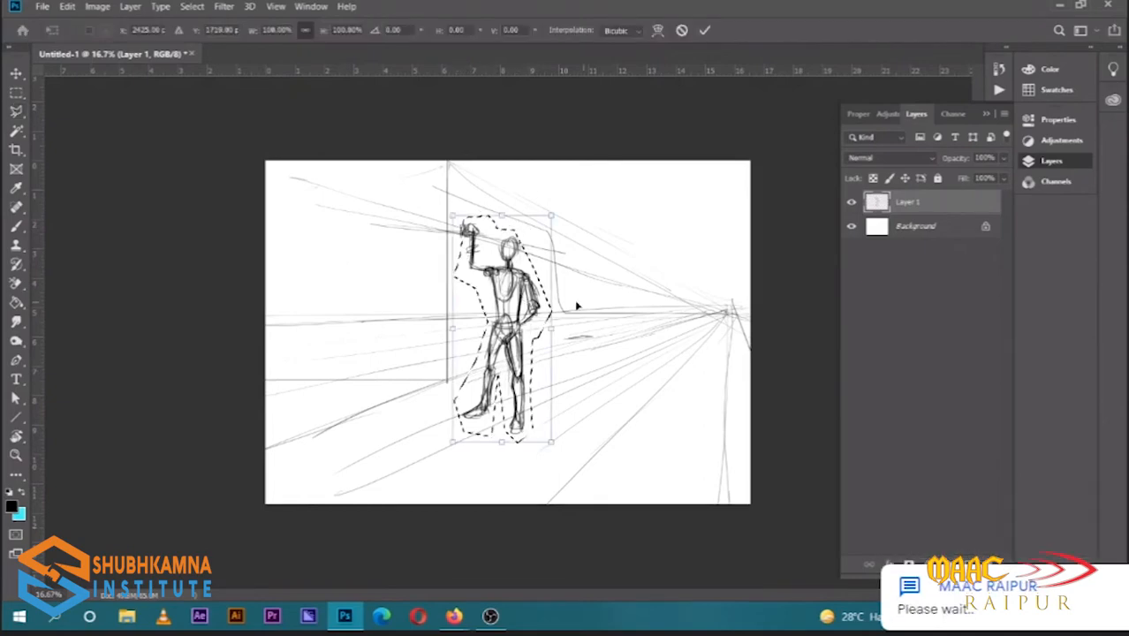
{"action": "mouse_move", "coordinate": [576, 315]}
{"action": "left_mouse_down"}
{"action": "mouse_move", "coordinate": [578, 285]}
{"action": "mouse_move", "coordinate": [572, 301]}
{"action": "left_mouse_up"}
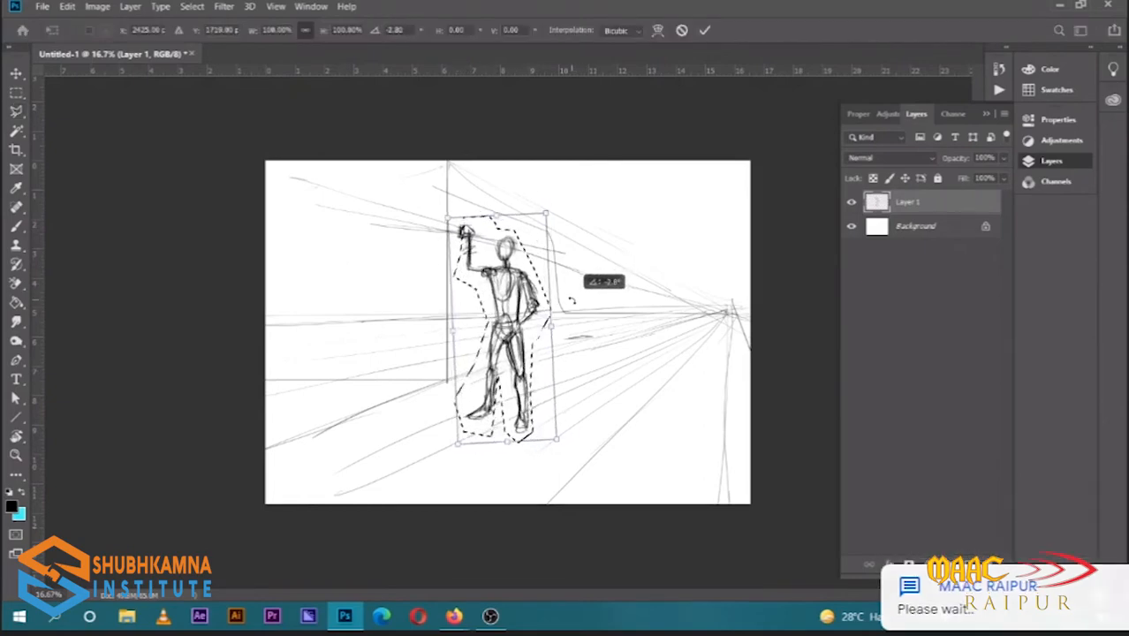
{"action": "key", "text": "Return"}
{"action": "key", "text": "ctrl+d"}
Select the lower leg nearer the wall and rotate it inwards towards the other leg
{"action": "left_click", "coordinate": [492, 359]}
{"action": "left_click", "coordinate": [493, 432]}
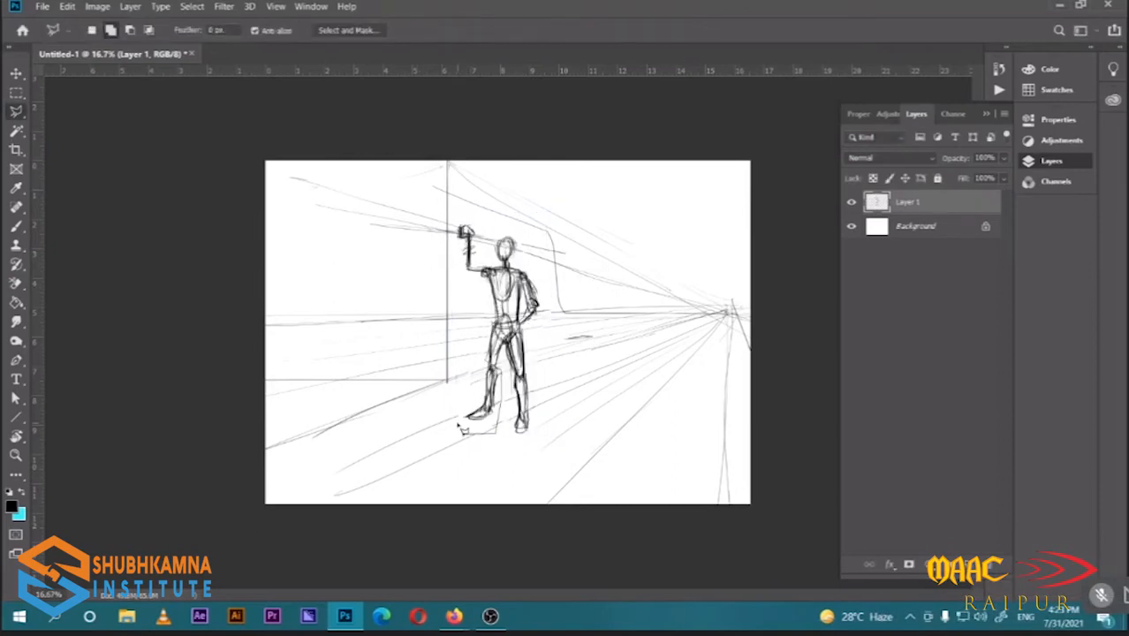
{"action": "left_click", "coordinate": [456, 422]}
{"action": "key", "text": "ctrl+t"}
{"action": "left_click_drag", "start_coordinate": [482, 453], "coordinate": [511, 450]}
{"action": "key", "text": "Return"}
{"action": "key", "text": "ctrl+d"}
Redraw the feet of the figure with darker brush strokes
{"action": "key", "text": "b"}
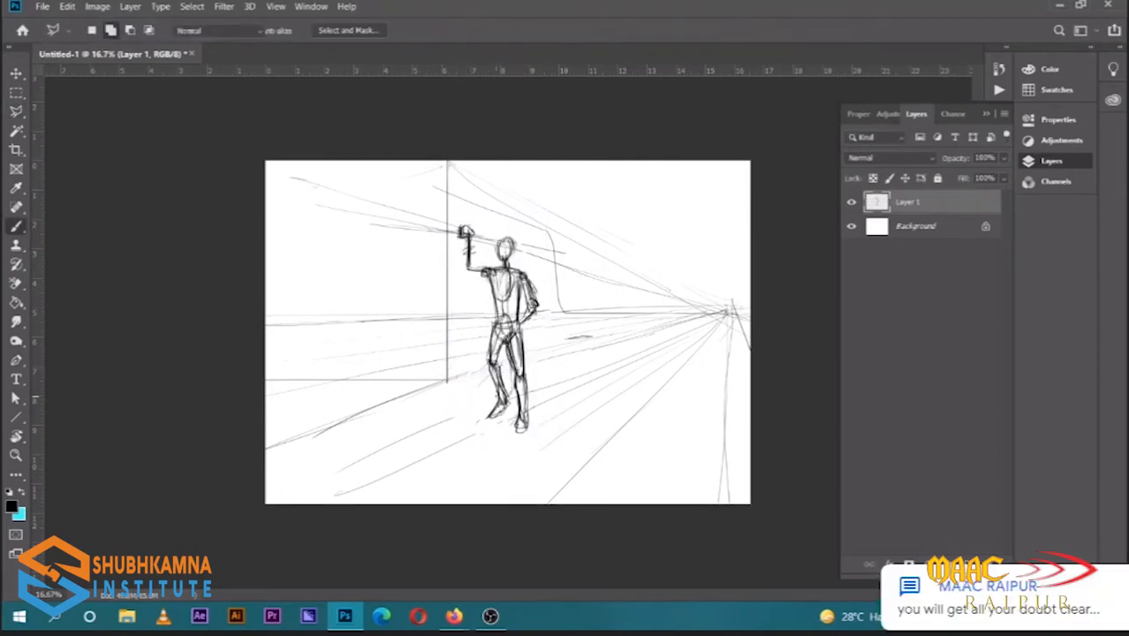
{"action": "mouse_move", "coordinate": [507, 400]}
{"action": "left_mouse_down"}
{"action": "mouse_move", "coordinate": [489, 419]}
{"action": "mouse_move", "coordinate": [499, 420]}
{"action": "left_mouse_up"}
{"action": "mouse_move", "coordinate": [496, 417]}
{"action": "left_mouse_down"}
{"action": "mouse_move", "coordinate": [487, 421]}
{"action": "mouse_move", "coordinate": [528, 416]}
{"action": "left_mouse_up"}
Sketch a bench in perspective behind the figure, with its backrest, seat and legs
{"action": "mouse_move", "coordinate": [531, 313]}
{"action": "left_mouse_down"}
{"action": "mouse_move", "coordinate": [518, 326]}
{"action": "mouse_move", "coordinate": [550, 327]}
{"action": "left_mouse_up"}
{"action": "mouse_move", "coordinate": [557, 299]}
{"action": "left_mouse_down"}
{"action": "mouse_move", "coordinate": [558, 327]}
{"action": "mouse_move", "coordinate": [593, 314]}
{"action": "left_mouse_up"}
{"action": "mouse_move", "coordinate": [550, 320]}
{"action": "left_mouse_down"}
{"action": "mouse_move", "coordinate": [551, 349]}
{"action": "mouse_move", "coordinate": [569, 349]}
{"action": "left_mouse_up"}
{"action": "mouse_move", "coordinate": [570, 337]}
{"action": "left_mouse_down"}
{"action": "mouse_move", "coordinate": [616, 330]}
{"action": "mouse_move", "coordinate": [609, 319]}
{"action": "left_mouse_up"}
{"action": "left_click_drag", "start_coordinate": [611, 308], "coordinate": [618, 329]}
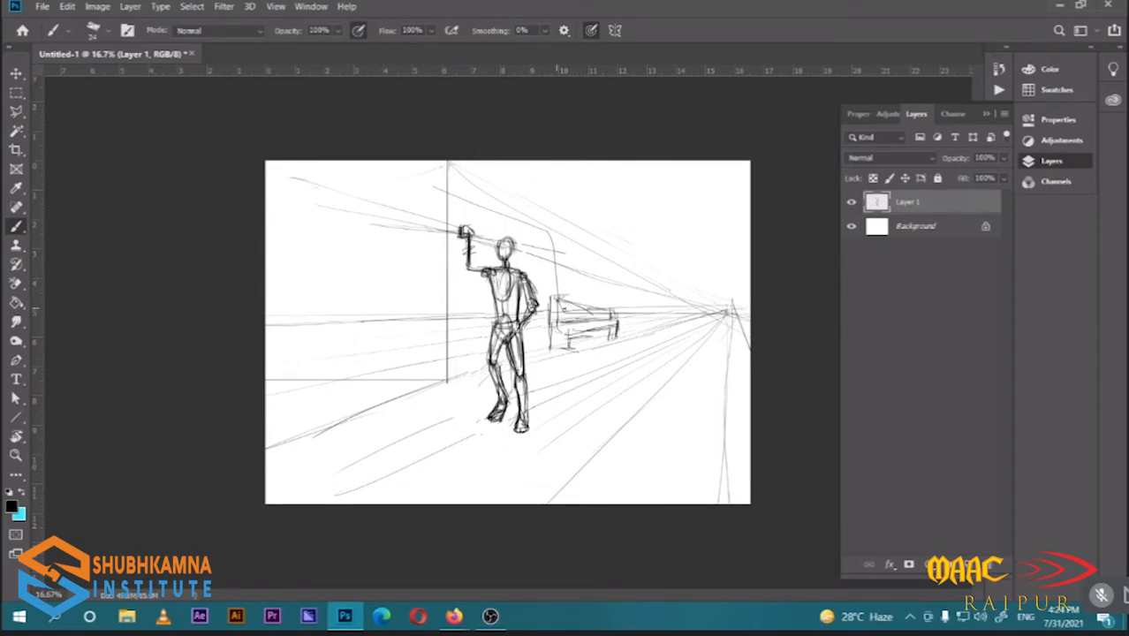
Add a perspective guide line across the floor and sketch a smaller, distant bench near the vanishing point
{"action": "left_click_drag", "start_coordinate": [722, 316], "coordinate": [516, 387]}
{"action": "left_click_drag", "start_coordinate": [474, 407], "coordinate": [288, 496]}
{"action": "mouse_move", "coordinate": [659, 309]}
{"action": "left_mouse_down"}
{"action": "mouse_move", "coordinate": [660, 322]}
{"action": "mouse_move", "coordinate": [677, 313]}
{"action": "left_mouse_up"}
{"action": "left_click_drag", "start_coordinate": [678, 307], "coordinate": [692, 316]}
{"action": "left_click_drag", "start_coordinate": [659, 320], "coordinate": [678, 317]}
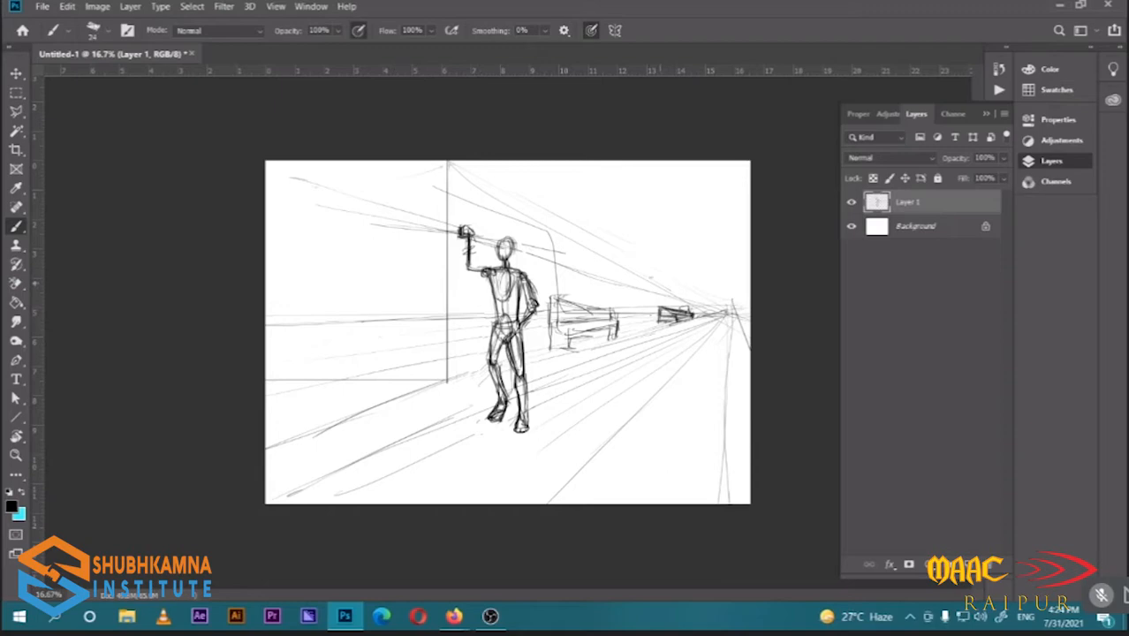
Add a new layer above the sketch, fade Layer 1 to about 49% opacity, and make Layer 2 active
{"action": "key", "text": "ctrl+plus"}
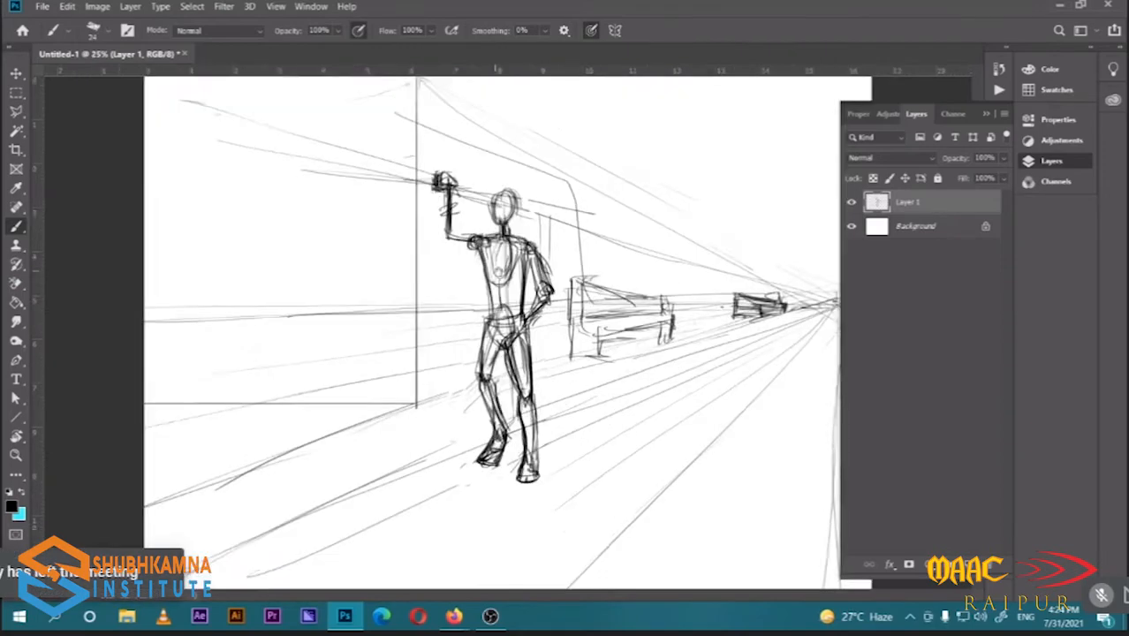
{"action": "left_click_drag", "start_coordinate": [633, 324], "coordinate": [603, 356]}
{"action": "left_click_drag", "start_coordinate": [967, 161], "coordinate": [953, 169]}
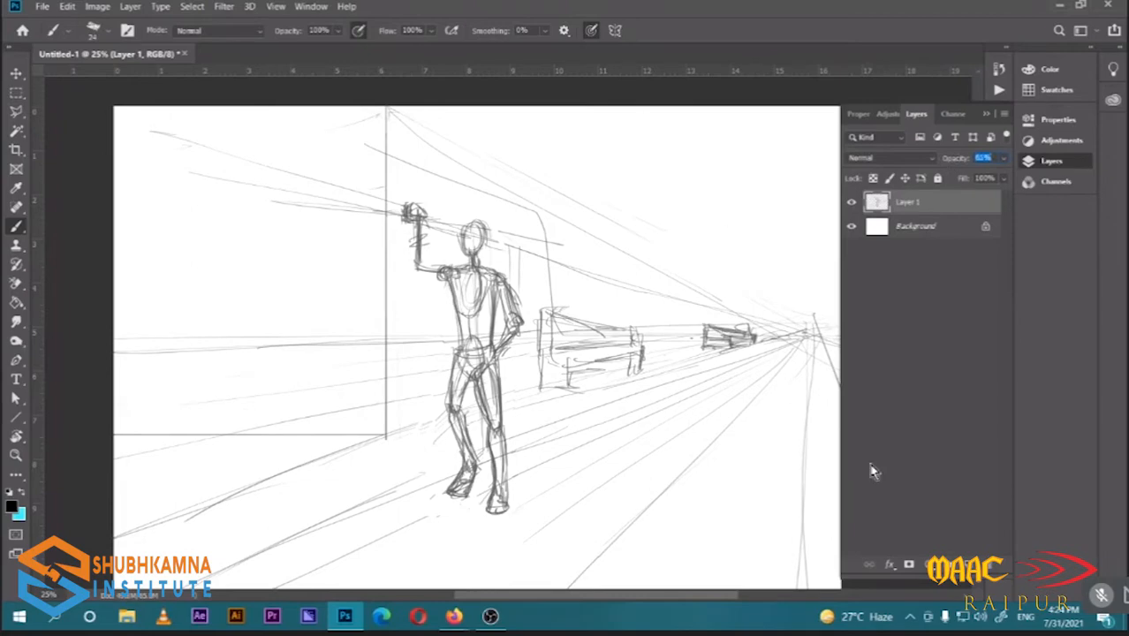
{"action": "left_click", "coordinate": [971, 564]}
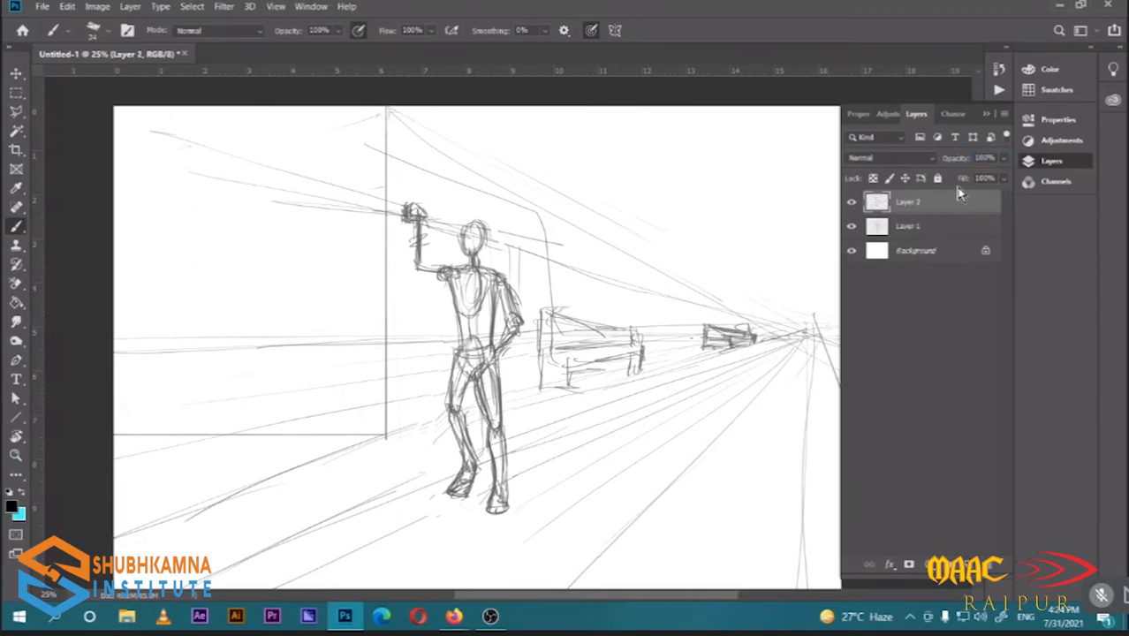
{"action": "left_click", "coordinate": [909, 226]}
{"action": "left_click_drag", "start_coordinate": [964, 163], "coordinate": [957, 163]}
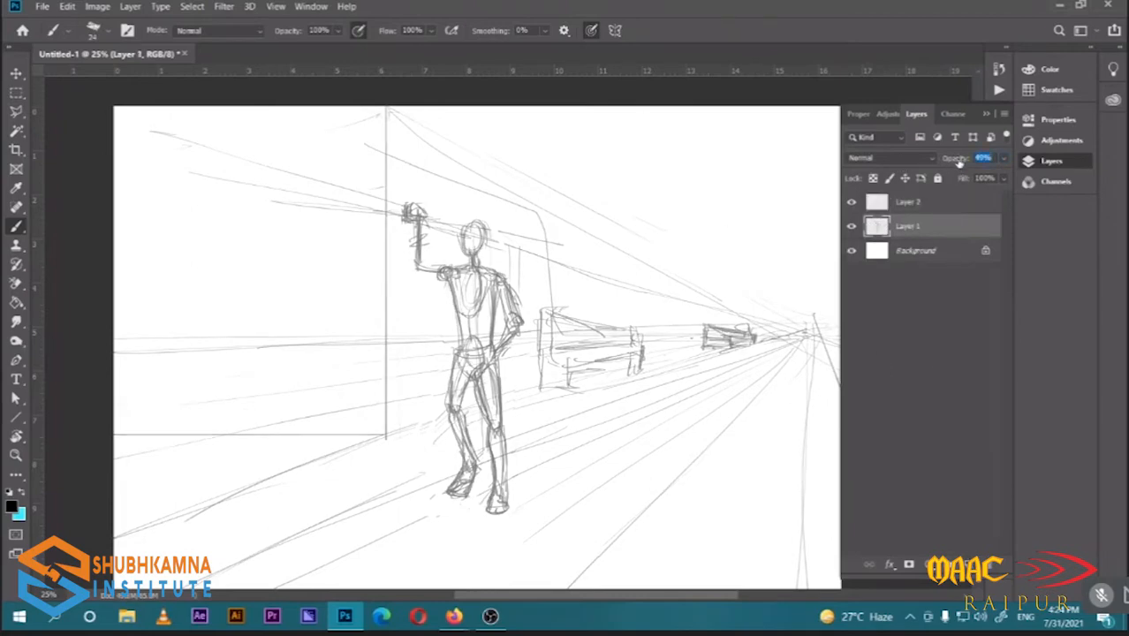
{"action": "left_click", "coordinate": [920, 203]}
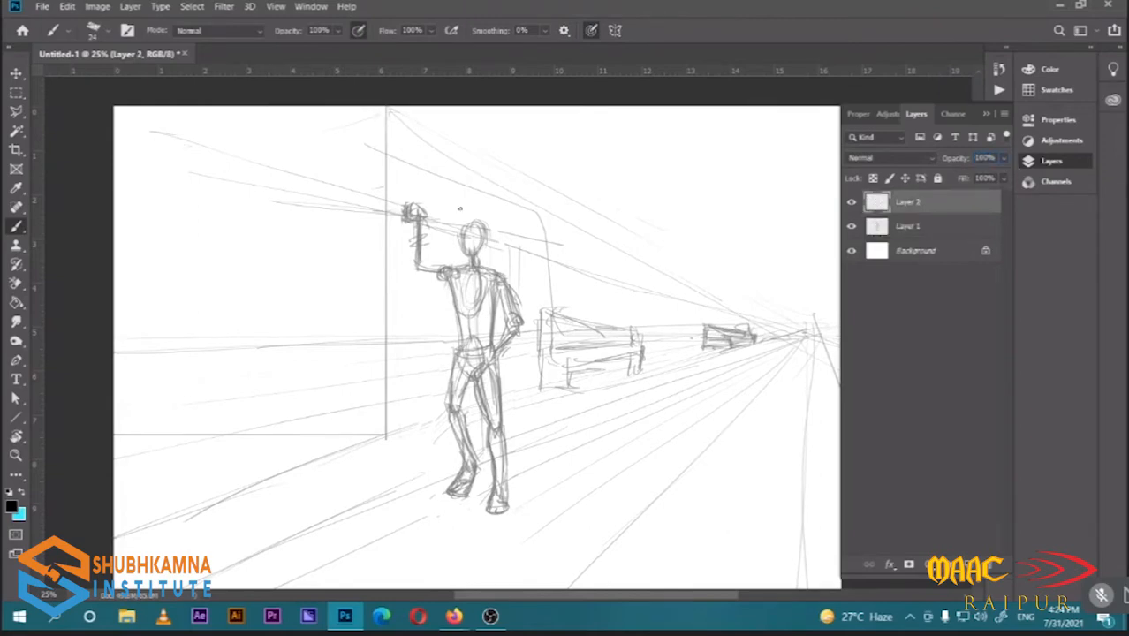
Trace the figure's head, neck, shoulders and raised arm with clean lines on Layer 2
{"action": "left_click_drag", "start_coordinate": [480, 166], "coordinate": [462, 181]}
{"action": "key", "text": "ctrl+plus"}
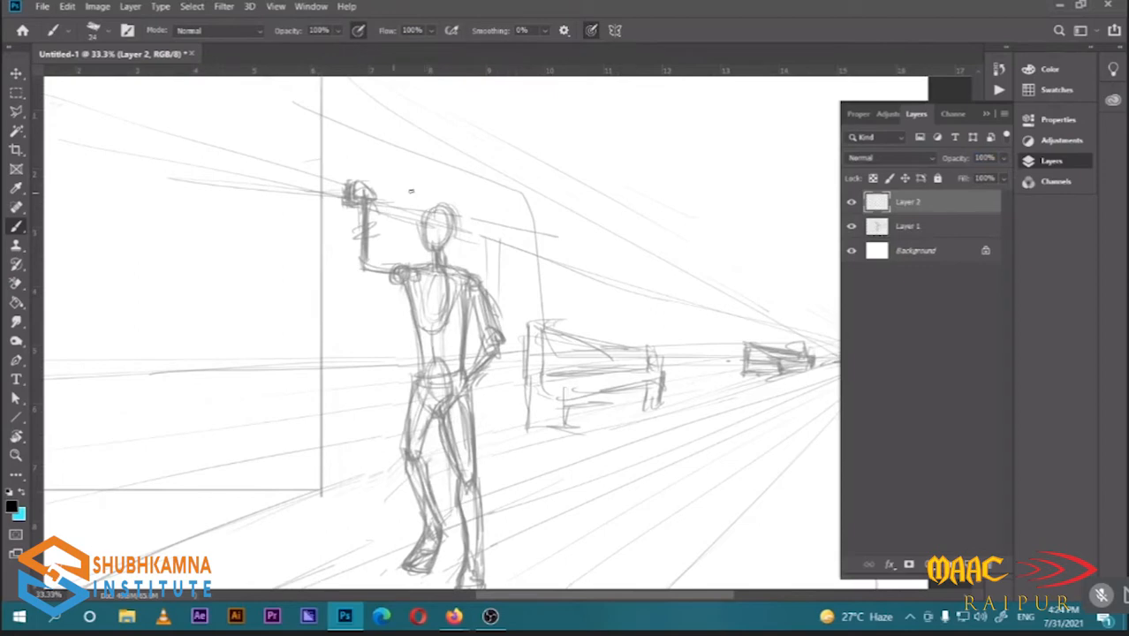
{"action": "mouse_move", "coordinate": [425, 218]}
{"action": "left_mouse_down"}
{"action": "mouse_move", "coordinate": [428, 244]}
{"action": "mouse_move", "coordinate": [455, 222]}
{"action": "mouse_move", "coordinate": [442, 269]}
{"action": "mouse_move", "coordinate": [346, 258]}
{"action": "mouse_move", "coordinate": [398, 279]}
{"action": "mouse_move", "coordinate": [371, 205]}
{"action": "mouse_move", "coordinate": [368, 253]}
{"action": "left_mouse_up"}
{"action": "mouse_move", "coordinate": [348, 196]}
{"action": "left_mouse_down"}
{"action": "mouse_move", "coordinate": [366, 184]}
{"action": "mouse_move", "coordinate": [366, 205]}
{"action": "left_mouse_up"}
{"action": "left_click_drag", "start_coordinate": [374, 196], "coordinate": [371, 225]}
{"action": "left_click_drag", "start_coordinate": [438, 124], "coordinate": [417, 94]}
{"action": "left_click_drag", "start_coordinate": [449, 244], "coordinate": [464, 267]}
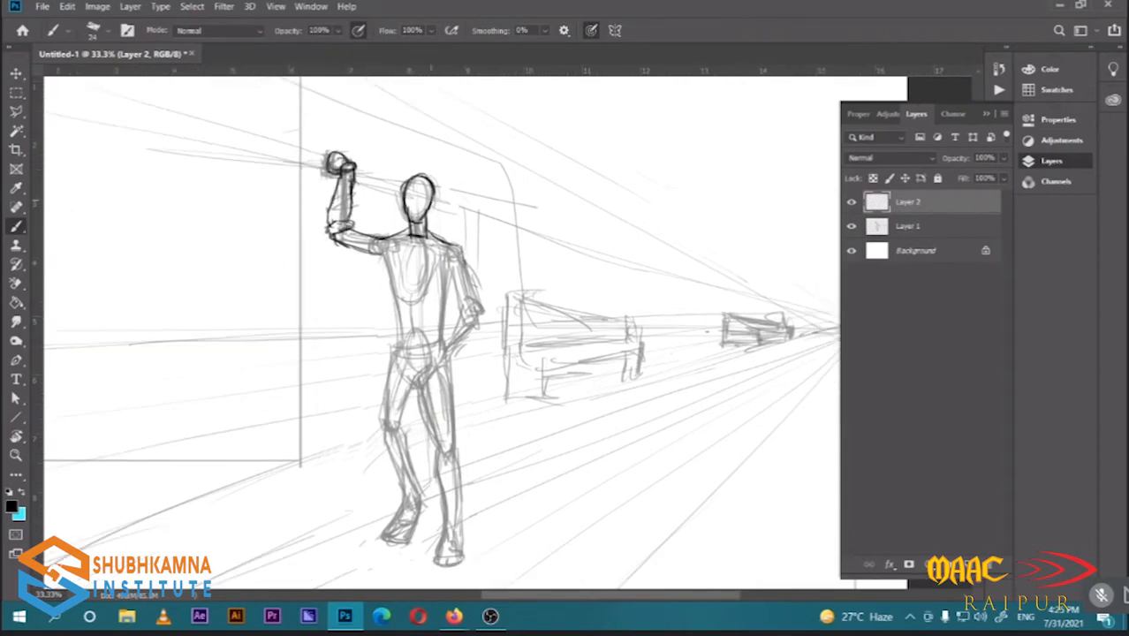
Outline the figure's bent arm with its sleeve edge at the elbow
{"action": "mouse_move", "coordinate": [433, 206]}
{"action": "left_mouse_down"}
{"action": "mouse_move", "coordinate": [410, 175]}
{"action": "mouse_move", "coordinate": [458, 280]}
{"action": "left_mouse_up"}
{"action": "mouse_move", "coordinate": [427, 236]}
{"action": "left_mouse_down"}
{"action": "mouse_move", "coordinate": [441, 285]}
{"action": "mouse_move", "coordinate": [459, 281]}
{"action": "left_mouse_up"}
{"action": "mouse_move", "coordinate": [445, 283]}
{"action": "left_mouse_down"}
{"action": "mouse_move", "coordinate": [422, 320]}
{"action": "mouse_move", "coordinate": [442, 296]}
{"action": "left_mouse_up"}
Outline the torso's sides and waistline, and add vertical strap lines down the front of the shirt
{"action": "left_click_drag", "start_coordinate": [361, 221], "coordinate": [378, 304]}
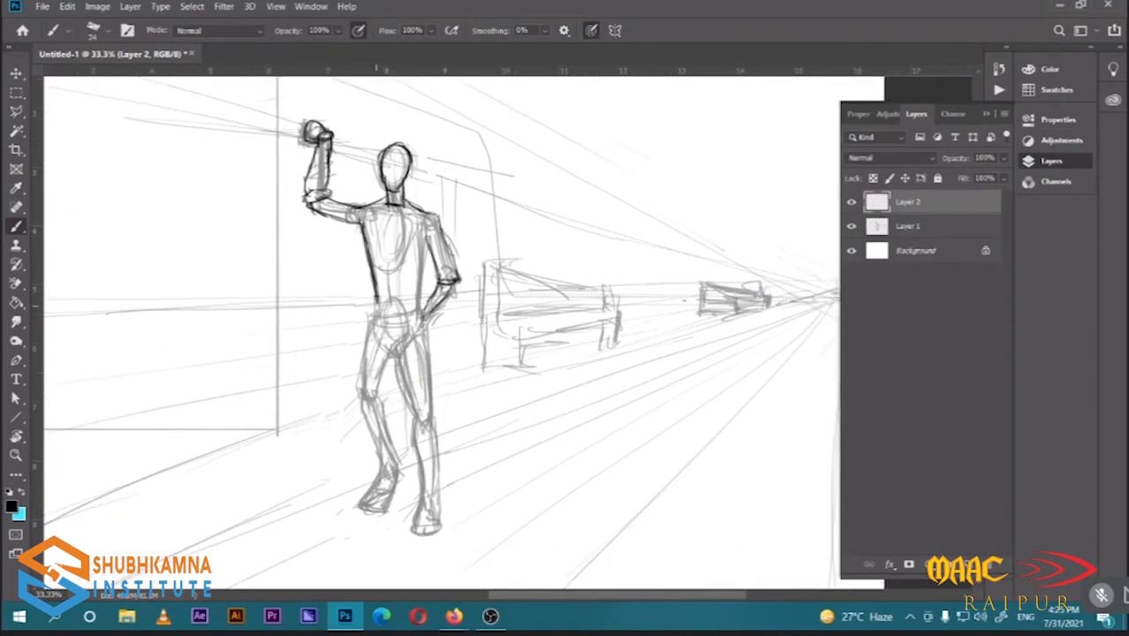
{"action": "left_click_drag", "start_coordinate": [407, 212], "coordinate": [417, 311]}
{"action": "left_click_drag", "start_coordinate": [378, 200], "coordinate": [364, 274]}
{"action": "mouse_move", "coordinate": [379, 243]}
{"action": "left_mouse_down"}
{"action": "mouse_move", "coordinate": [377, 300]}
{"action": "mouse_move", "coordinate": [420, 311]}
{"action": "left_mouse_up"}
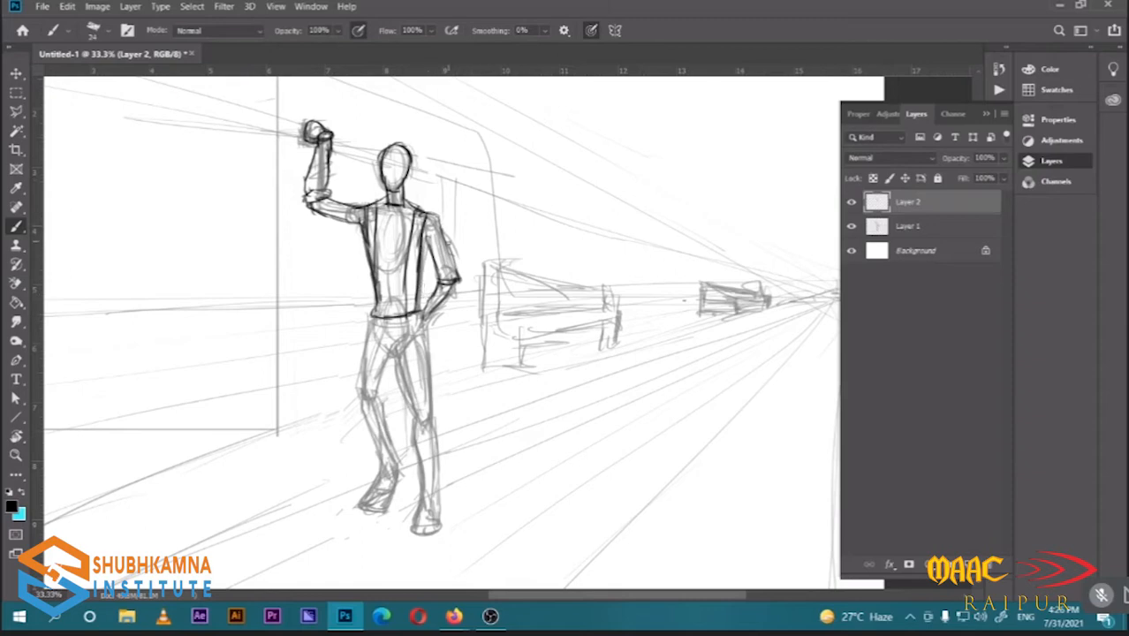
{"action": "mouse_move", "coordinate": [424, 239]}
{"action": "left_mouse_down"}
{"action": "mouse_move", "coordinate": [439, 269]}
{"action": "mouse_move", "coordinate": [423, 312]}
{"action": "left_mouse_up"}
{"action": "left_click_drag", "start_coordinate": [439, 292], "coordinate": [423, 306]}
{"action": "mouse_move", "coordinate": [432, 258]}
{"action": "left_mouse_down"}
{"action": "mouse_move", "coordinate": [420, 311]}
{"action": "mouse_move", "coordinate": [380, 318]}
{"action": "left_mouse_up"}
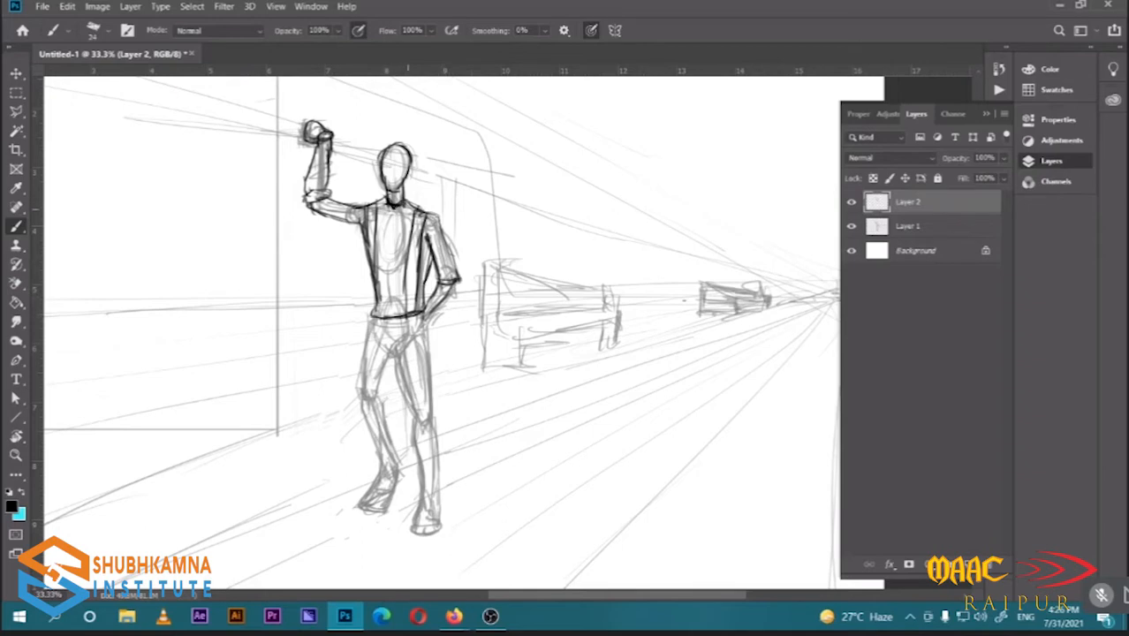
Draw the shirt's collar, centre placket and buttons
{"action": "left_click_drag", "start_coordinate": [412, 205], "coordinate": [400, 218]}
{"action": "left_click_drag", "start_coordinate": [393, 212], "coordinate": [393, 286]}
{"action": "left_click_drag", "start_coordinate": [393, 231], "coordinate": [392, 314]}
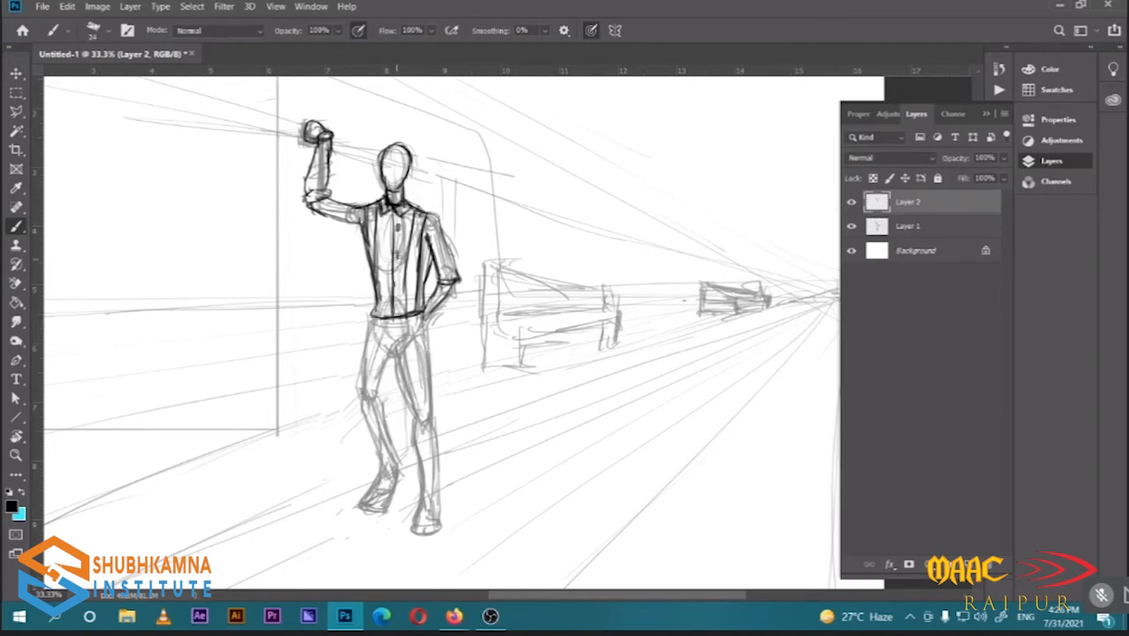
{"action": "left_click_drag", "start_coordinate": [398, 251], "coordinate": [398, 259]}
Outline the trousers over the hips and both thighs down to the knees
{"action": "mouse_move", "coordinate": [398, 279]}
{"action": "left_mouse_down"}
{"action": "mouse_move", "coordinate": [418, 316]}
{"action": "mouse_move", "coordinate": [404, 220]}
{"action": "mouse_move", "coordinate": [341, 276]}
{"action": "left_mouse_up"}
{"action": "left_click_drag", "start_coordinate": [351, 235], "coordinate": [347, 312]}
{"action": "mouse_move", "coordinate": [377, 269]}
{"action": "left_mouse_down"}
{"action": "mouse_move", "coordinate": [364, 308]}
{"action": "mouse_move", "coordinate": [376, 267]}
{"action": "mouse_move", "coordinate": [399, 331]}
{"action": "left_mouse_up"}
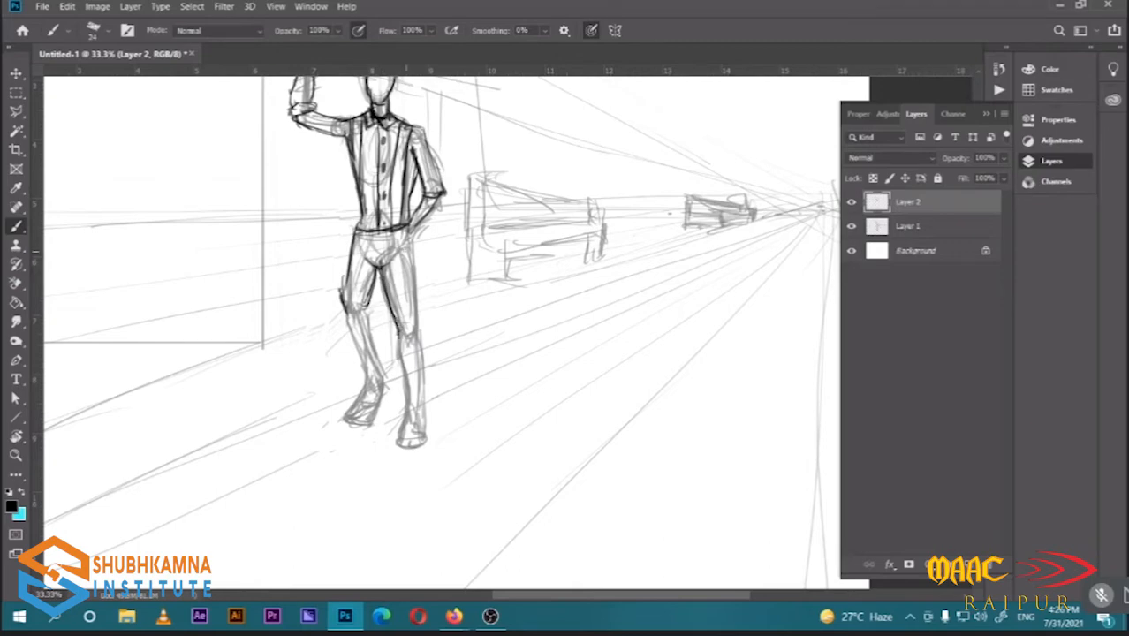
{"action": "mouse_move", "coordinate": [414, 227]}
{"action": "left_mouse_down"}
{"action": "mouse_move", "coordinate": [407, 277]}
{"action": "mouse_move", "coordinate": [380, 252]}
{"action": "mouse_move", "coordinate": [393, 329]}
{"action": "left_mouse_up"}
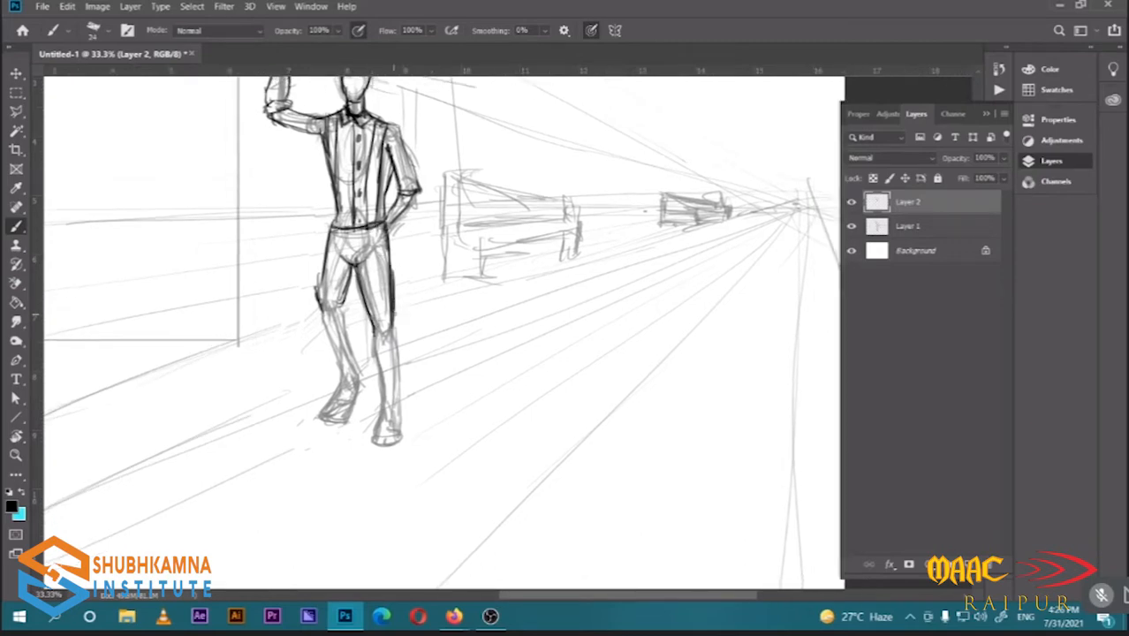
Outline the lower leg farther from the wall and draw its shoe with laces
{"action": "mouse_move", "coordinate": [390, 279]}
{"action": "left_mouse_down"}
{"action": "mouse_move", "coordinate": [374, 355]}
{"action": "mouse_move", "coordinate": [396, 412]}
{"action": "left_mouse_up"}
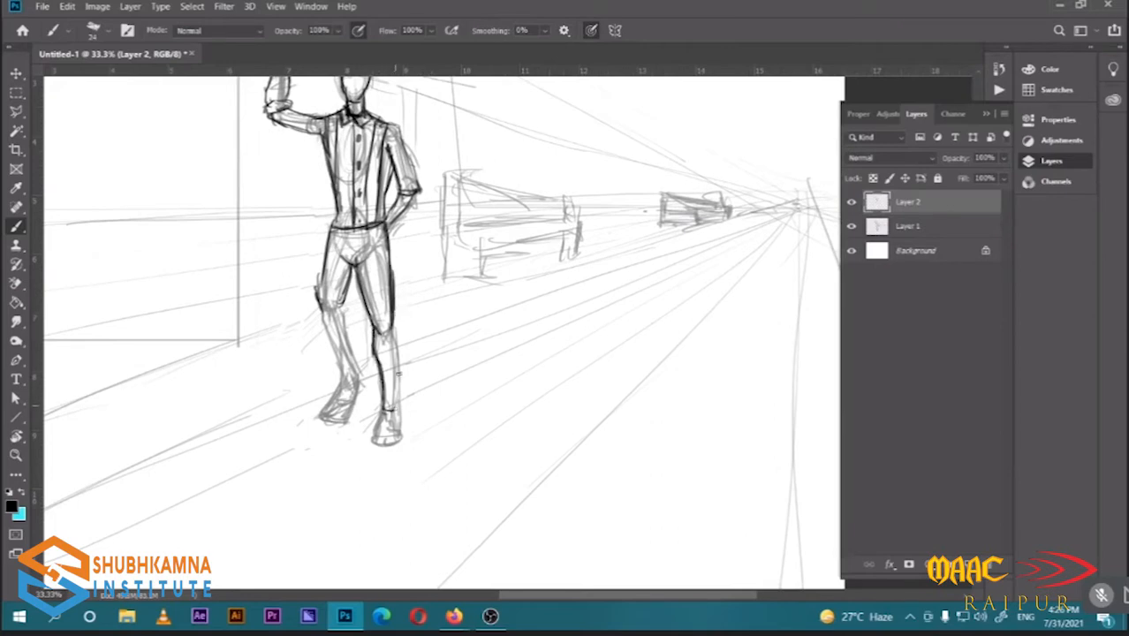
{"action": "left_click_drag", "start_coordinate": [394, 325], "coordinate": [394, 398]}
{"action": "left_click_drag", "start_coordinate": [397, 400], "coordinate": [394, 409]}
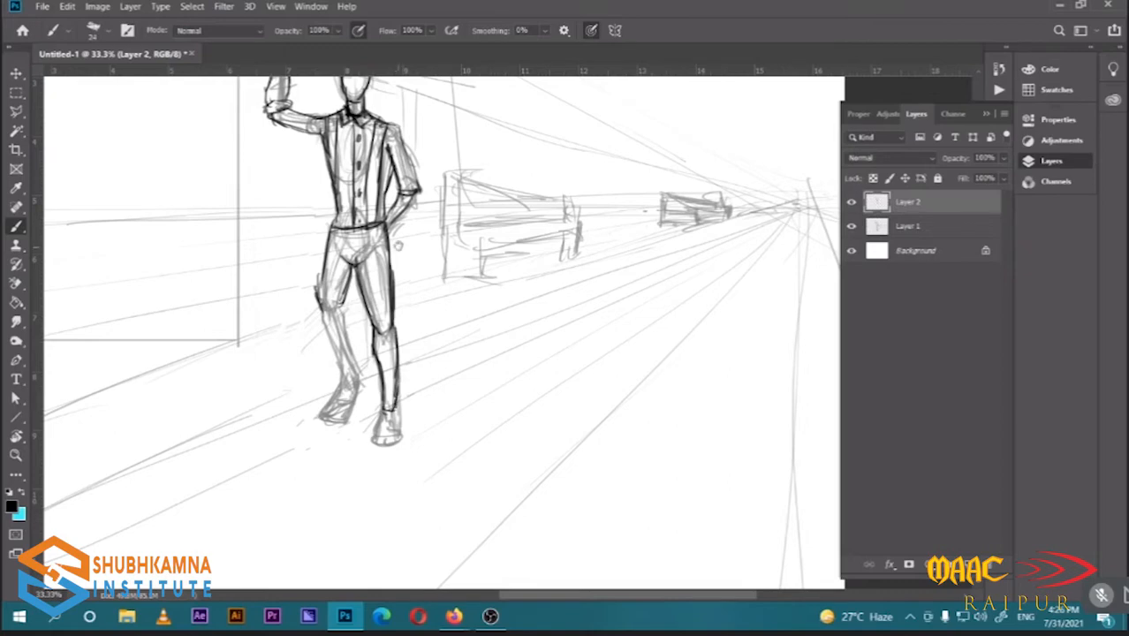
{"action": "left_click_drag", "start_coordinate": [407, 294], "coordinate": [401, 252]}
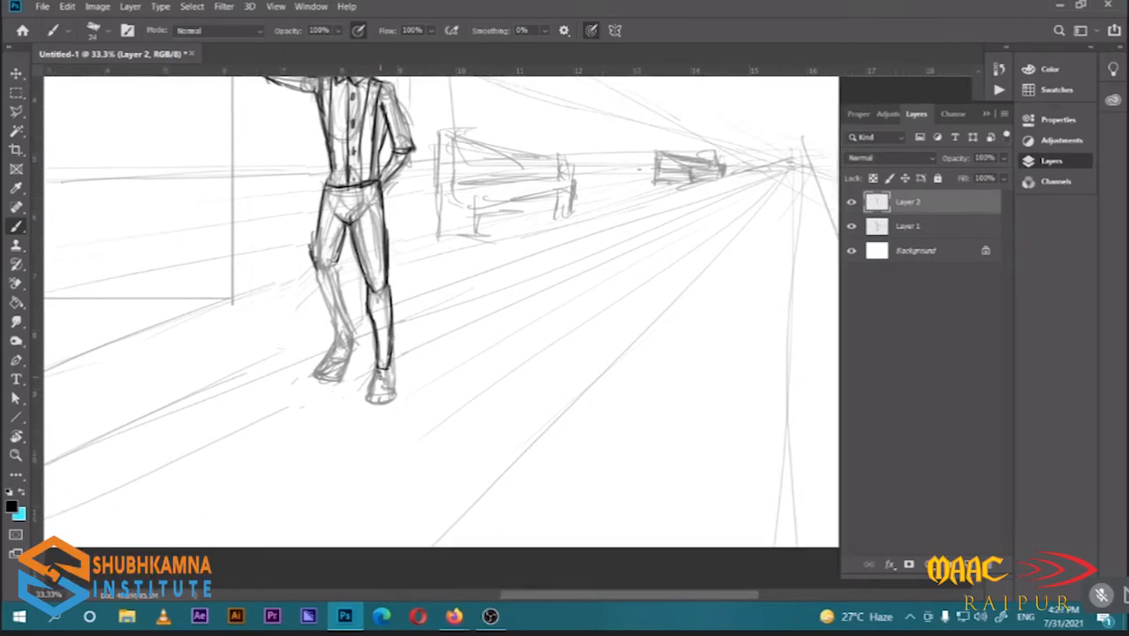
{"action": "mouse_move", "coordinate": [382, 366]}
{"action": "left_mouse_down"}
{"action": "mouse_move", "coordinate": [368, 394]}
{"action": "mouse_move", "coordinate": [392, 399]}
{"action": "left_mouse_up"}
{"action": "left_click_drag", "start_coordinate": [384, 377], "coordinate": [386, 385]}
Outline the lower leg nearer the wall and draw its laced shoe
{"action": "mouse_move", "coordinate": [440, 253]}
{"action": "left_mouse_down"}
{"action": "mouse_move", "coordinate": [484, 254]}
{"action": "mouse_move", "coordinate": [436, 323]}
{"action": "left_mouse_up"}
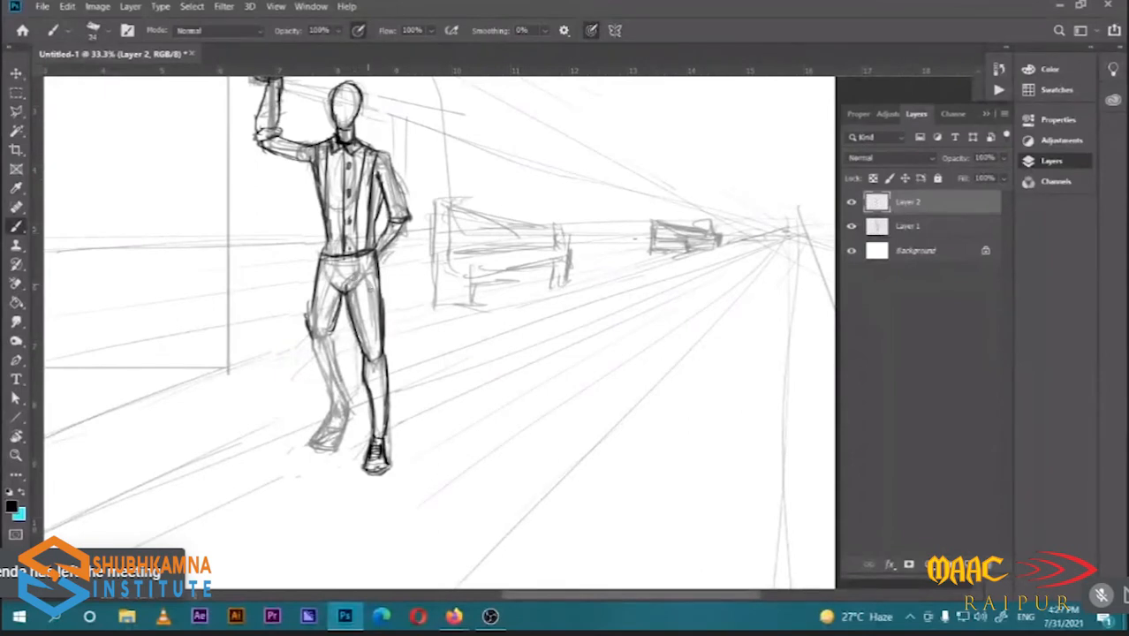
{"action": "left_click_drag", "start_coordinate": [388, 237], "coordinate": [442, 268]}
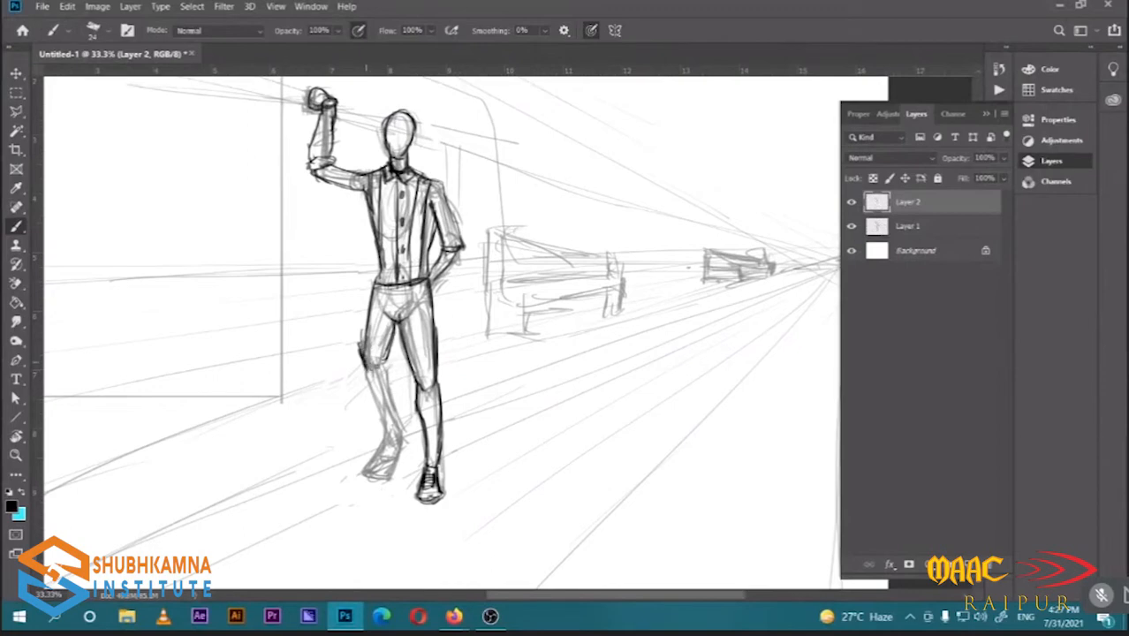
{"action": "left_click_drag", "start_coordinate": [368, 345], "coordinate": [399, 423]}
{"action": "left_click_drag", "start_coordinate": [364, 368], "coordinate": [387, 431]}
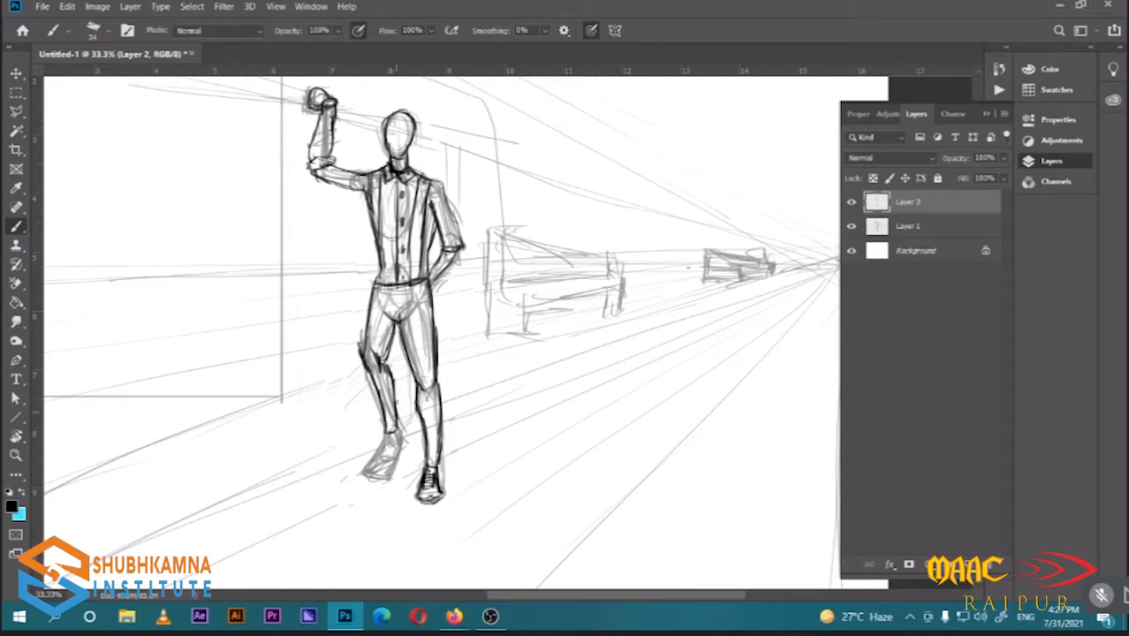
{"action": "mouse_move", "coordinate": [388, 431]}
{"action": "left_mouse_down"}
{"action": "mouse_move", "coordinate": [375, 475]}
{"action": "mouse_move", "coordinate": [383, 458]}
{"action": "left_mouse_up"}
{"action": "left_click_drag", "start_coordinate": [389, 334], "coordinate": [392, 372]}
Draw the bent arm's hand at the trouser waist
{"action": "left_click_drag", "start_coordinate": [530, 354], "coordinate": [520, 402]}
{"action": "left_click_drag", "start_coordinate": [412, 334], "coordinate": [421, 343]}
{"action": "left_click_drag", "start_coordinate": [422, 337], "coordinate": [446, 306]}
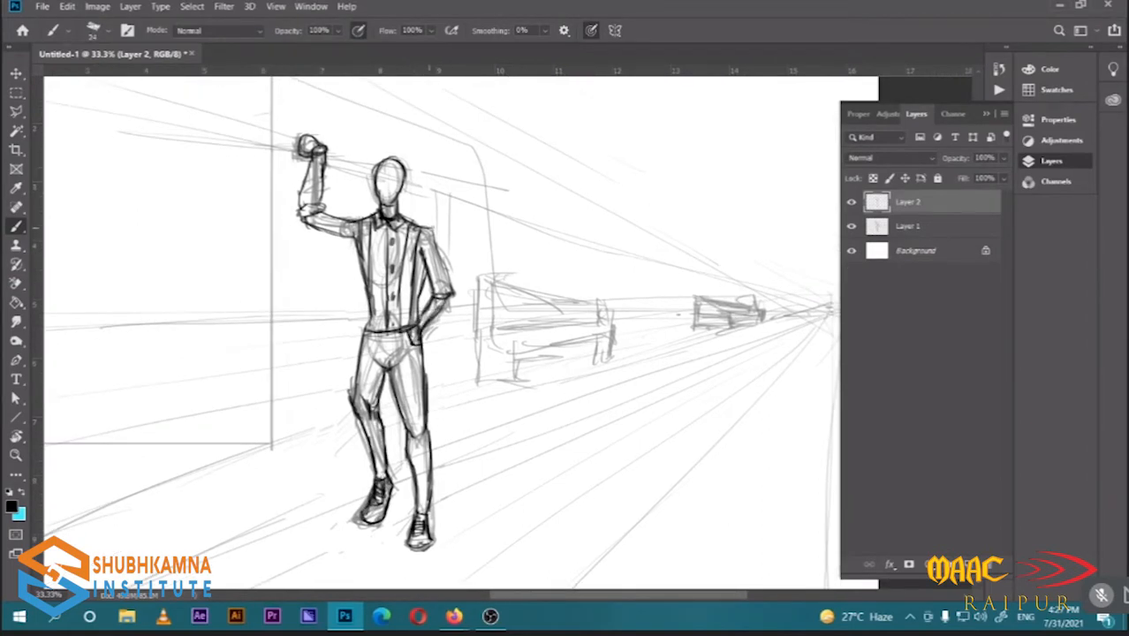
Flip the whole canvas horizontally to check the figure mirrored
{"action": "left_click_drag", "start_coordinate": [399, 147], "coordinate": [317, 164]}
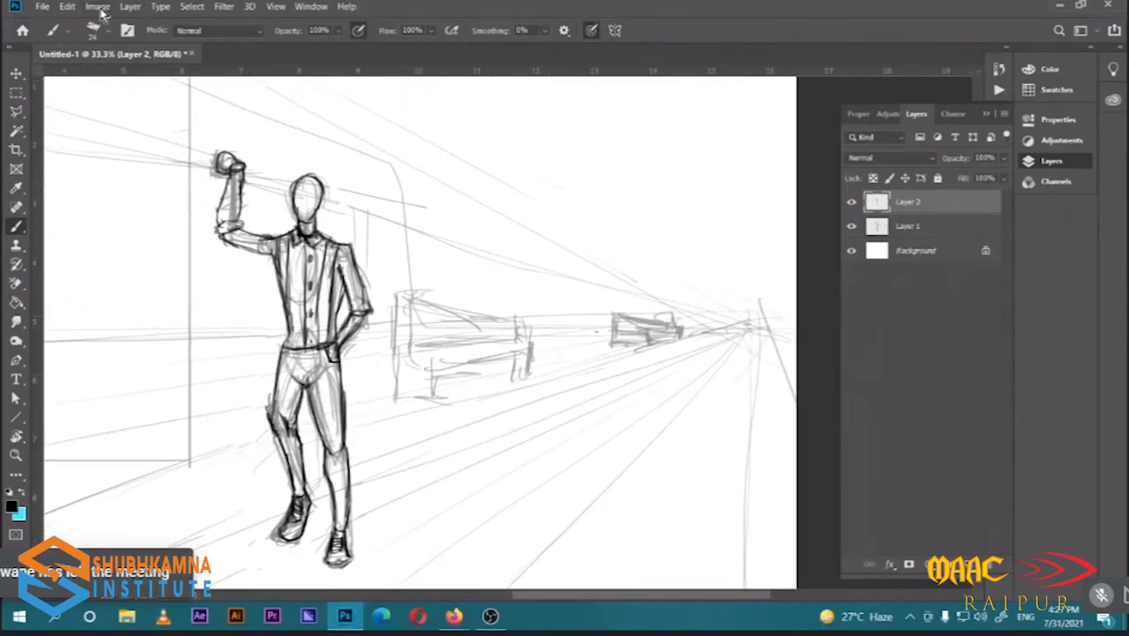
{"action": "left_click", "coordinate": [160, 6]}
{"action": "mouse_move", "coordinate": [148, 137]}
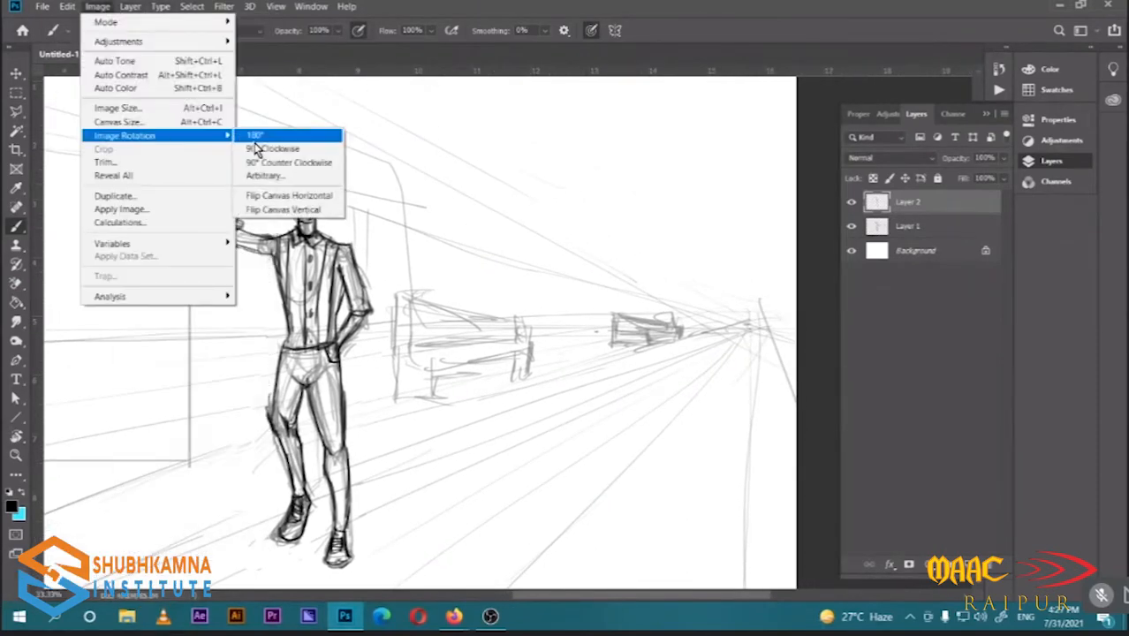
{"action": "left_click", "coordinate": [321, 196]}
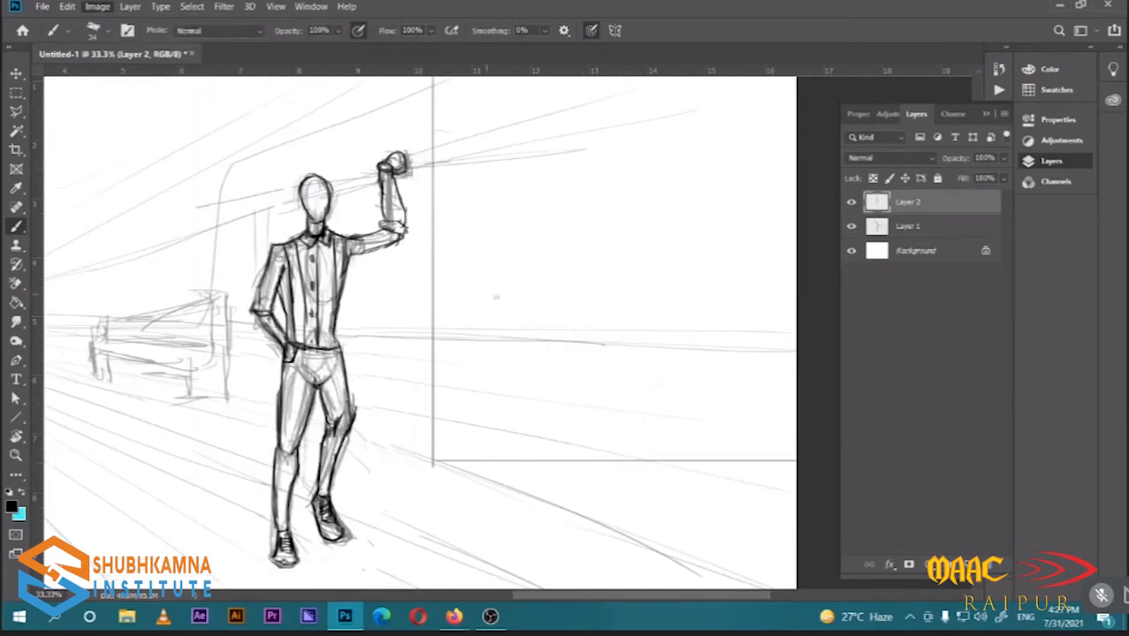
Refine the raised arm's elbow and curve its underarm line into the side of the shirt
{"action": "left_click_drag", "start_coordinate": [365, 228], "coordinate": [404, 222]}
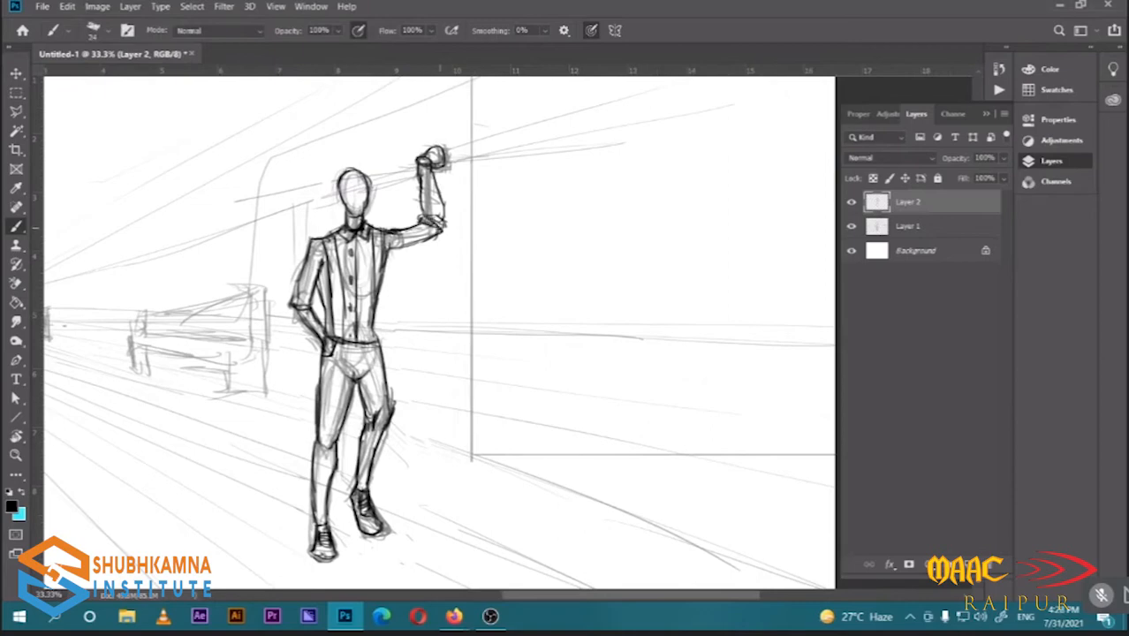
{"action": "left_click_drag", "start_coordinate": [438, 222], "coordinate": [438, 228]}
{"action": "left_click_drag", "start_coordinate": [433, 173], "coordinate": [435, 184]}
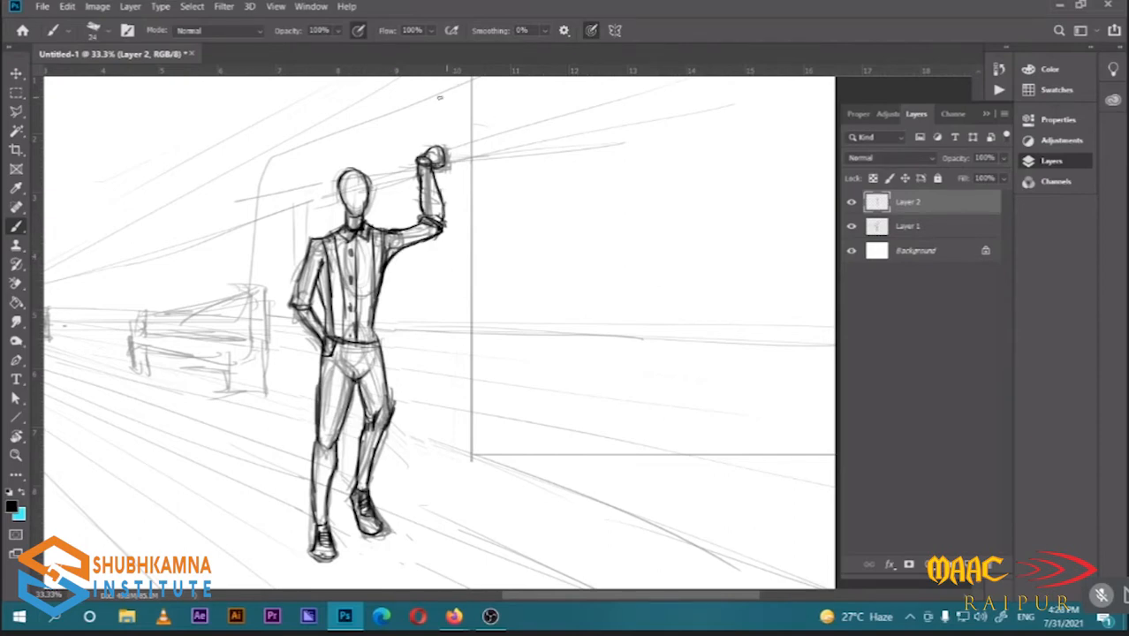
Erase the raised arm's hand with the standard Eraser tool and redraw it as a closed fist with the brush
{"action": "key", "text": "e"}
{"action": "key", "text": "shift+e"}
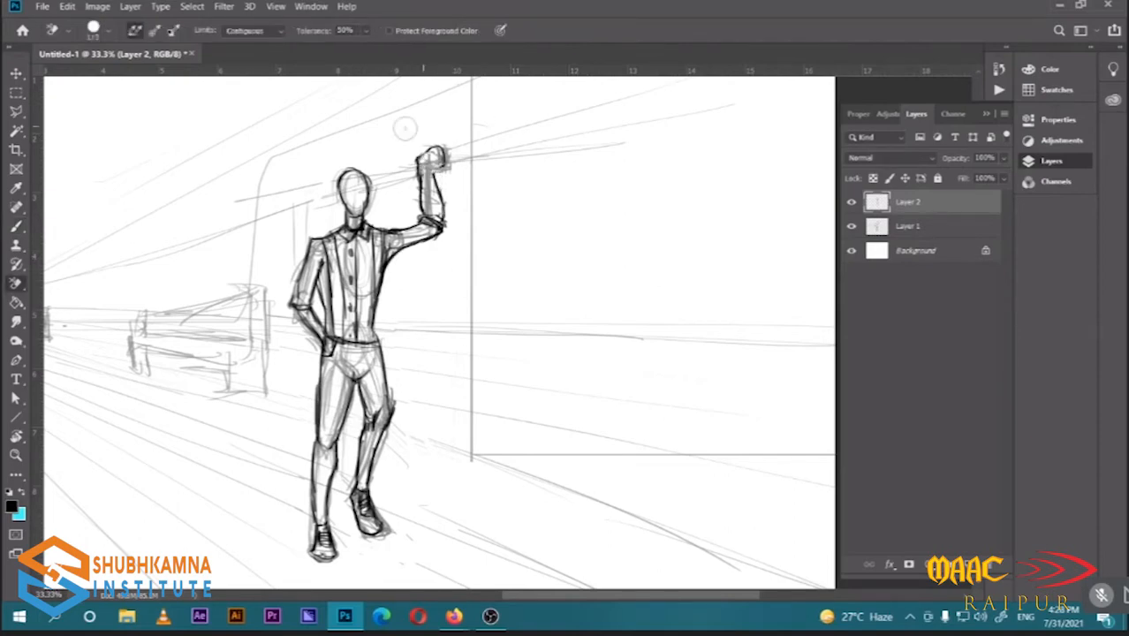
{"action": "right_click", "coordinate": [16, 283]}
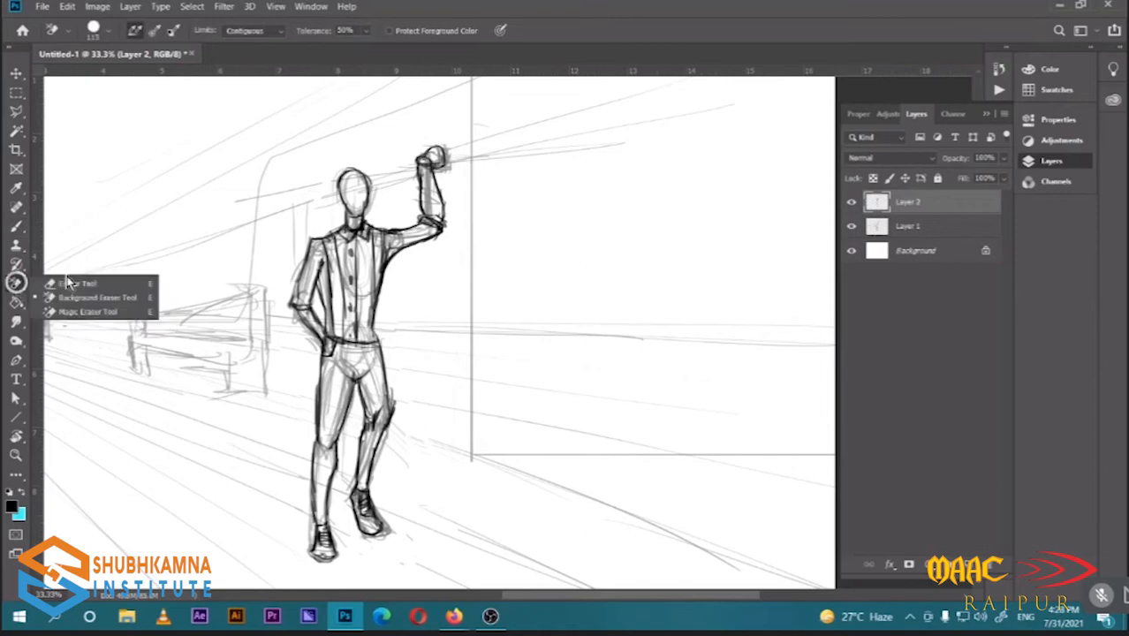
{"action": "left_click", "coordinate": [67, 285]}
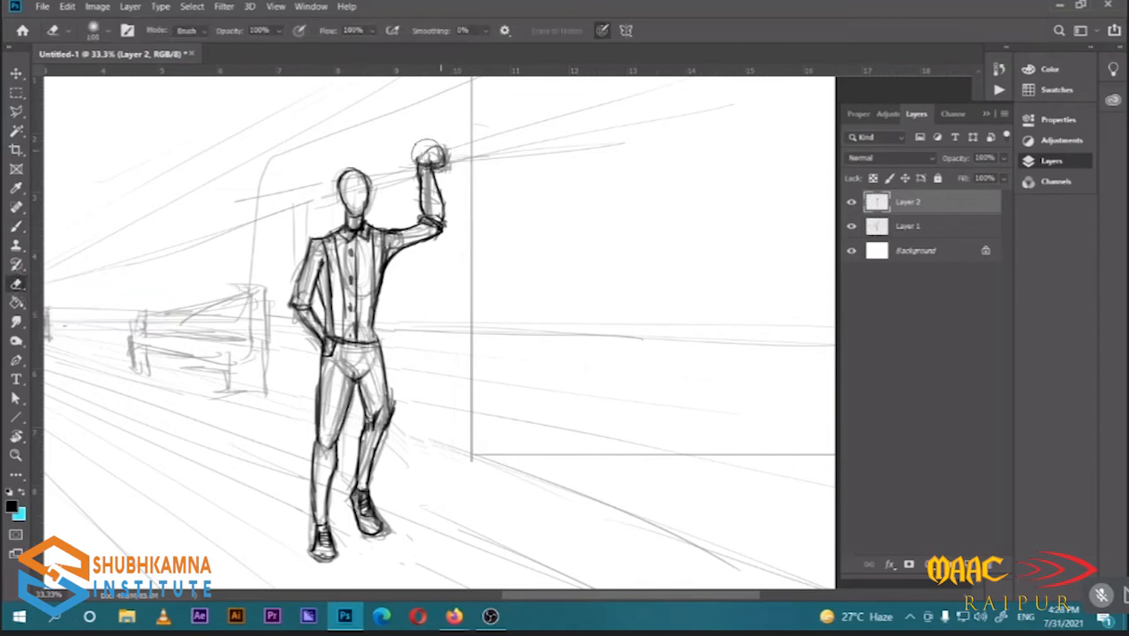
{"action": "mouse_move", "coordinate": [433, 158]}
{"action": "left_mouse_down"}
{"action": "mouse_move", "coordinate": [411, 176]}
{"action": "mouse_move", "coordinate": [417, 138]}
{"action": "left_mouse_up"}
{"action": "key", "text": "b"}
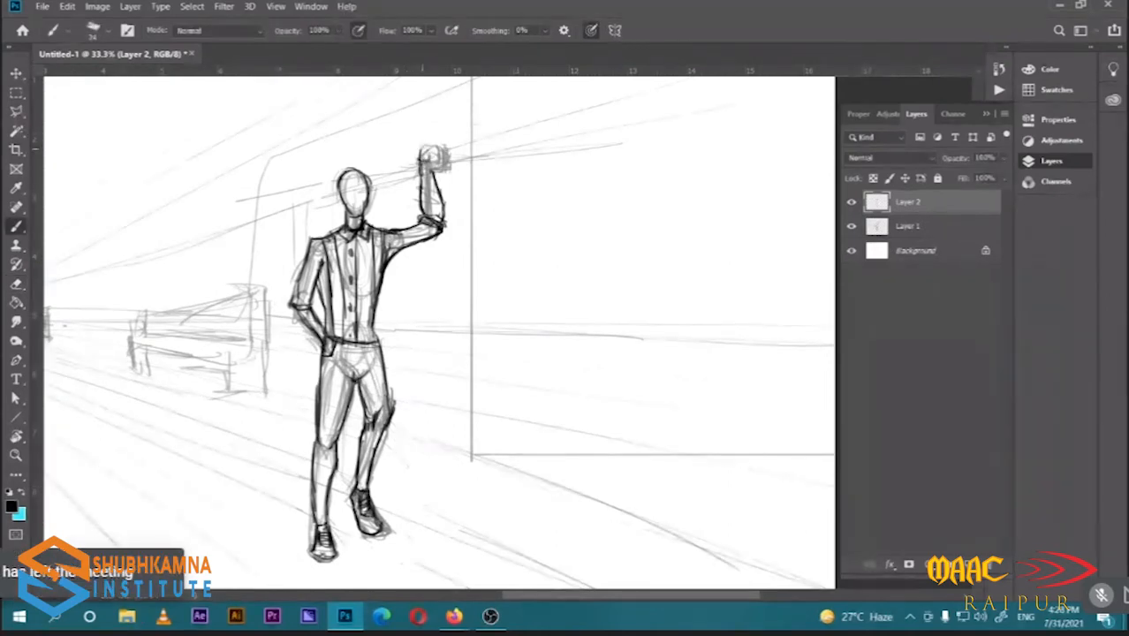
{"action": "left_click_drag", "start_coordinate": [423, 149], "coordinate": [428, 144]}
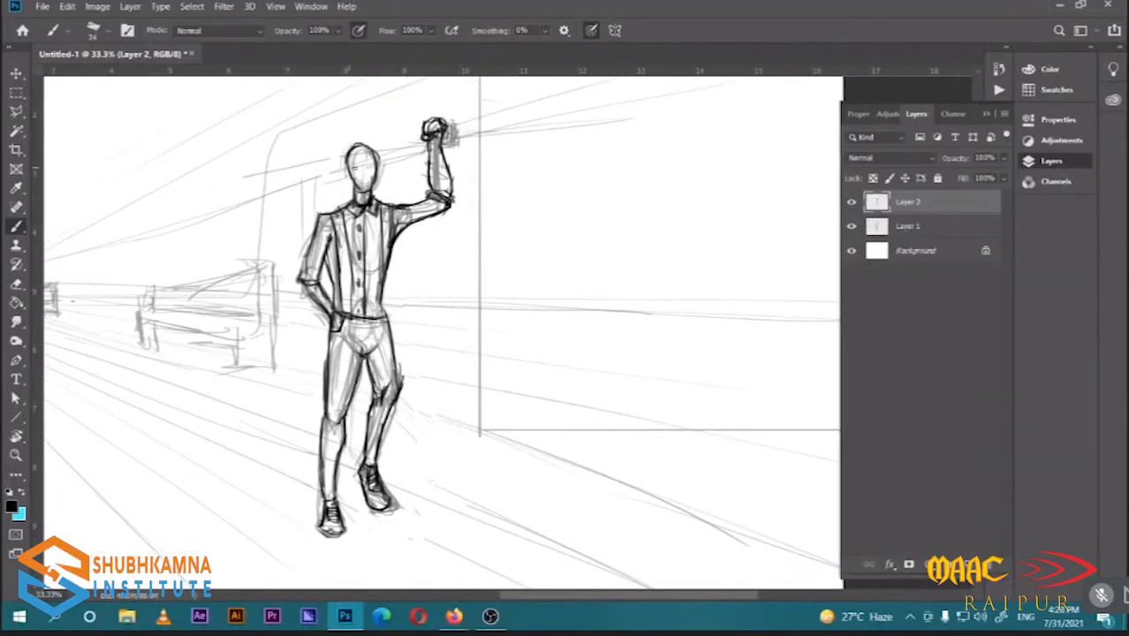
Add an ear to the head and widen the shirt's side contour from the raised arm's armpit to the waist
{"action": "left_click_drag", "start_coordinate": [351, 152], "coordinate": [347, 182]}
{"action": "key", "text": "ctrl+plus"}
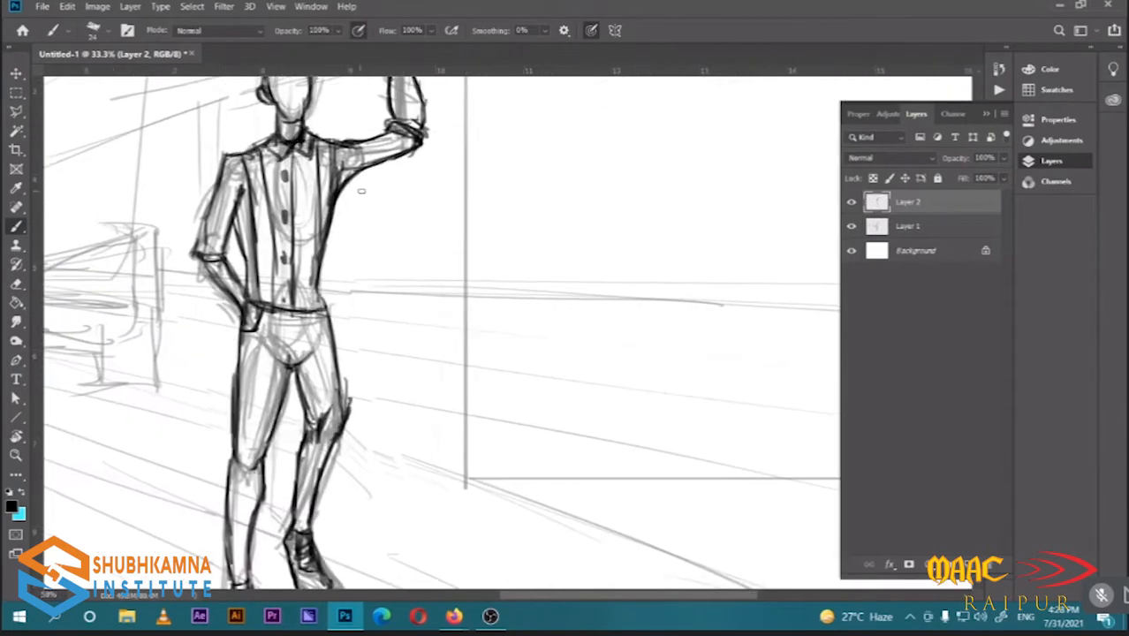
{"action": "left_click_drag", "start_coordinate": [363, 236], "coordinate": [381, 281]}
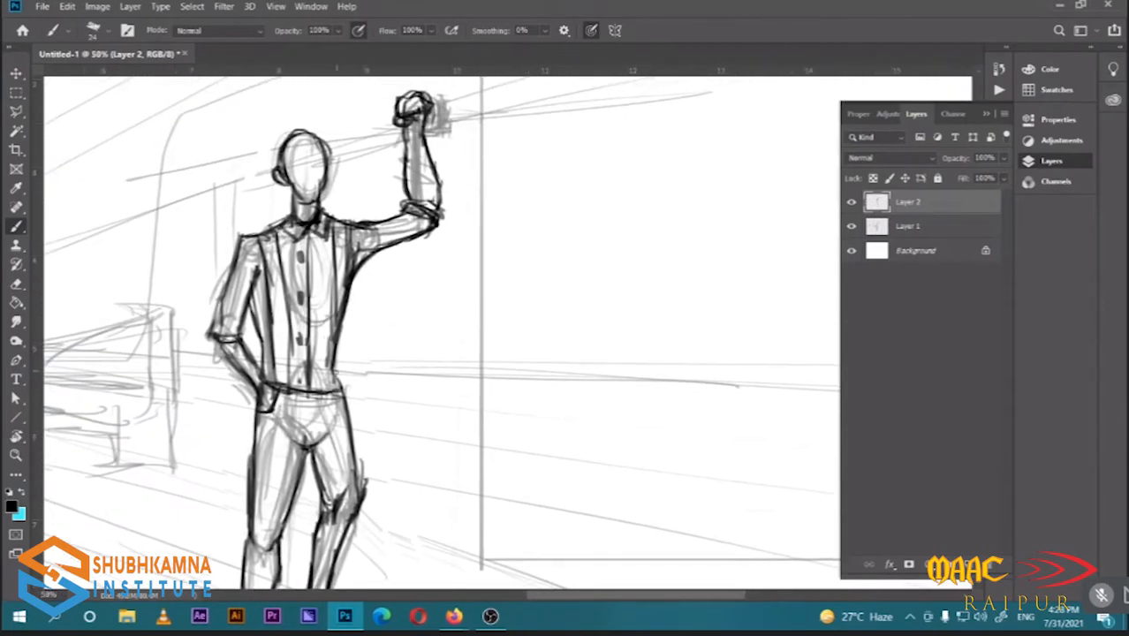
{"action": "left_click_drag", "start_coordinate": [335, 367], "coordinate": [337, 393]}
{"action": "left_click_drag", "start_coordinate": [334, 225], "coordinate": [332, 388]}
{"action": "left_click_drag", "start_coordinate": [346, 281], "coordinate": [339, 389]}
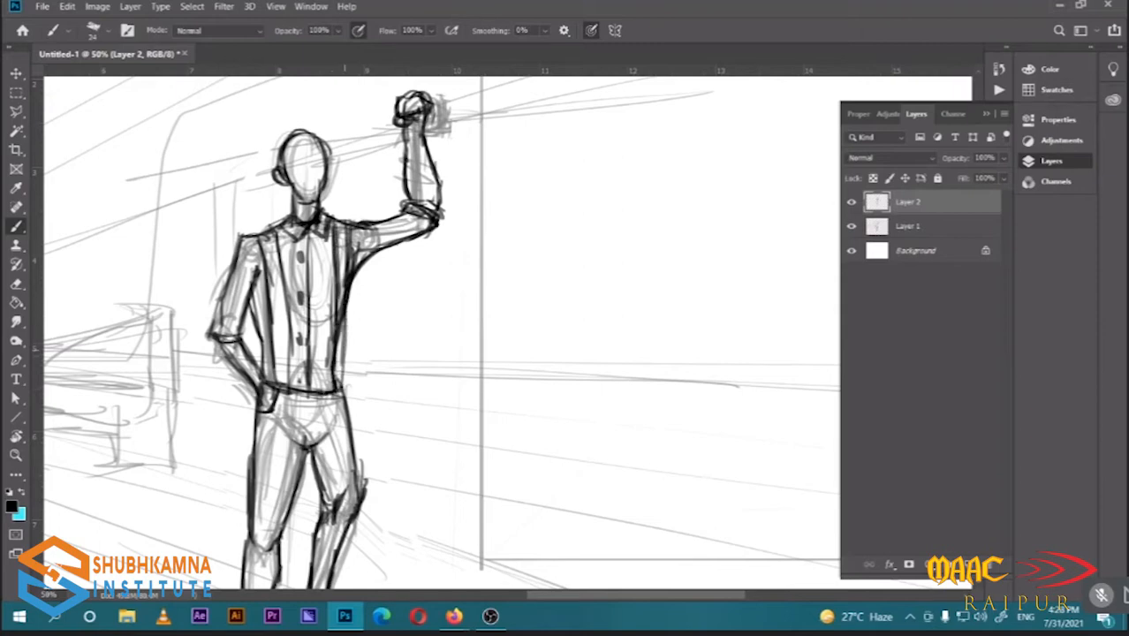
Draw round eyes and a wide toothy grin on the head and darken its outline
{"action": "left_click_drag", "start_coordinate": [265, 87], "coordinate": [301, 176]}
{"action": "key", "text": "ctrl+plus"}
{"action": "left_click_drag", "start_coordinate": [275, 213], "coordinate": [271, 239]}
{"action": "mouse_move", "coordinate": [298, 209]}
{"action": "left_mouse_down"}
{"action": "mouse_move", "coordinate": [304, 269]}
{"action": "mouse_move", "coordinate": [293, 261]}
{"action": "mouse_move", "coordinate": [308, 258]}
{"action": "left_mouse_up"}
{"action": "left_click_drag", "start_coordinate": [274, 201], "coordinate": [263, 226]}
{"action": "mouse_move", "coordinate": [322, 206]}
{"action": "left_mouse_down"}
{"action": "mouse_move", "coordinate": [328, 228]}
{"action": "mouse_move", "coordinate": [341, 203]}
{"action": "left_mouse_up"}
Slim the raised forearm by erasing and redrawing its outer edge
{"action": "key", "text": "e"}
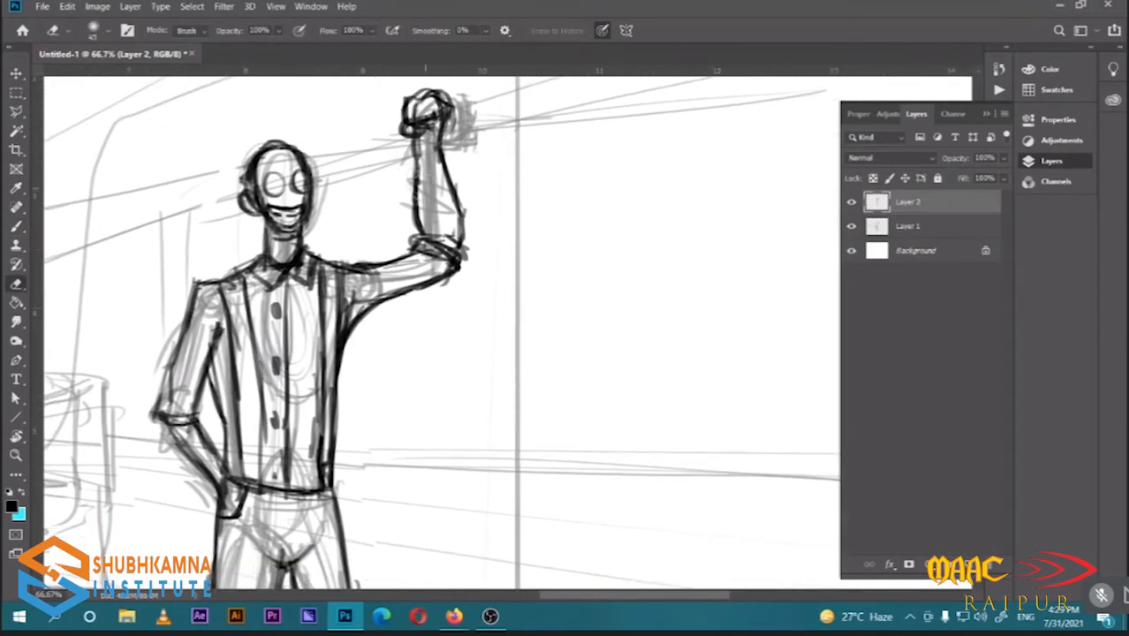
{"action": "mouse_move", "coordinate": [448, 177]}
{"action": "left_mouse_down"}
{"action": "mouse_move", "coordinate": [456, 218]}
{"action": "mouse_move", "coordinate": [447, 166]}
{"action": "mouse_move", "coordinate": [460, 251]}
{"action": "left_mouse_up"}
{"action": "key", "text": "b"}
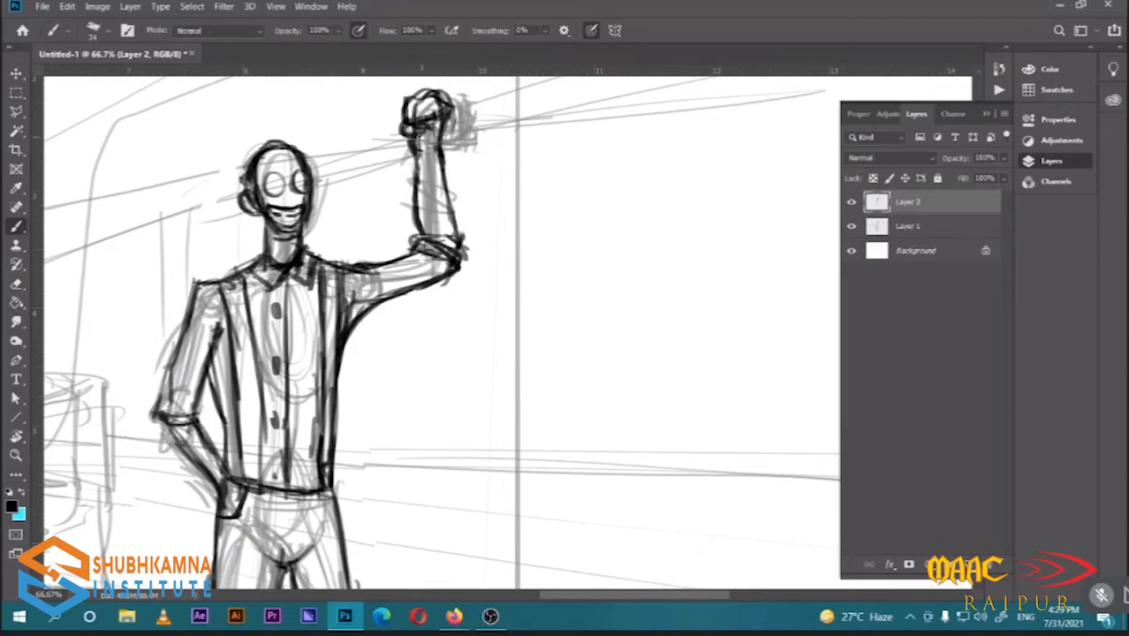
Outline the bent arm's forearm with fuller curves down to the wrist and erase the excess lines there
{"action": "left_click_drag", "start_coordinate": [428, 143], "coordinate": [477, 97]}
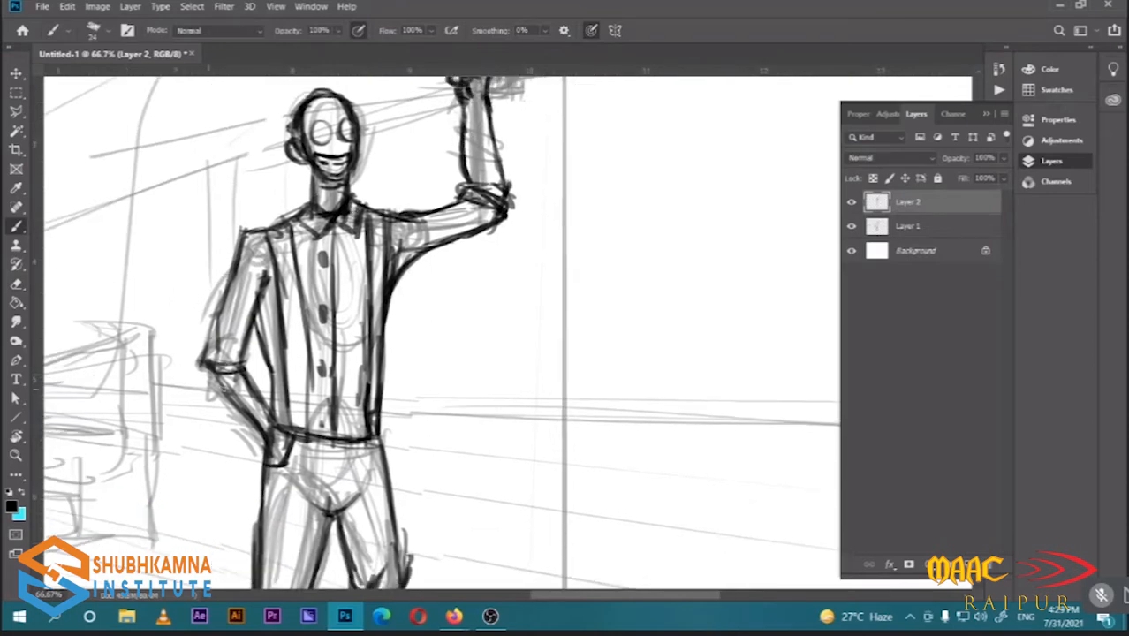
{"action": "left_click_drag", "start_coordinate": [209, 373], "coordinate": [242, 413]}
{"action": "left_click_drag", "start_coordinate": [243, 365], "coordinate": [280, 431]}
{"action": "mouse_move", "coordinate": [262, 428]}
{"action": "left_mouse_down"}
{"action": "mouse_move", "coordinate": [272, 455]}
{"action": "mouse_move", "coordinate": [291, 454]}
{"action": "left_mouse_up"}
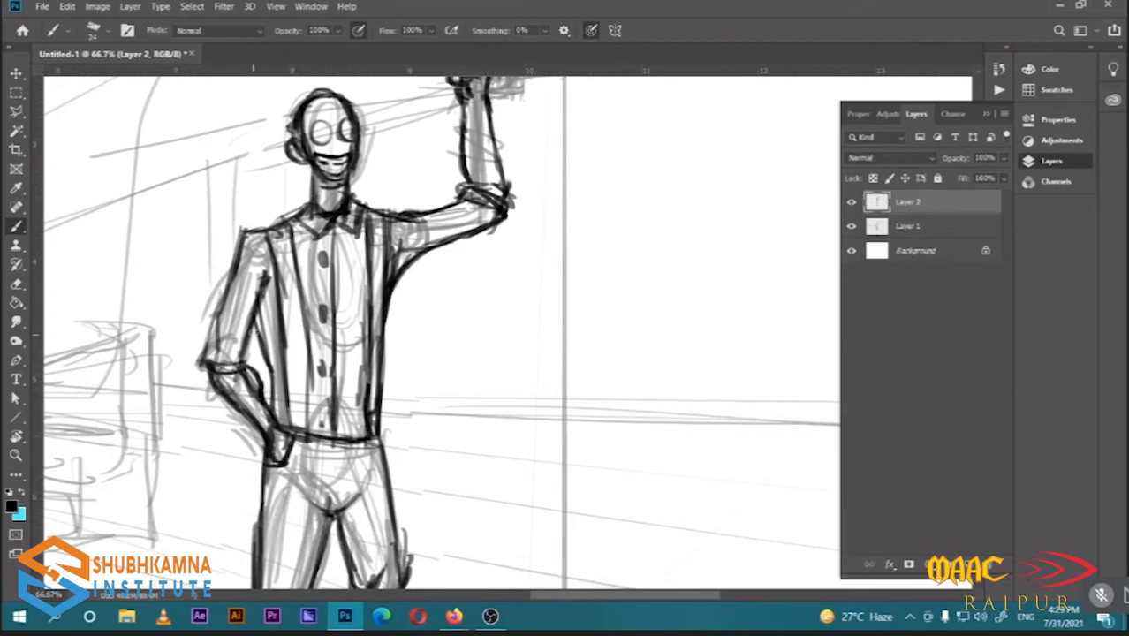
{"action": "key", "text": "e"}
{"action": "left_click_drag", "start_coordinate": [251, 409], "coordinate": [270, 454]}
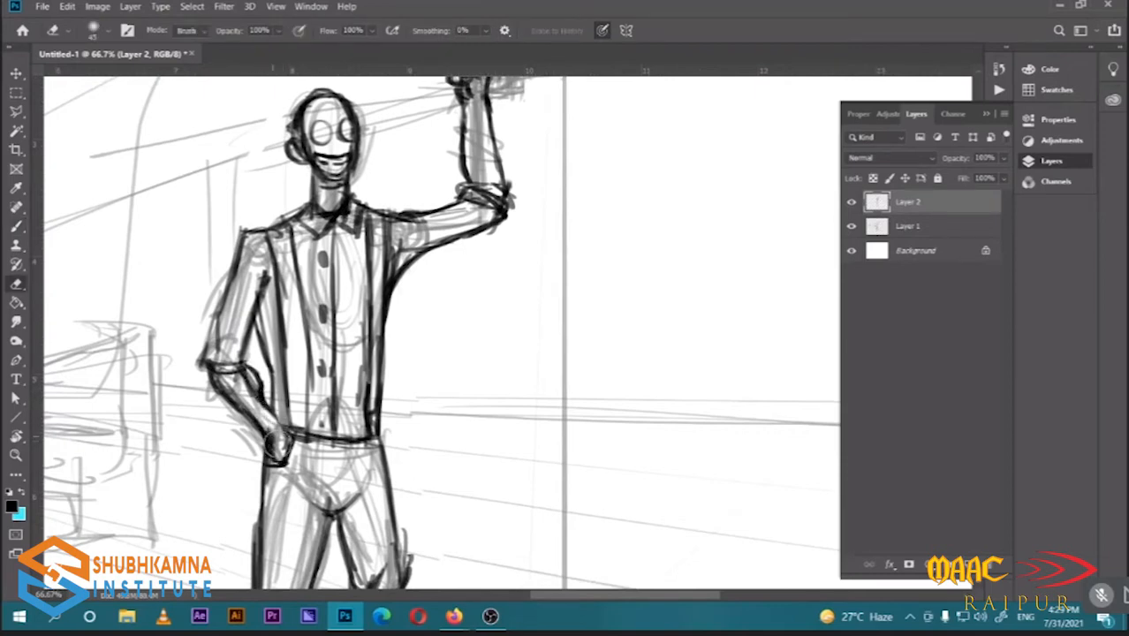
Draw a belt around the waist with several vertical belt loops
{"action": "key", "text": "b"}
{"action": "key", "text": "ctrl+minus"}
{"action": "key", "text": "ctrl+minus"}
{"action": "left_click_drag", "start_coordinate": [398, 302], "coordinate": [453, 195]}
{"action": "key", "text": "ctrl+plus"}
{"action": "key", "text": "ctrl+plus"}
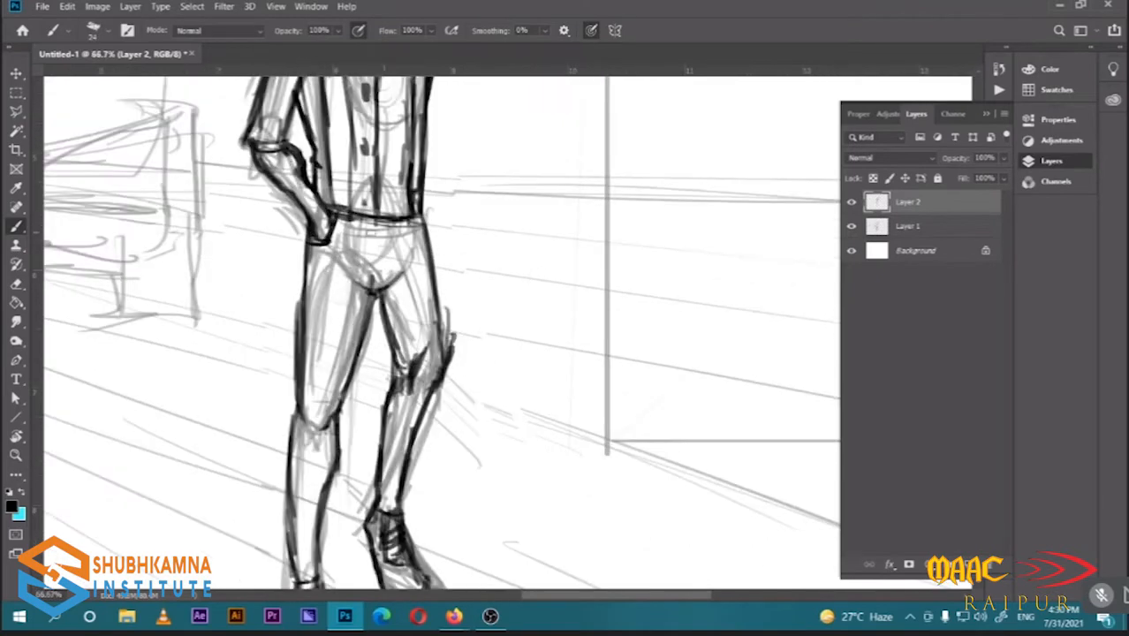
{"action": "left_click_drag", "start_coordinate": [333, 228], "coordinate": [423, 228]}
{"action": "left_click_drag", "start_coordinate": [373, 219], "coordinate": [375, 235]}
{"action": "left_click_drag", "start_coordinate": [393, 219], "coordinate": [393, 234]}
{"action": "left_click_drag", "start_coordinate": [345, 219], "coordinate": [347, 231]}
{"action": "left_click_drag", "start_coordinate": [412, 218], "coordinate": [412, 232]}
Add the trouser fly and strengthen the contours of both trouser legs from the hips to the shins
{"action": "left_click_drag", "start_coordinate": [394, 237], "coordinate": [378, 292]}
{"action": "left_click_drag", "start_coordinate": [371, 295], "coordinate": [355, 308]}
{"action": "left_click_drag", "start_coordinate": [308, 243], "coordinate": [305, 323]}
{"action": "left_click_drag", "start_coordinate": [302, 311], "coordinate": [292, 451]}
{"action": "mouse_move", "coordinate": [320, 453]}
{"action": "left_mouse_down"}
{"action": "mouse_move", "coordinate": [322, 372]}
{"action": "mouse_move", "coordinate": [311, 421]}
{"action": "left_mouse_up"}
{"action": "left_click_drag", "start_coordinate": [290, 400], "coordinate": [304, 506]}
{"action": "left_click_drag", "start_coordinate": [323, 411], "coordinate": [320, 495]}
{"action": "left_click_drag", "start_coordinate": [387, 333], "coordinate": [383, 424]}
{"action": "left_click_drag", "start_coordinate": [441, 226], "coordinate": [452, 283]}
{"action": "left_click_drag", "start_coordinate": [452, 149], "coordinate": [398, 492]}
Darken the bent arm's inner contour and the rolled sleeve edge at its elbow
{"action": "left_click_drag", "start_coordinate": [306, 161], "coordinate": [345, 173]}
{"action": "left_click_drag", "start_coordinate": [301, 138], "coordinate": [307, 231]}
{"action": "key", "text": "ctrl+minus"}
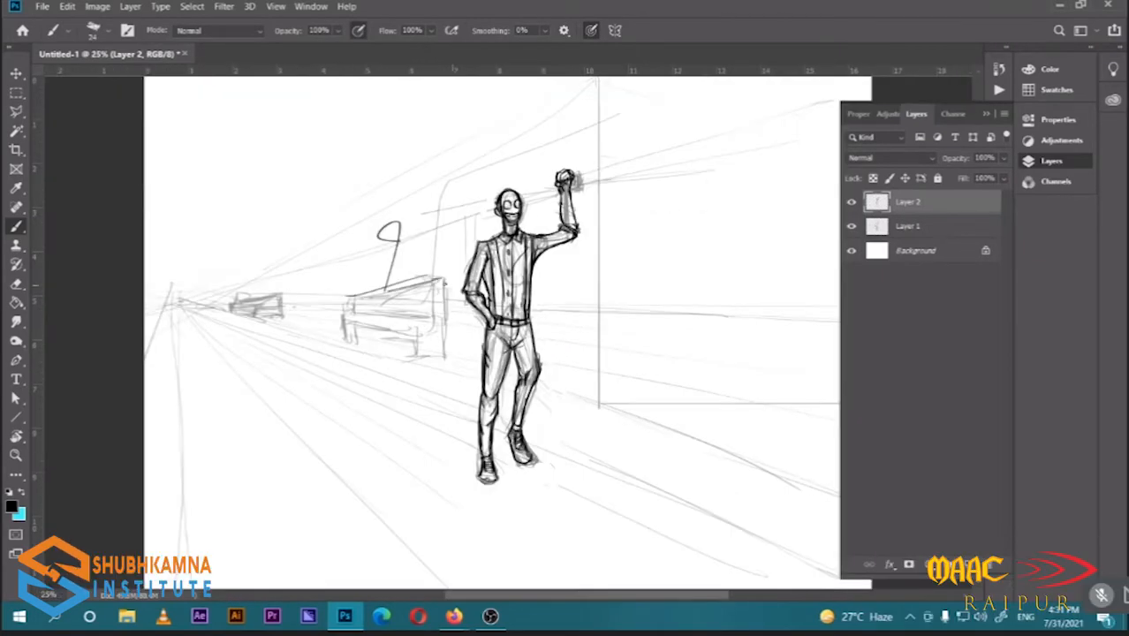
Outline the nearer bench with its slatted backrest, seat and legs
{"action": "mouse_move", "coordinate": [443, 279]}
{"action": "left_mouse_down"}
{"action": "mouse_move", "coordinate": [442, 357]}
{"action": "mouse_move", "coordinate": [429, 320]}
{"action": "left_mouse_up"}
{"action": "mouse_move", "coordinate": [346, 297]}
{"action": "left_mouse_down"}
{"action": "mouse_move", "coordinate": [343, 343]}
{"action": "mouse_move", "coordinate": [422, 320]}
{"action": "mouse_move", "coordinate": [433, 297]}
{"action": "left_mouse_up"}
{"action": "left_click_drag", "start_coordinate": [351, 300], "coordinate": [436, 281]}
{"action": "mouse_move", "coordinate": [357, 329]}
{"action": "left_mouse_down"}
{"action": "mouse_move", "coordinate": [366, 341]}
{"action": "mouse_move", "coordinate": [414, 327]}
{"action": "left_mouse_up"}
{"action": "left_click_drag", "start_coordinate": [414, 328], "coordinate": [418, 361]}
{"action": "left_click_drag", "start_coordinate": [445, 318], "coordinate": [449, 357]}
Outline the small distant bench with its backrest, seat and legs
{"action": "left_click_drag", "start_coordinate": [235, 301], "coordinate": [283, 294]}
{"action": "left_click_drag", "start_coordinate": [283, 294], "coordinate": [283, 317]}
{"action": "mouse_move", "coordinate": [260, 313]}
{"action": "left_mouse_down"}
{"action": "mouse_move", "coordinate": [283, 317]}
{"action": "mouse_move", "coordinate": [276, 300]}
{"action": "left_mouse_up"}
{"action": "left_click_drag", "start_coordinate": [234, 307], "coordinate": [261, 315]}
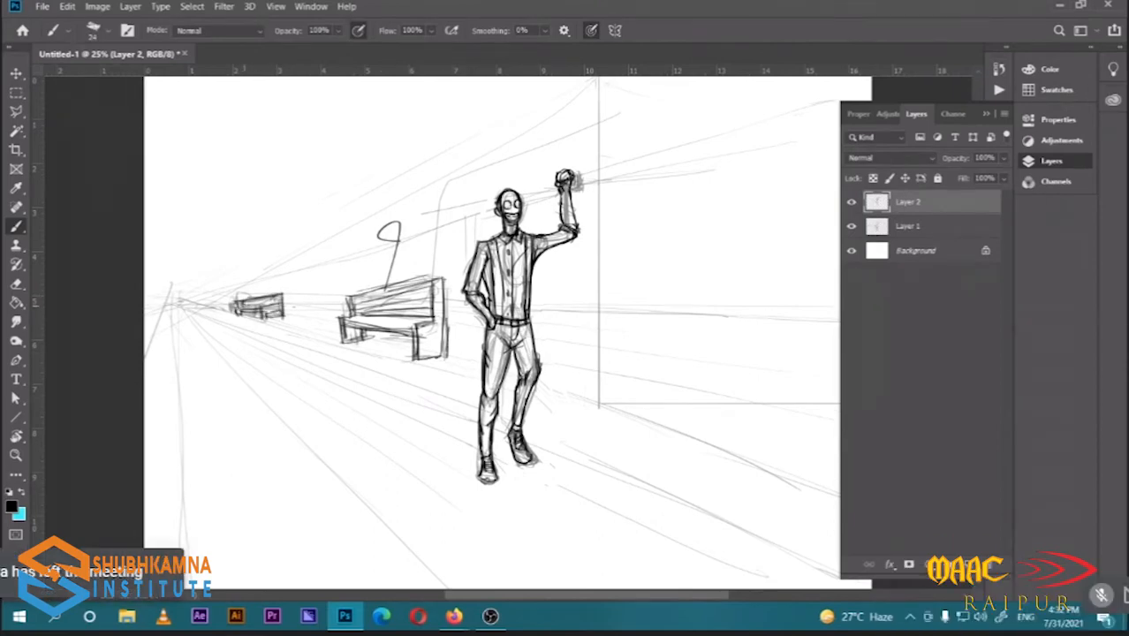
Strengthen the wall's perspective lines and outline a boxy vending machine along the wall
{"action": "mouse_move", "coordinate": [368, 286]}
{"action": "left_mouse_down"}
{"action": "mouse_move", "coordinate": [333, 276]}
{"action": "mouse_move", "coordinate": [687, 197]}
{"action": "left_mouse_up"}
{"action": "key", "text": "ctrl+minus"}
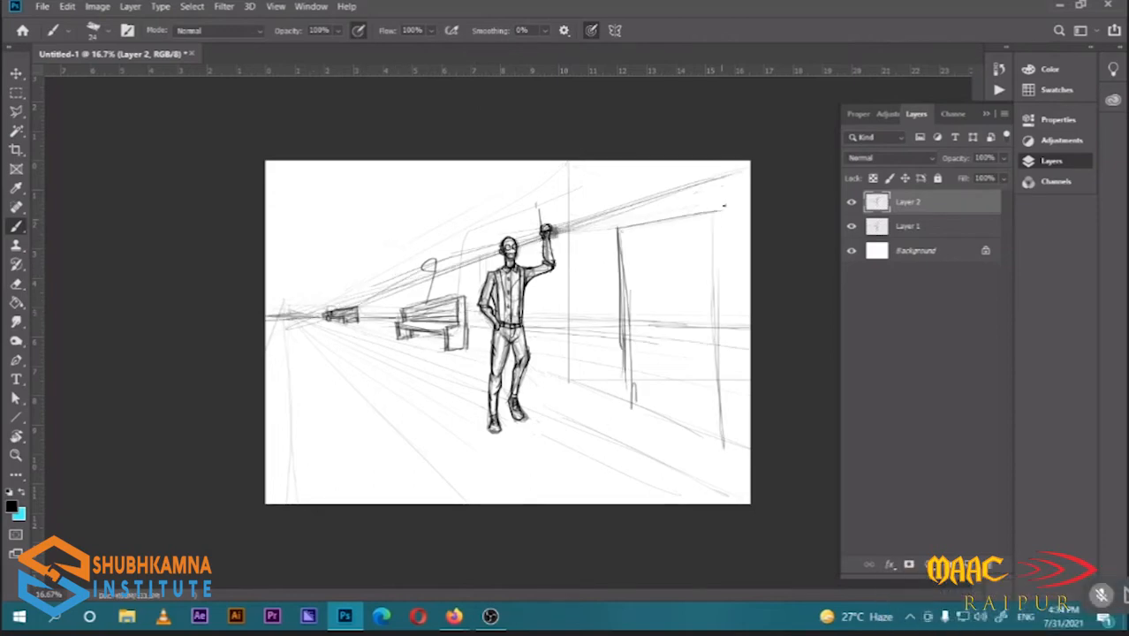
{"action": "left_click_drag", "start_coordinate": [717, 221], "coordinate": [711, 410]}
{"action": "left_click_drag", "start_coordinate": [640, 411], "coordinate": [714, 439]}
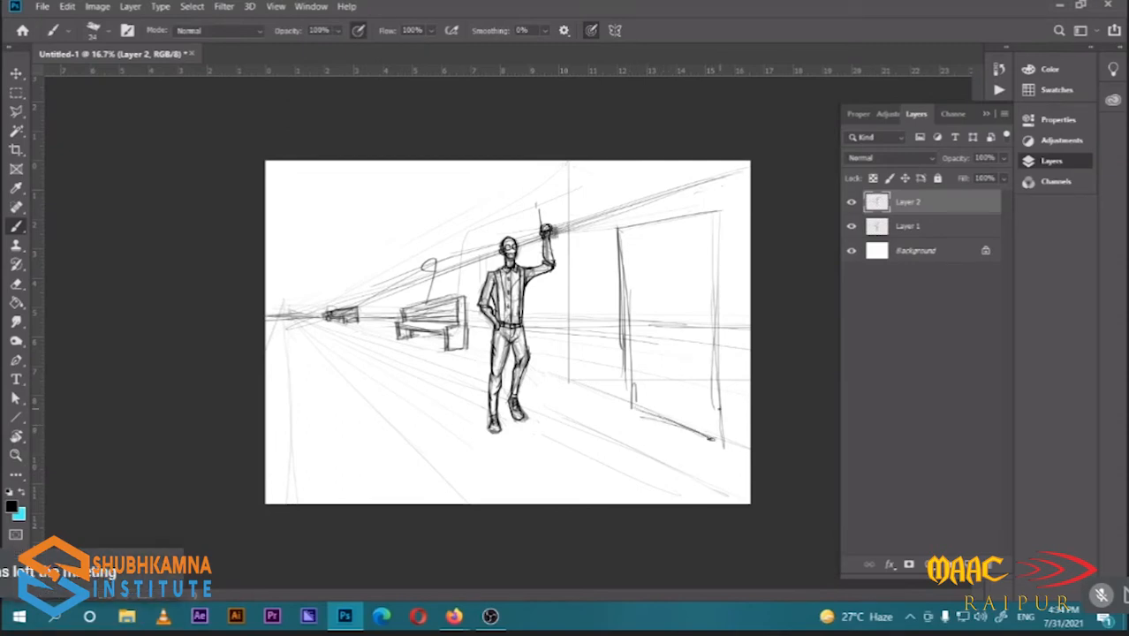
{"action": "left_click_drag", "start_coordinate": [718, 210], "coordinate": [745, 214]}
Draw a framed display window in the upper front face of the vending machine
{"action": "left_click_drag", "start_coordinate": [637, 237], "coordinate": [648, 322]}
{"action": "left_click_drag", "start_coordinate": [633, 239], "coordinate": [705, 228]}
{"action": "left_click_drag", "start_coordinate": [697, 227], "coordinate": [698, 327]}
{"action": "mouse_move", "coordinate": [633, 269]}
{"action": "left_mouse_down"}
{"action": "mouse_move", "coordinate": [642, 327]}
{"action": "mouse_move", "coordinate": [704, 318]}
{"action": "left_mouse_up"}
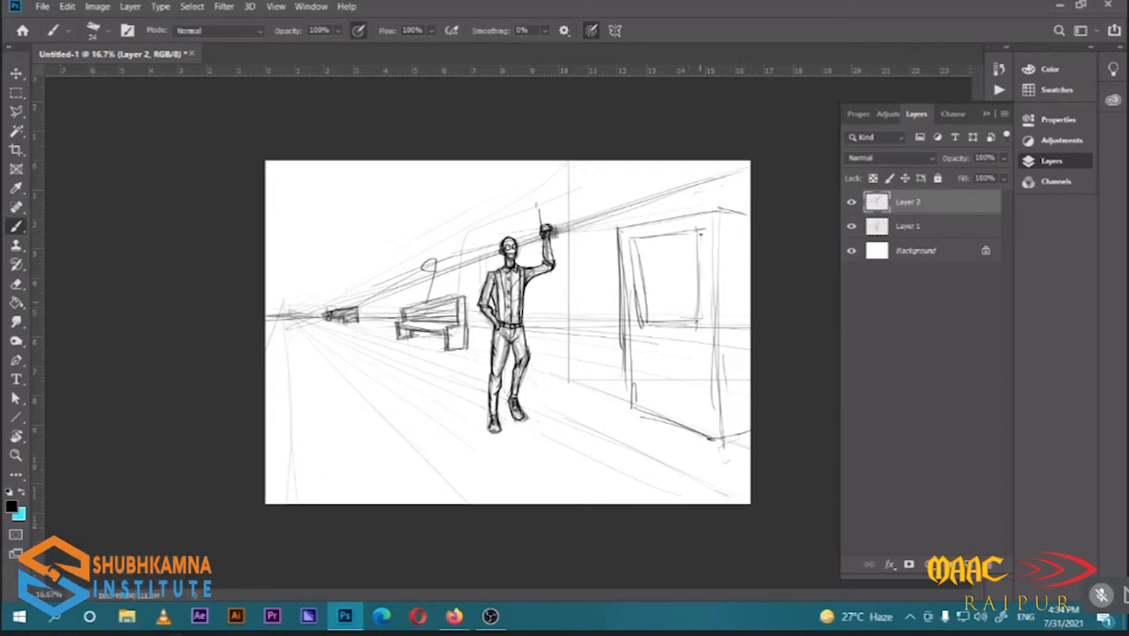
{"action": "left_click_drag", "start_coordinate": [700, 233], "coordinate": [698, 329]}
{"action": "left_click_drag", "start_coordinate": [691, 234], "coordinate": [636, 237]}
{"action": "left_click_drag", "start_coordinate": [633, 239], "coordinate": [647, 328]}
Draw a round balloon on a stick held in the raised fist
{"action": "left_click_drag", "start_coordinate": [533, 199], "coordinate": [541, 229]}
{"action": "mouse_move", "coordinate": [527, 172]}
{"action": "left_mouse_down"}
{"action": "mouse_move", "coordinate": [534, 202]}
{"action": "mouse_move", "coordinate": [542, 190]}
{"action": "left_mouse_up"}
Reinforce the vending machine's front outline and add short legs under its lower corners
{"action": "mouse_move", "coordinate": [628, 246]}
{"action": "left_mouse_down"}
{"action": "mouse_move", "coordinate": [633, 423]}
{"action": "mouse_move", "coordinate": [707, 429]}
{"action": "left_mouse_up"}
{"action": "left_click_drag", "start_coordinate": [716, 439], "coordinate": [717, 458]}
{"action": "mouse_move", "coordinate": [632, 413]}
{"action": "left_mouse_down"}
{"action": "mouse_move", "coordinate": [632, 433]}
{"action": "mouse_move", "coordinate": [642, 431]}
{"action": "left_mouse_up"}
Draw a tray divided into small compartments below the vending machine's display window
{"action": "left_click_drag", "start_coordinate": [639, 337], "coordinate": [704, 342]}
{"action": "mouse_move", "coordinate": [644, 366]}
{"action": "left_mouse_down"}
{"action": "mouse_move", "coordinate": [699, 373]}
{"action": "mouse_move", "coordinate": [695, 351]}
{"action": "mouse_move", "coordinate": [684, 353]}
{"action": "left_mouse_up"}
{"action": "mouse_move", "coordinate": [643, 346]}
{"action": "left_mouse_down"}
{"action": "mouse_move", "coordinate": [645, 367]}
{"action": "mouse_move", "coordinate": [663, 368]}
{"action": "left_mouse_up"}
{"action": "mouse_move", "coordinate": [680, 357]}
{"action": "left_mouse_down"}
{"action": "mouse_move", "coordinate": [681, 369]}
{"action": "mouse_move", "coordinate": [698, 359]}
{"action": "left_mouse_up"}
{"action": "left_click_drag", "start_coordinate": [651, 326], "coordinate": [693, 325]}
Thicken the vending machine's side edge, sketch items inside its window and add a small dark box beside the tray
{"action": "left_click_drag", "start_coordinate": [611, 230], "coordinate": [621, 313]}
{"action": "mouse_move", "coordinate": [634, 237]}
{"action": "left_mouse_down"}
{"action": "mouse_move", "coordinate": [640, 284]}
{"action": "mouse_move", "coordinate": [665, 270]}
{"action": "left_mouse_up"}
{"action": "mouse_move", "coordinate": [670, 269]}
{"action": "left_mouse_down"}
{"action": "mouse_move", "coordinate": [696, 271]}
{"action": "mouse_move", "coordinate": [673, 271]}
{"action": "left_mouse_up"}
{"action": "mouse_move", "coordinate": [698, 328]}
{"action": "left_mouse_down"}
{"action": "mouse_move", "coordinate": [699, 347]}
{"action": "mouse_move", "coordinate": [717, 327]}
{"action": "left_mouse_up"}
{"action": "mouse_move", "coordinate": [716, 327]}
{"action": "left_mouse_down"}
{"action": "mouse_move", "coordinate": [716, 345]}
{"action": "mouse_move", "coordinate": [710, 333]}
{"action": "left_mouse_up"}
{"action": "left_click_drag", "start_coordinate": [702, 335], "coordinate": [704, 342]}
Add a panel with small corner details on the vending machine's side face and reinforce its edges
{"action": "mouse_move", "coordinate": [638, 228]}
{"action": "left_mouse_down"}
{"action": "mouse_move", "coordinate": [747, 211]}
{"action": "mouse_move", "coordinate": [729, 314]}
{"action": "left_mouse_up"}
{"action": "left_click_drag", "start_coordinate": [729, 236], "coordinate": [749, 243]}
{"action": "left_click_drag", "start_coordinate": [734, 310], "coordinate": [737, 312]}
{"action": "left_click_drag", "start_coordinate": [624, 284], "coordinate": [627, 359]}
Draw two long floor lines from the figure's legs toward the canvas edge past the benches
{"action": "left_click_drag", "start_coordinate": [490, 365], "coordinate": [267, 390]}
{"action": "left_click_drag", "start_coordinate": [460, 352], "coordinate": [268, 367]}
{"action": "mouse_move", "coordinate": [397, 328]}
{"action": "left_mouse_down"}
{"action": "mouse_move", "coordinate": [286, 331]}
{"action": "mouse_move", "coordinate": [338, 292]}
{"action": "left_mouse_up"}
Draw a tapered hanging shape with a flat upper edge at the canvas edge above the horizon
{"action": "mouse_move", "coordinate": [268, 236]}
{"action": "left_mouse_down"}
{"action": "mouse_move", "coordinate": [310, 235]}
{"action": "mouse_move", "coordinate": [297, 286]}
{"action": "left_mouse_up"}
{"action": "left_click_drag", "start_coordinate": [267, 281], "coordinate": [290, 284]}
{"action": "left_click_drag", "start_coordinate": [336, 237], "coordinate": [291, 285]}
{"action": "left_click_drag", "start_coordinate": [272, 235], "coordinate": [349, 237]}
Draw a flat ceiling panel with an angled end in the upper corner opposite the vending machine
{"action": "left_click_drag", "start_coordinate": [295, 182], "coordinate": [376, 184]}
{"action": "left_click_drag", "start_coordinate": [375, 185], "coordinate": [414, 165]}
{"action": "left_click_drag", "start_coordinate": [266, 182], "coordinate": [376, 182]}
{"action": "left_click_drag", "start_coordinate": [267, 174], "coordinate": [383, 171]}
{"action": "left_click_drag", "start_coordinate": [278, 164], "coordinate": [302, 163]}
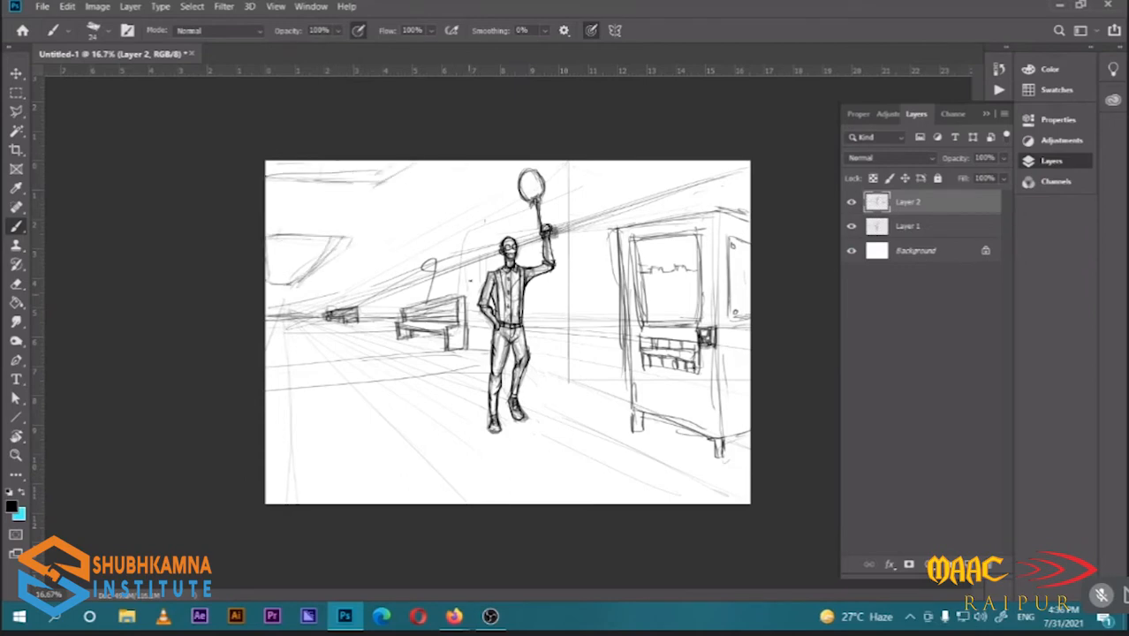
Draw a pillar beside the nearer bench and the wall's base line running to the vending machine
{"action": "left_click_drag", "start_coordinate": [472, 262], "coordinate": [468, 350]}
{"action": "left_click_drag", "start_coordinate": [469, 345], "coordinate": [556, 334]}
{"action": "mouse_move", "coordinate": [570, 273]}
{"action": "left_mouse_down"}
{"action": "mouse_move", "coordinate": [565, 387]}
{"action": "mouse_move", "coordinate": [631, 413]}
{"action": "left_mouse_up"}
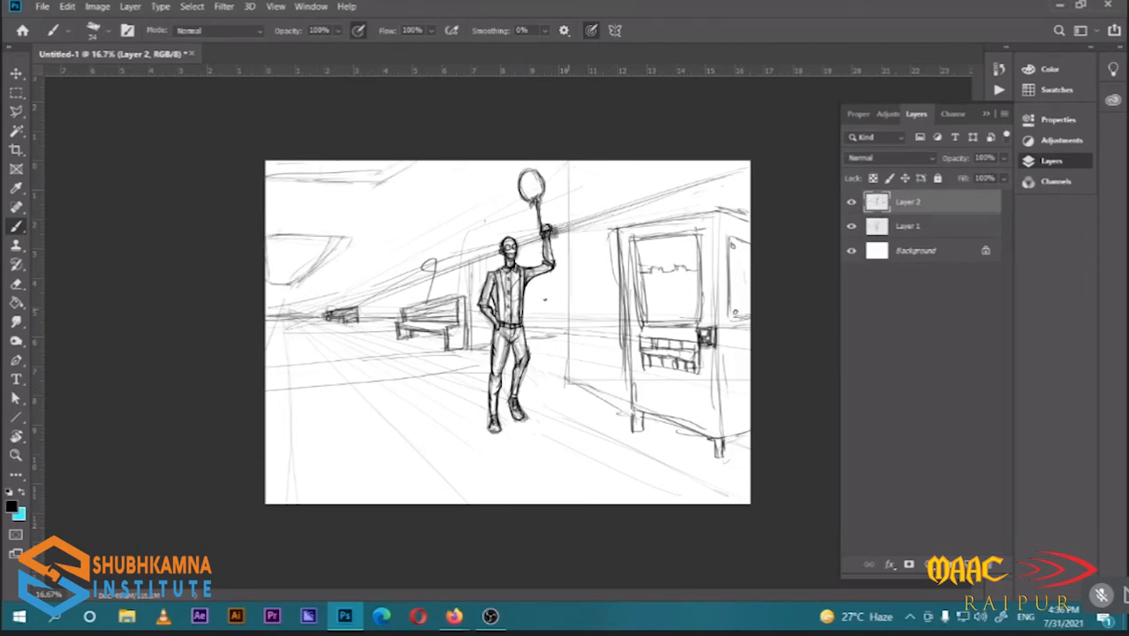
Merge Layer 1 and Layer 2 into a single sketch layer and toggle its visibility to check it
{"action": "left_click", "coordinate": [929, 229]}
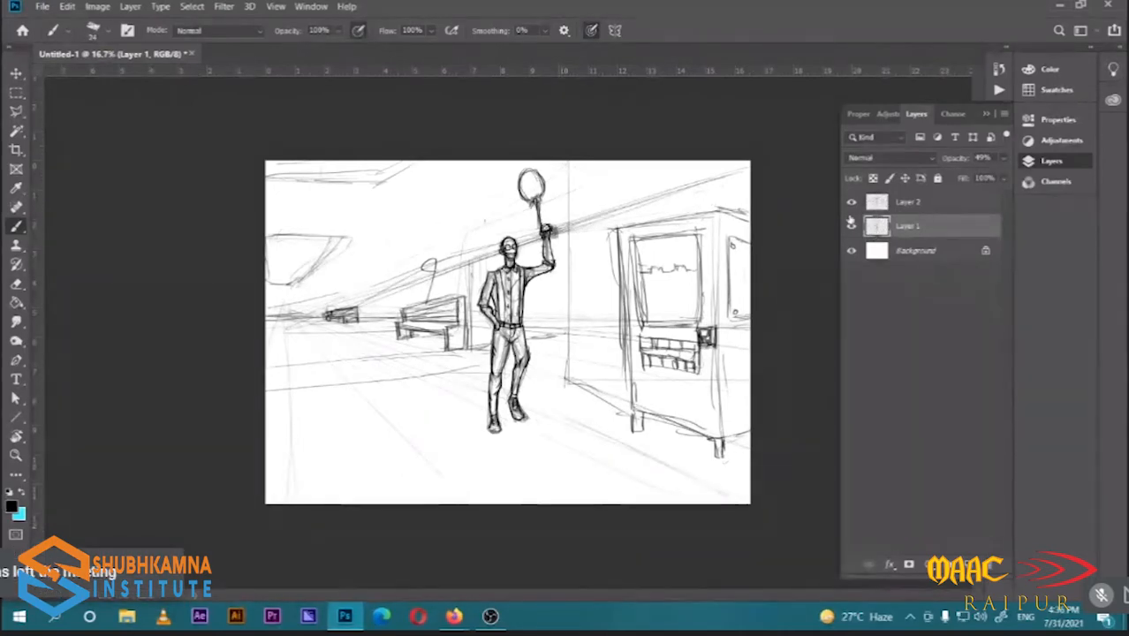
{"action": "left_click", "coordinate": [923, 251]}
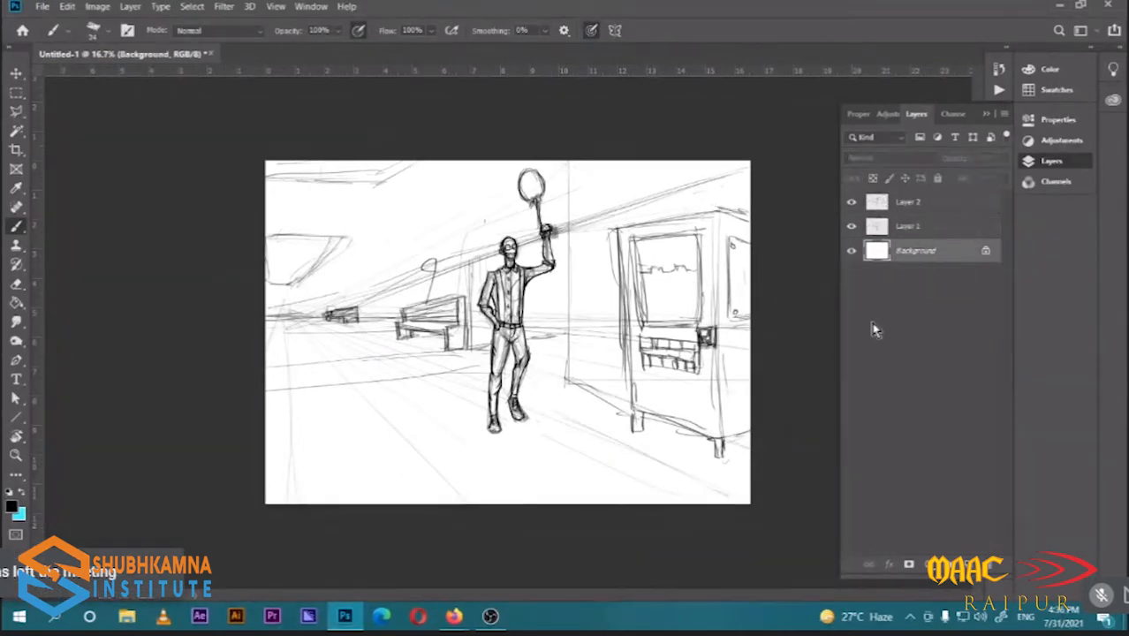
{"action": "left_click", "coordinate": [952, 226]}
{"action": "left_click", "coordinate": [935, 210], "text": "shift"}
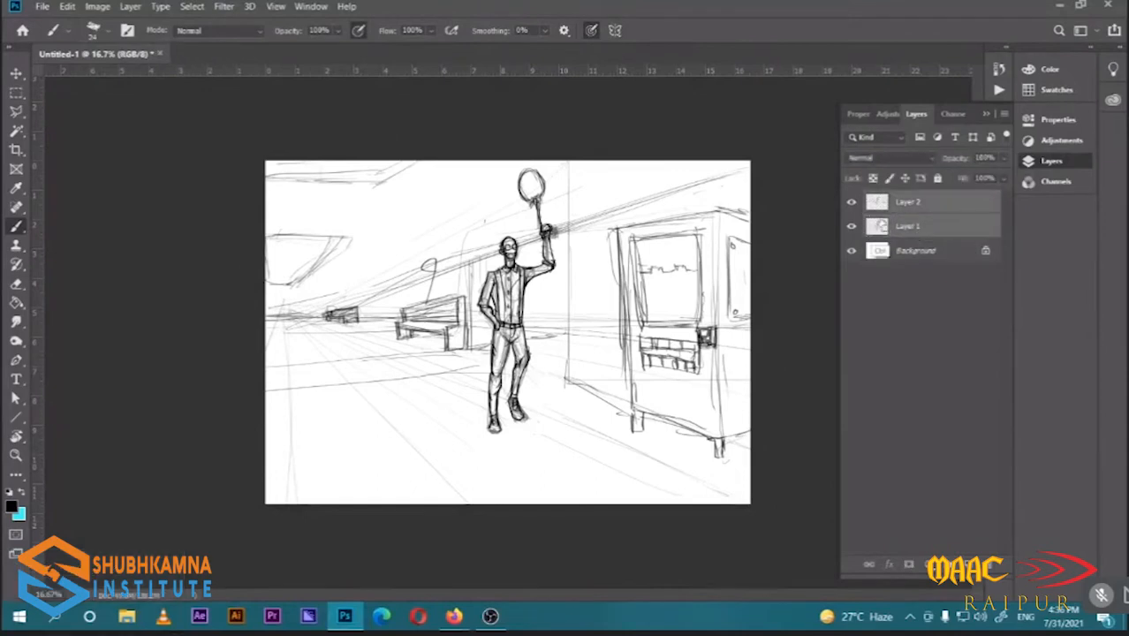
{"action": "key", "text": "ctrl+e"}
{"action": "left_click", "coordinate": [851, 204]}
{"action": "left_click", "coordinate": [851, 204]}
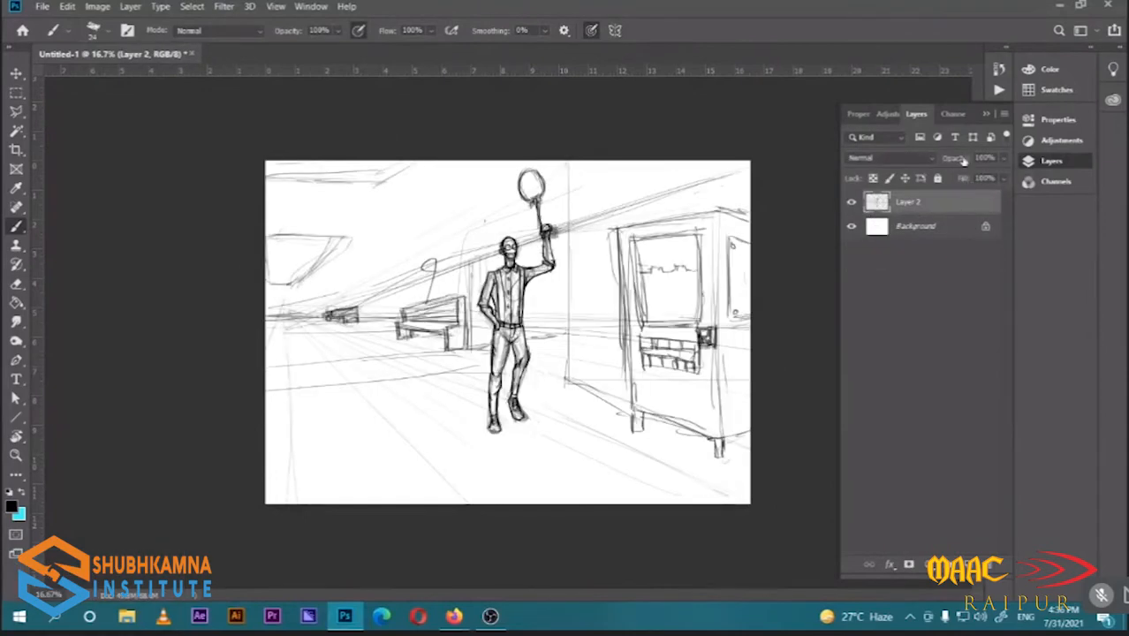
Lower the merged sketch layer's opacity and add a new layer directly beneath it
{"action": "mouse_move", "coordinate": [963, 161]}
{"action": "left_mouse_down"}
{"action": "mouse_move", "coordinate": [948, 159]}
{"action": "mouse_move", "coordinate": [956, 173]}
{"action": "left_mouse_up"}
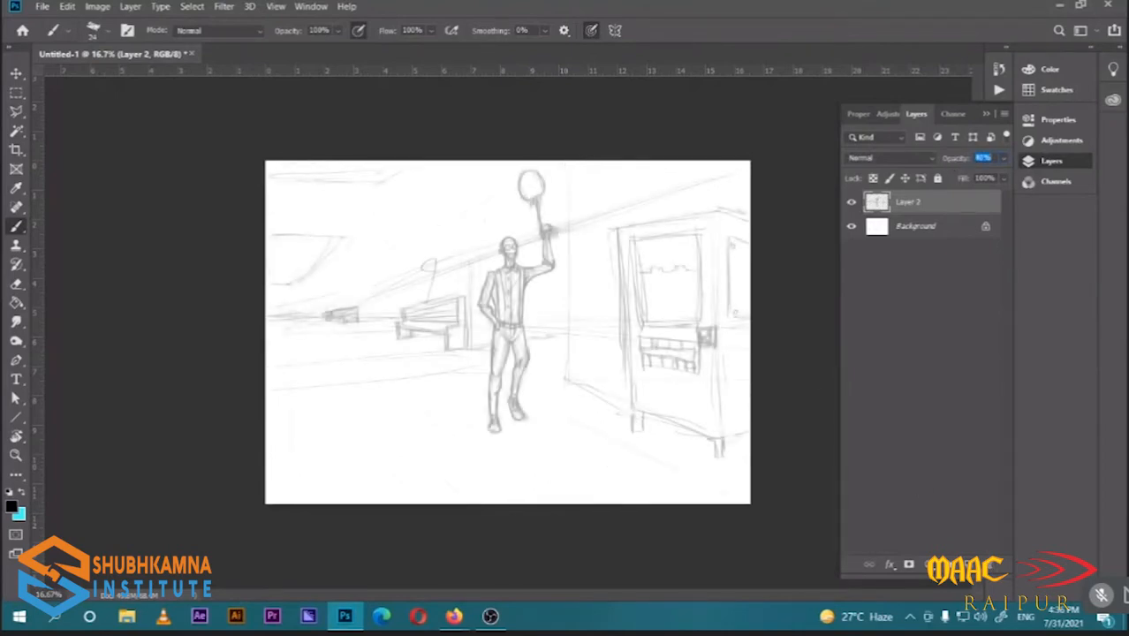
{"action": "left_click", "coordinate": [971, 567]}
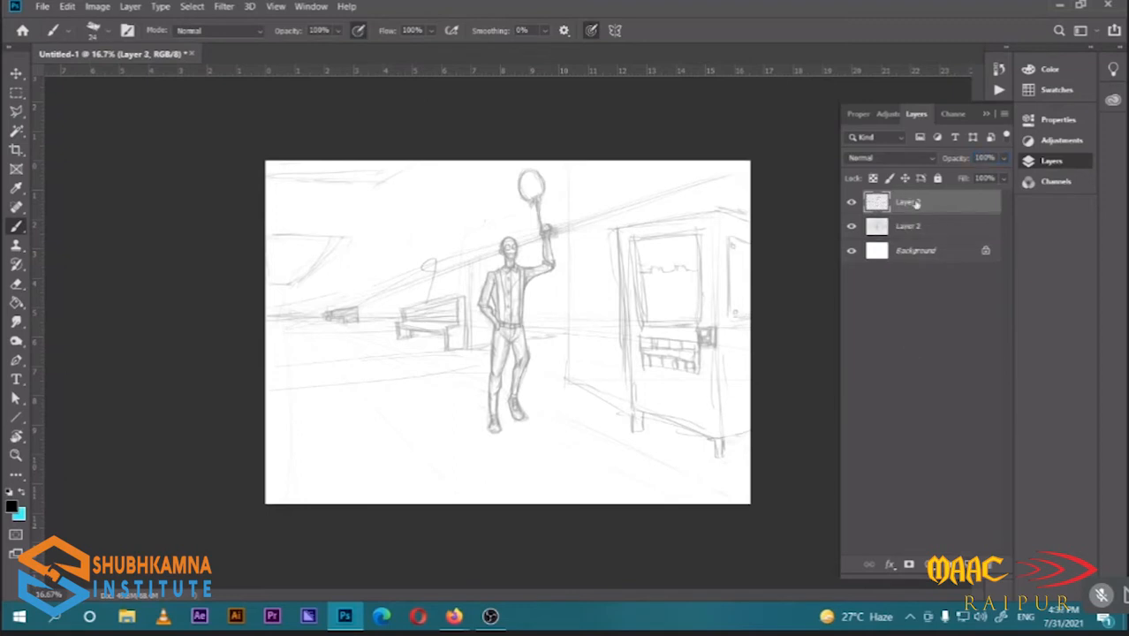
{"action": "left_click_drag", "start_coordinate": [917, 204], "coordinate": [916, 239]}
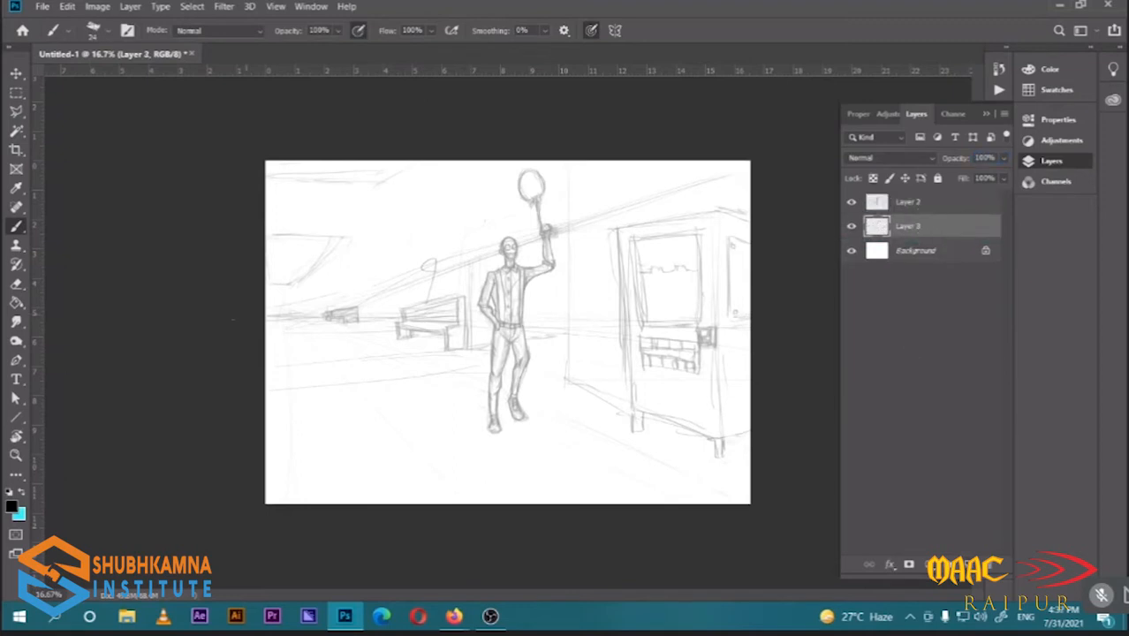
Fill Layer 3 with a neutral grey of 40% brightness
{"action": "left_click", "coordinate": [13, 508]}
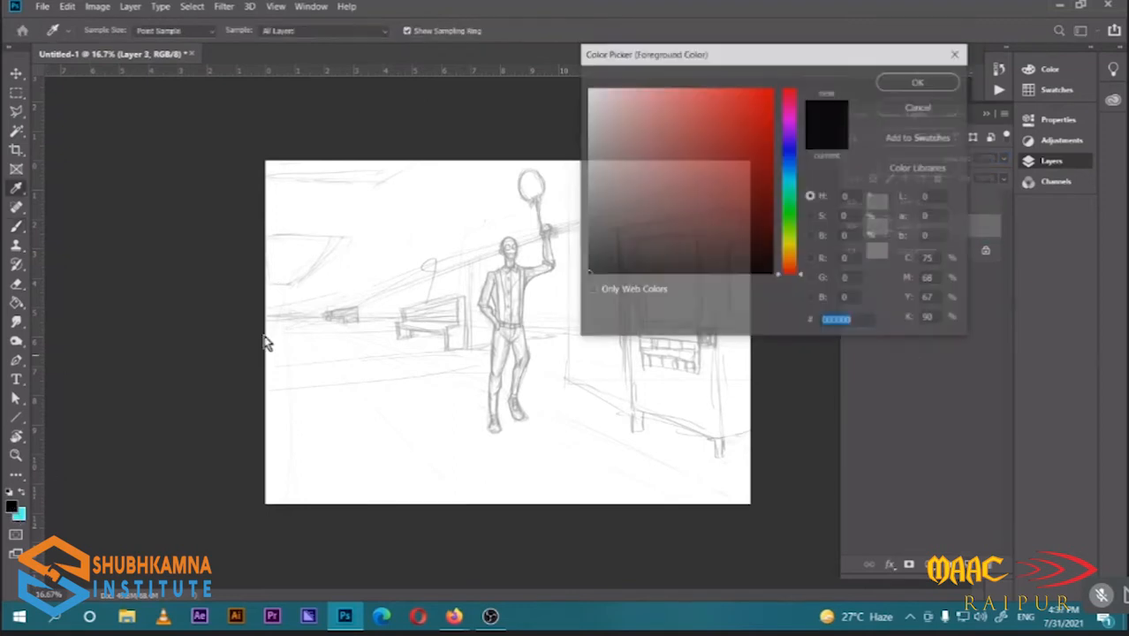
{"action": "left_click", "coordinate": [557, 139]}
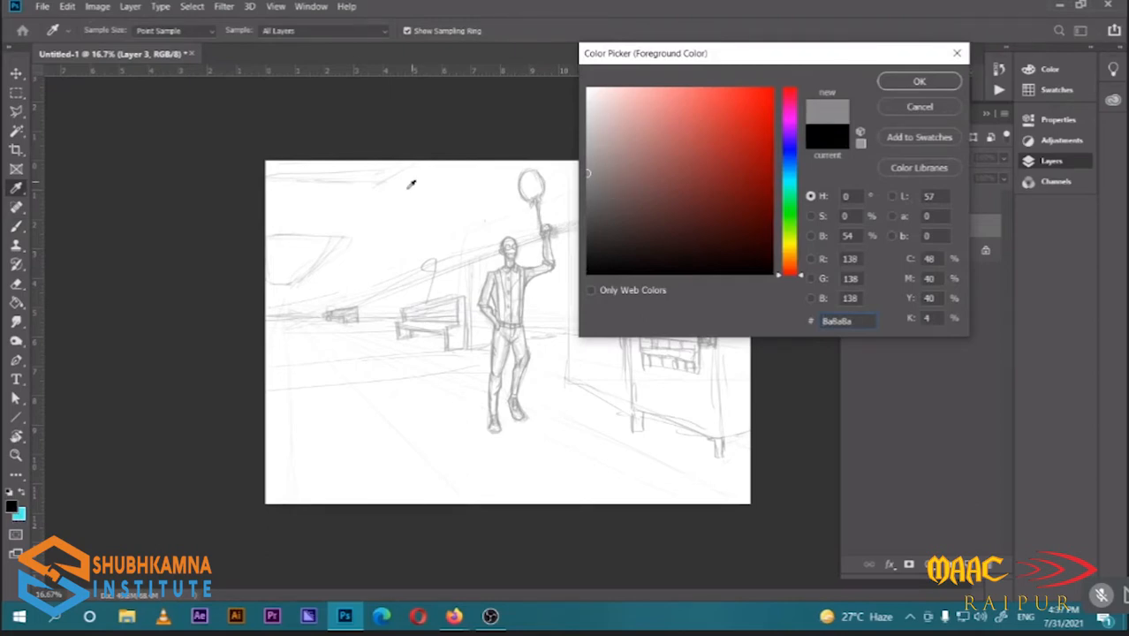
{"action": "left_click_drag", "start_coordinate": [634, 214], "coordinate": [565, 181]}
{"action": "left_click", "coordinate": [846, 236]}
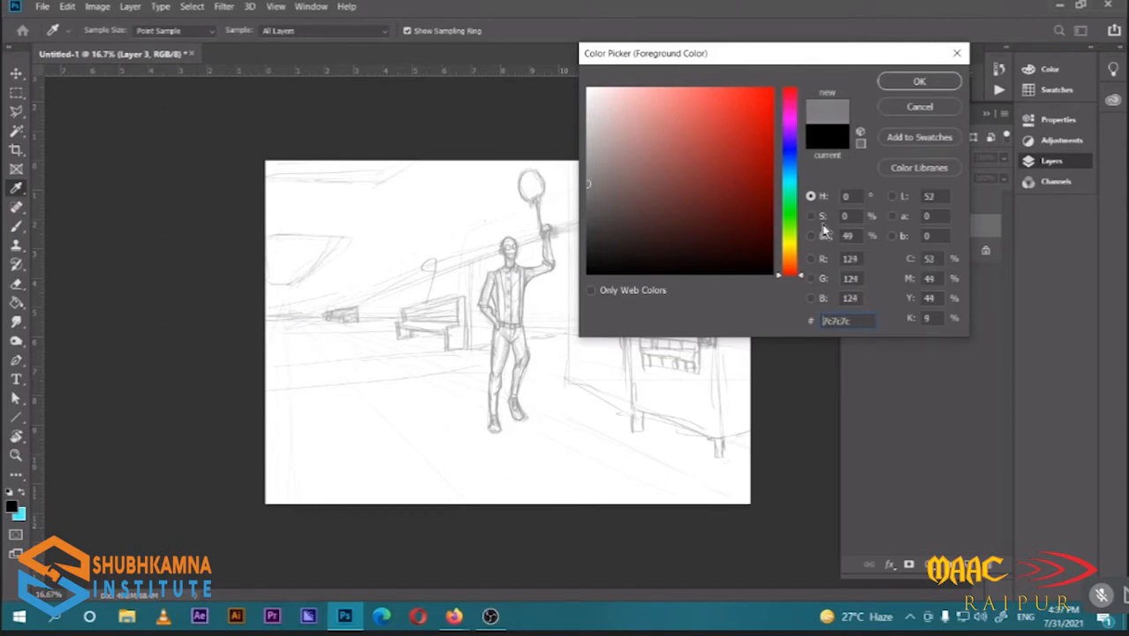
{"action": "key", "text": "Down"}
{"action": "type", "text": "40"}
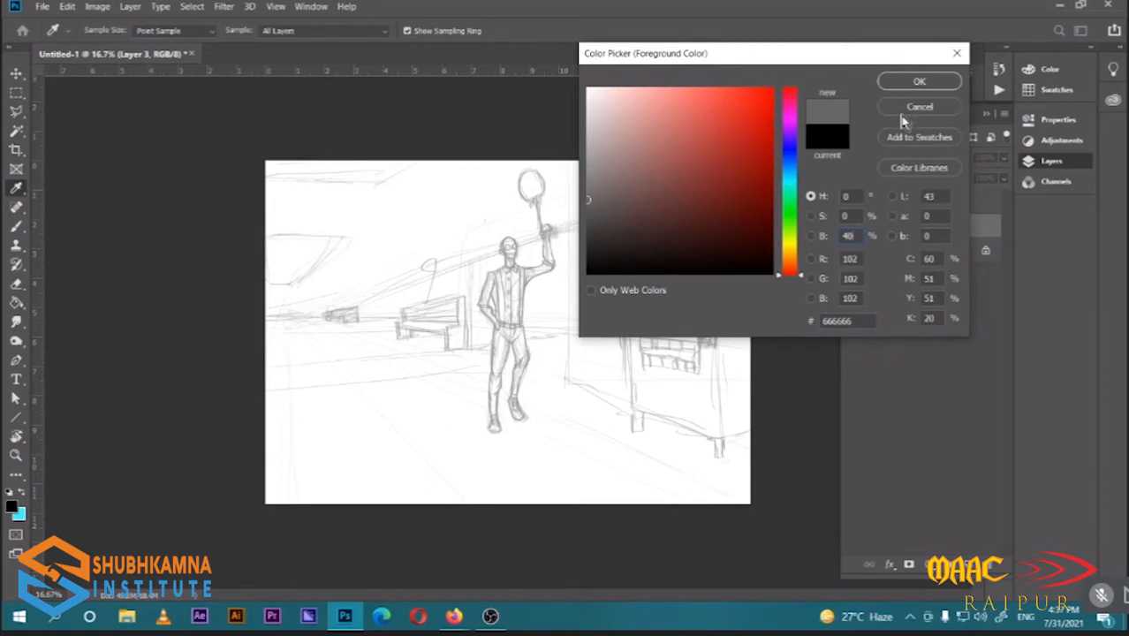
{"action": "left_click", "coordinate": [903, 86]}
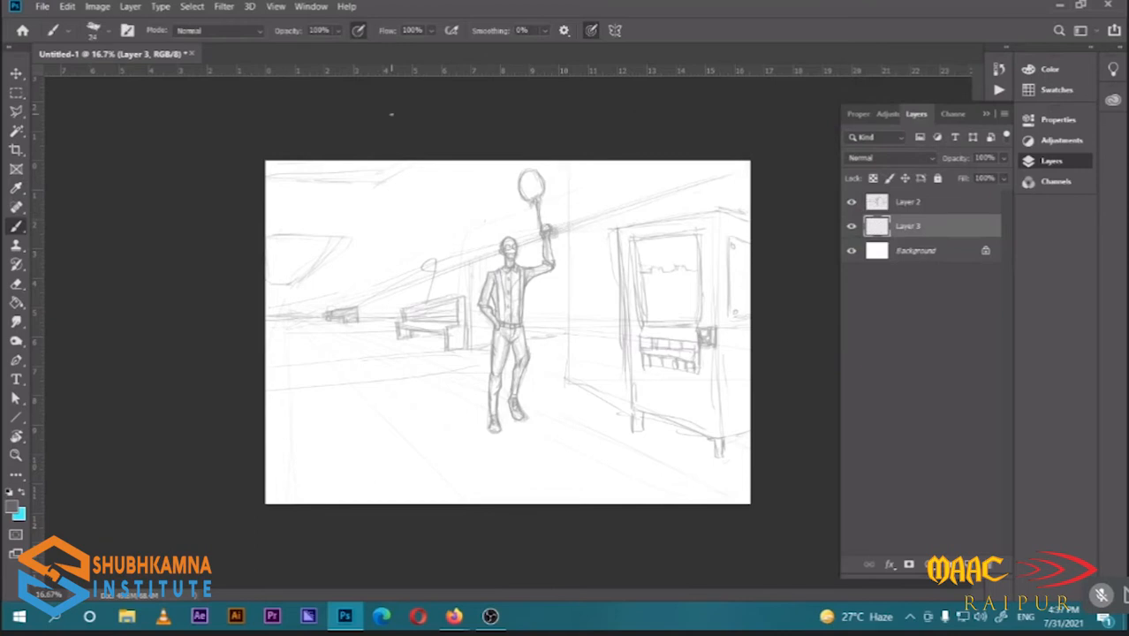
{"action": "key", "text": "g"}
{"action": "key", "text": "alt+BackSpace"}
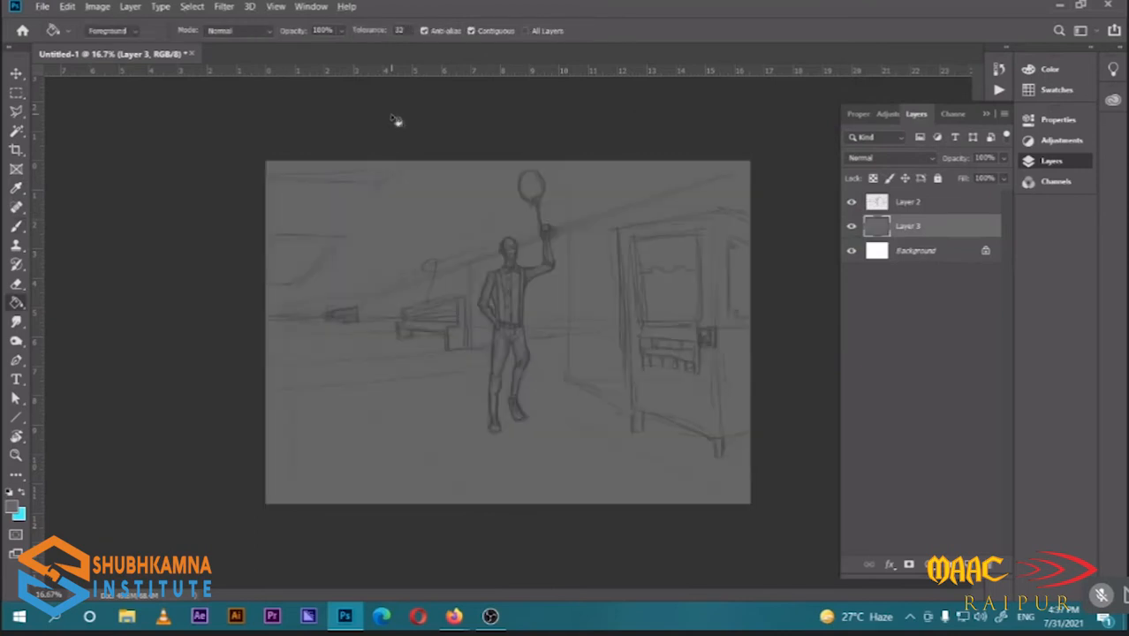
With a 30% brightness grey brush, shade the slanted ceiling edge, the doorway behind the figure and the ground under the vending machine
{"action": "key", "text": "b"}
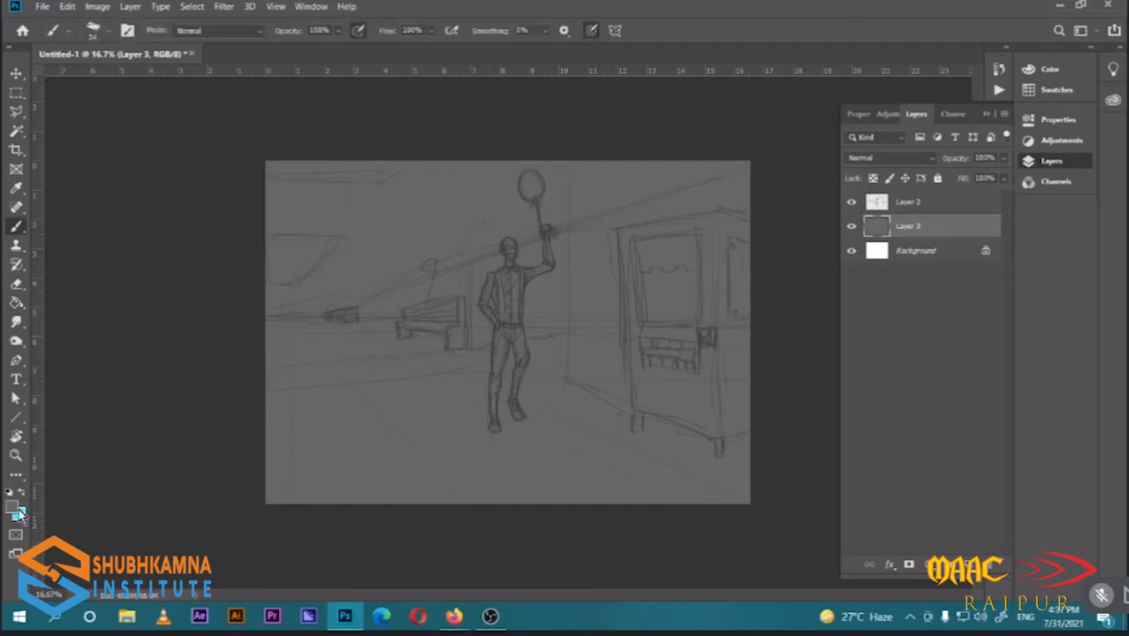
{"action": "left_click", "coordinate": [16, 511]}
{"action": "left_click", "coordinate": [839, 234]}
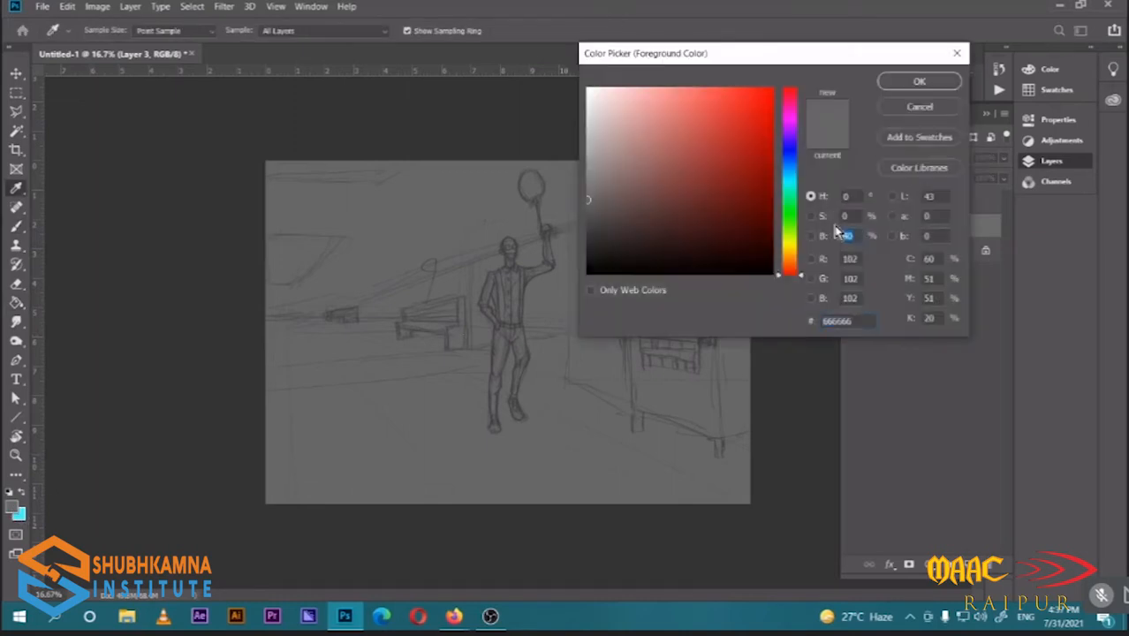
{"action": "type", "text": "30"}
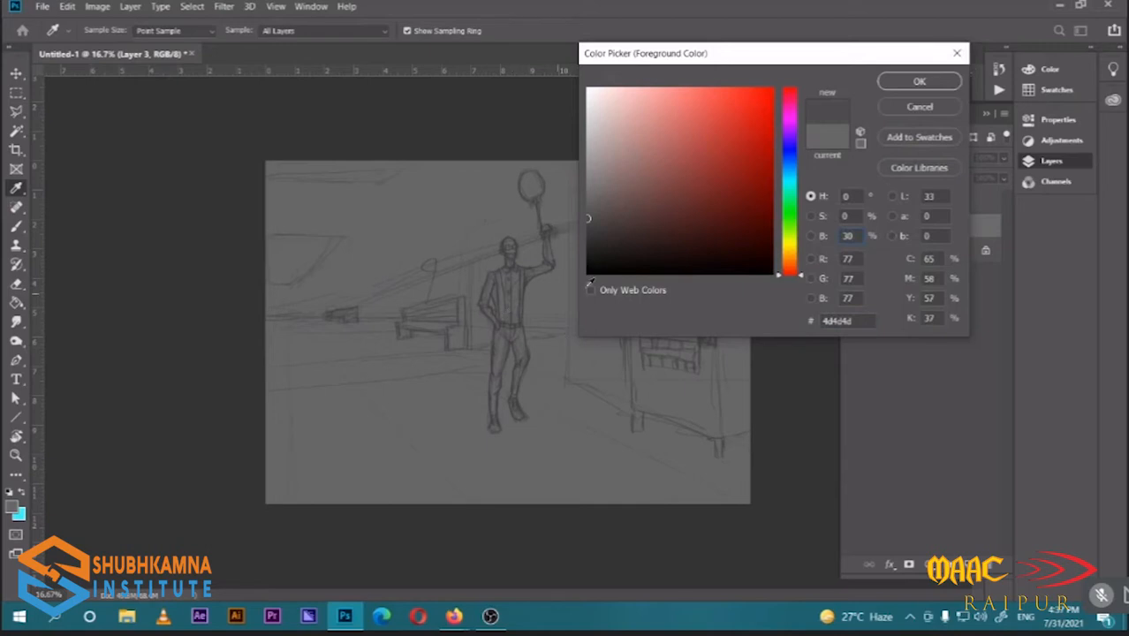
{"action": "left_click", "coordinate": [919, 82]}
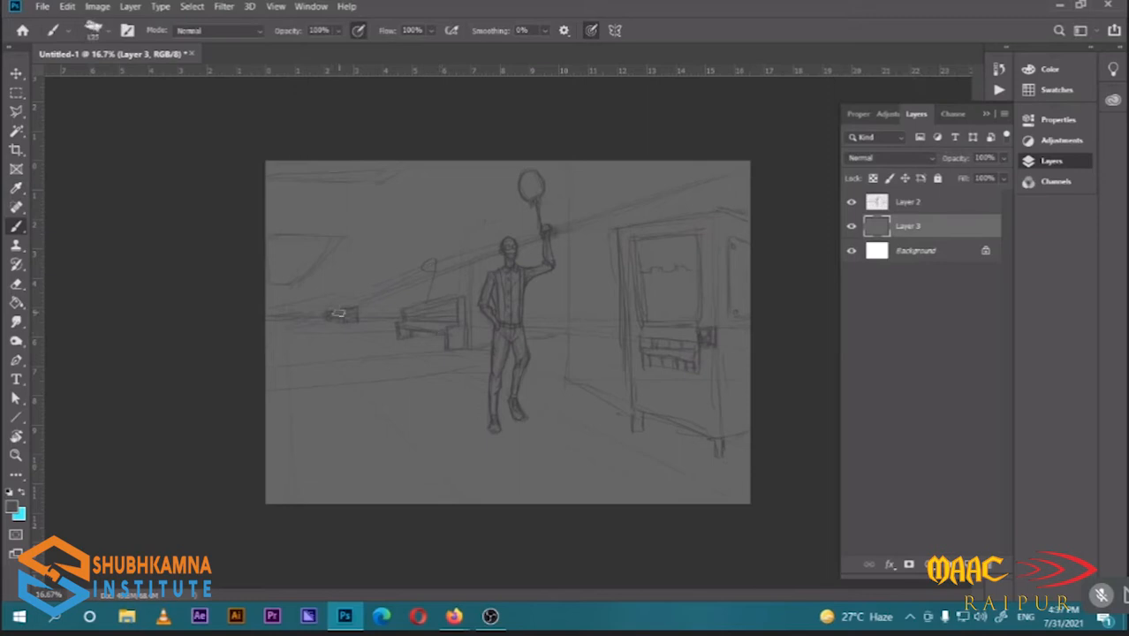
{"action": "mouse_move", "coordinate": [338, 314]}
{"action": "left_mouse_down"}
{"action": "mouse_move", "coordinate": [272, 316]}
{"action": "mouse_move", "coordinate": [342, 311]}
{"action": "mouse_move", "coordinate": [289, 306]}
{"action": "mouse_move", "coordinate": [358, 297]}
{"action": "mouse_move", "coordinate": [244, 312]}
{"action": "mouse_move", "coordinate": [287, 319]}
{"action": "mouse_move", "coordinate": [282, 309]}
{"action": "mouse_move", "coordinate": [354, 297]}
{"action": "mouse_move", "coordinate": [365, 317]}
{"action": "mouse_move", "coordinate": [409, 313]}
{"action": "mouse_move", "coordinate": [397, 294]}
{"action": "mouse_move", "coordinate": [408, 278]}
{"action": "mouse_move", "coordinate": [326, 292]}
{"action": "mouse_move", "coordinate": [450, 275]}
{"action": "mouse_move", "coordinate": [269, 303]}
{"action": "mouse_move", "coordinate": [415, 286]}
{"action": "mouse_move", "coordinate": [365, 289]}
{"action": "mouse_move", "coordinate": [549, 216]}
{"action": "mouse_move", "coordinate": [536, 233]}
{"action": "mouse_move", "coordinate": [723, 174]}
{"action": "mouse_move", "coordinate": [554, 256]}
{"action": "left_mouse_up"}
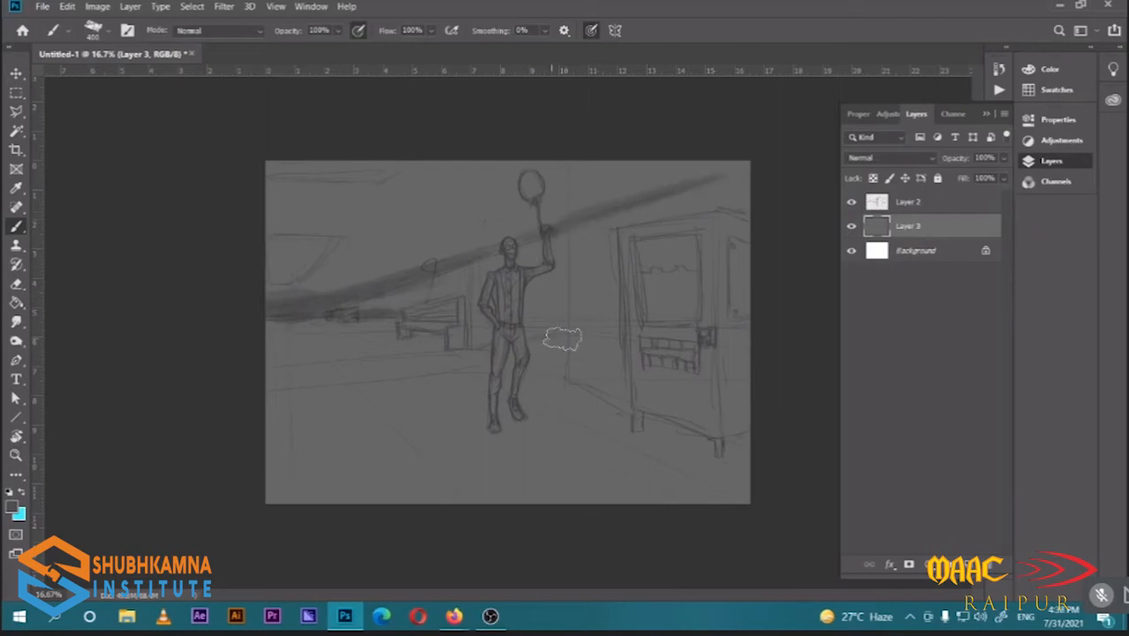
{"action": "mouse_move", "coordinate": [570, 331]}
{"action": "left_mouse_down"}
{"action": "mouse_move", "coordinate": [553, 360]}
{"action": "mouse_move", "coordinate": [530, 300]}
{"action": "mouse_move", "coordinate": [539, 278]}
{"action": "mouse_move", "coordinate": [490, 263]}
{"action": "mouse_move", "coordinate": [543, 357]}
{"action": "mouse_move", "coordinate": [627, 425]}
{"action": "mouse_move", "coordinate": [719, 425]}
{"action": "mouse_move", "coordinate": [742, 224]}
{"action": "mouse_move", "coordinate": [742, 387]}
{"action": "mouse_move", "coordinate": [733, 202]}
{"action": "mouse_move", "coordinate": [749, 170]}
{"action": "left_mouse_up"}
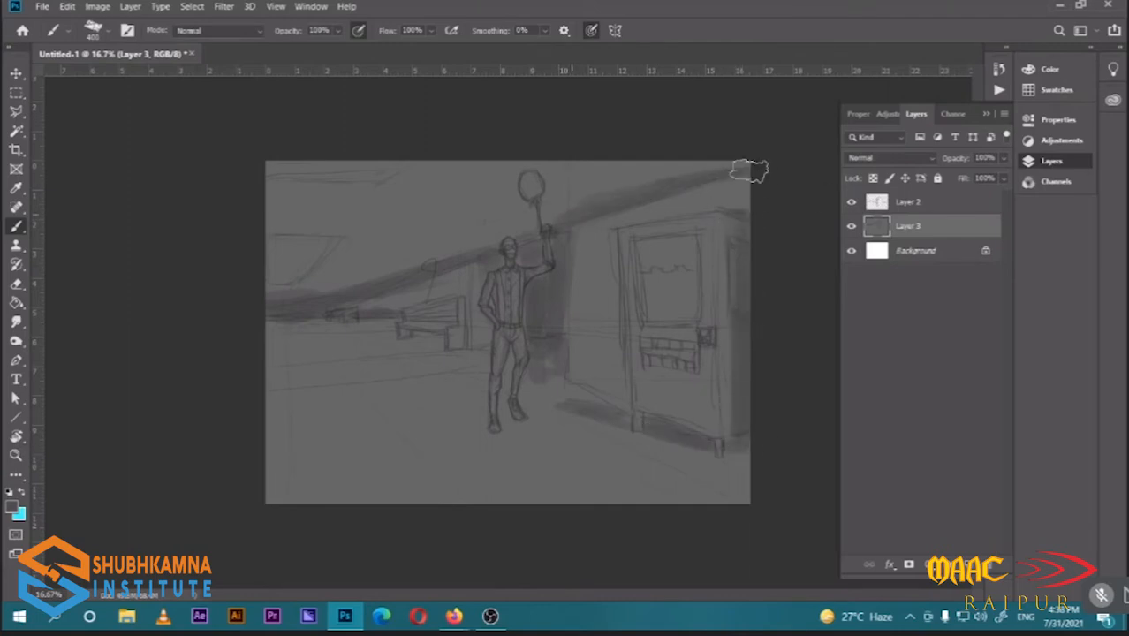
Shade the wall's base beside the doorway, the ground under the nearer bench and the two ceiling panels opposite the vending machine
{"action": "left_click_drag", "start_coordinate": [583, 396], "coordinate": [557, 390]}
{"action": "left_click_drag", "start_coordinate": [476, 348], "coordinate": [452, 350]}
{"action": "left_click_drag", "start_coordinate": [272, 168], "coordinate": [376, 168]}
{"action": "left_click_drag", "start_coordinate": [271, 253], "coordinate": [252, 287]}
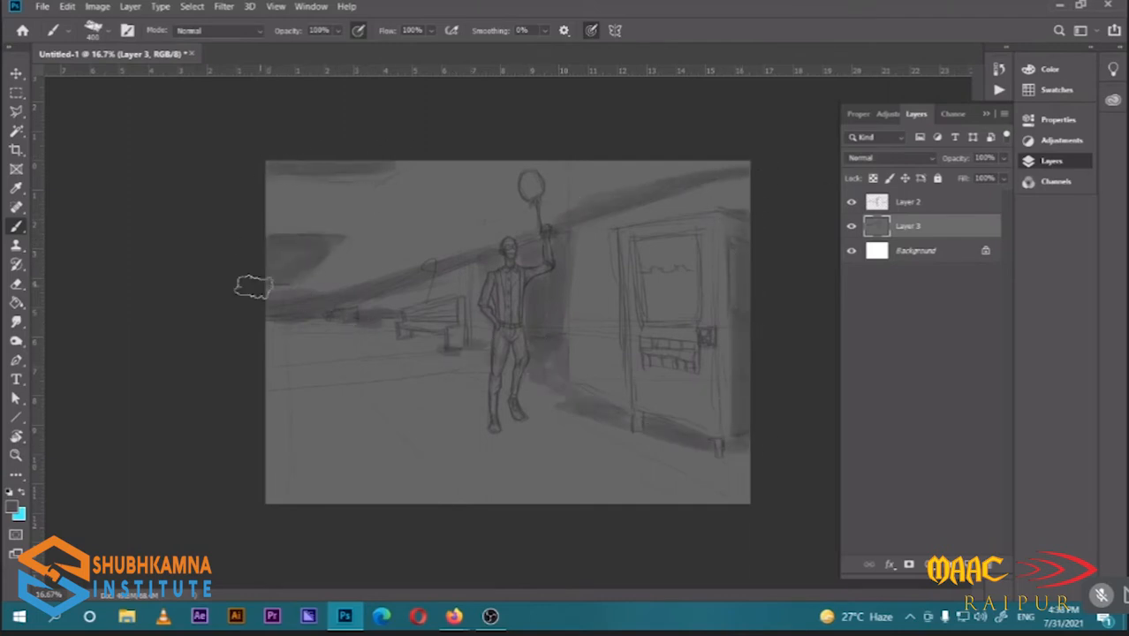
Paint a grey shadow border down the picture's left side and along its bottom edge
{"action": "left_click_drag", "start_coordinate": [263, 358], "coordinate": [265, 488]}
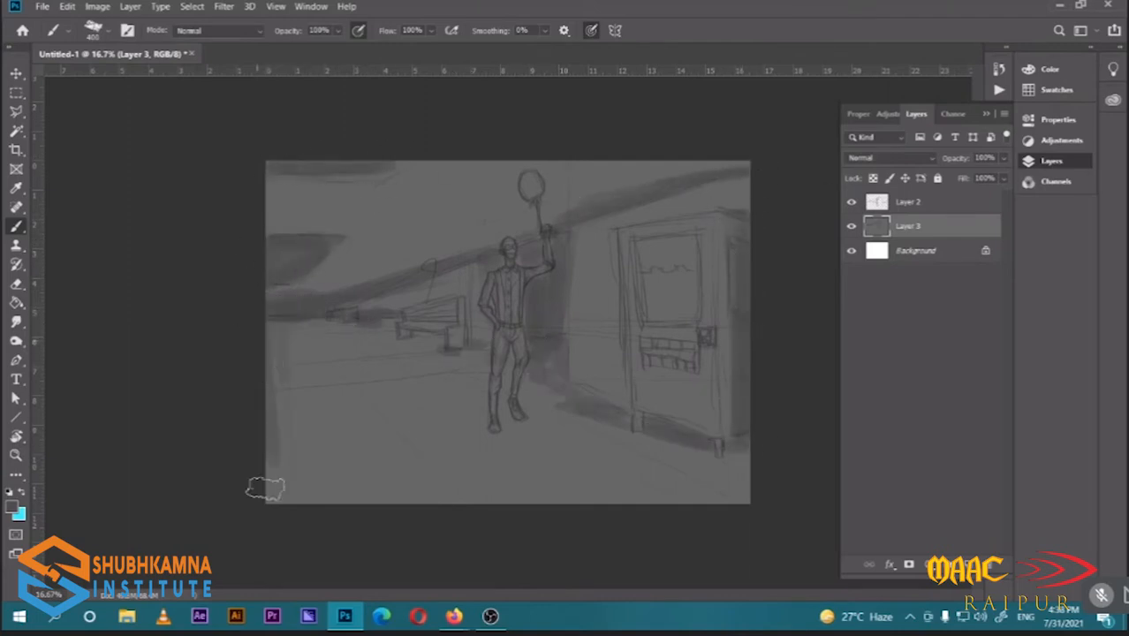
{"action": "mouse_move", "coordinate": [284, 348]}
{"action": "left_mouse_down"}
{"action": "mouse_move", "coordinate": [261, 537]}
{"action": "mouse_move", "coordinate": [264, 491]}
{"action": "mouse_move", "coordinate": [526, 513]}
{"action": "left_mouse_up"}
{"action": "mouse_move", "coordinate": [249, 494]}
{"action": "left_mouse_down"}
{"action": "mouse_move", "coordinate": [668, 478]}
{"action": "mouse_move", "coordinate": [769, 487]}
{"action": "left_mouse_up"}
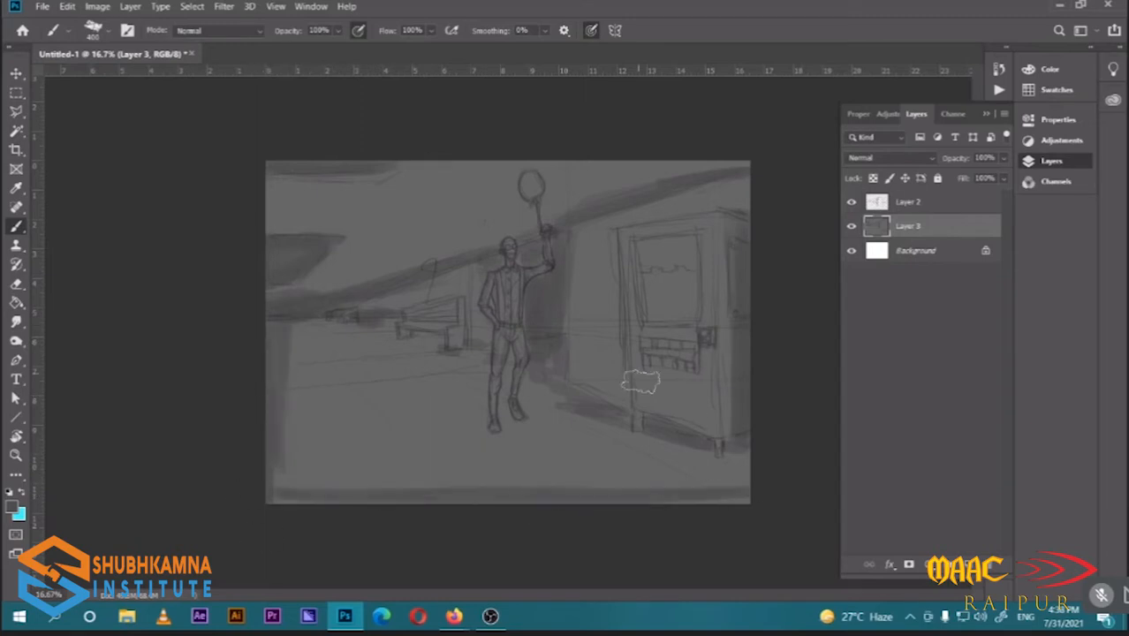
Deepen the grey beneath the vending machine, on its side face and in the doorway behind the figure
{"action": "mouse_move", "coordinate": [658, 424]}
{"action": "left_mouse_down"}
{"action": "mouse_move", "coordinate": [707, 439]}
{"action": "mouse_move", "coordinate": [729, 389]}
{"action": "mouse_move", "coordinate": [729, 439]}
{"action": "left_mouse_up"}
{"action": "mouse_move", "coordinate": [741, 229]}
{"action": "left_mouse_down"}
{"action": "mouse_move", "coordinate": [742, 414]}
{"action": "mouse_move", "coordinate": [737, 222]}
{"action": "mouse_move", "coordinate": [728, 317]}
{"action": "mouse_move", "coordinate": [736, 442]}
{"action": "mouse_move", "coordinate": [716, 205]}
{"action": "mouse_move", "coordinate": [732, 451]}
{"action": "mouse_move", "coordinate": [727, 222]}
{"action": "mouse_move", "coordinate": [756, 249]}
{"action": "mouse_move", "coordinate": [747, 228]}
{"action": "mouse_move", "coordinate": [725, 413]}
{"action": "left_mouse_up"}
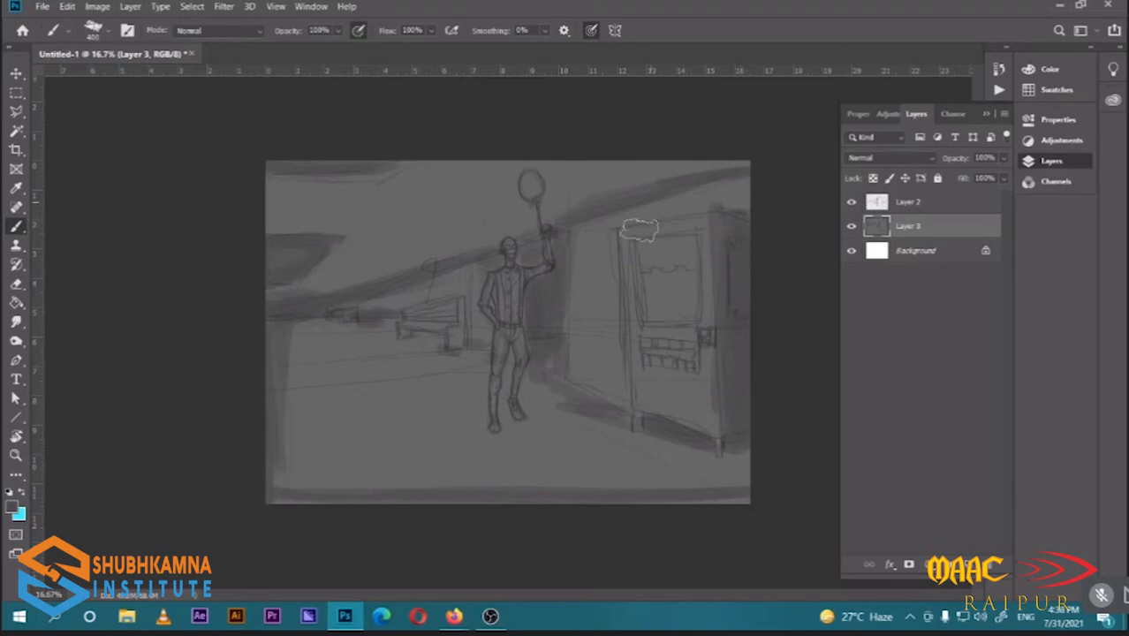
{"action": "mouse_move", "coordinate": [544, 289]}
{"action": "left_mouse_down"}
{"action": "mouse_move", "coordinate": [546, 355]}
{"action": "mouse_move", "coordinate": [558, 268]}
{"action": "mouse_move", "coordinate": [558, 353]}
{"action": "mouse_move", "coordinate": [562, 255]}
{"action": "mouse_move", "coordinate": [557, 376]}
{"action": "mouse_move", "coordinate": [546, 265]}
{"action": "mouse_move", "coordinate": [536, 245]}
{"action": "mouse_move", "coordinate": [533, 254]}
{"action": "mouse_move", "coordinate": [553, 236]}
{"action": "mouse_move", "coordinate": [555, 304]}
{"action": "left_mouse_up"}
With a smaller brush, paint the figure's cast shadow across the floor and up the wall, and shade the nearer bench
{"action": "key", "text": "bracketleft"}
{"action": "key", "text": "bracketleft"}
{"action": "key", "text": "bracketleft"}
{"action": "key", "text": "bracketleft"}
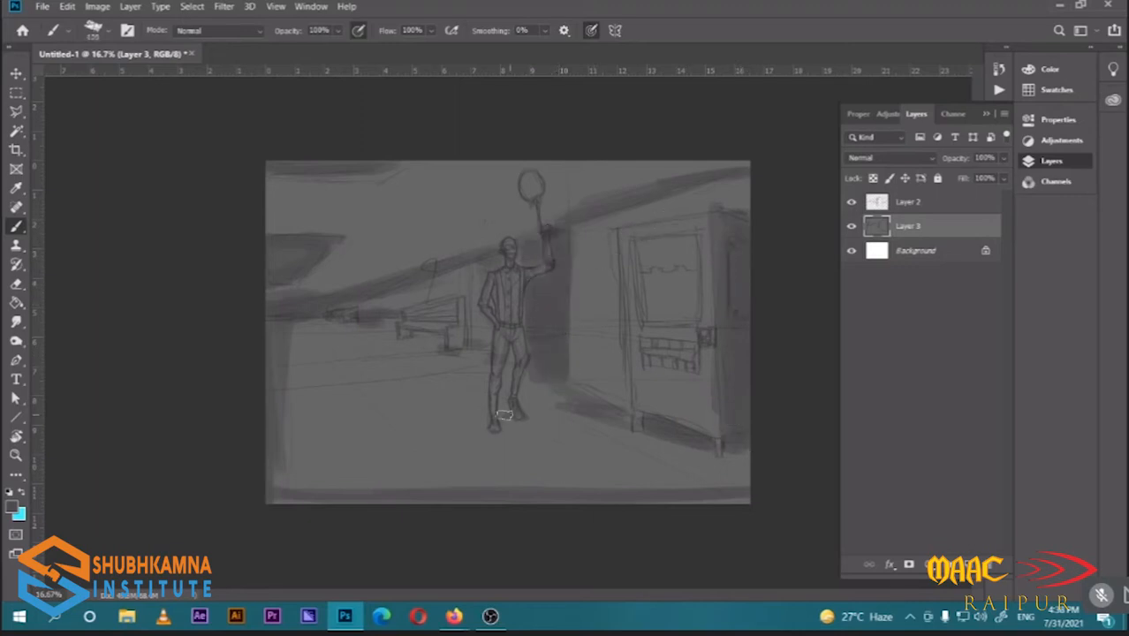
{"action": "mouse_move", "coordinate": [504, 415]}
{"action": "left_mouse_down"}
{"action": "mouse_move", "coordinate": [581, 415]}
{"action": "mouse_move", "coordinate": [577, 404]}
{"action": "mouse_move", "coordinate": [597, 401]}
{"action": "mouse_move", "coordinate": [600, 353]}
{"action": "left_mouse_up"}
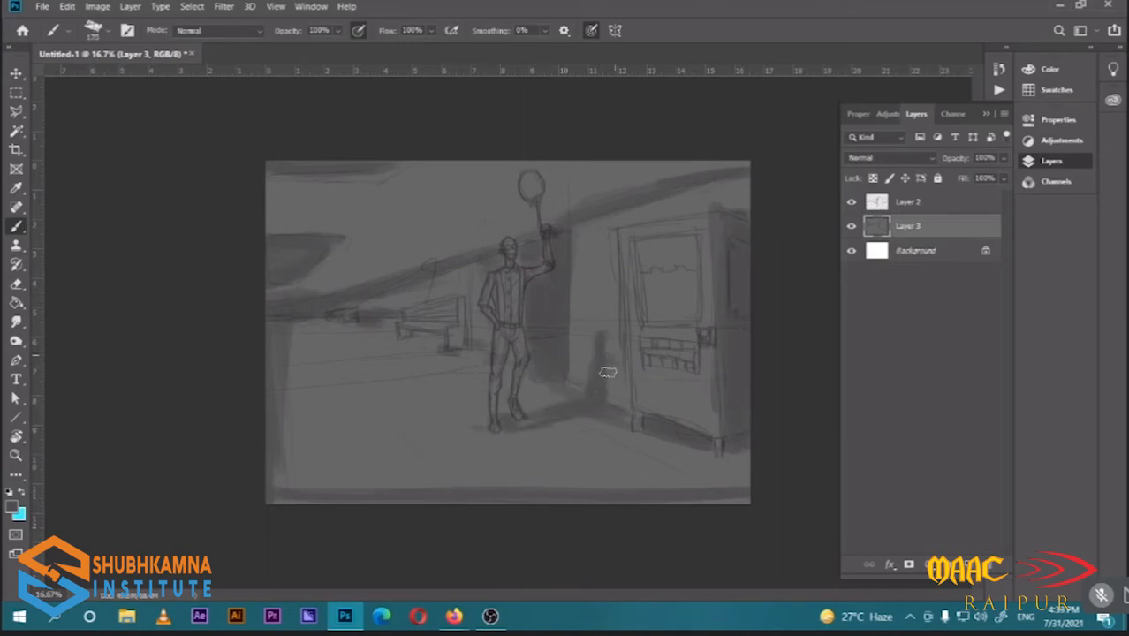
{"action": "left_click_drag", "start_coordinate": [574, 392], "coordinate": [551, 389]}
{"action": "left_click_drag", "start_coordinate": [439, 345], "coordinate": [417, 336]}
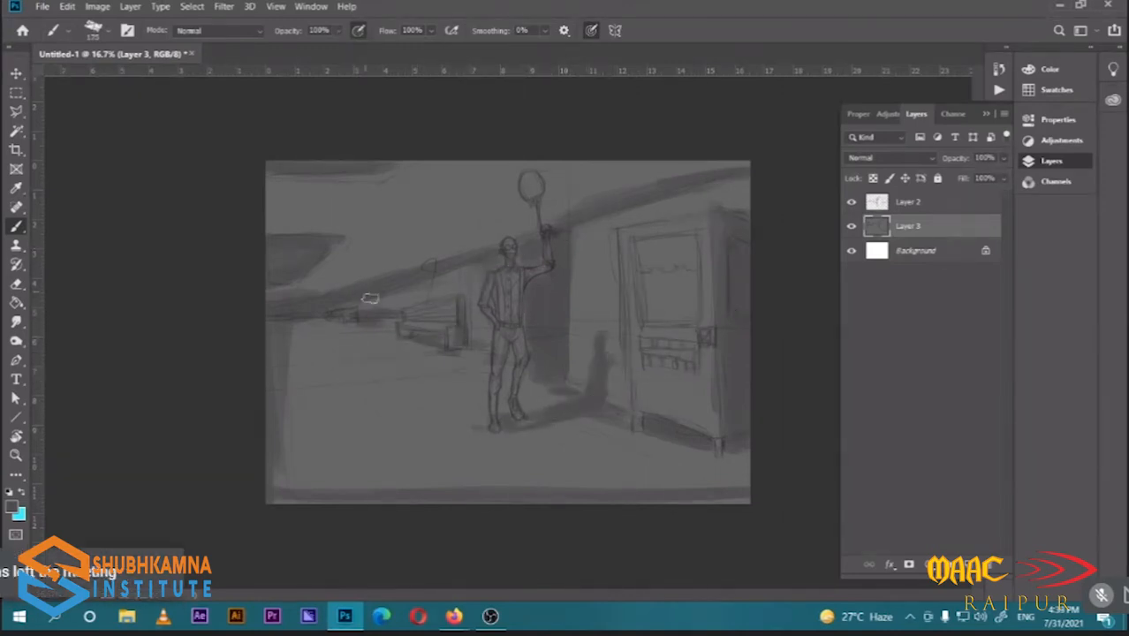
With a larger brush, darken the picture's outer edges and the vending machine's side to frame the scene
{"action": "key", "text": "bracketright"}
{"action": "key", "text": "bracketright"}
{"action": "key", "text": "bracketright"}
{"action": "key", "text": "bracketright"}
{"action": "key", "text": "bracketright"}
{"action": "left_click_drag", "start_coordinate": [446, 159], "coordinate": [620, 156]}
{"action": "left_click_drag", "start_coordinate": [283, 186], "coordinate": [279, 435]}
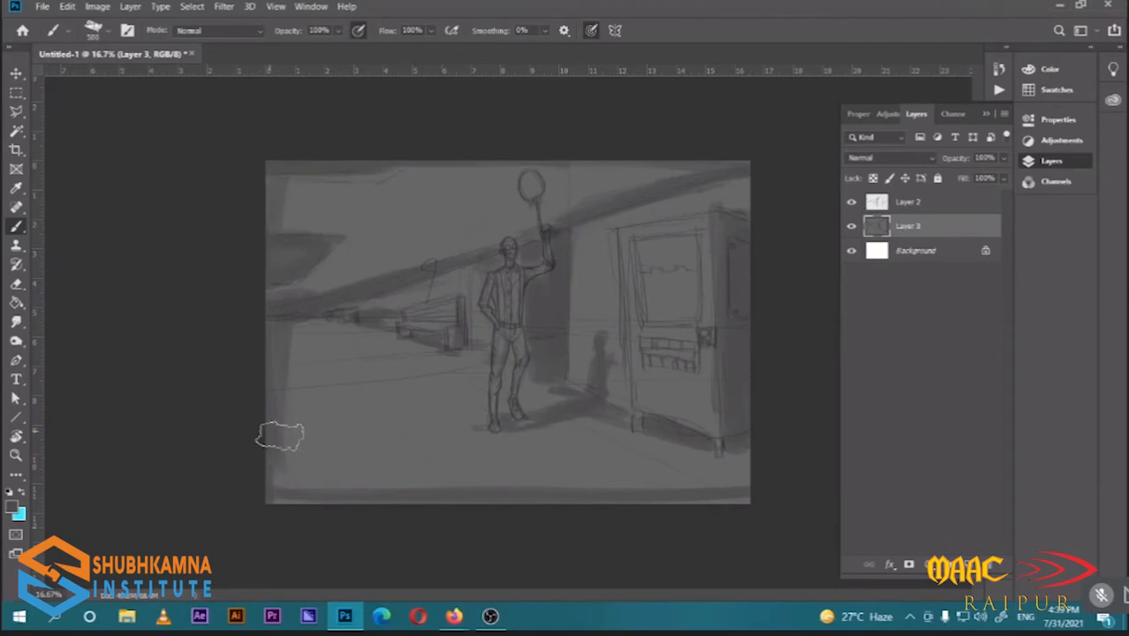
{"action": "left_click_drag", "start_coordinate": [530, 502], "coordinate": [376, 509]}
{"action": "left_click_drag", "start_coordinate": [733, 193], "coordinate": [731, 318]}
With a 20% brightness grey, darken the ground under the vending machine, the picture edge beside it and the two ceiling panels
{"action": "left_click", "coordinate": [13, 508]}
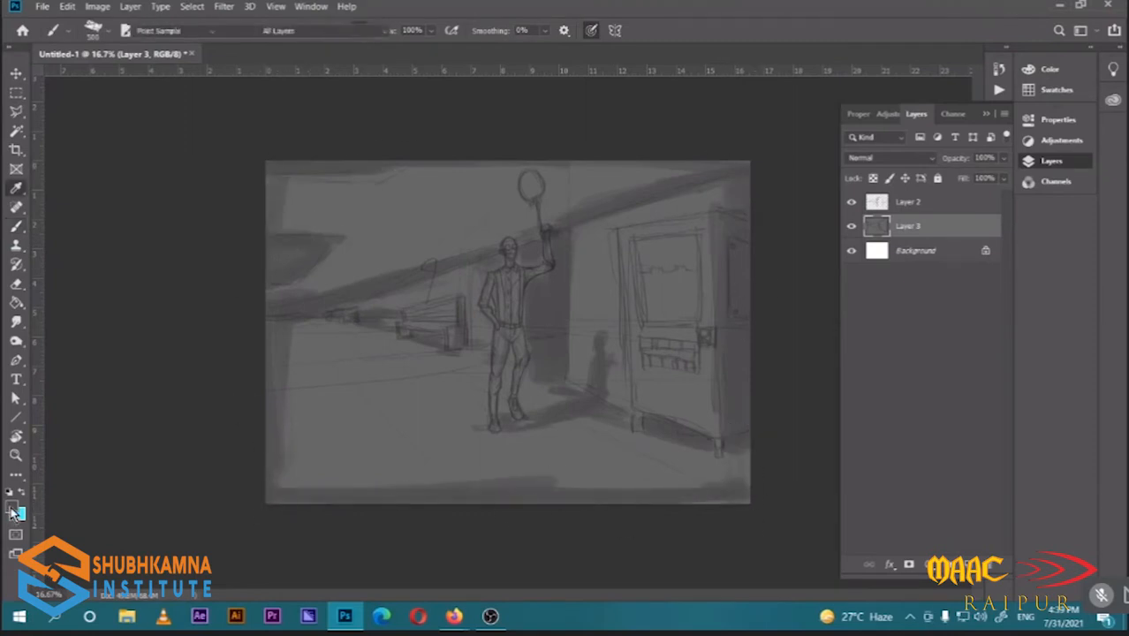
{"action": "left_click_drag", "start_coordinate": [588, 218], "coordinate": [589, 236]}
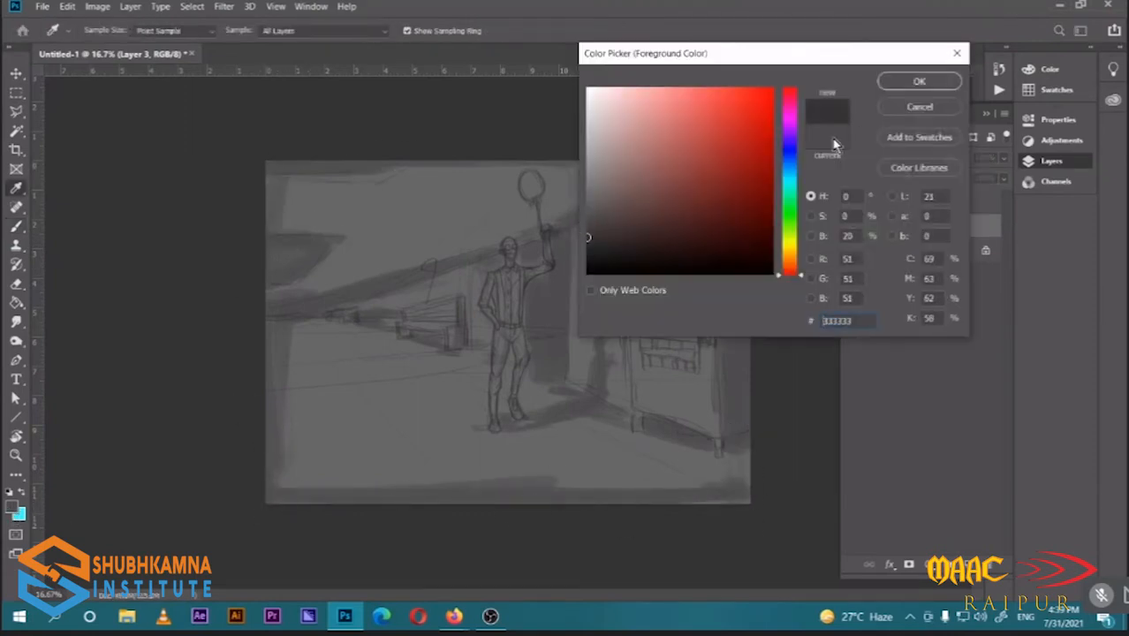
{"action": "left_click", "coordinate": [890, 86]}
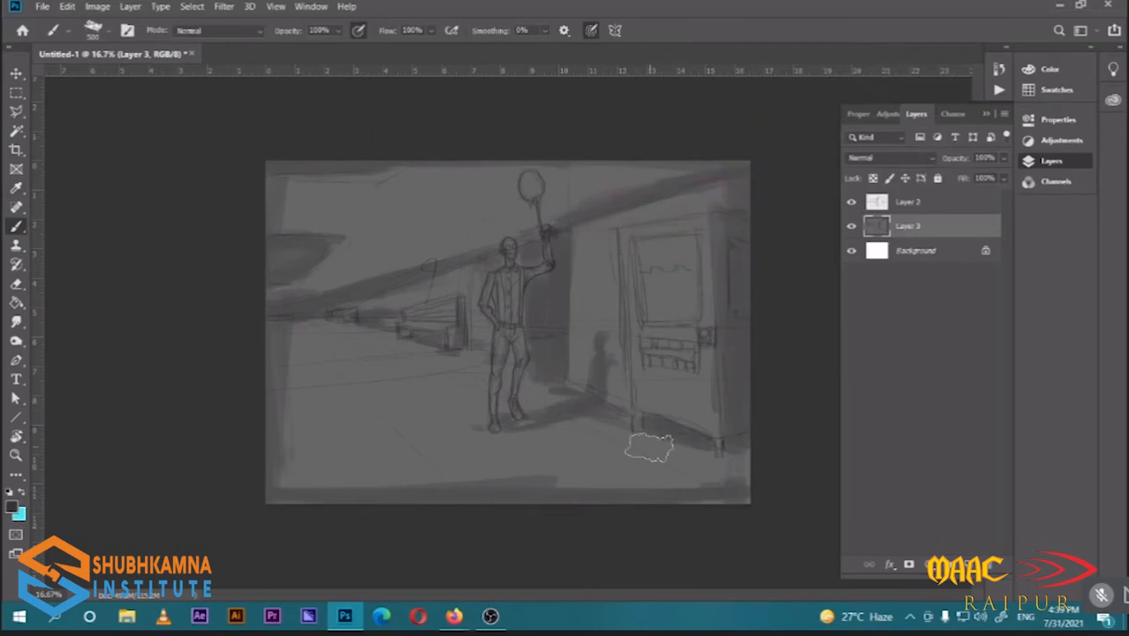
{"action": "mouse_move", "coordinate": [695, 435]}
{"action": "left_mouse_down"}
{"action": "mouse_move", "coordinate": [676, 430]}
{"action": "mouse_move", "coordinate": [747, 433]}
{"action": "left_mouse_up"}
{"action": "left_click_drag", "start_coordinate": [759, 355], "coordinate": [750, 208]}
{"action": "left_click_drag", "start_coordinate": [358, 156], "coordinate": [275, 158]}
{"action": "left_click_drag", "start_coordinate": [289, 249], "coordinate": [267, 263]}
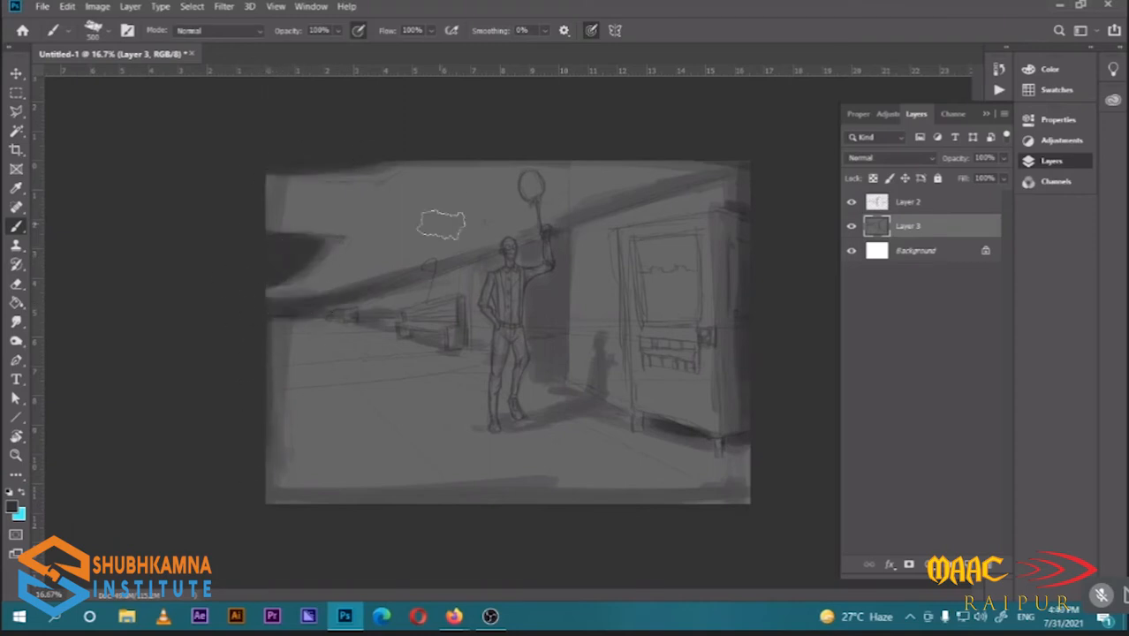
With a smaller brush, darken the slanted ceiling edge, the doorway behind the figure and the vending machine's base and small details
{"action": "key", "text": "bracketleft"}
{"action": "key", "text": "bracketleft"}
{"action": "key", "text": "bracketleft"}
{"action": "left_click_drag", "start_coordinate": [530, 240], "coordinate": [726, 174]}
{"action": "mouse_move", "coordinate": [534, 339]}
{"action": "left_mouse_down"}
{"action": "mouse_move", "coordinate": [562, 237]}
{"action": "mouse_move", "coordinate": [543, 331]}
{"action": "mouse_move", "coordinate": [530, 247]}
{"action": "mouse_move", "coordinate": [548, 273]}
{"action": "left_mouse_up"}
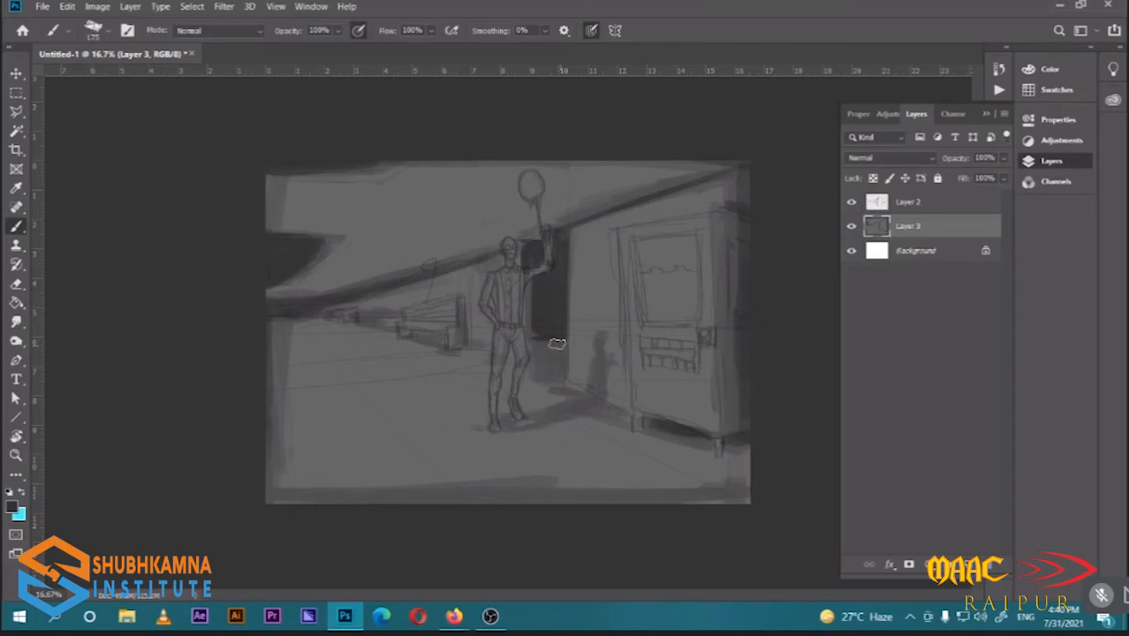
{"action": "mouse_move", "coordinate": [556, 344]}
{"action": "left_mouse_down"}
{"action": "mouse_move", "coordinate": [606, 287]}
{"action": "mouse_move", "coordinate": [679, 242]}
{"action": "mouse_move", "coordinate": [563, 360]}
{"action": "left_mouse_up"}
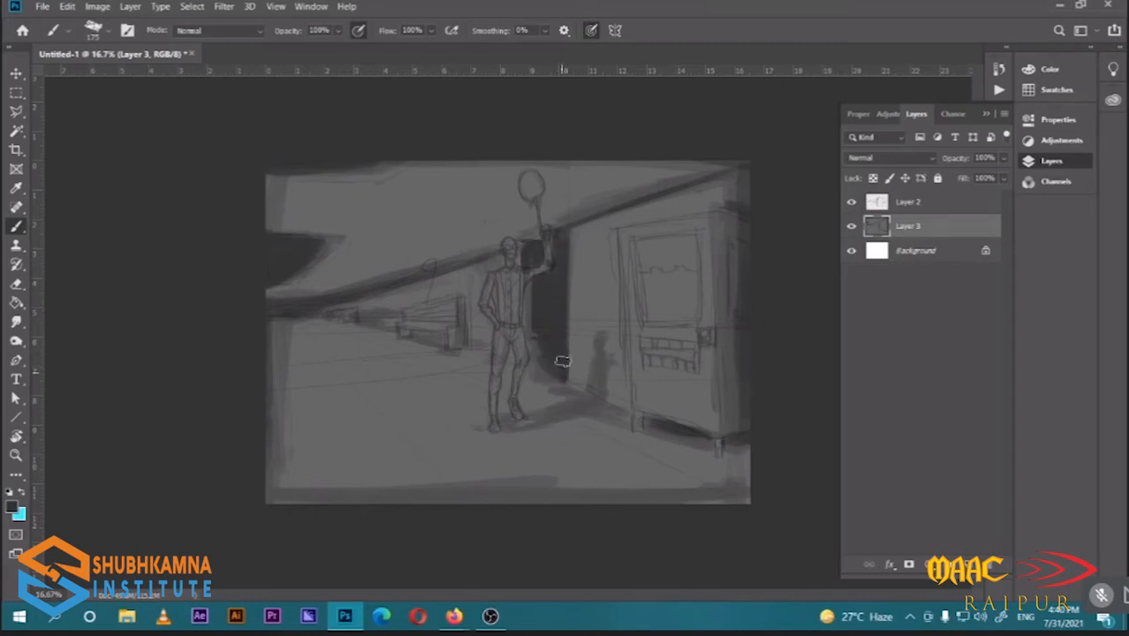
{"action": "left_click_drag", "start_coordinate": [712, 439], "coordinate": [737, 439]}
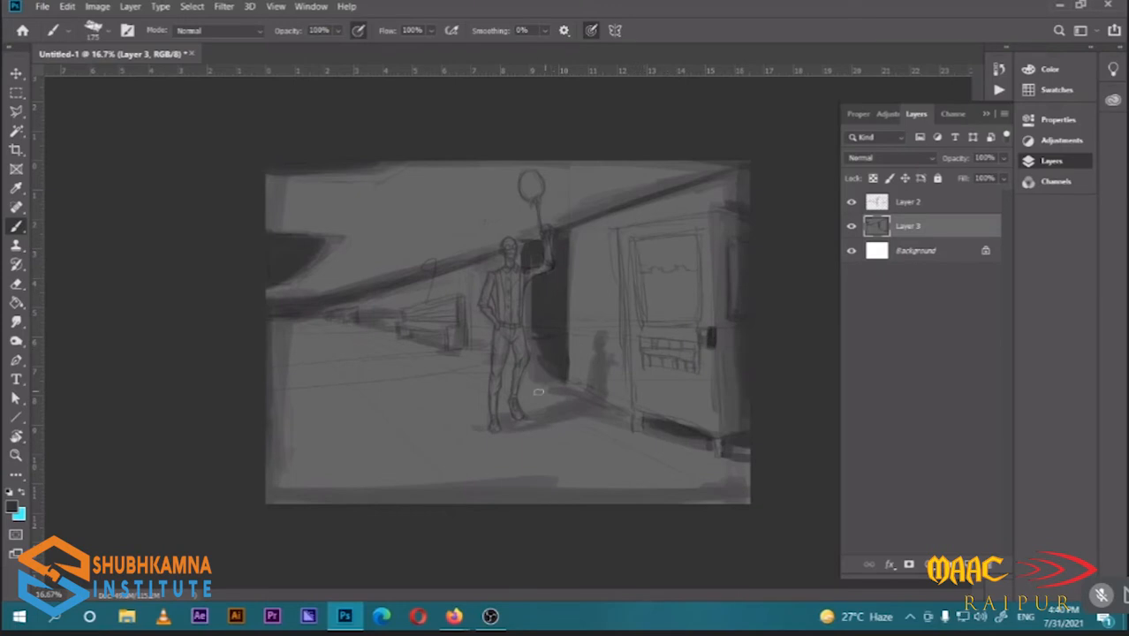
With a smaller brush, darken the shadow side of the figure's face and neck, the shirt collar and the raised arm
{"action": "key", "text": "ctrl+plus"}
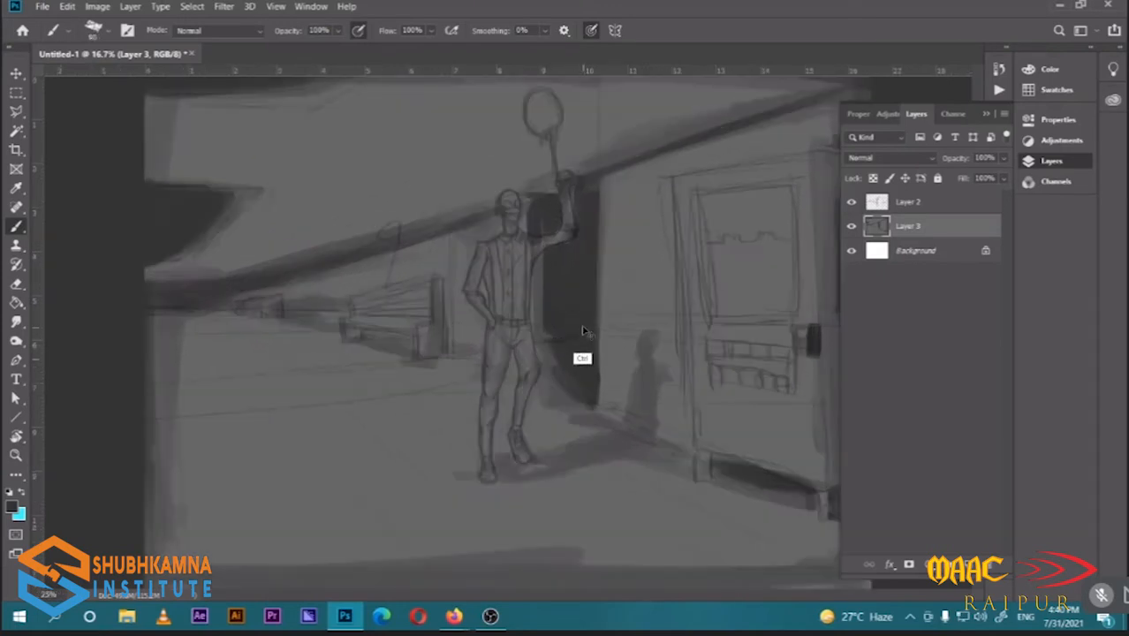
{"action": "key", "text": "ctrl+plus"}
{"action": "key", "text": "ctrl+plus"}
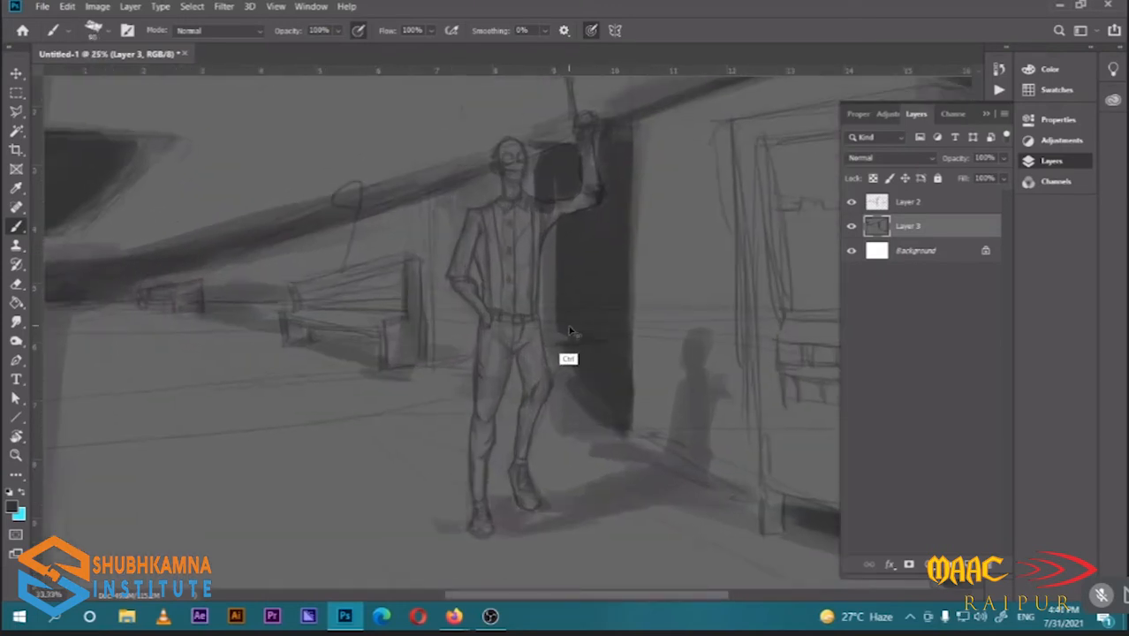
{"action": "left_click_drag", "start_coordinate": [557, 346], "coordinate": [496, 530]}
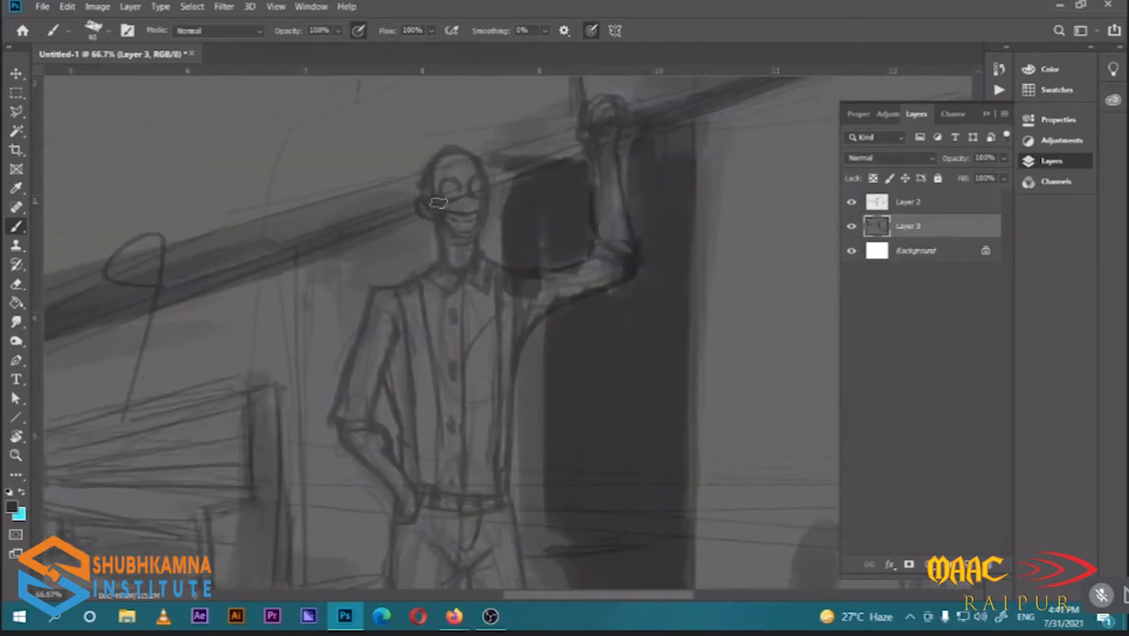
{"action": "left_click_drag", "start_coordinate": [470, 188], "coordinate": [463, 222]}
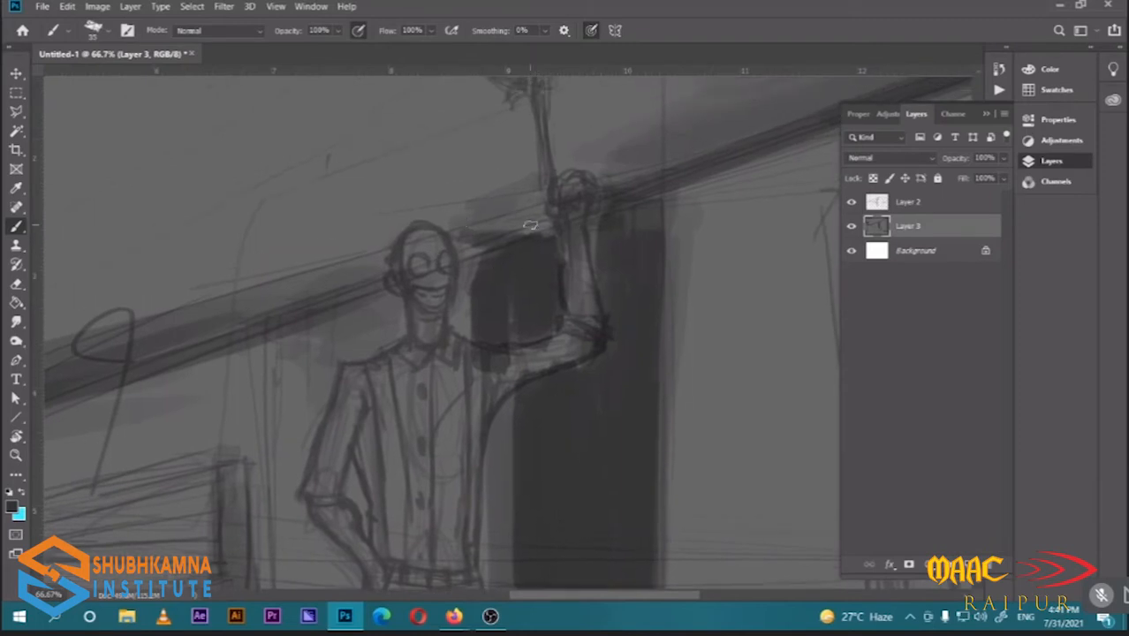
{"action": "key", "text": "ctrl+minus"}
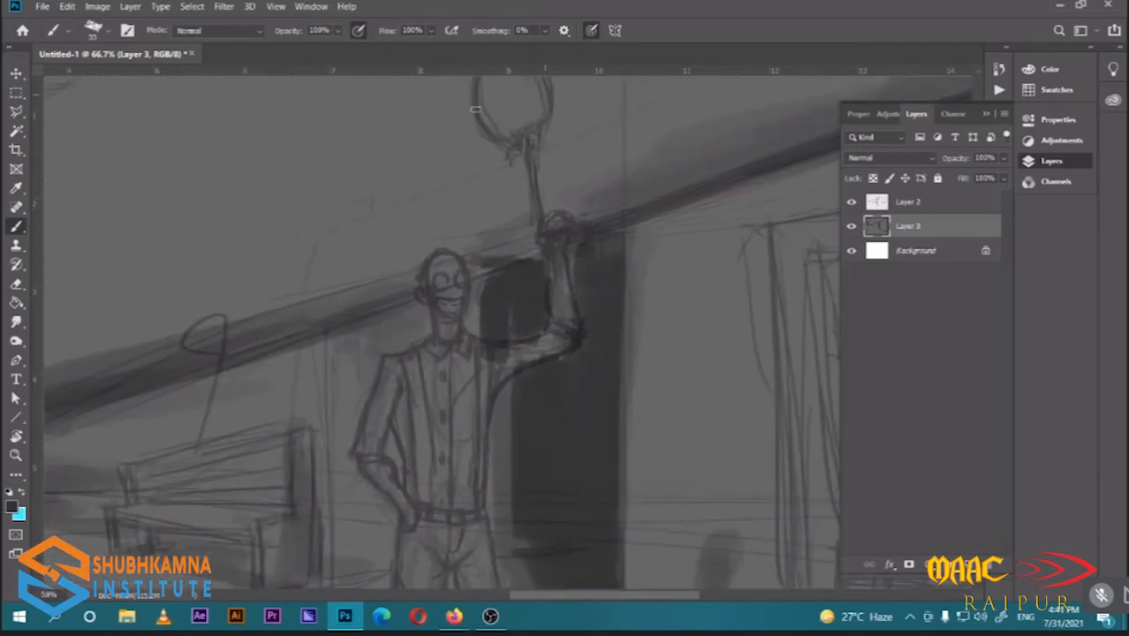
{"action": "key", "text": "ctrl+minus"}
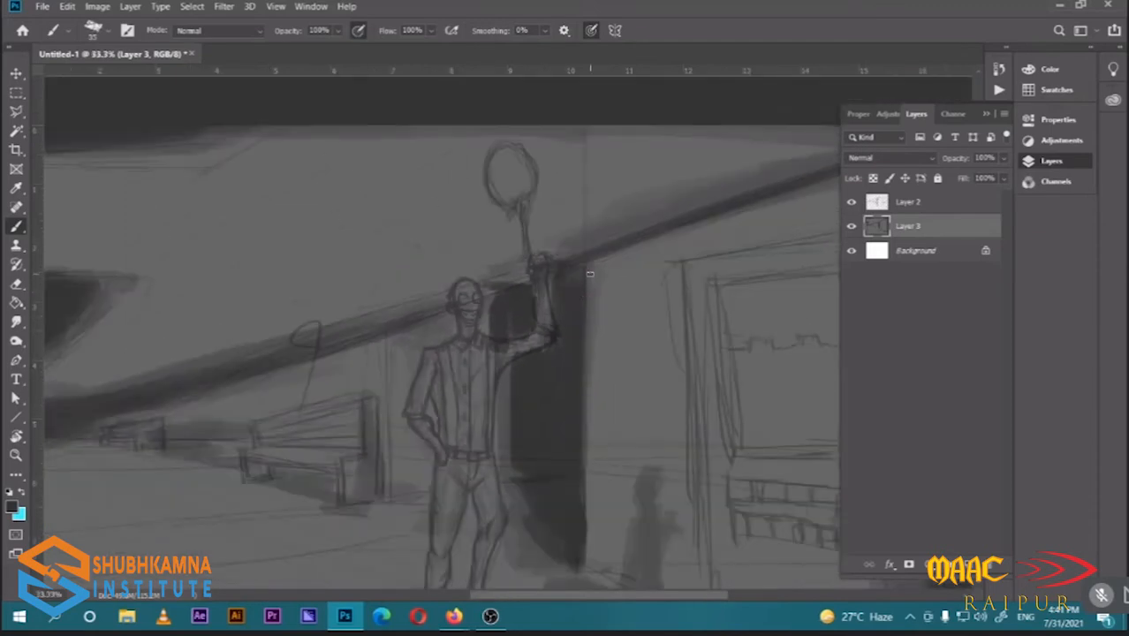
{"action": "key", "text": "ctrl+plus"}
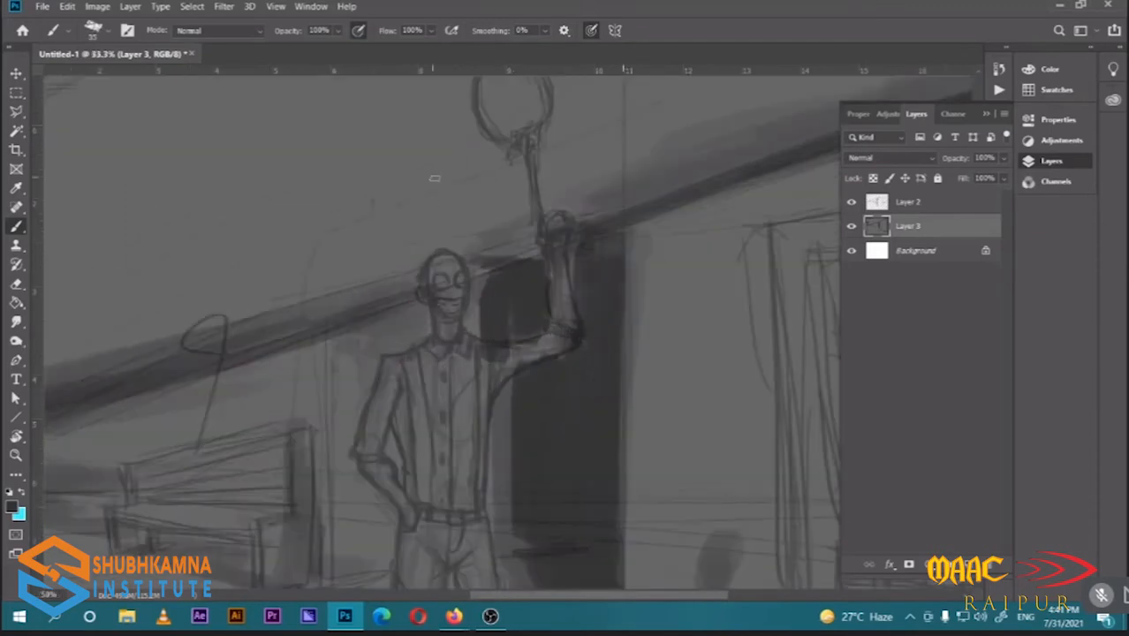
{"action": "key", "text": "ctrl+plus"}
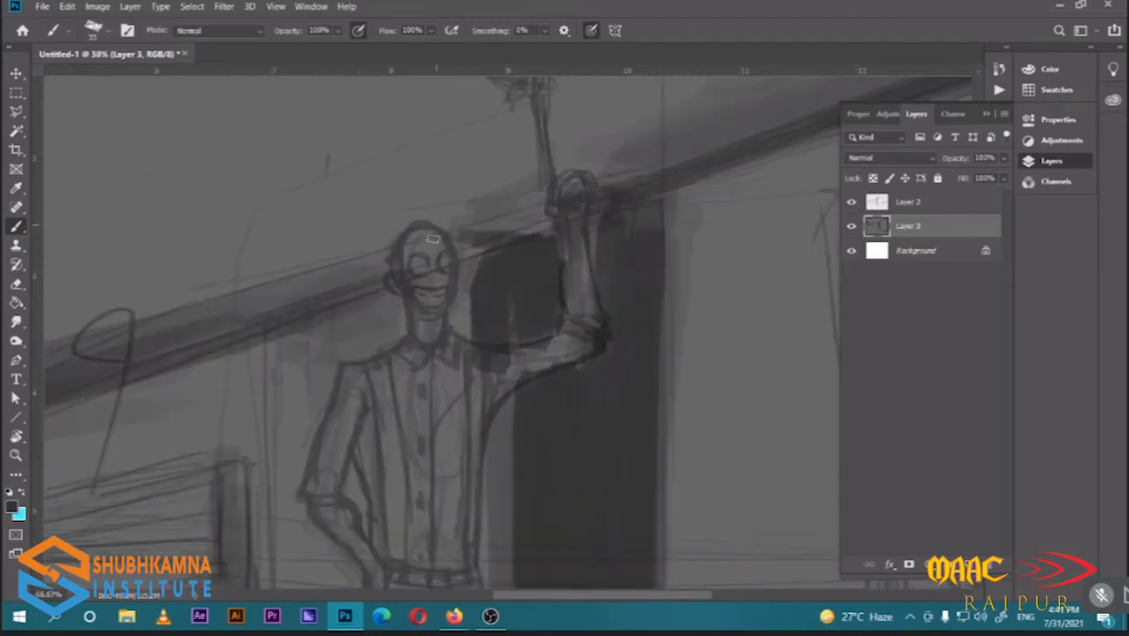
{"action": "key", "text": "ctrl+plus"}
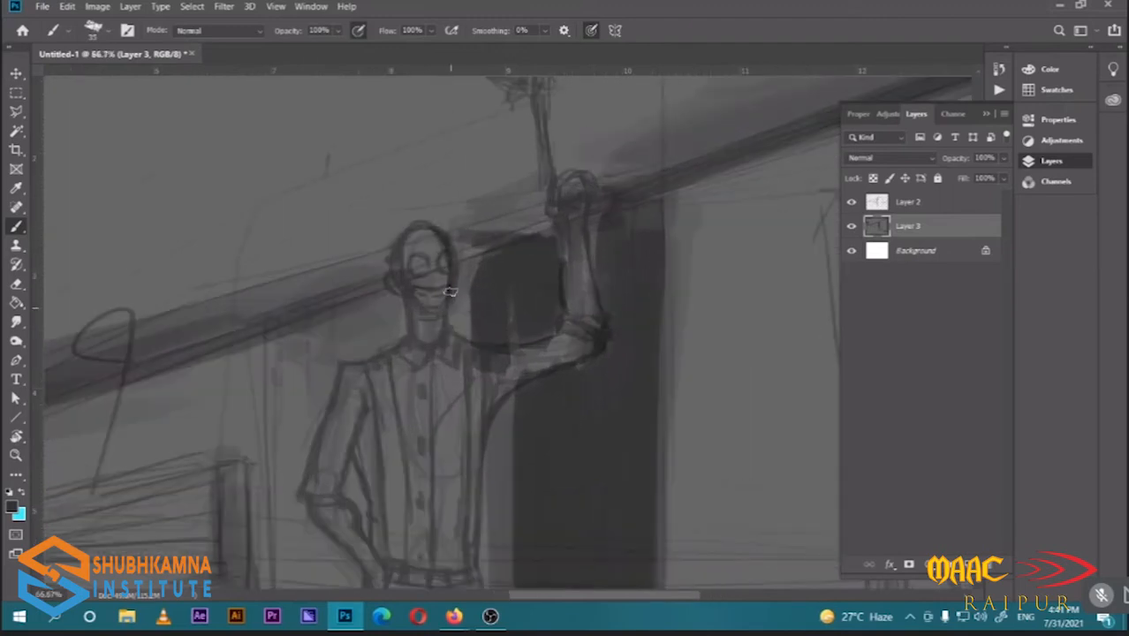
{"action": "left_click_drag", "start_coordinate": [443, 318], "coordinate": [452, 362]}
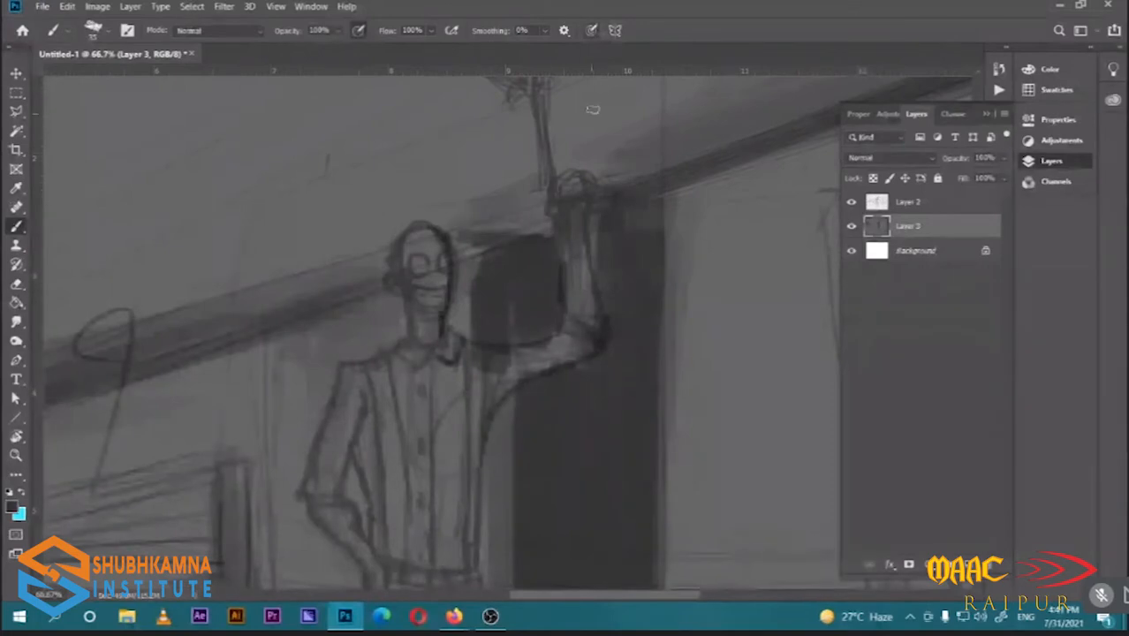
{"action": "left_click_drag", "start_coordinate": [583, 207], "coordinate": [593, 293]}
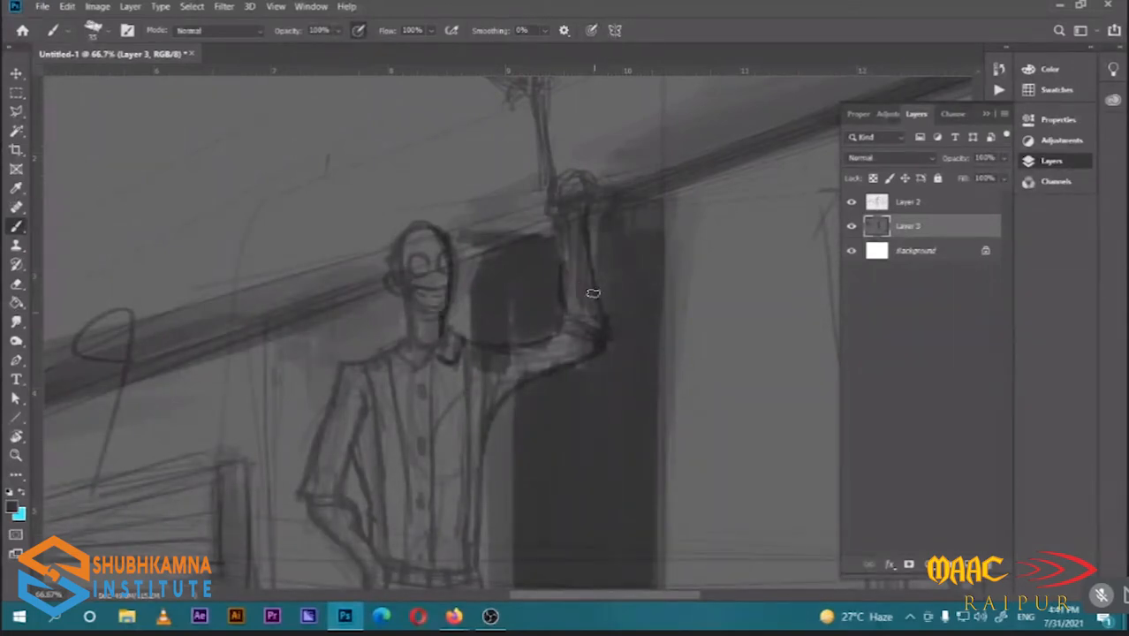
{"action": "mouse_move", "coordinate": [580, 339]}
{"action": "left_mouse_down"}
{"action": "mouse_move", "coordinate": [494, 391]}
{"action": "mouse_move", "coordinate": [475, 422]}
{"action": "mouse_move", "coordinate": [495, 393]}
{"action": "mouse_move", "coordinate": [582, 352]}
{"action": "left_mouse_up"}
Paint dark shading down the shadow side of the figure's torso, both legs and the shoes
{"action": "mouse_move", "coordinate": [508, 335]}
{"action": "left_mouse_down"}
{"action": "mouse_move", "coordinate": [471, 222]}
{"action": "mouse_move", "coordinate": [456, 449]}
{"action": "mouse_move", "coordinate": [352, 190]}
{"action": "left_mouse_up"}
{"action": "mouse_move", "coordinate": [354, 200]}
{"action": "left_mouse_down"}
{"action": "mouse_move", "coordinate": [381, 335]}
{"action": "mouse_move", "coordinate": [330, 501]}
{"action": "mouse_move", "coordinate": [353, 571]}
{"action": "left_mouse_up"}
{"action": "mouse_move", "coordinate": [341, 253]}
{"action": "left_mouse_down"}
{"action": "mouse_move", "coordinate": [318, 276]}
{"action": "mouse_move", "coordinate": [332, 341]}
{"action": "left_mouse_up"}
{"action": "mouse_move", "coordinate": [307, 271]}
{"action": "left_mouse_down"}
{"action": "mouse_move", "coordinate": [260, 419]}
{"action": "mouse_move", "coordinate": [252, 475]}
{"action": "left_mouse_up"}
{"action": "left_click_drag", "start_coordinate": [274, 488], "coordinate": [269, 312]}
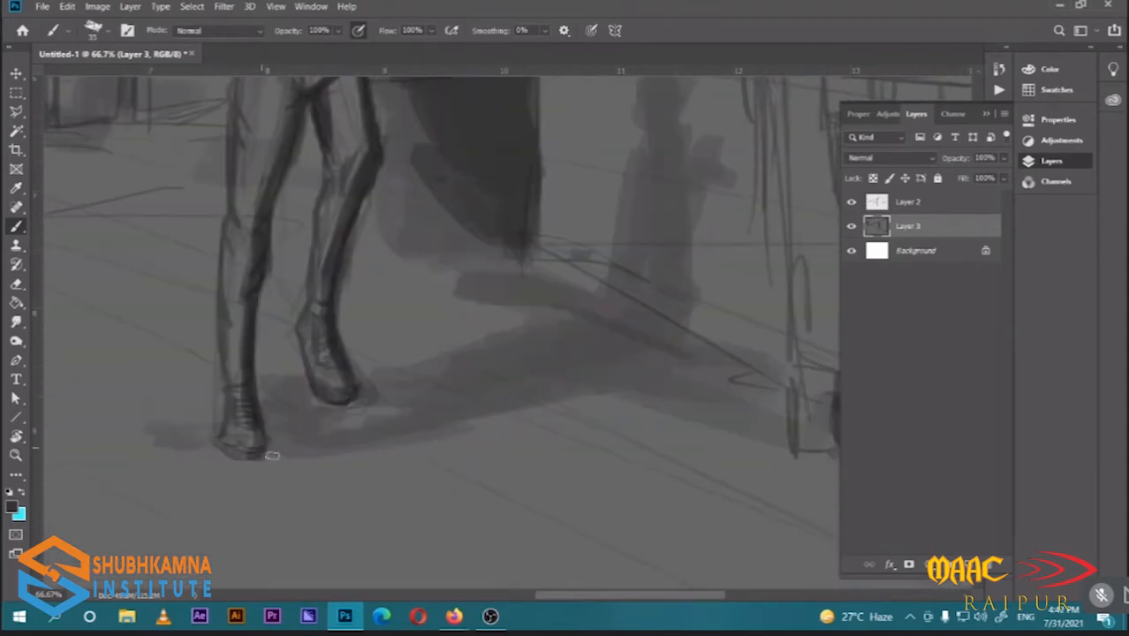
Darken the figure's cast shadow from the feet across the floor and up the wall
{"action": "left_click_drag", "start_coordinate": [272, 454], "coordinate": [425, 413]}
{"action": "mouse_move", "coordinate": [354, 405]}
{"action": "left_mouse_down"}
{"action": "mouse_move", "coordinate": [464, 380]}
{"action": "mouse_move", "coordinate": [590, 324]}
{"action": "left_mouse_up"}
{"action": "key", "text": "ctrl+minus"}
{"action": "left_click_drag", "start_coordinate": [403, 410], "coordinate": [583, 347]}
{"action": "mouse_move", "coordinate": [602, 312]}
{"action": "left_mouse_down"}
{"action": "mouse_move", "coordinate": [519, 366]}
{"action": "mouse_move", "coordinate": [547, 256]}
{"action": "left_mouse_up"}
{"action": "mouse_move", "coordinate": [546, 256]}
{"action": "left_mouse_down"}
{"action": "mouse_move", "coordinate": [509, 378]}
{"action": "mouse_move", "coordinate": [536, 389]}
{"action": "left_mouse_up"}
{"action": "mouse_move", "coordinate": [555, 192]}
{"action": "left_mouse_down"}
{"action": "mouse_move", "coordinate": [541, 329]}
{"action": "mouse_move", "coordinate": [548, 302]}
{"action": "left_mouse_up"}
Darken the figure's open vest, neck, waistline, bent-arm gap and inner legs
{"action": "left_click_drag", "start_coordinate": [389, 309], "coordinate": [502, 394]}
{"action": "left_click_drag", "start_coordinate": [338, 189], "coordinate": [349, 299]}
{"action": "mouse_move", "coordinate": [335, 181]}
{"action": "left_mouse_down"}
{"action": "mouse_move", "coordinate": [322, 230]}
{"action": "mouse_move", "coordinate": [348, 322]}
{"action": "left_mouse_up"}
{"action": "left_click_drag", "start_coordinate": [354, 155], "coordinate": [375, 306]}
{"action": "left_click_drag", "start_coordinate": [388, 168], "coordinate": [388, 311]}
{"action": "left_click_drag", "start_coordinate": [371, 114], "coordinate": [387, 143]}
{"action": "scroll", "coordinate": [379, 159], "scroll_direction": "up", "scroll_amount": 2}
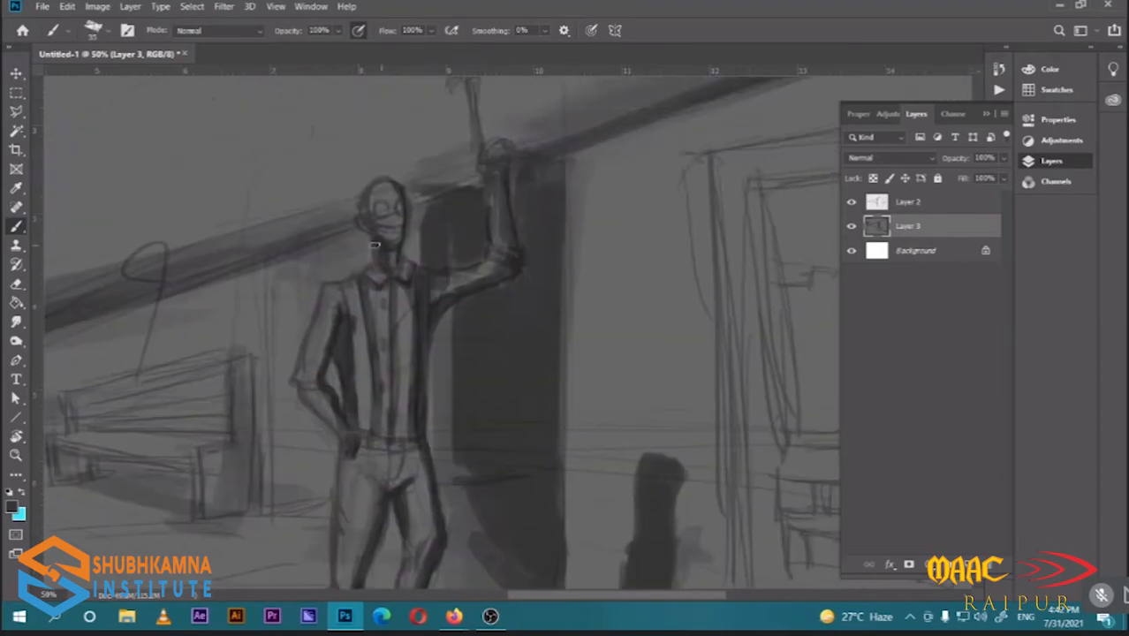
{"action": "scroll", "coordinate": [378, 176], "scroll_direction": "down", "scroll_amount": 3}
{"action": "left_click_drag", "start_coordinate": [365, 265], "coordinate": [386, 290]}
{"action": "left_click_drag", "start_coordinate": [357, 249], "coordinate": [413, 252]}
{"action": "left_click_drag", "start_coordinate": [404, 315], "coordinate": [389, 469]}
{"action": "left_click_drag", "start_coordinate": [389, 469], "coordinate": [404, 520]}
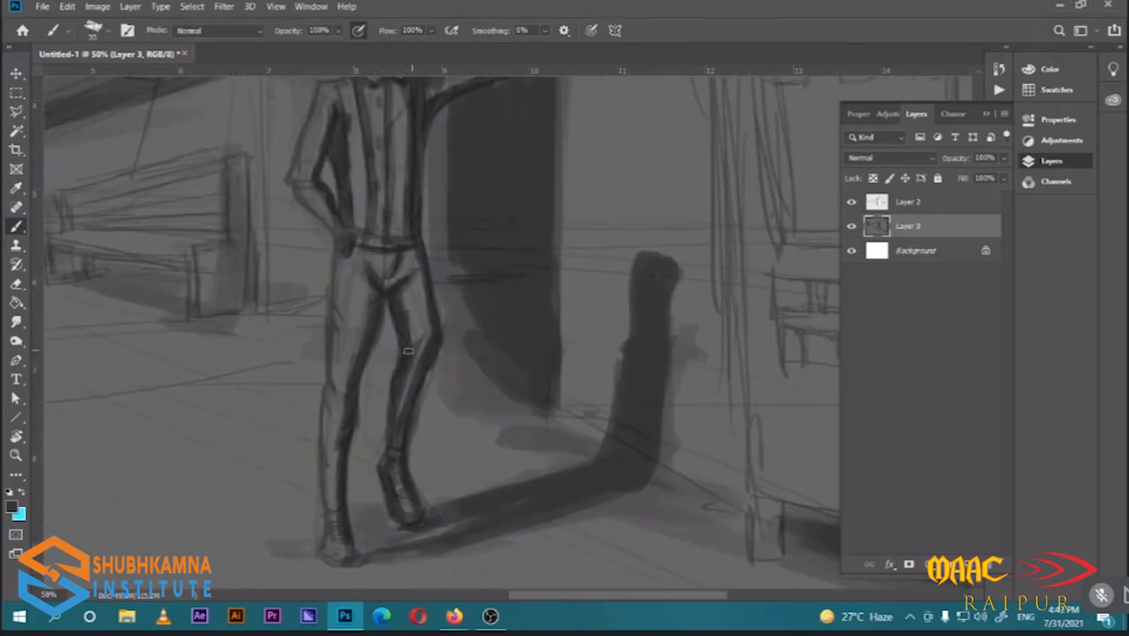
With a larger brush, shade the balloon's shadow side and darken its string above the raised hand
{"action": "left_click_drag", "start_coordinate": [492, 115], "coordinate": [472, 327]}
{"action": "key", "text": "bracketright"}
{"action": "key", "text": "bracketright"}
{"action": "key", "text": "bracketright"}
{"action": "key", "text": "bracketright"}
{"action": "key", "text": "bracketright"}
{"action": "left_click_drag", "start_coordinate": [450, 217], "coordinate": [408, 276]}
{"action": "left_click_drag", "start_coordinate": [436, 281], "coordinate": [448, 334]}
{"action": "key", "text": "ctrl+minus"}
{"action": "key", "text": "ctrl+minus"}
{"action": "key", "text": "ctrl+minus"}
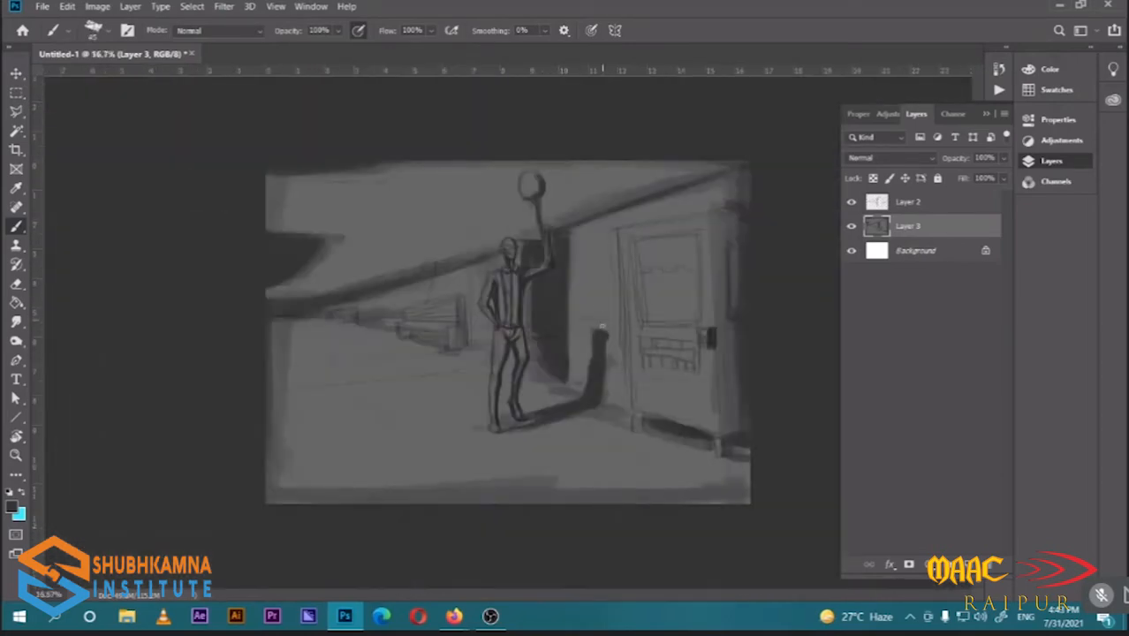
Paint the balloon's cast shadow and its string on the wall above the figure's shadow
{"action": "mouse_move", "coordinate": [610, 265]}
{"action": "left_mouse_down"}
{"action": "mouse_move", "coordinate": [609, 302]}
{"action": "mouse_move", "coordinate": [614, 269]}
{"action": "left_mouse_up"}
{"action": "left_click_drag", "start_coordinate": [611, 305], "coordinate": [609, 380]}
{"action": "left_click_drag", "start_coordinate": [611, 309], "coordinate": [610, 357]}
With a larger brush, darken the vending machine's side, the picture edge beside it and the slanted ceiling beam
{"action": "key", "text": "bracketright"}
{"action": "key", "text": "bracketright"}
{"action": "key", "text": "bracketright"}
{"action": "key", "text": "bracketright"}
{"action": "key", "text": "bracketright"}
{"action": "key", "text": "bracketright"}
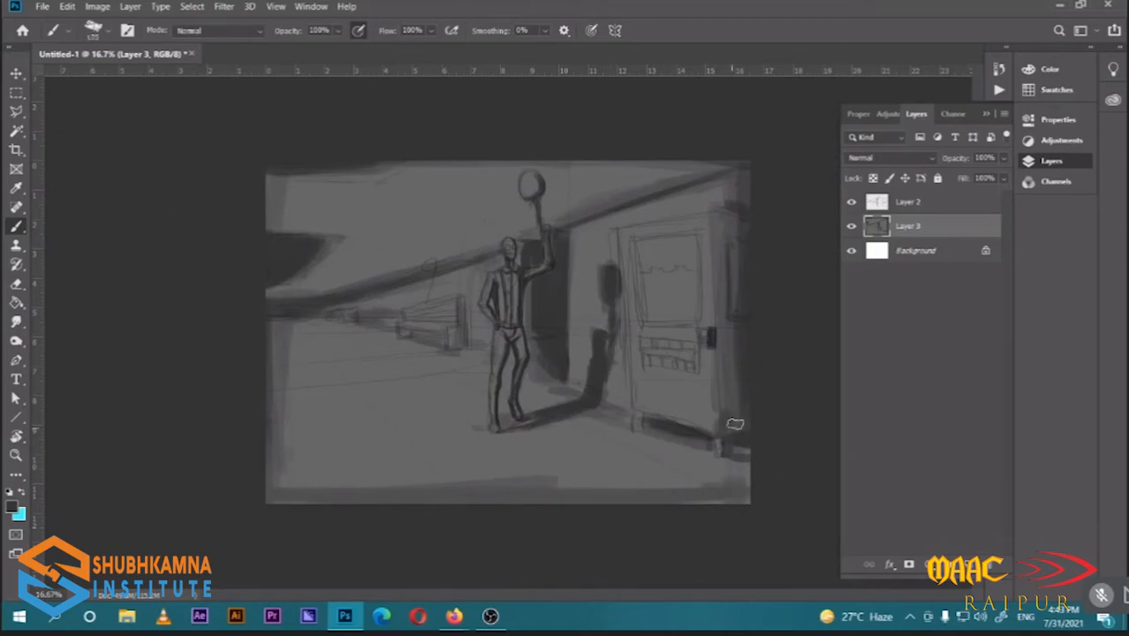
{"action": "left_click_drag", "start_coordinate": [734, 428], "coordinate": [737, 387]}
{"action": "left_click_drag", "start_coordinate": [746, 322], "coordinate": [731, 324]}
{"action": "left_click_drag", "start_coordinate": [725, 212], "coordinate": [751, 224]}
{"action": "left_click_drag", "start_coordinate": [729, 178], "coordinate": [564, 219]}
{"action": "left_click_drag", "start_coordinate": [413, 280], "coordinate": [481, 256]}
{"action": "mouse_move", "coordinate": [573, 228]}
{"action": "left_mouse_down"}
{"action": "mouse_move", "coordinate": [557, 366]}
{"action": "mouse_move", "coordinate": [565, 387]}
{"action": "left_mouse_up"}
{"action": "left_click_drag", "start_coordinate": [575, 394], "coordinate": [696, 446]}
{"action": "key", "text": "ctrl+z"}
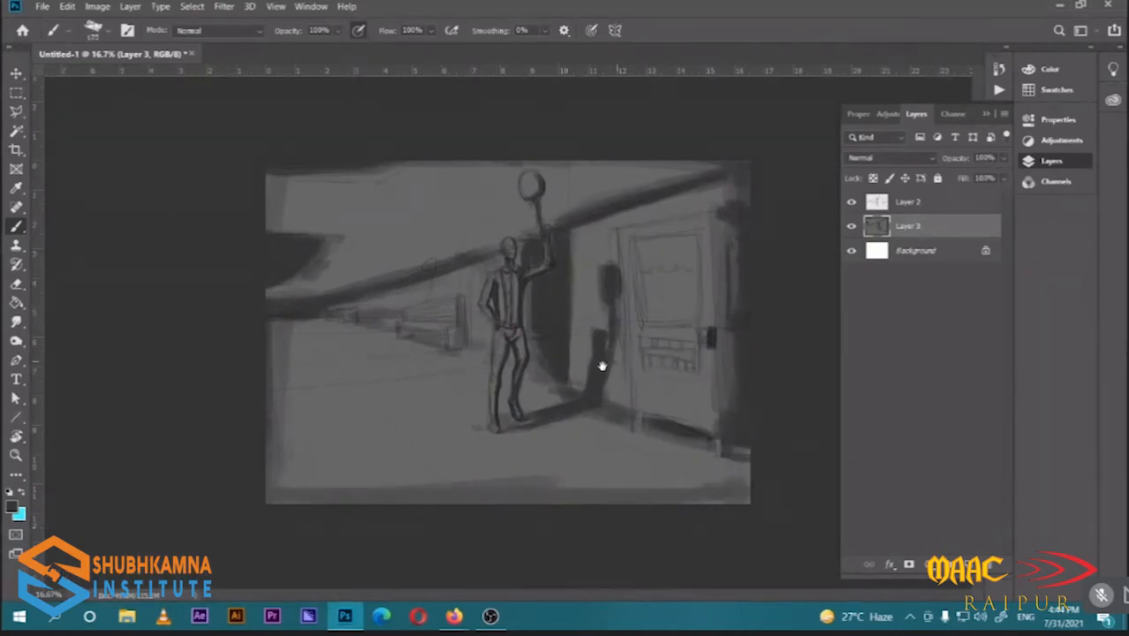
{"action": "key", "text": "ctrl+z"}
{"action": "key", "text": "ctrl+z"}
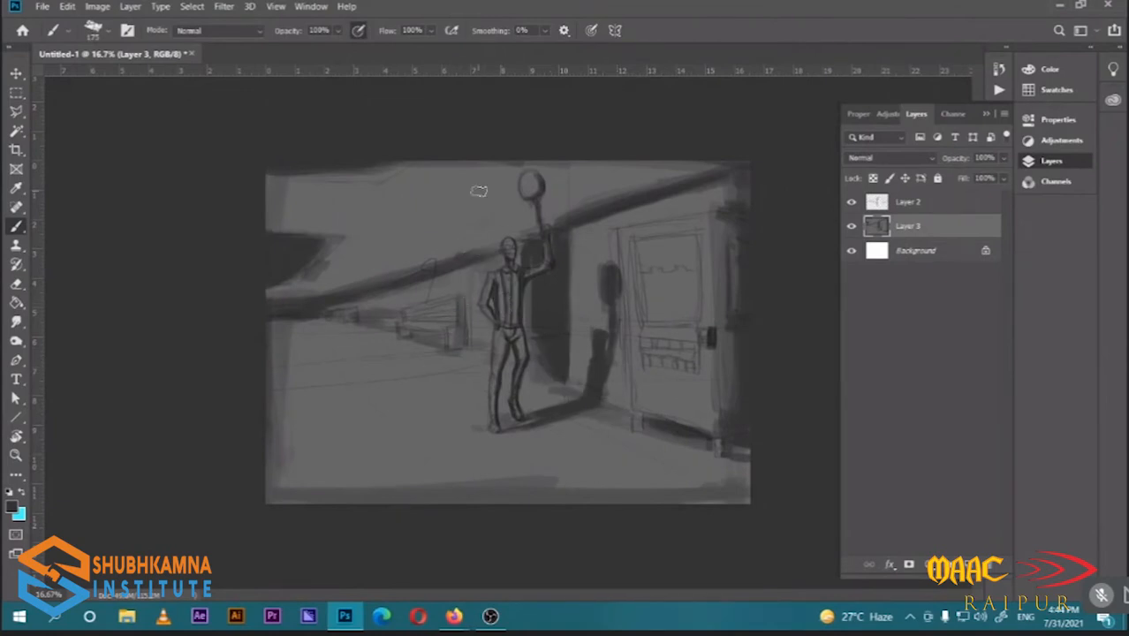
{"action": "key", "text": "ctrl+z"}
{"action": "key", "text": "ctrl+z"}
Darken the end panel, seat and underside of the nearer bench, and shade the farther bench
{"action": "mouse_move", "coordinate": [463, 300]}
{"action": "left_mouse_down"}
{"action": "mouse_move", "coordinate": [453, 345]}
{"action": "mouse_move", "coordinate": [407, 335]}
{"action": "left_mouse_up"}
{"action": "mouse_move", "coordinate": [387, 323]}
{"action": "left_mouse_down"}
{"action": "mouse_move", "coordinate": [270, 320]}
{"action": "mouse_move", "coordinate": [485, 248]}
{"action": "left_mouse_up"}
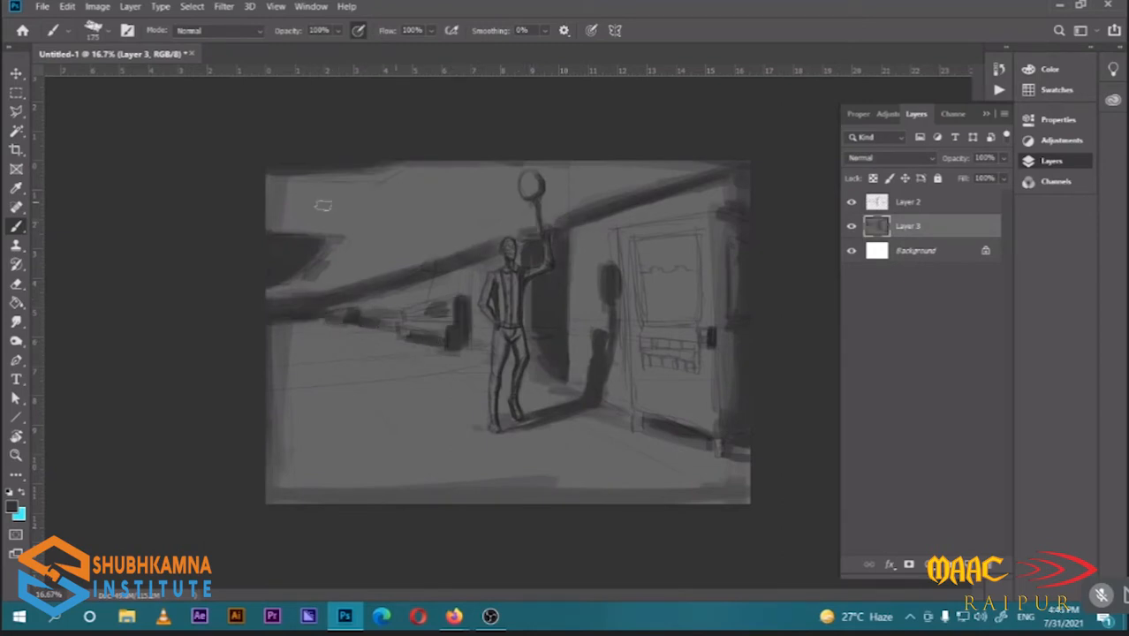
Set the foreground colour to a 60% brightness grey and paint highlights on the balloon and the figure's clothes and legs
{"action": "left_click", "coordinate": [16, 509]}
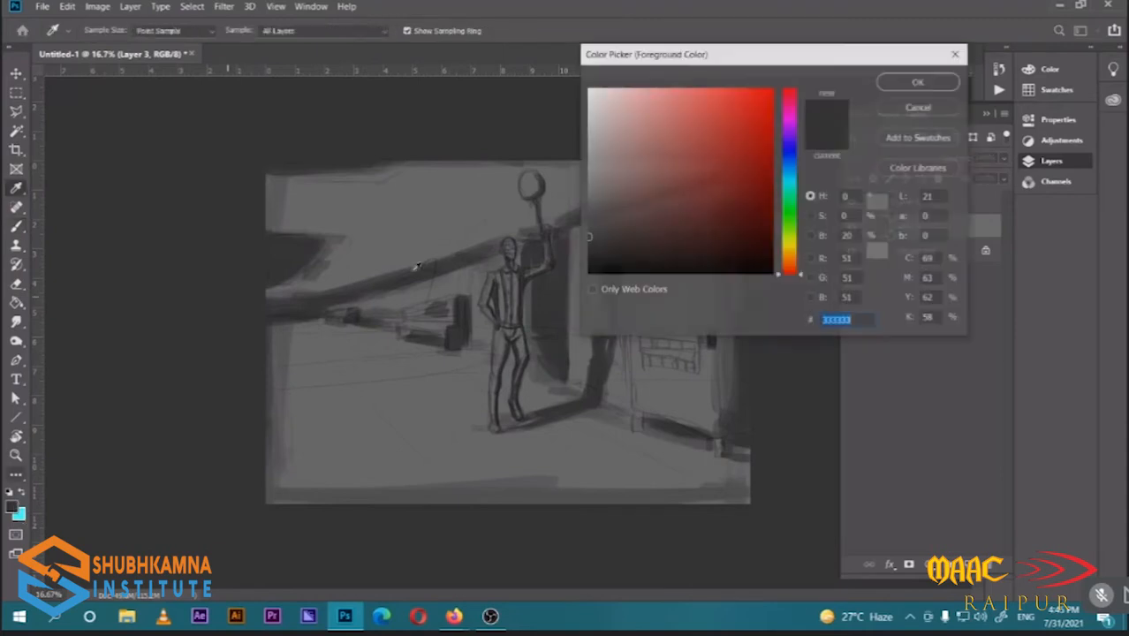
{"action": "left_click", "coordinate": [579, 180]}
{"action": "left_click", "coordinate": [917, 81]}
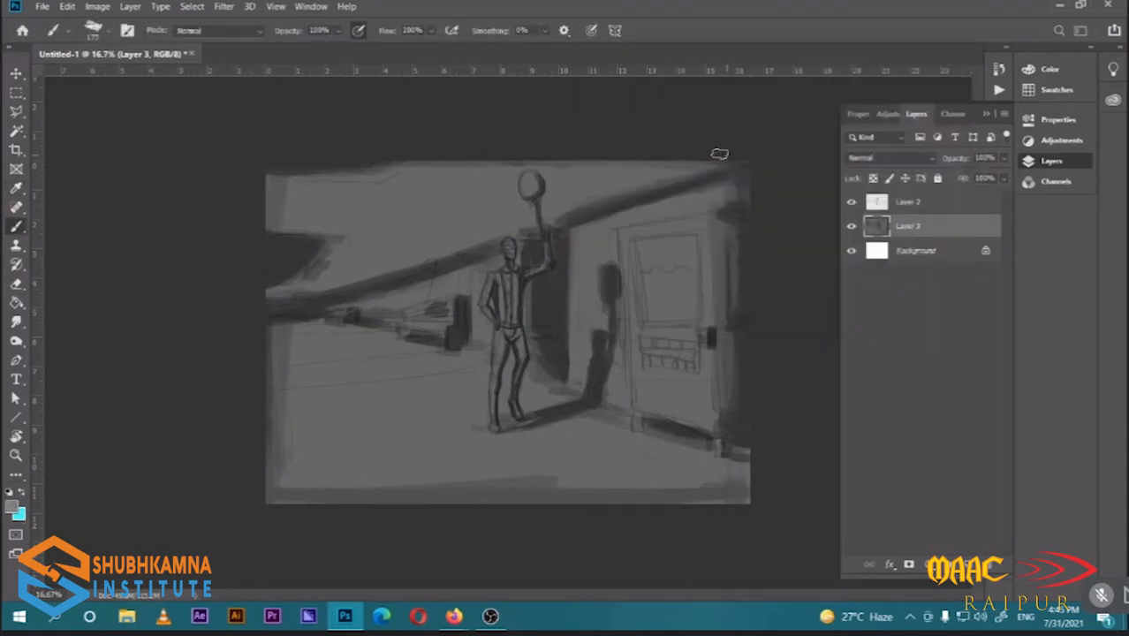
{"action": "left_click", "coordinate": [16, 510]}
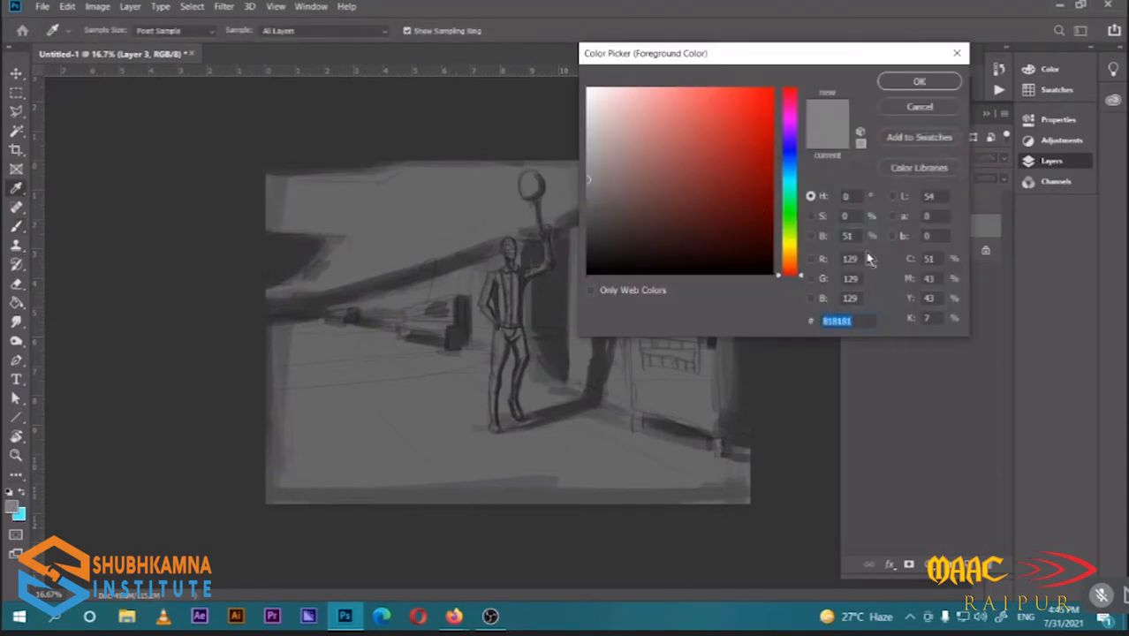
{"action": "left_click", "coordinate": [846, 236]}
{"action": "type", "text": "60"}
{"action": "key", "text": "Return"}
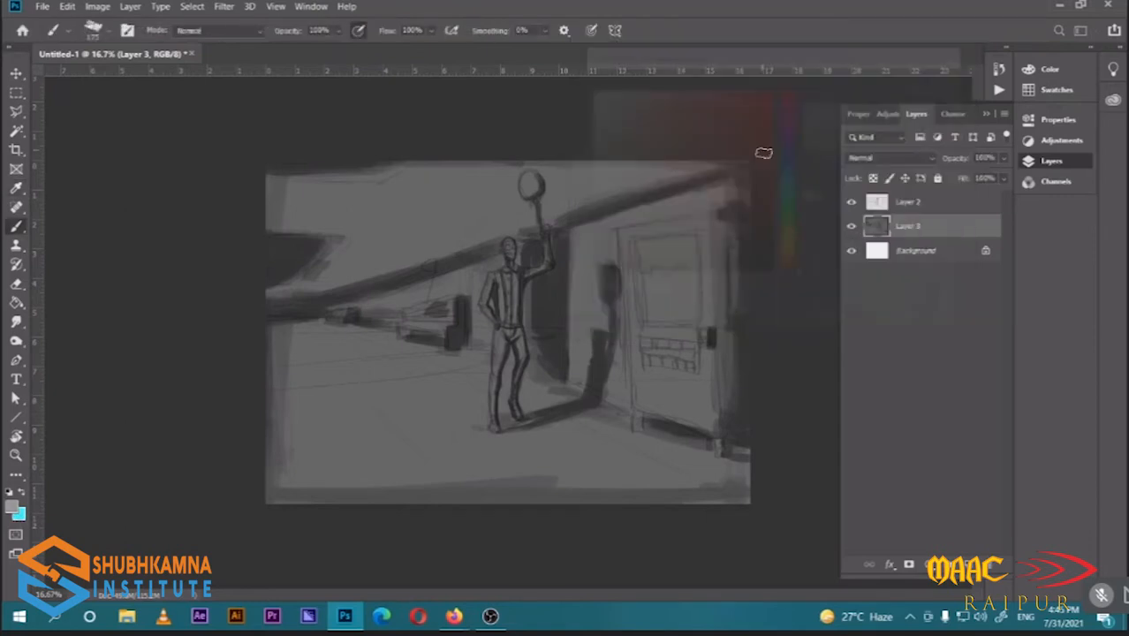
{"action": "mouse_move", "coordinate": [531, 184]}
{"action": "left_mouse_down"}
{"action": "mouse_move", "coordinate": [527, 193]}
{"action": "mouse_move", "coordinate": [530, 178]}
{"action": "left_mouse_up"}
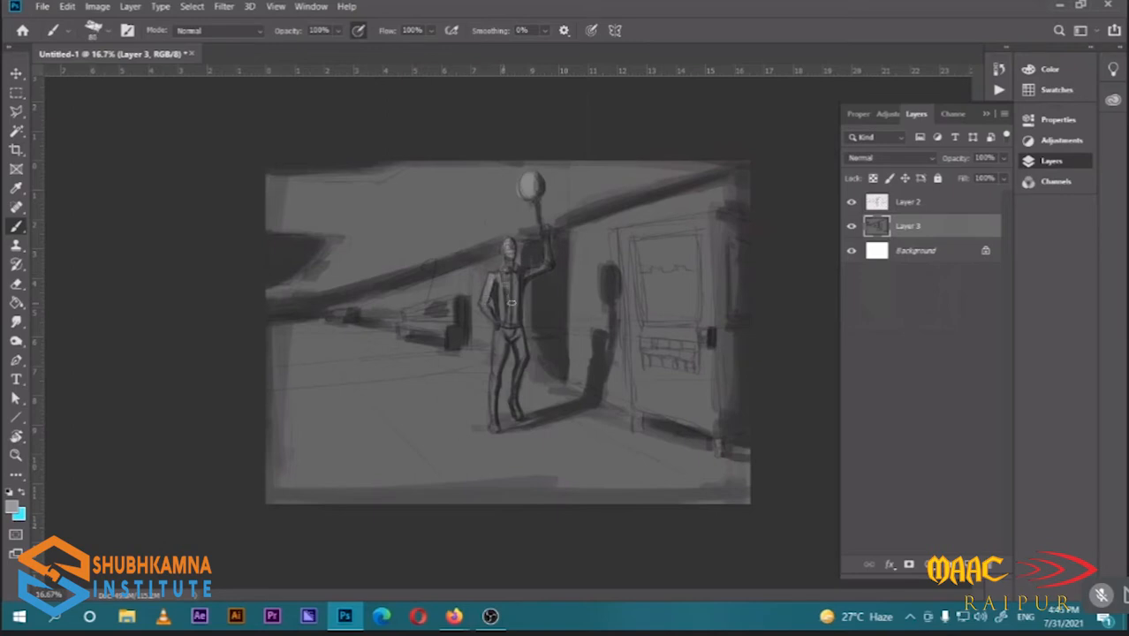
{"action": "left_click_drag", "start_coordinate": [496, 348], "coordinate": [521, 346]}
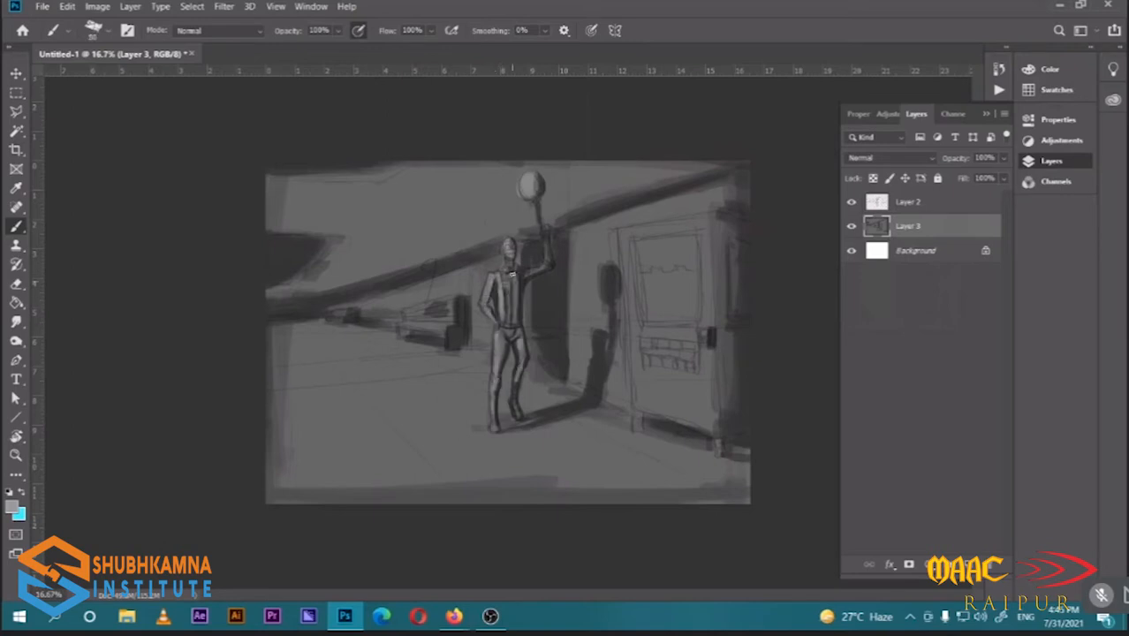
Adjust the brush size and paint light grey highlights on both benches and the vending machine's frame, product rows and legs
{"action": "key", "text": "bracketright"}
{"action": "key", "text": "bracketright"}
{"action": "key", "text": "bracketright"}
{"action": "key", "text": "bracketright"}
{"action": "key", "text": "bracketright"}
{"action": "key", "text": "bracketright"}
{"action": "left_click_drag", "start_coordinate": [403, 325], "coordinate": [445, 328]}
{"action": "left_click_drag", "start_coordinate": [410, 307], "coordinate": [444, 301]}
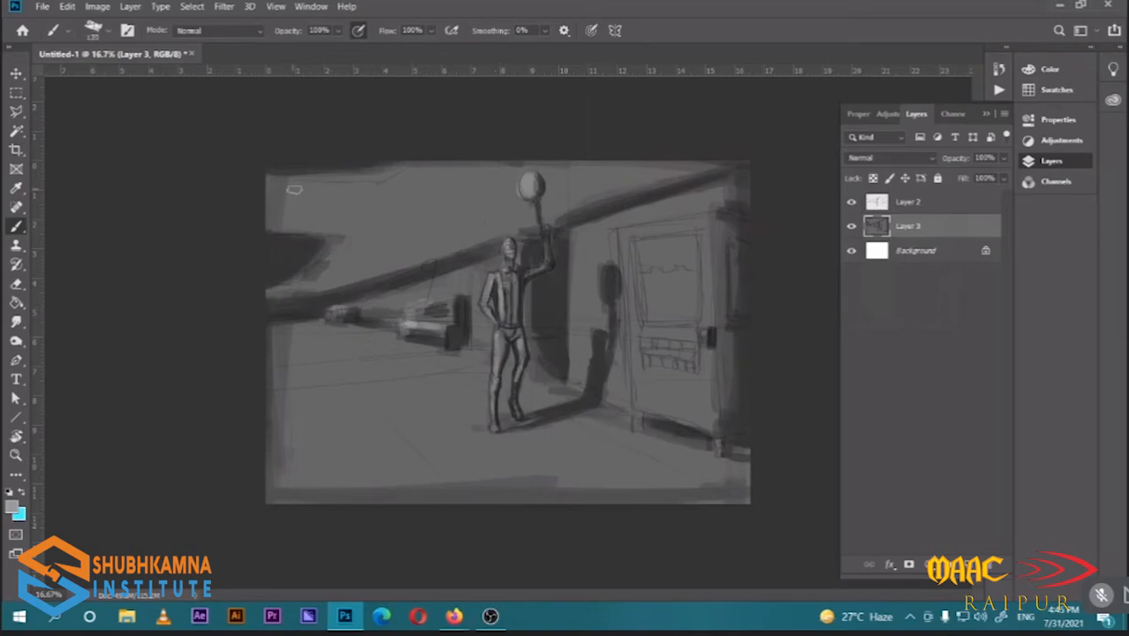
{"action": "mouse_move", "coordinate": [620, 232]}
{"action": "left_mouse_down"}
{"action": "mouse_move", "coordinate": [630, 283]}
{"action": "mouse_move", "coordinate": [708, 322]}
{"action": "mouse_move", "coordinate": [638, 337]}
{"action": "left_mouse_up"}
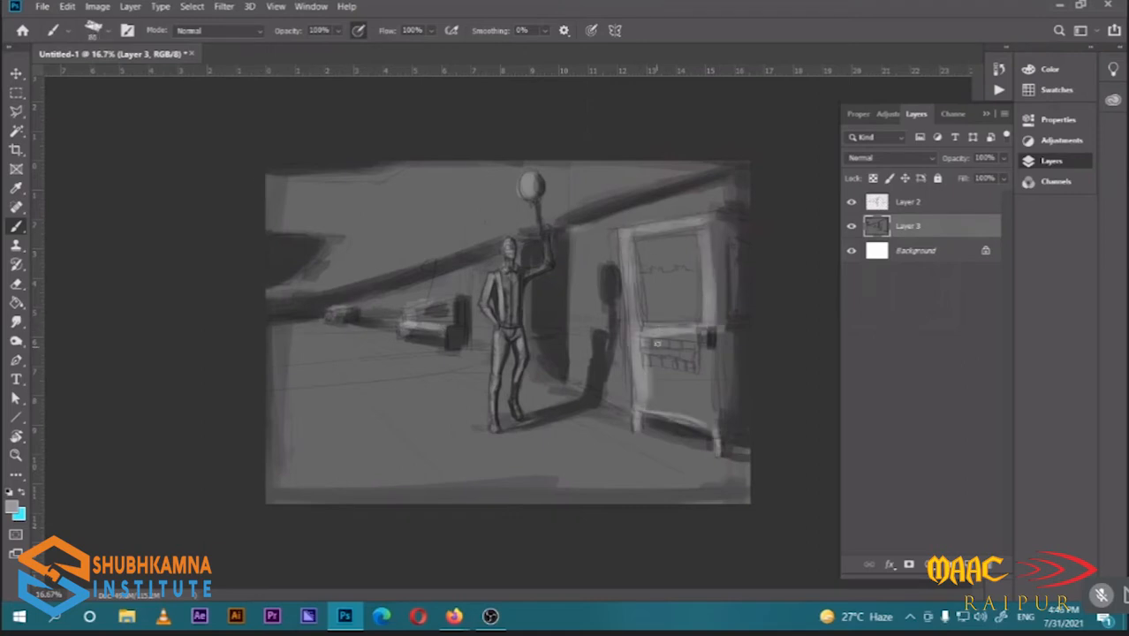
{"action": "left_click_drag", "start_coordinate": [714, 341], "coordinate": [713, 444]}
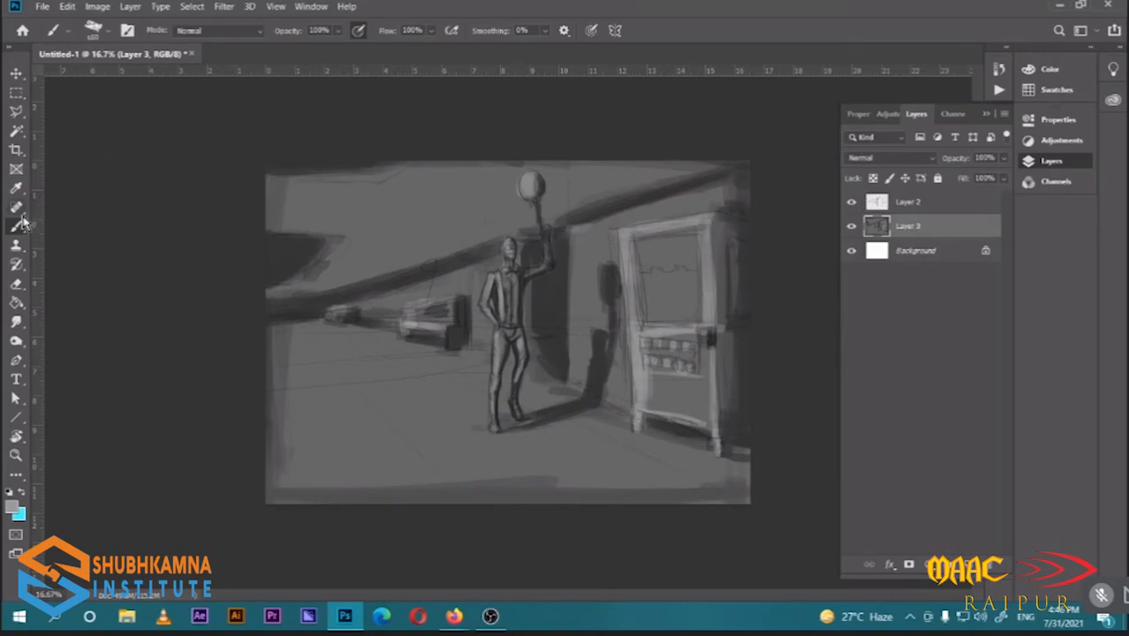
Switch to a soft round brush with 1% hardness and paint a soft glow over the vending machine's front
{"action": "left_click", "coordinate": [103, 34]}
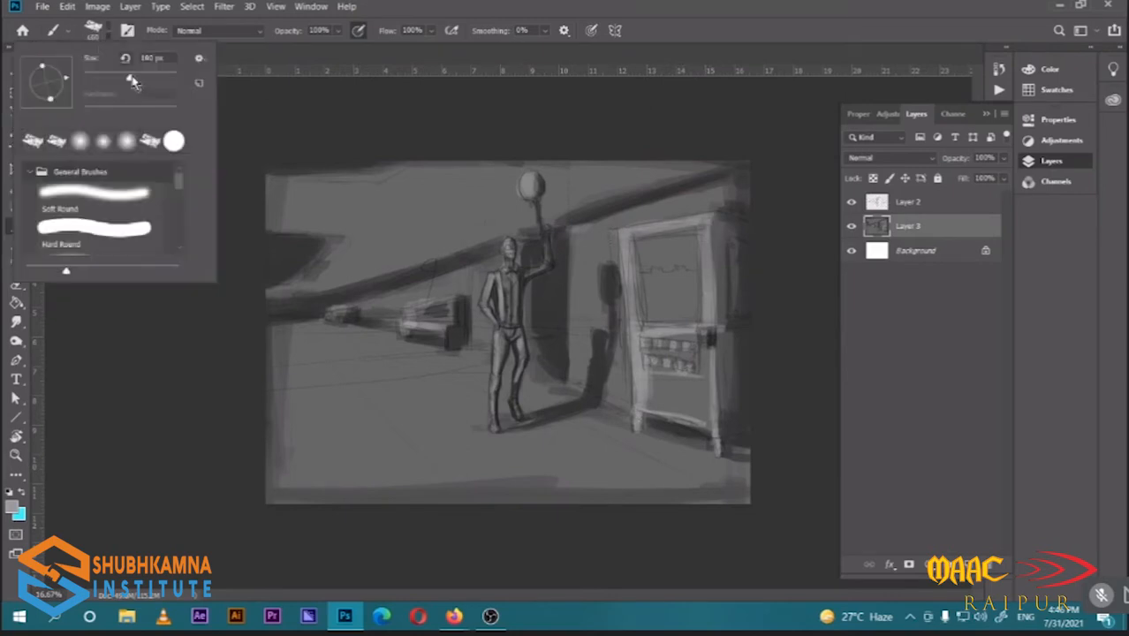
{"action": "left_click", "coordinate": [81, 144]}
{"action": "left_click", "coordinate": [85, 112]}
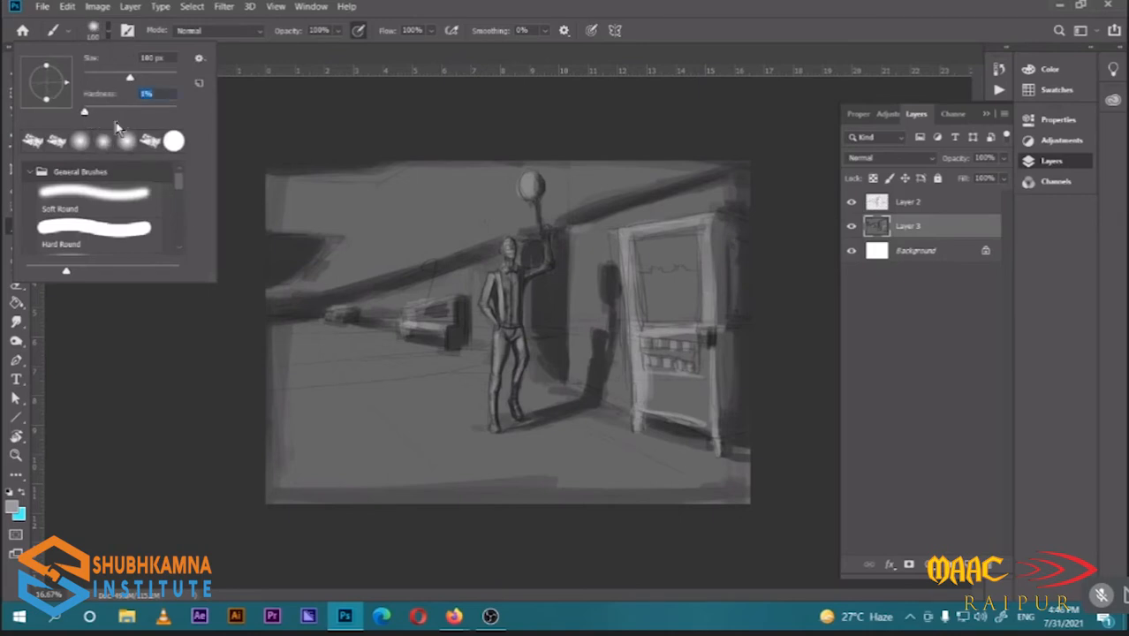
{"action": "left_click", "coordinate": [104, 215]}
{"action": "left_click", "coordinate": [453, 12]}
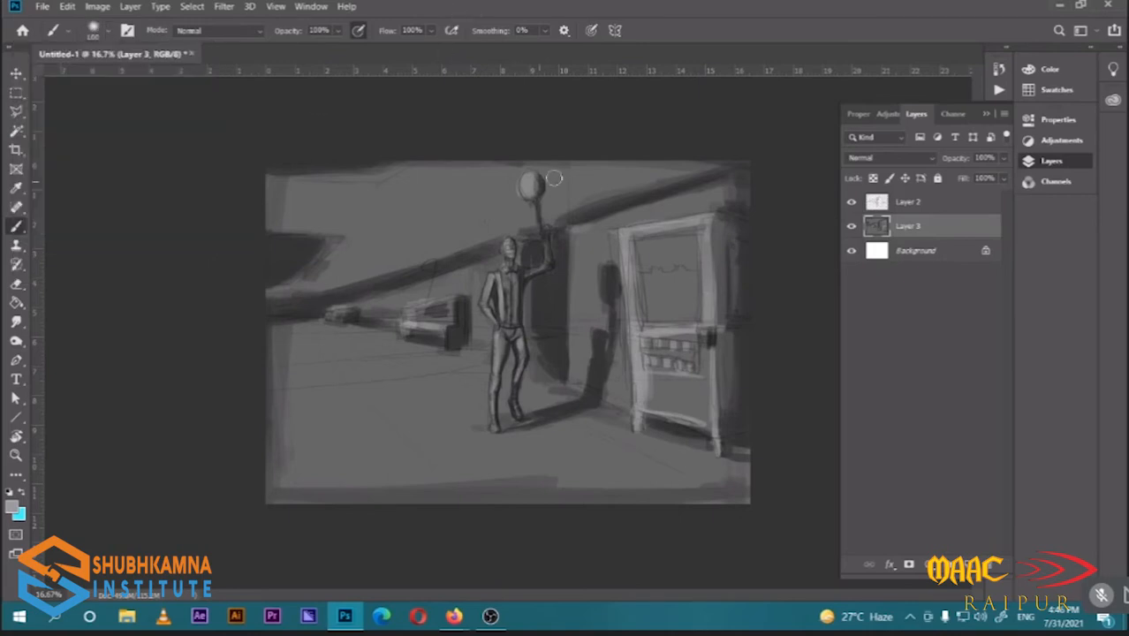
{"action": "mouse_move", "coordinate": [651, 243]}
{"action": "left_mouse_down"}
{"action": "mouse_move", "coordinate": [651, 300]}
{"action": "mouse_move", "coordinate": [647, 263]}
{"action": "left_mouse_up"}
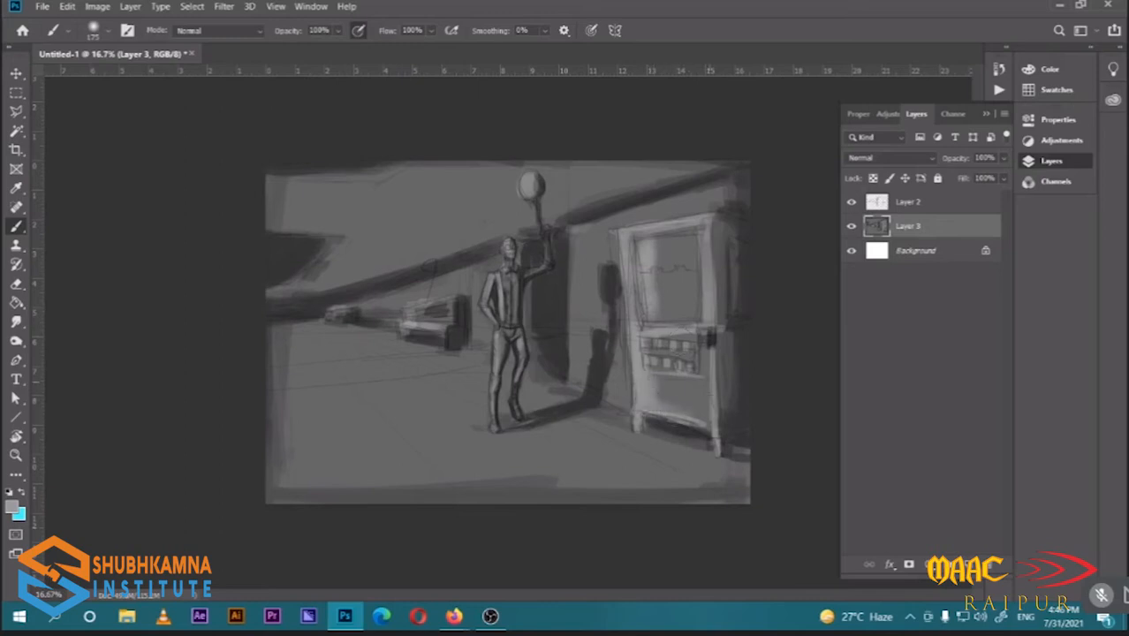
With a smaller soft brush, brighten the balloon's glow and the lit side of the figure's body and legs
{"action": "left_click", "coordinate": [662, 199], "text": "alt"}
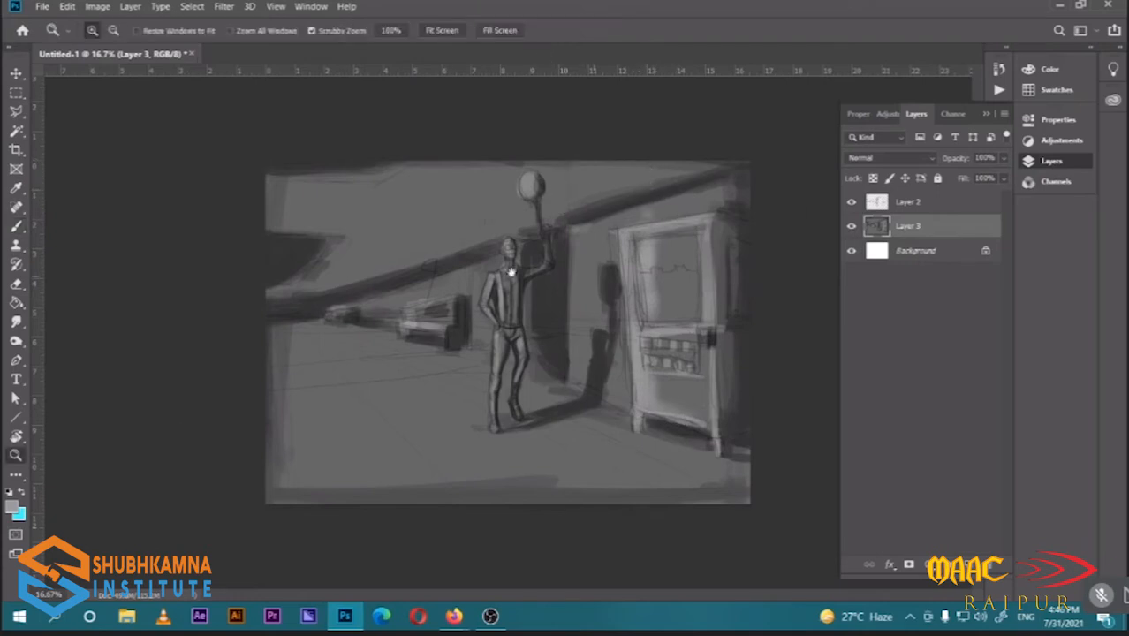
{"action": "scroll", "coordinate": [575, 156], "scroll_direction": "up", "scroll_amount": 1}
{"action": "key", "text": "bracketleft"}
{"action": "key", "text": "bracketleft"}
{"action": "key", "text": "bracketleft"}
{"action": "key", "text": "bracketleft"}
{"action": "key", "text": "bracketleft"}
{"action": "key", "text": "bracketleft"}
{"action": "key", "text": "bracketleft"}
{"action": "key", "text": "bracketleft"}
{"action": "key", "text": "bracketleft"}
{"action": "mouse_move", "coordinate": [485, 267]}
{"action": "left_mouse_down"}
{"action": "mouse_move", "coordinate": [487, 305]}
{"action": "mouse_move", "coordinate": [452, 322]}
{"action": "left_mouse_up"}
{"action": "left_click_drag", "start_coordinate": [427, 313], "coordinate": [422, 387]}
{"action": "left_click_drag", "start_coordinate": [415, 404], "coordinate": [406, 461]}
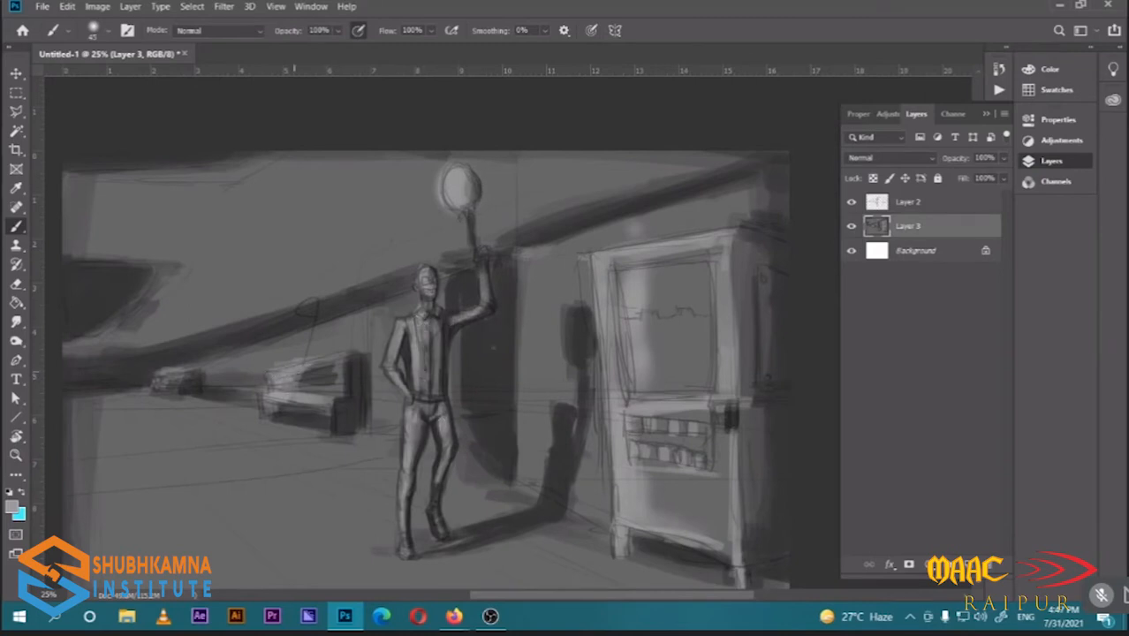
Paint soft highlights along the nearer bench's seat, leg and backrest
{"action": "left_click_drag", "start_coordinate": [294, 395], "coordinate": [331, 401]}
{"action": "left_click_drag", "start_coordinate": [267, 396], "coordinate": [266, 418]}
{"action": "mouse_move", "coordinate": [340, 394]}
{"action": "left_mouse_down"}
{"action": "mouse_move", "coordinate": [338, 432]}
{"action": "mouse_move", "coordinate": [345, 362]}
{"action": "left_mouse_up"}
{"action": "mouse_move", "coordinate": [307, 364]}
{"action": "left_mouse_down"}
{"action": "mouse_move", "coordinate": [356, 355]}
{"action": "mouse_move", "coordinate": [239, 356]}
{"action": "left_mouse_up"}
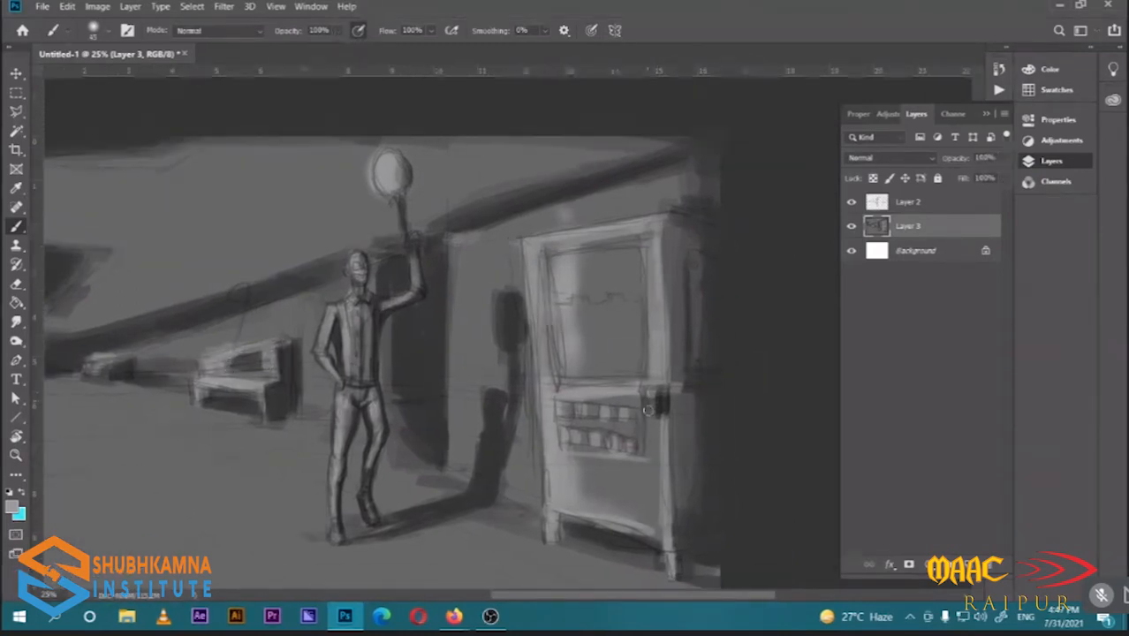
Paint light highlights on the vending machine's coin box and lower product row
{"action": "left_click_drag", "start_coordinate": [647, 410], "coordinate": [648, 394]}
{"action": "left_click_drag", "start_coordinate": [571, 430], "coordinate": [588, 432]}
{"action": "left_click_drag", "start_coordinate": [591, 432], "coordinate": [592, 444]}
{"action": "key", "text": "ctrl+minus"}
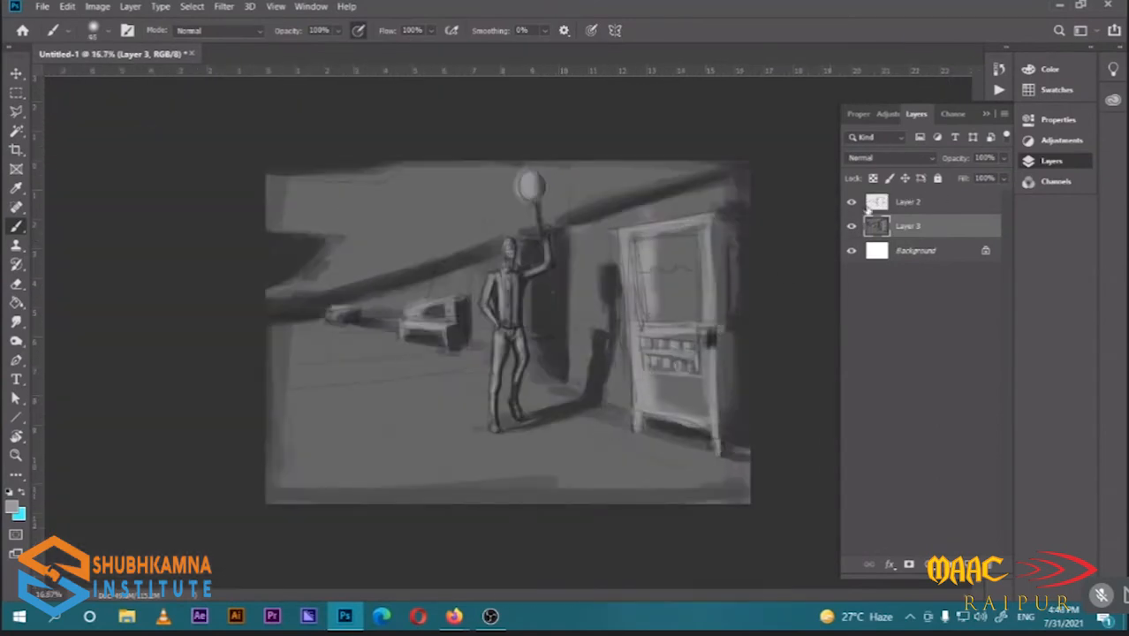
Hide the sketch layer and paint a soft light strip down the outer edge of the floor beside the benches
{"action": "left_click", "coordinate": [851, 203]}
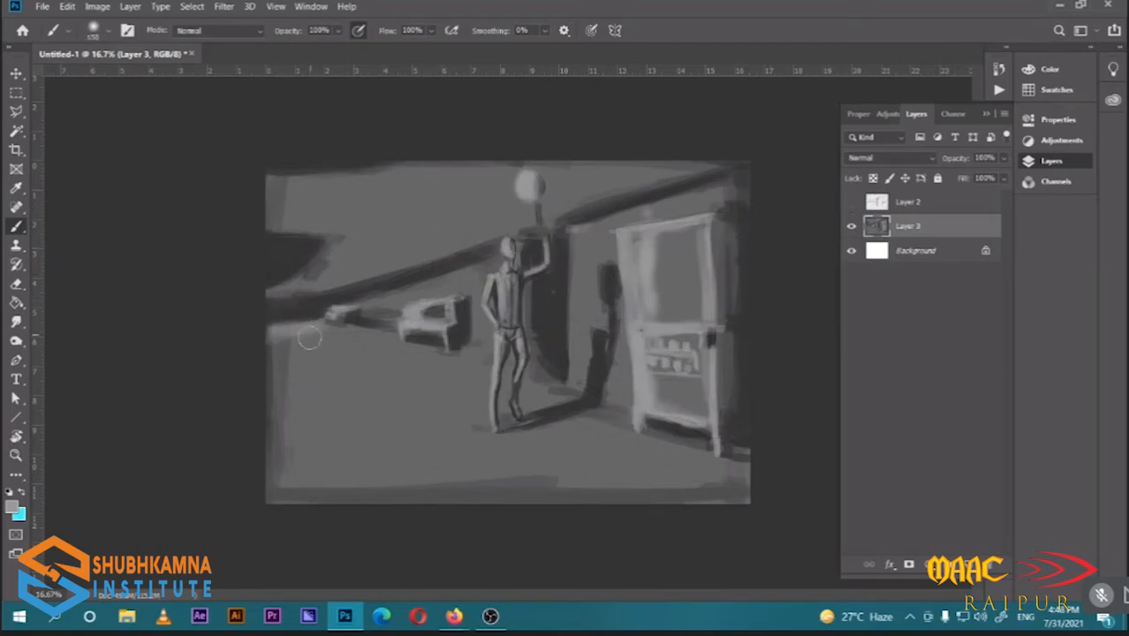
{"action": "left_click_drag", "start_coordinate": [272, 336], "coordinate": [267, 493]}
{"action": "left_click_drag", "start_coordinate": [269, 325], "coordinate": [268, 502]}
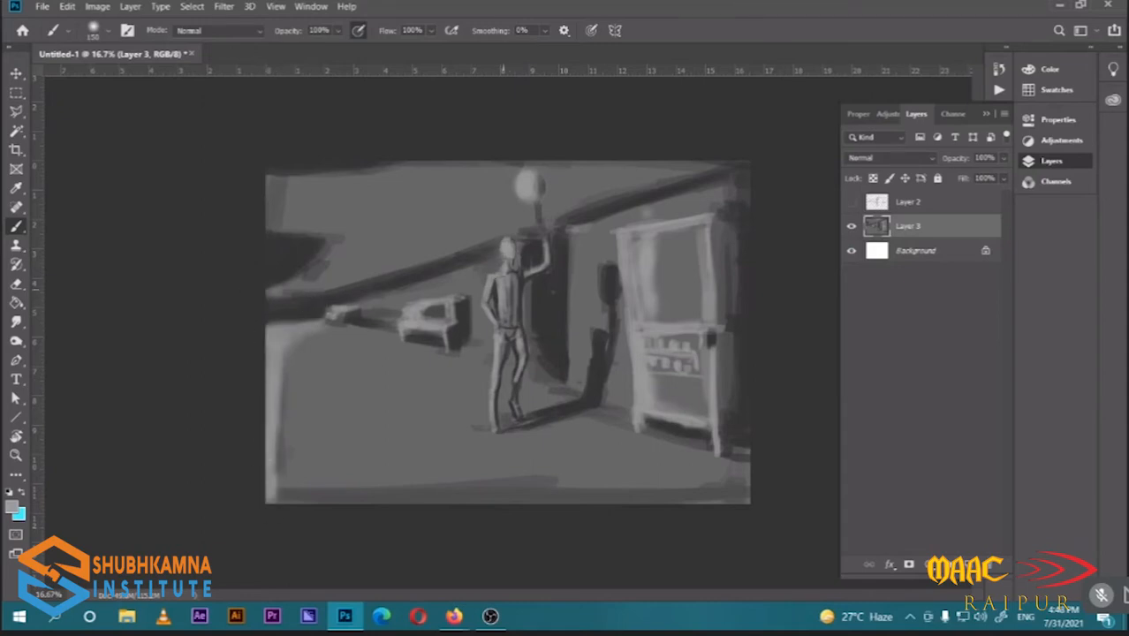
Undo the stray stroke on the figure's torso, and brighten the lit leg with a smaller brush
{"action": "left_click_drag", "start_coordinate": [502, 281], "coordinate": [501, 310]}
{"action": "key", "text": "ctrl+z"}
{"action": "key", "text": "bracketleft"}
{"action": "key", "text": "bracketleft"}
{"action": "key", "text": "bracketleft"}
{"action": "left_click_drag", "start_coordinate": [497, 378], "coordinate": [493, 423]}
Brighten the vending machine's frame and legs, and paint light edges along the wall corner and beneath the roof beam
{"action": "left_click_drag", "start_coordinate": [628, 231], "coordinate": [638, 419]}
{"action": "left_click_drag", "start_coordinate": [638, 419], "coordinate": [712, 428]}
{"action": "left_click_drag", "start_coordinate": [708, 332], "coordinate": [719, 449]}
{"action": "key", "text": "bracketright"}
{"action": "left_click_drag", "start_coordinate": [717, 320], "coordinate": [706, 230]}
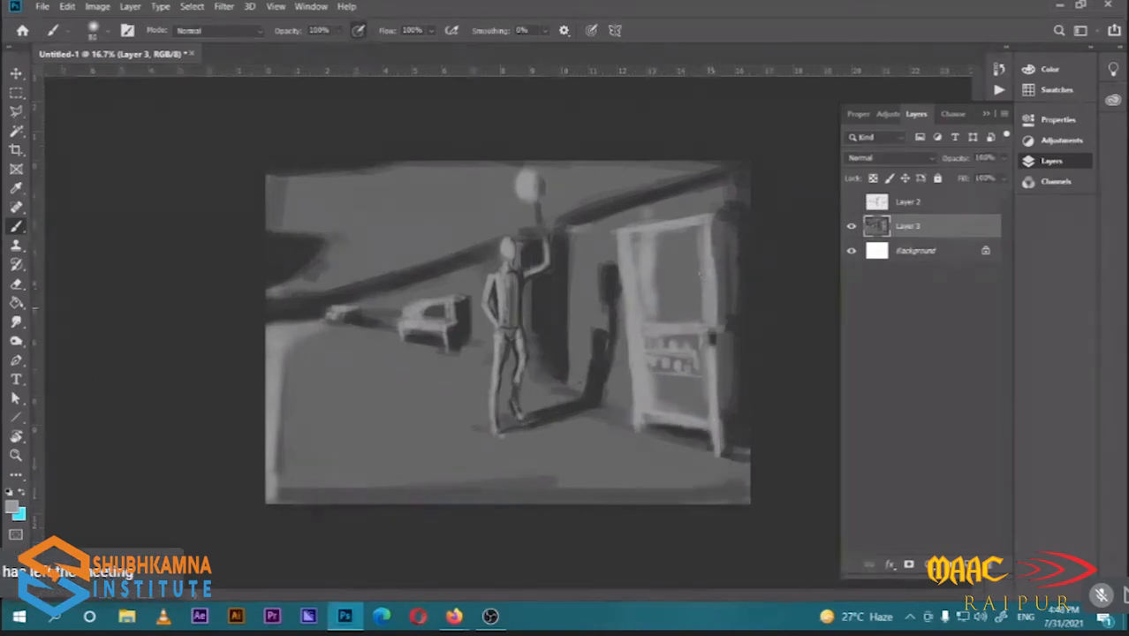
{"action": "left_click_drag", "start_coordinate": [702, 283], "coordinate": [697, 227]}
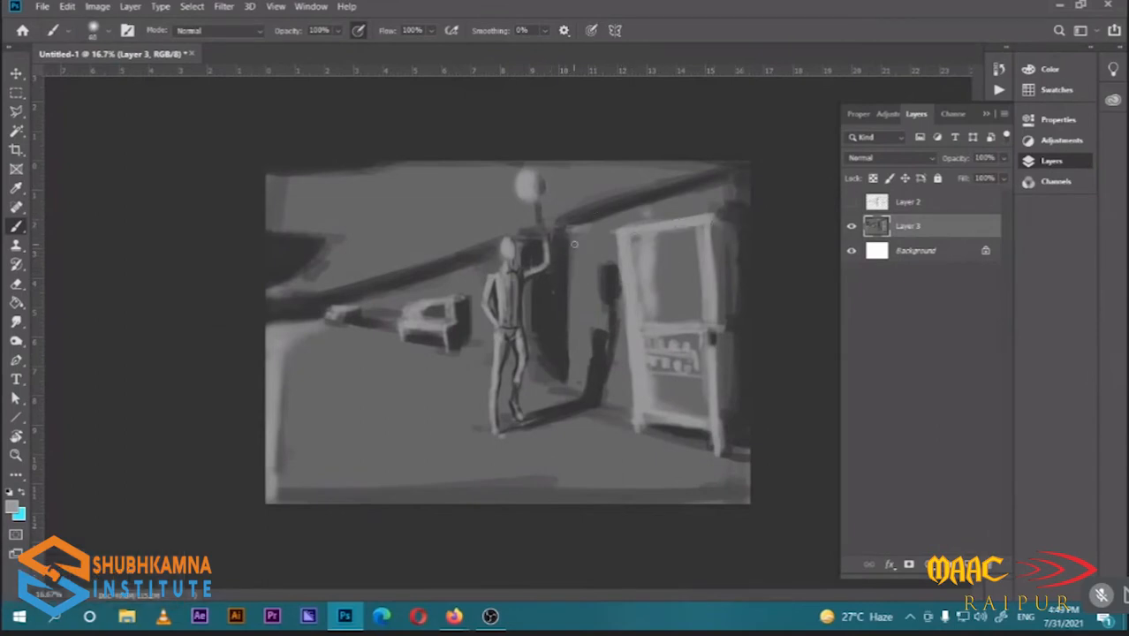
{"action": "left_click_drag", "start_coordinate": [574, 244], "coordinate": [570, 394]}
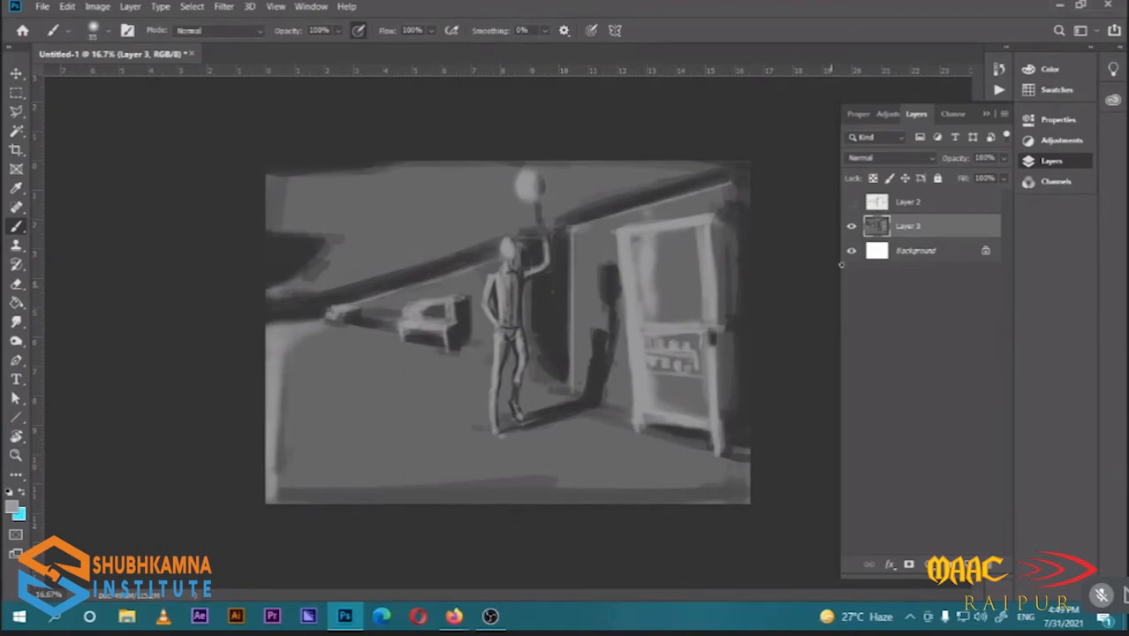
Show the sketch layer Layer 2 again and set its opacity to 40%
{"action": "left_click", "coordinate": [851, 202]}
{"action": "left_click", "coordinate": [892, 202]}
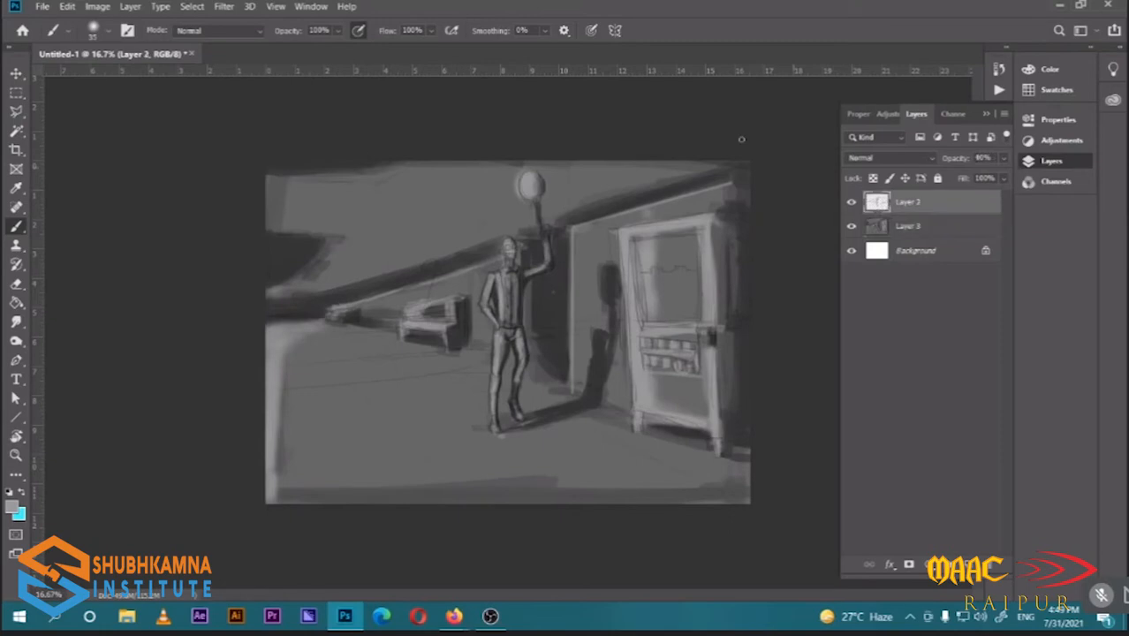
{"action": "key", "text": "ctrl+plus"}
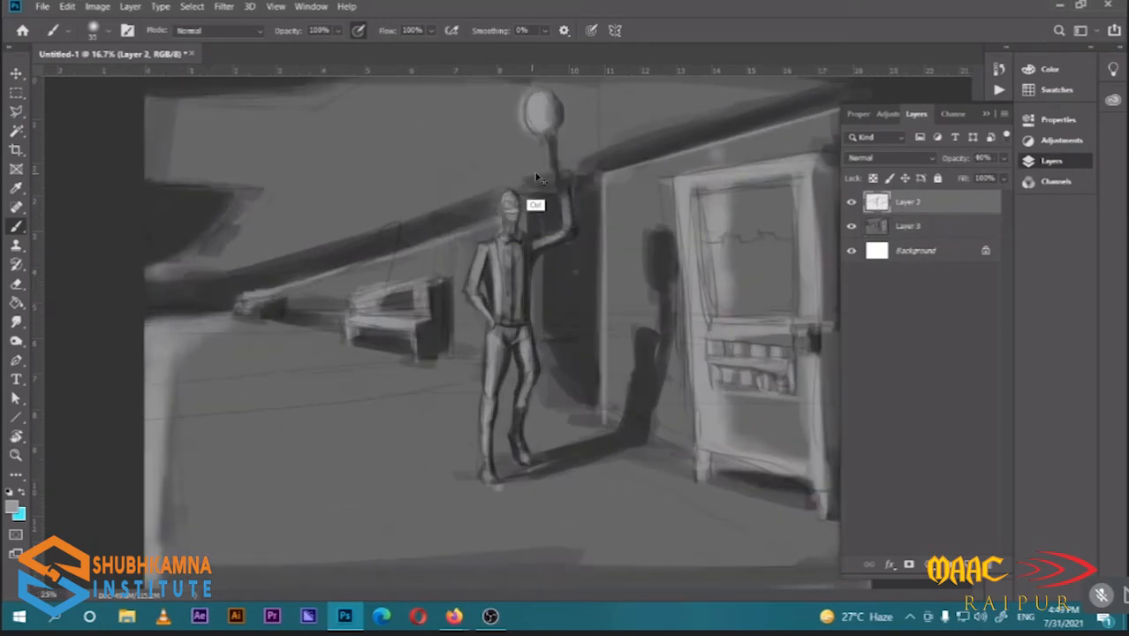
{"action": "key", "text": "ctrl+plus"}
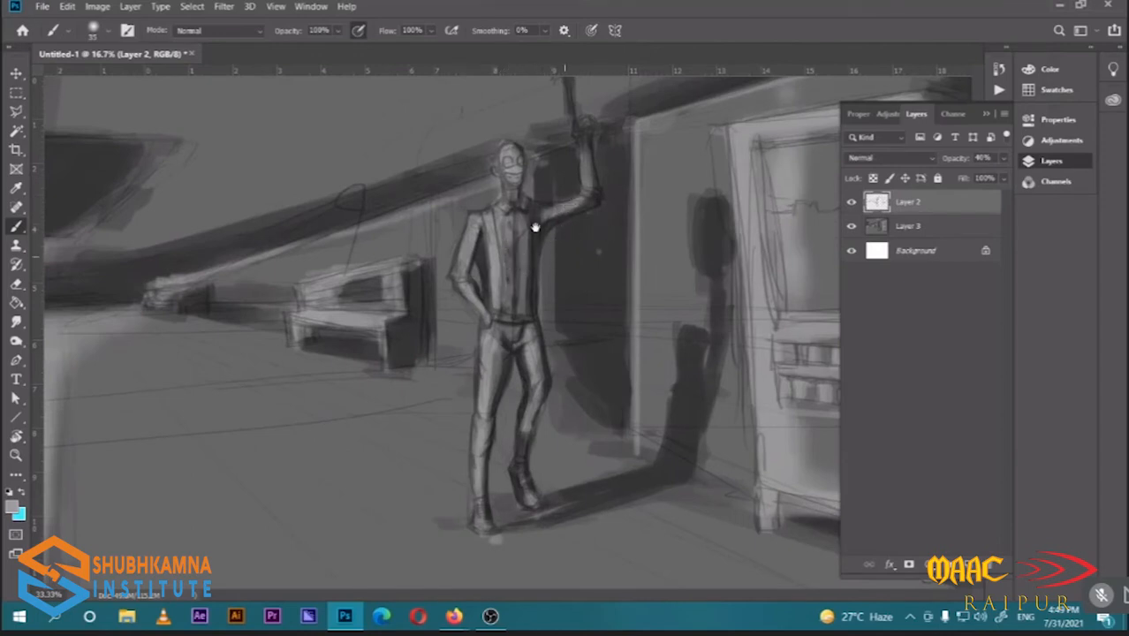
On Layer 3, paint fine near-white highlights on the figure's head, ear, neck and collar with a small brush
{"action": "key", "text": "ctrl+plus"}
{"action": "key", "text": "ctrl+plus"}
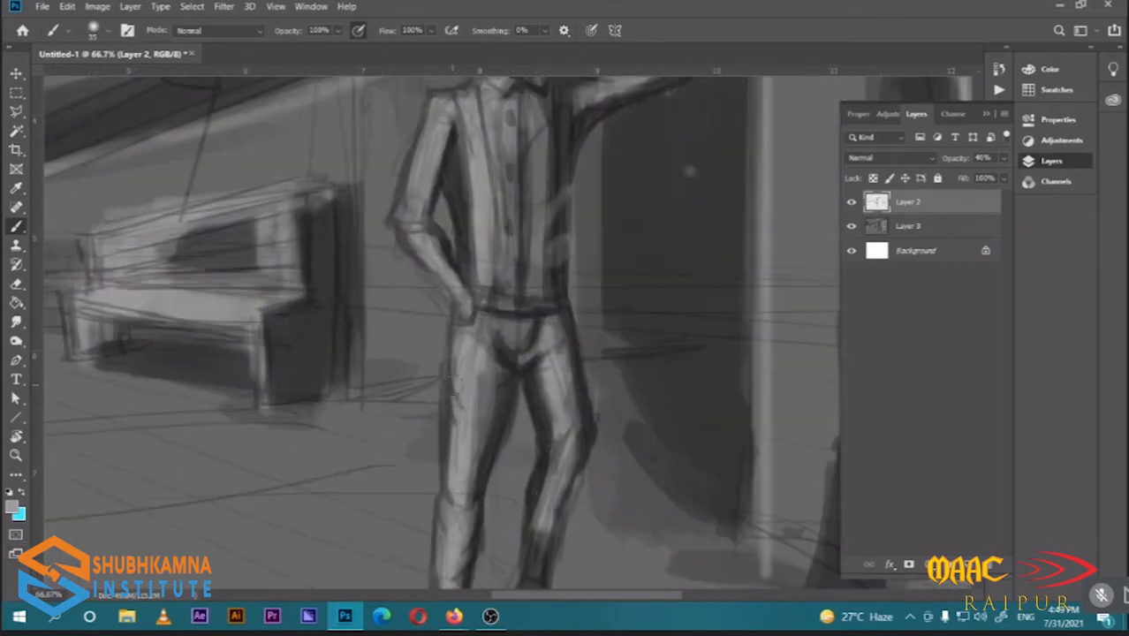
{"action": "key", "text": "ctrl+plus"}
{"action": "key", "text": "ctrl+plus"}
{"action": "key", "text": "ctrl+plus"}
{"action": "key", "text": "ctrl+plus"}
{"action": "key", "text": "ctrl+minus"}
{"action": "key", "text": "ctrl+minus"}
{"action": "key", "text": "ctrl+minus"}
{"action": "left_click_drag", "start_coordinate": [476, 170], "coordinate": [494, 555]}
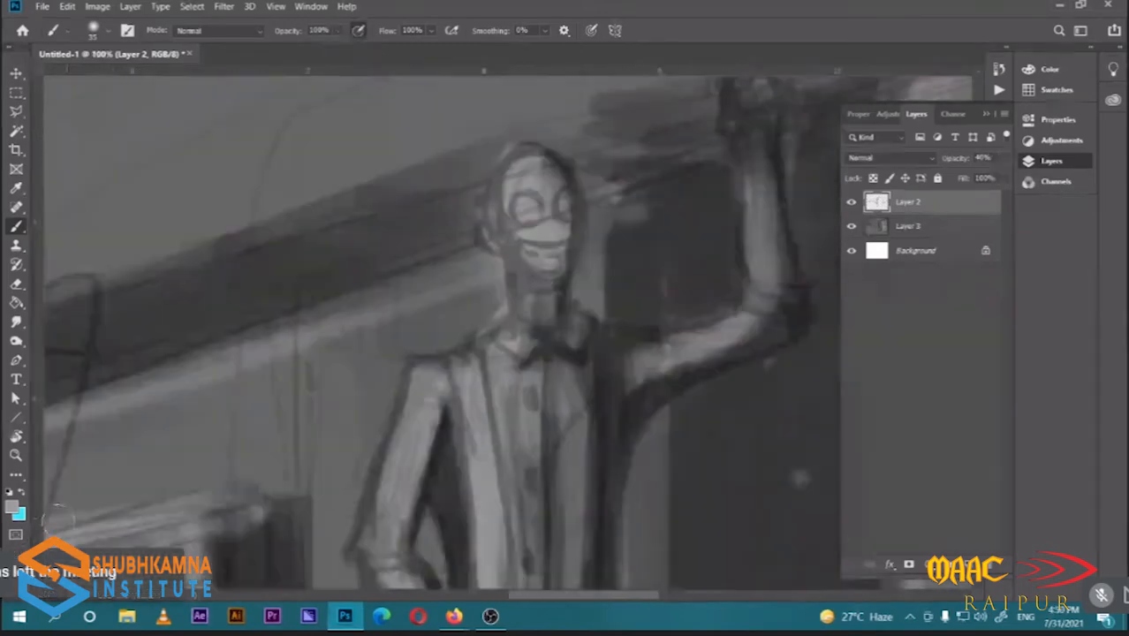
{"action": "left_click", "coordinate": [871, 224]}
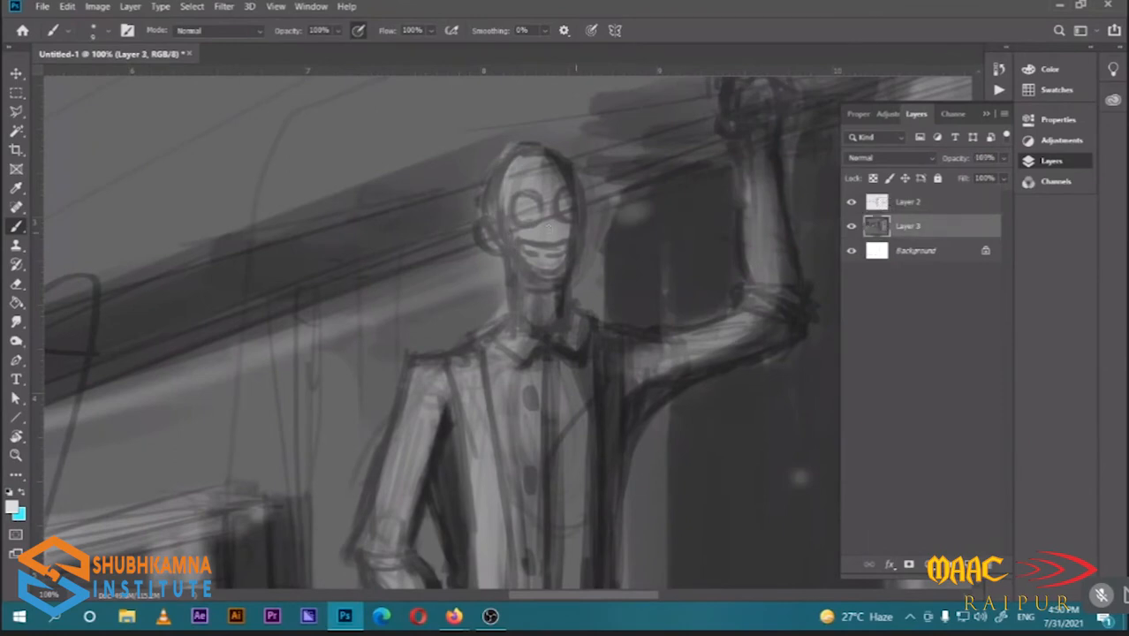
{"action": "mouse_move", "coordinate": [500, 186]}
{"action": "left_mouse_down"}
{"action": "mouse_move", "coordinate": [511, 164]}
{"action": "mouse_move", "coordinate": [517, 237]}
{"action": "mouse_move", "coordinate": [517, 227]}
{"action": "left_mouse_up"}
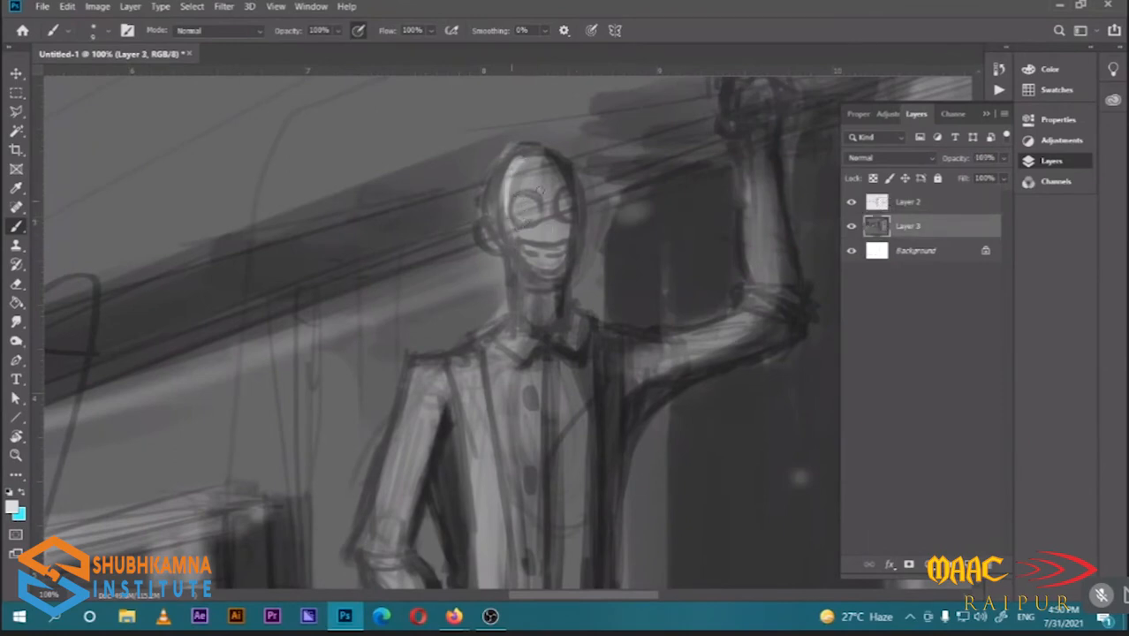
{"action": "left_click_drag", "start_coordinate": [515, 208], "coordinate": [523, 223]}
{"action": "mouse_move", "coordinate": [568, 192]}
{"action": "left_mouse_down"}
{"action": "mouse_move", "coordinate": [540, 279]}
{"action": "mouse_move", "coordinate": [490, 253]}
{"action": "left_mouse_up"}
{"action": "left_click_drag", "start_coordinate": [466, 187], "coordinate": [479, 214]}
{"action": "left_click_drag", "start_coordinate": [497, 280], "coordinate": [452, 310]}
{"action": "left_click_drag", "start_coordinate": [463, 307], "coordinate": [397, 322]}
Paint fine light highlights along the figure's lowered sleeve, raised arm and hand
{"action": "left_click_drag", "start_coordinate": [391, 334], "coordinate": [347, 507]}
{"action": "mouse_move", "coordinate": [568, 281]}
{"action": "left_mouse_down"}
{"action": "mouse_move", "coordinate": [717, 282]}
{"action": "mouse_move", "coordinate": [733, 250]}
{"action": "left_mouse_up"}
{"action": "left_click_drag", "start_coordinate": [761, 159], "coordinate": [639, 389]}
{"action": "left_click_drag", "start_coordinate": [617, 472], "coordinate": [606, 352]}
{"action": "left_click_drag", "start_coordinate": [585, 310], "coordinate": [584, 316]}
{"action": "mouse_move", "coordinate": [595, 298]}
{"action": "left_mouse_down"}
{"action": "mouse_move", "coordinate": [607, 279]}
{"action": "mouse_move", "coordinate": [617, 310]}
{"action": "left_mouse_up"}
{"action": "left_click_drag", "start_coordinate": [622, 287], "coordinate": [650, 319]}
{"action": "mouse_move", "coordinate": [644, 477]}
{"action": "left_mouse_down"}
{"action": "mouse_move", "coordinate": [594, 358]}
{"action": "mouse_move", "coordinate": [549, 371]}
{"action": "left_mouse_up"}
Add fine light strokes to the jacket and down the outer edges of the trouser legs
{"action": "left_click_drag", "start_coordinate": [442, 539], "coordinate": [563, 262]}
{"action": "left_click_drag", "start_coordinate": [298, 375], "coordinate": [376, 482]}
{"action": "left_click_drag", "start_coordinate": [379, 579], "coordinate": [353, 329]}
{"action": "left_click_drag", "start_coordinate": [351, 285], "coordinate": [360, 313]}
{"action": "mouse_move", "coordinate": [360, 424]}
{"action": "left_mouse_down"}
{"action": "mouse_move", "coordinate": [357, 336]}
{"action": "mouse_move", "coordinate": [313, 511]}
{"action": "left_mouse_up"}
{"action": "left_click_drag", "start_coordinate": [336, 512], "coordinate": [355, 340]}
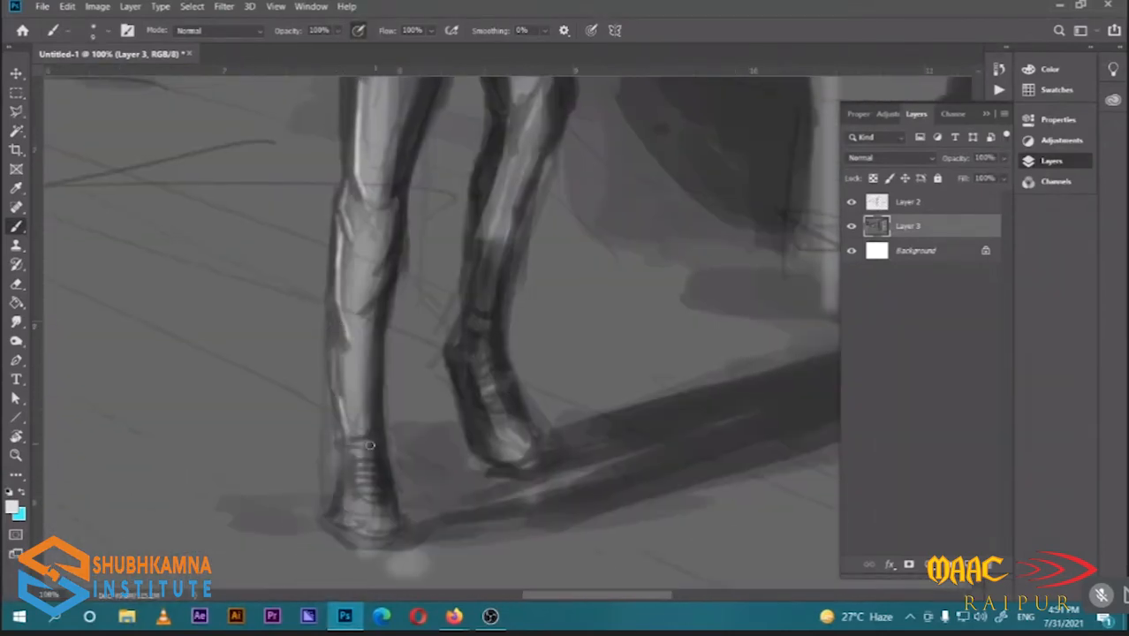
Highlight the figure's shoes and laces and the lower edges of both trouser legs
{"action": "left_click_drag", "start_coordinate": [354, 442], "coordinate": [338, 539]}
{"action": "left_click_drag", "start_coordinate": [535, 428], "coordinate": [513, 458]}
{"action": "left_click_drag", "start_coordinate": [521, 265], "coordinate": [431, 469]}
{"action": "mouse_move", "coordinate": [441, 281]}
{"action": "left_mouse_down"}
{"action": "mouse_move", "coordinate": [446, 359]}
{"action": "mouse_move", "coordinate": [422, 410]}
{"action": "left_mouse_up"}
{"action": "left_click_drag", "start_coordinate": [451, 137], "coordinate": [444, 157]}
{"action": "key", "text": "ctrl+minus"}
{"action": "key", "text": "ctrl+minus"}
{"action": "key", "text": "ctrl+minus"}
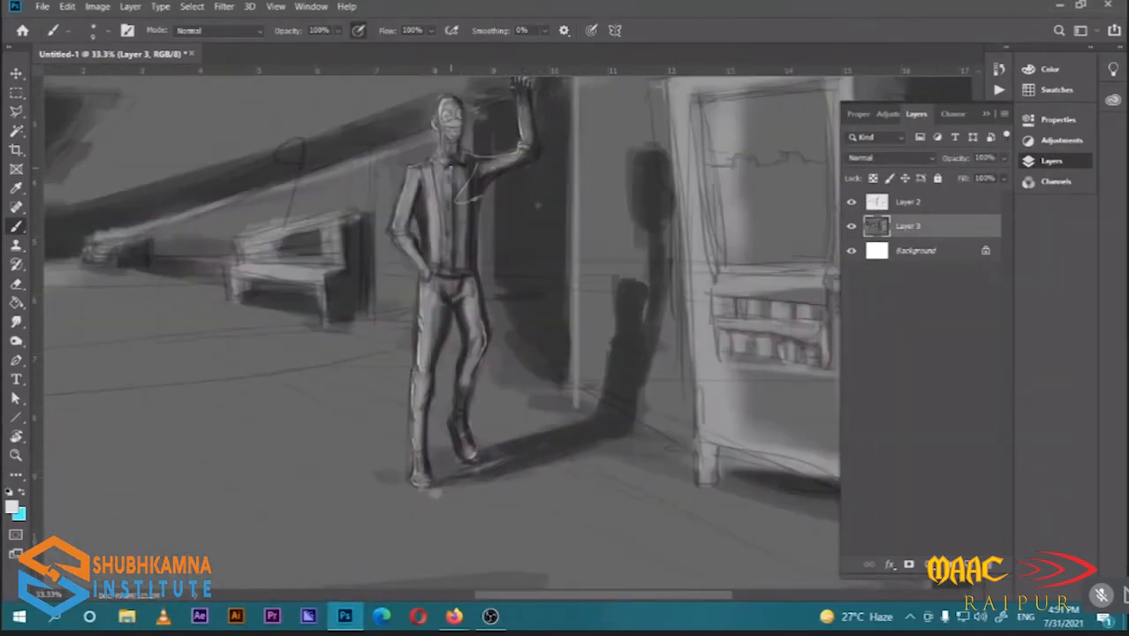
Refine the thin highlights on the figure's shoulder, jacket lapel, shirt front and upper trousers
{"action": "left_click_drag", "start_coordinate": [474, 210], "coordinate": [489, 227]}
{"action": "key", "text": "ctrl+plus"}
{"action": "mouse_move", "coordinate": [428, 155]}
{"action": "left_mouse_down"}
{"action": "mouse_move", "coordinate": [433, 228]}
{"action": "mouse_move", "coordinate": [416, 283]}
{"action": "left_mouse_up"}
{"action": "key", "text": "b"}
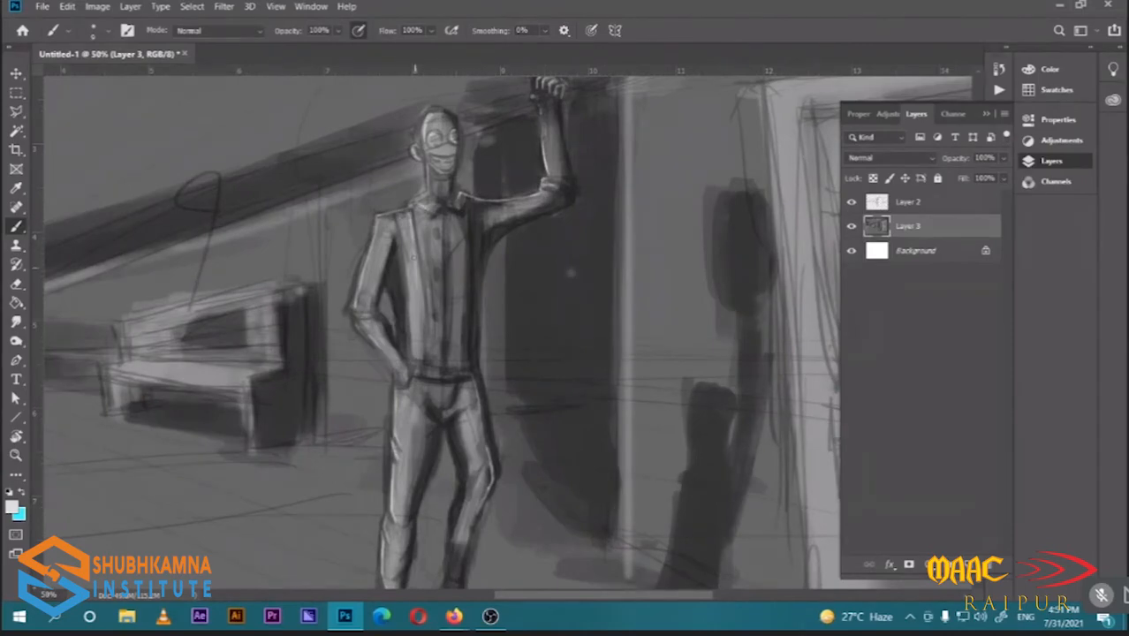
{"action": "left_click_drag", "start_coordinate": [414, 238], "coordinate": [419, 354]}
{"action": "left_click_drag", "start_coordinate": [477, 382], "coordinate": [475, 405]}
{"action": "key", "text": "ctrl+minus"}
{"action": "key", "text": "ctrl+minus"}
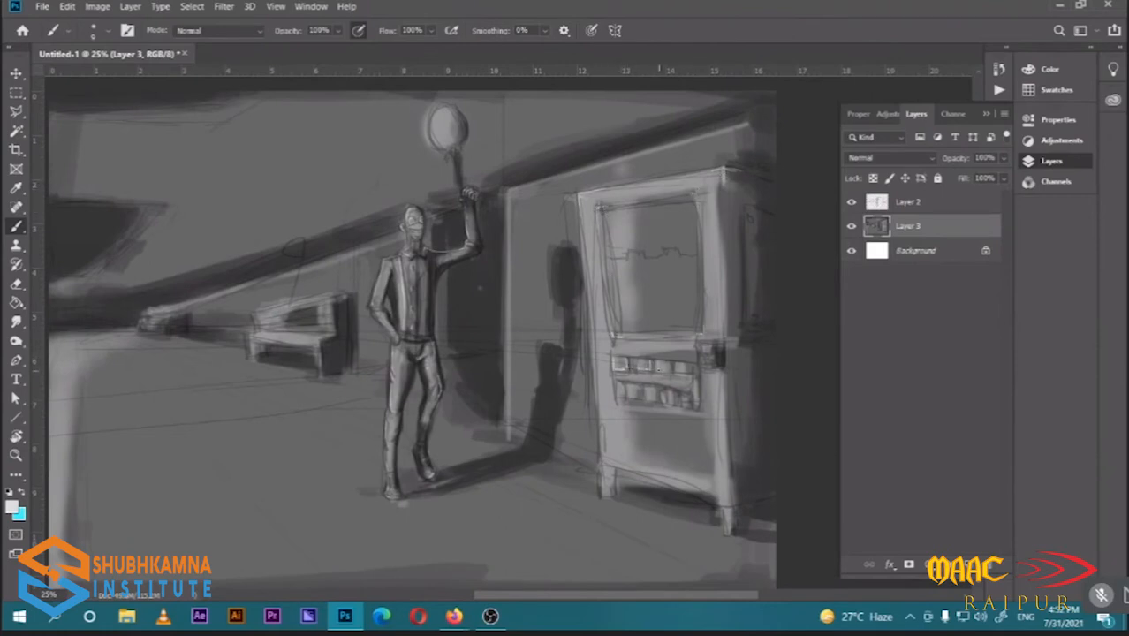
Outline the products in both vending machine rows and the lower window frame with fine light strokes
{"action": "left_click_drag", "start_coordinate": [659, 369], "coordinate": [672, 362]}
{"action": "key", "text": "ctrl+plus"}
{"action": "mouse_move", "coordinate": [740, 391]}
{"action": "left_mouse_down"}
{"action": "mouse_move", "coordinate": [665, 338]}
{"action": "mouse_move", "coordinate": [618, 378]}
{"action": "left_mouse_up"}
{"action": "key", "text": "ctrl+plus"}
{"action": "mouse_move", "coordinate": [617, 349]}
{"action": "left_mouse_down"}
{"action": "mouse_move", "coordinate": [635, 380]}
{"action": "mouse_move", "coordinate": [652, 379]}
{"action": "left_mouse_up"}
{"action": "mouse_move", "coordinate": [678, 352]}
{"action": "left_mouse_down"}
{"action": "mouse_move", "coordinate": [677, 386]}
{"action": "mouse_move", "coordinate": [694, 360]}
{"action": "left_mouse_up"}
{"action": "mouse_move", "coordinate": [705, 357]}
{"action": "left_mouse_down"}
{"action": "mouse_move", "coordinate": [733, 363]}
{"action": "mouse_move", "coordinate": [736, 391]}
{"action": "left_mouse_up"}
{"action": "left_click_drag", "start_coordinate": [749, 362], "coordinate": [764, 398]}
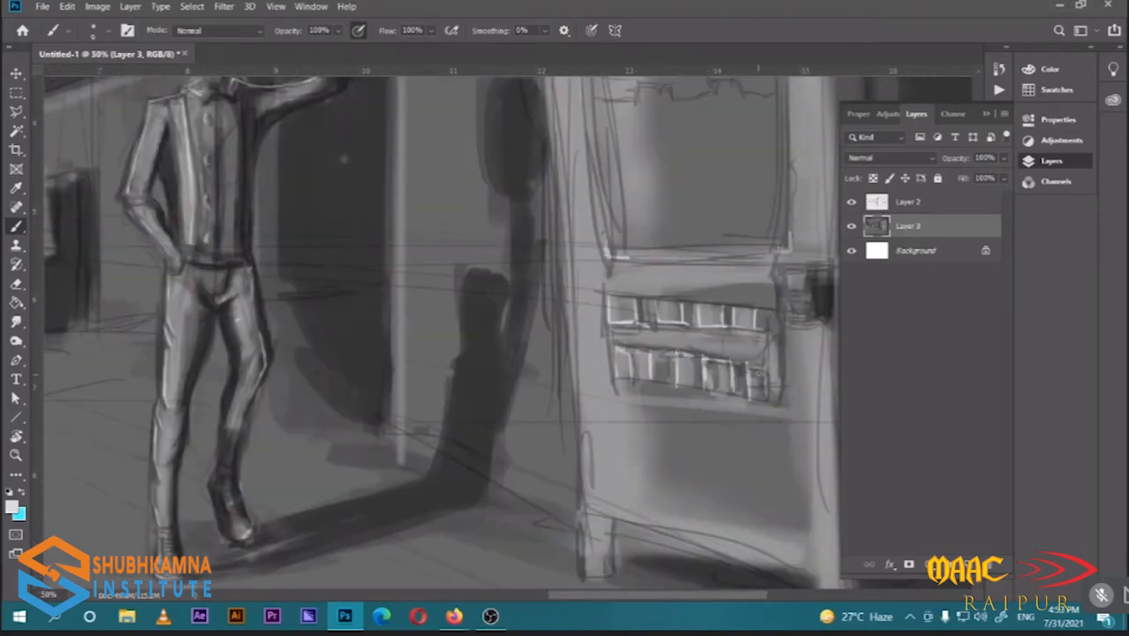
{"action": "key", "text": "ctrl+minus"}
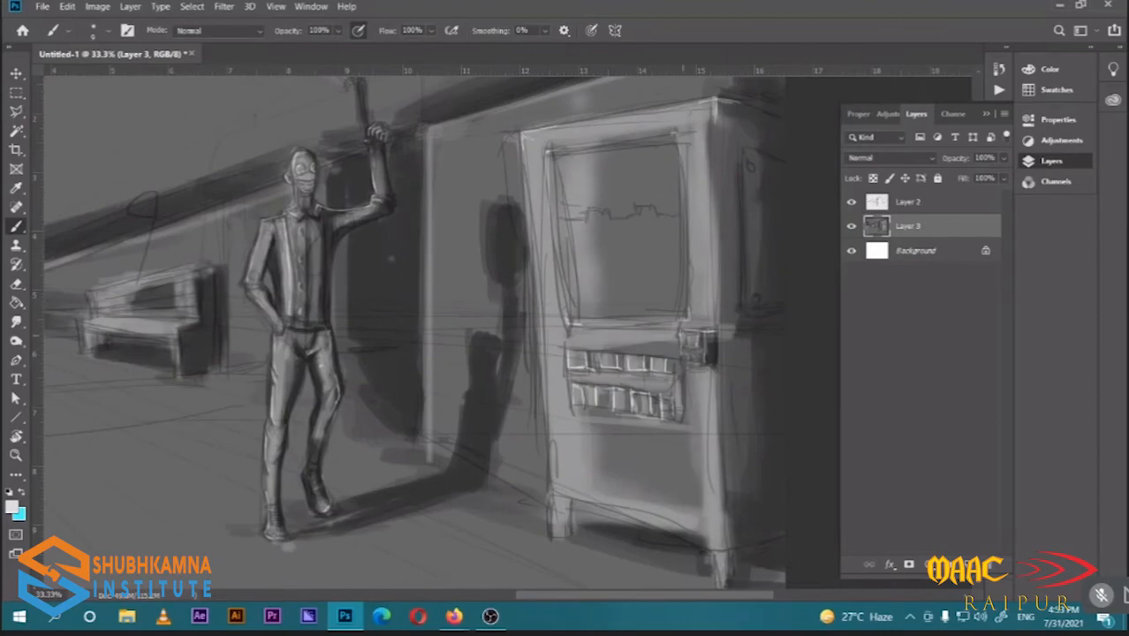
{"action": "key", "text": "ctrl+minus"}
{"action": "key", "text": "ctrl+minus"}
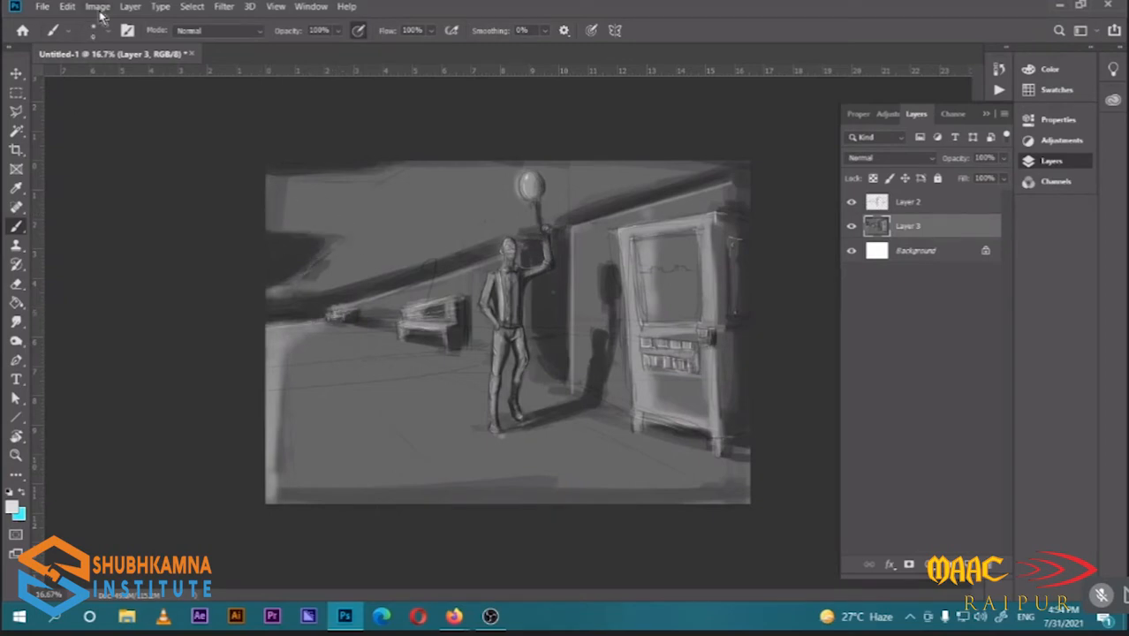
Flip the whole canvas horizontally
{"action": "left_click", "coordinate": [130, 7]}
{"action": "mouse_move", "coordinate": [97, 6]}
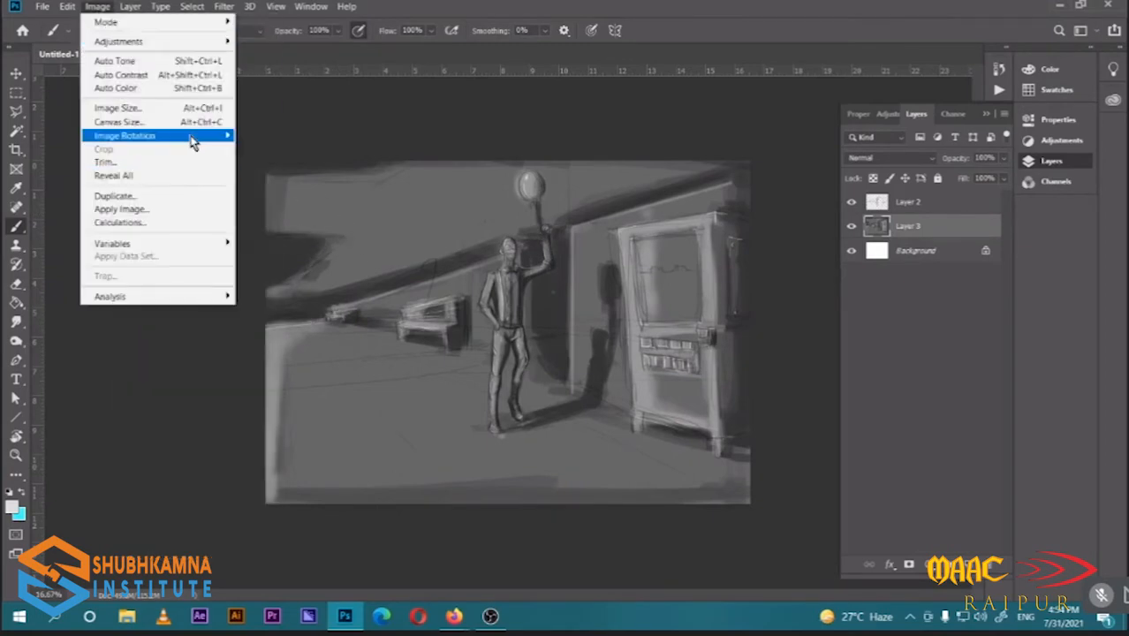
{"action": "mouse_move", "coordinate": [193, 141]}
{"action": "left_click", "coordinate": [284, 195]}
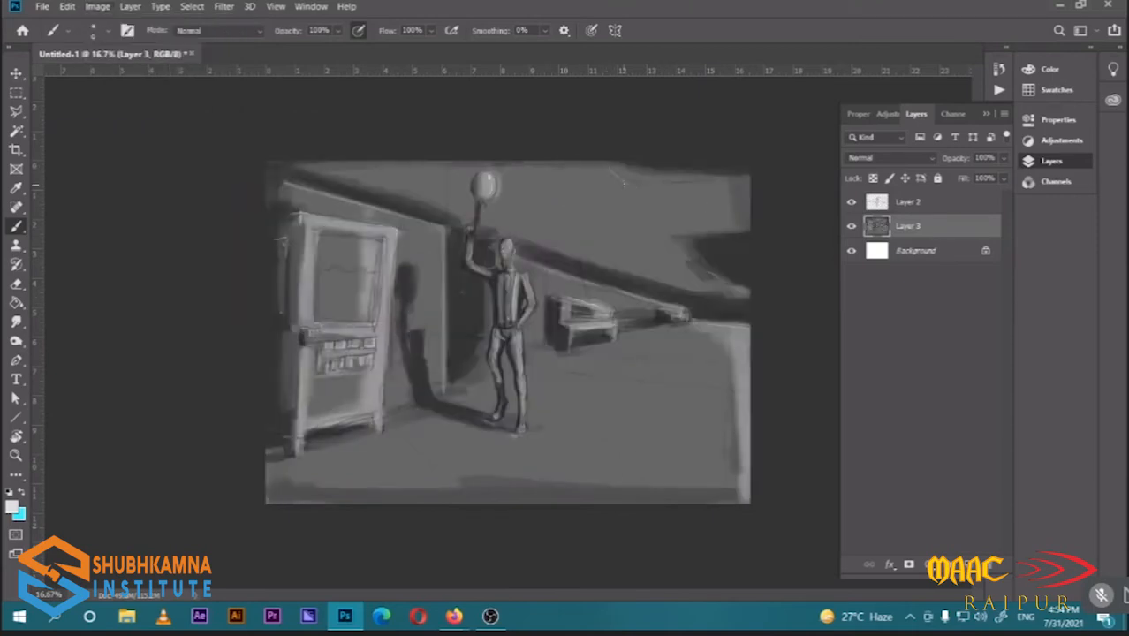
Draw thin light outlines around the two dark ceiling panels above the benches
{"action": "left_click_drag", "start_coordinate": [629, 184], "coordinate": [751, 176]}
{"action": "mouse_move", "coordinate": [671, 237]}
{"action": "left_mouse_down"}
{"action": "mouse_move", "coordinate": [729, 289]}
{"action": "mouse_move", "coordinate": [700, 249]}
{"action": "mouse_move", "coordinate": [731, 281]}
{"action": "left_mouse_up"}
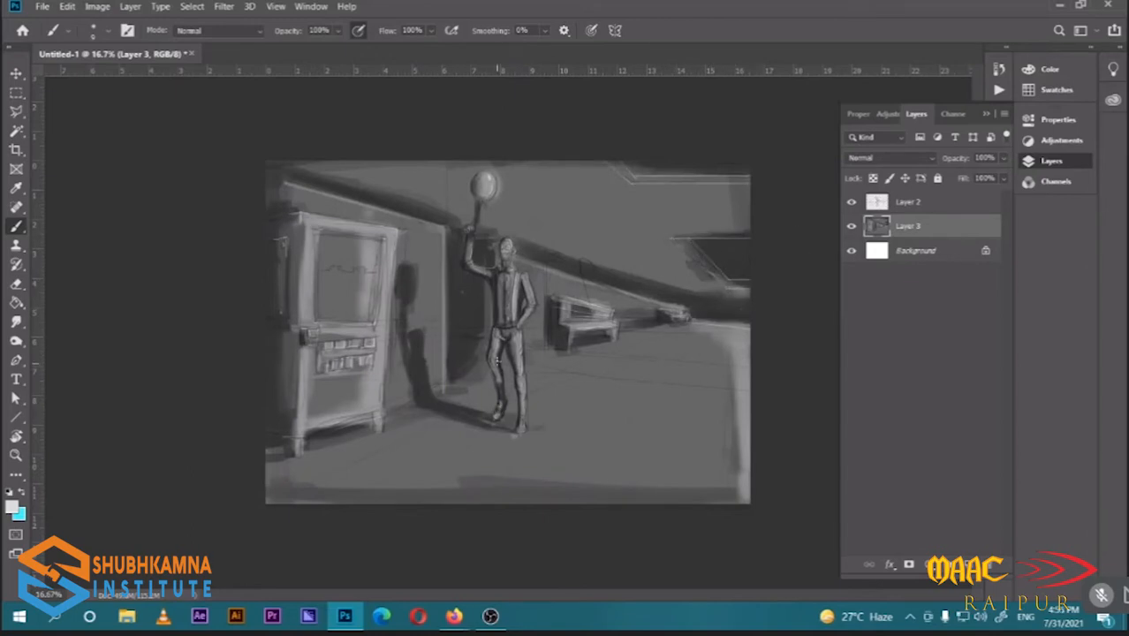
{"action": "left_click_drag", "start_coordinate": [501, 309], "coordinate": [496, 268]}
Set the foreground colour to dark grey #2b2b2b and darken the vending machine's window and product rows
{"action": "left_click", "coordinate": [13, 508]}
{"action": "left_click", "coordinate": [499, 283]}
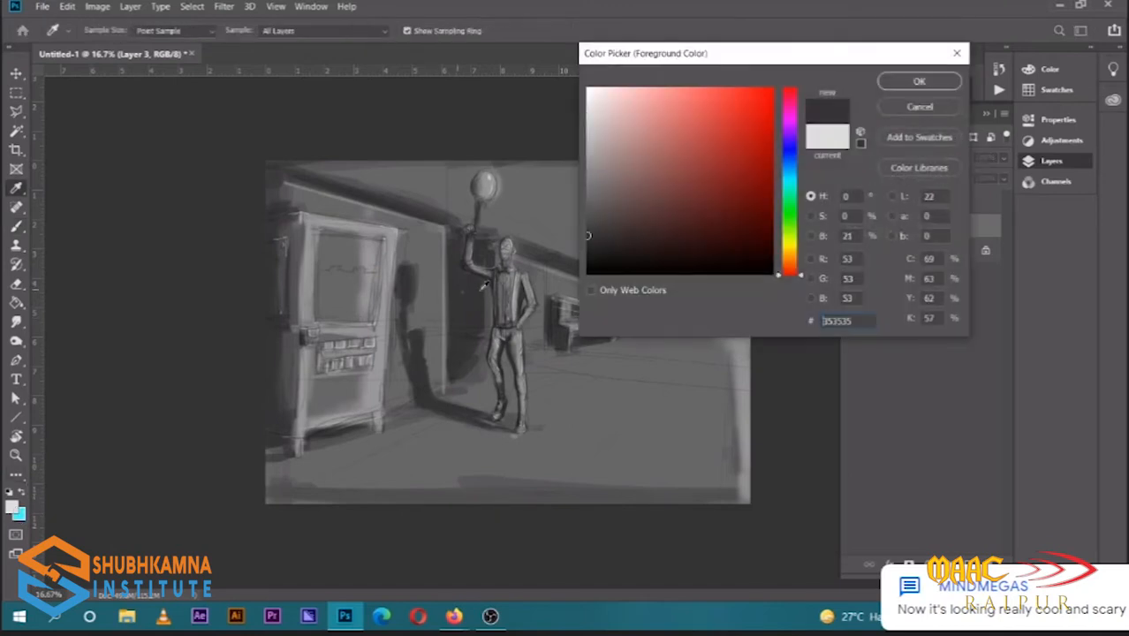
{"action": "left_click", "coordinate": [919, 80]}
{"action": "mouse_move", "coordinate": [322, 234]}
{"action": "left_mouse_down"}
{"action": "mouse_move", "coordinate": [320, 296]}
{"action": "mouse_move", "coordinate": [356, 324]}
{"action": "mouse_move", "coordinate": [372, 319]}
{"action": "left_mouse_up"}
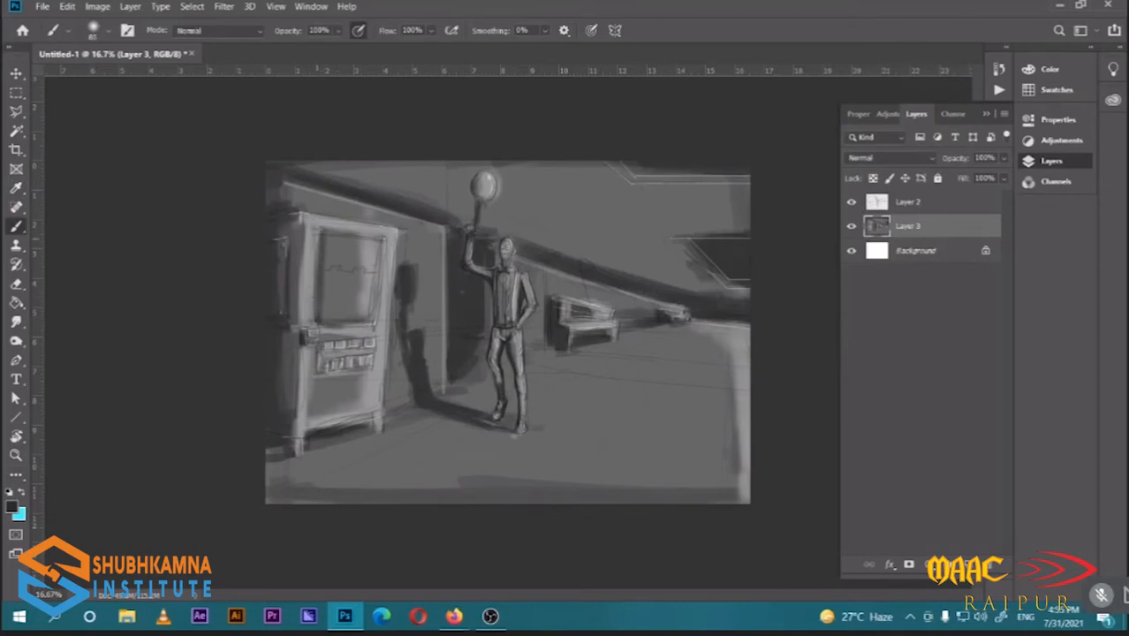
{"action": "mouse_move", "coordinate": [326, 237]}
{"action": "left_mouse_down"}
{"action": "mouse_move", "coordinate": [378, 234]}
{"action": "mouse_move", "coordinate": [316, 263]}
{"action": "left_mouse_up"}
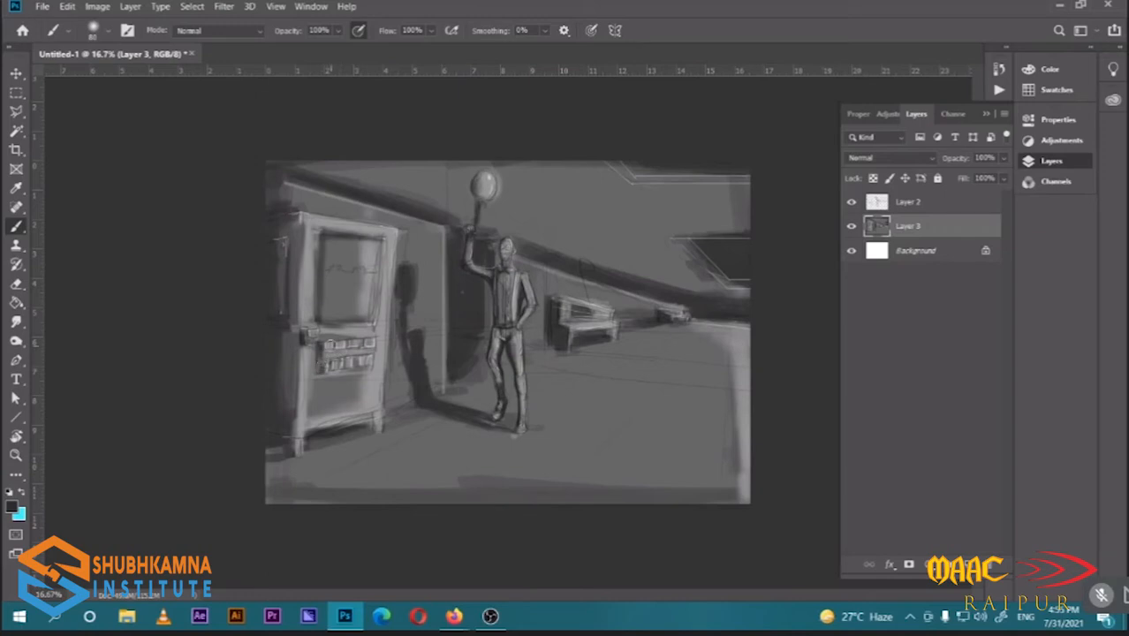
{"action": "mouse_move", "coordinate": [333, 345]}
{"action": "left_mouse_down"}
{"action": "mouse_move", "coordinate": [335, 368]}
{"action": "mouse_move", "coordinate": [359, 368]}
{"action": "left_mouse_up"}
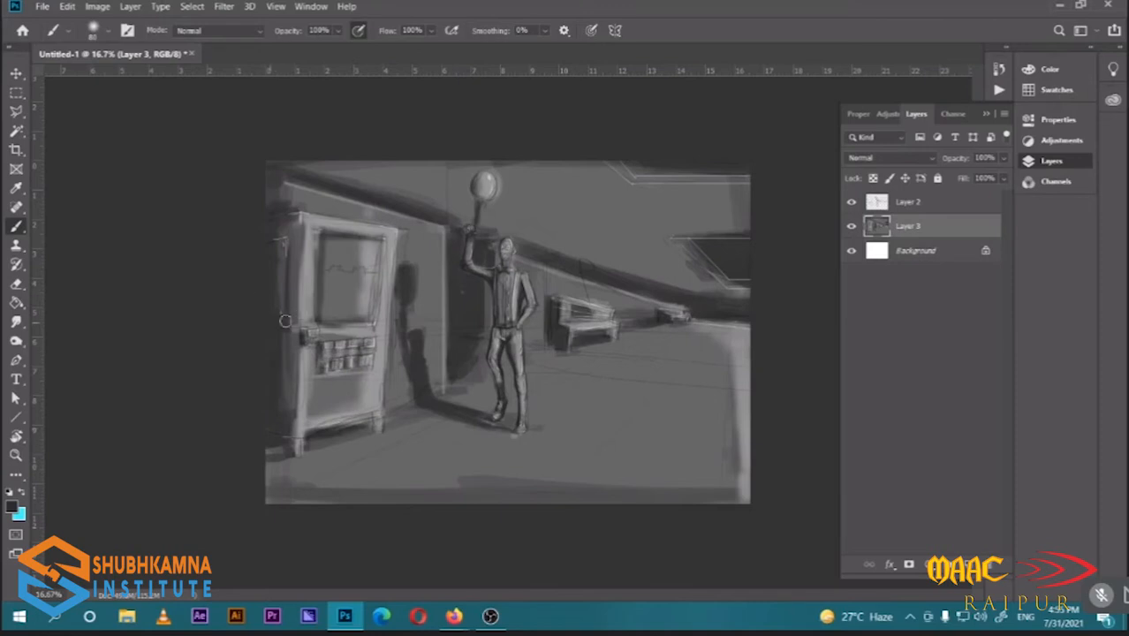
Darken the roof beam above the vending machine and the shadowed recess behind the figure
{"action": "left_click_drag", "start_coordinate": [270, 174], "coordinate": [301, 210]}
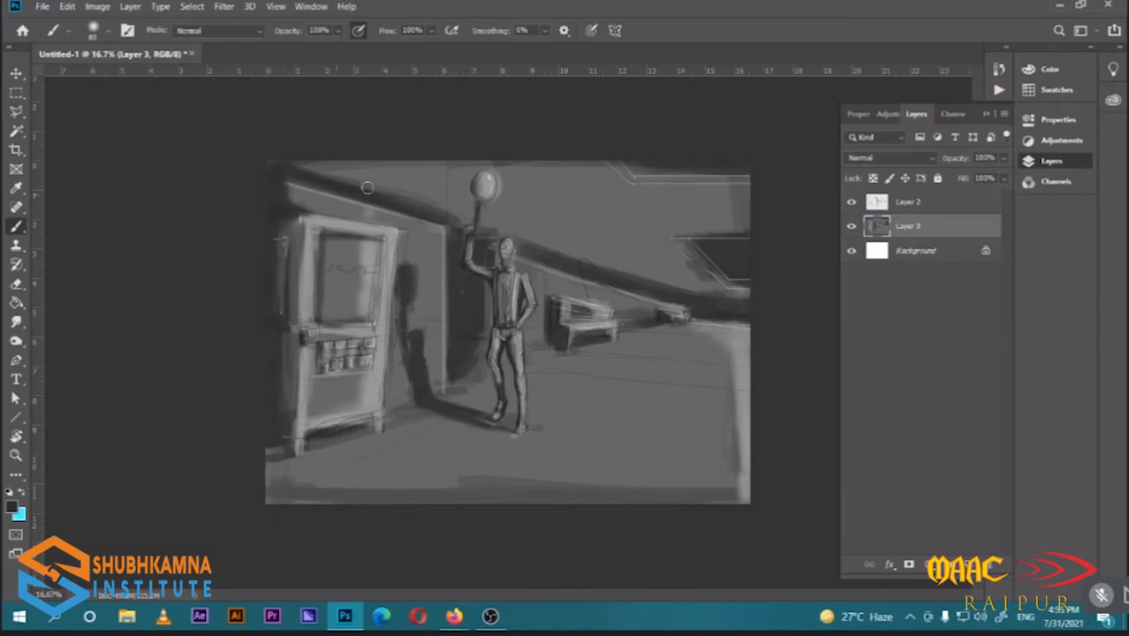
{"action": "mouse_move", "coordinate": [464, 336]}
{"action": "left_mouse_down"}
{"action": "mouse_move", "coordinate": [486, 347]}
{"action": "mouse_move", "coordinate": [485, 287]}
{"action": "left_mouse_up"}
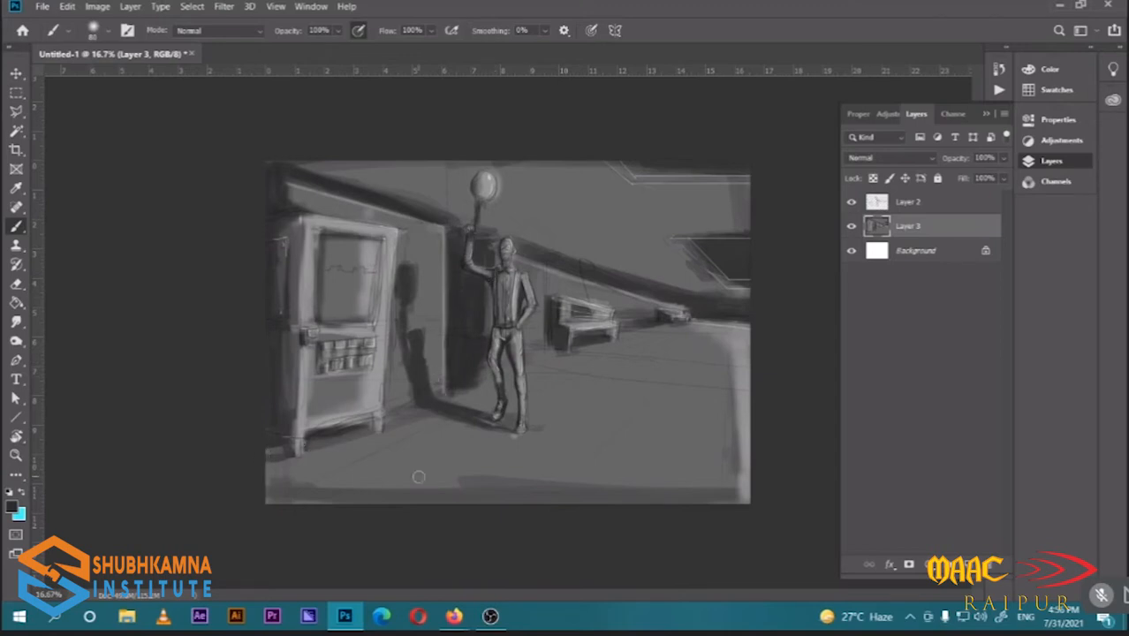
{"action": "key", "text": "z"}
{"action": "key", "text": "b"}
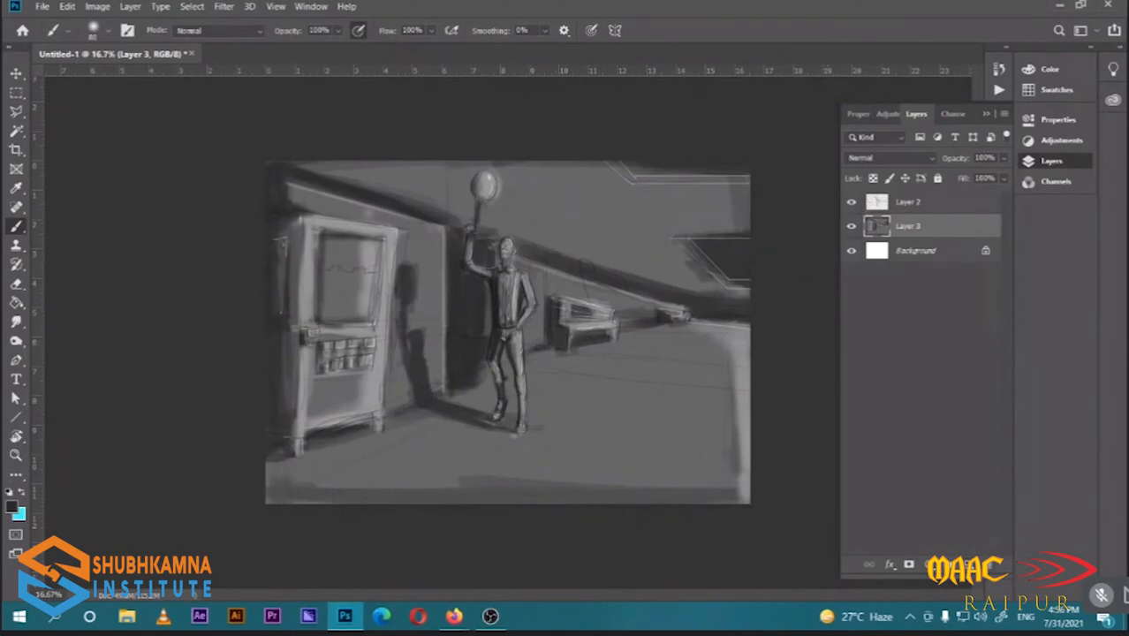
Add a new layer between the shading and the sketch and set its blend mode to Color
{"action": "left_click", "coordinate": [962, 564]}
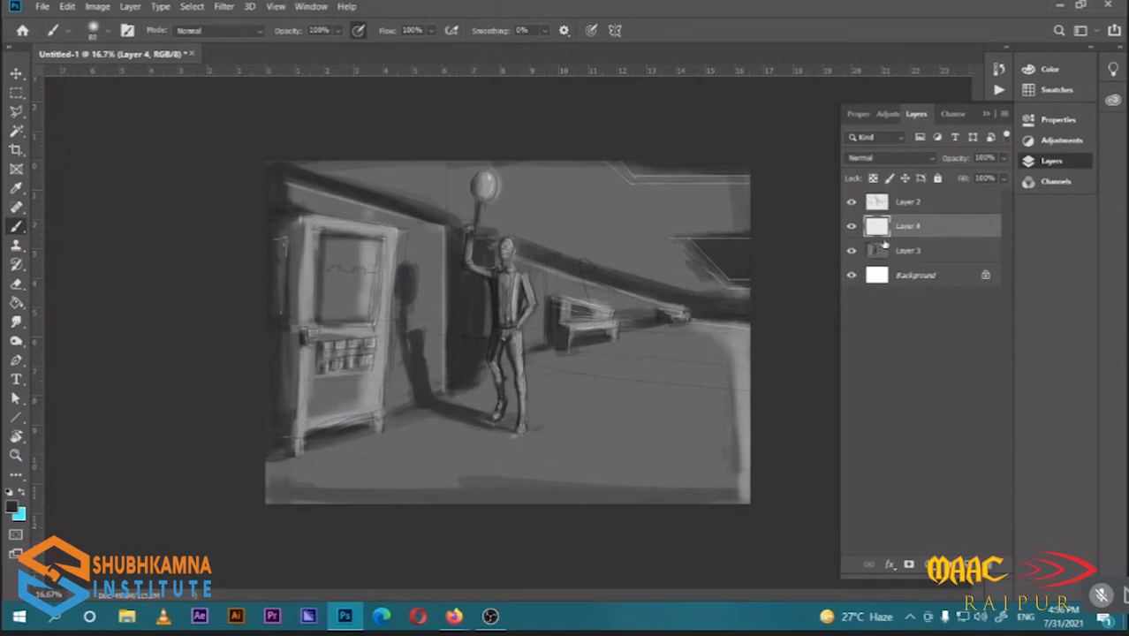
{"action": "left_click", "coordinate": [910, 159]}
{"action": "left_click", "coordinate": [861, 507]}
Set the foreground colour to near-white #f4f4f4 for painting on the new layer
{"action": "left_click", "coordinate": [12, 508]}
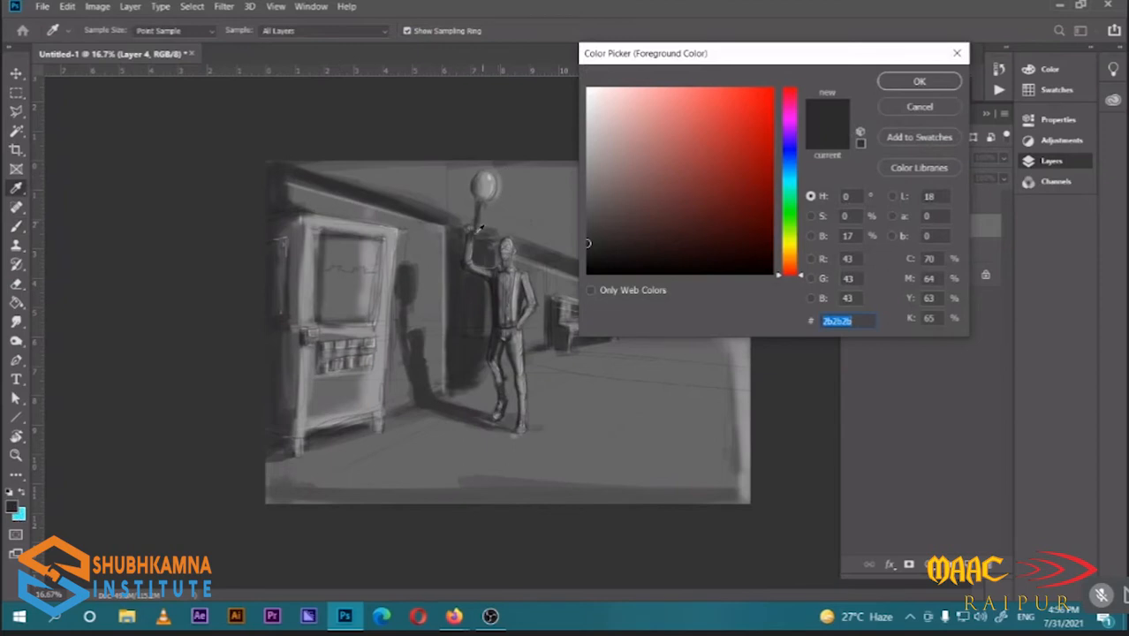
{"action": "left_click", "coordinate": [791, 184]}
{"action": "left_click", "coordinate": [628, 144]}
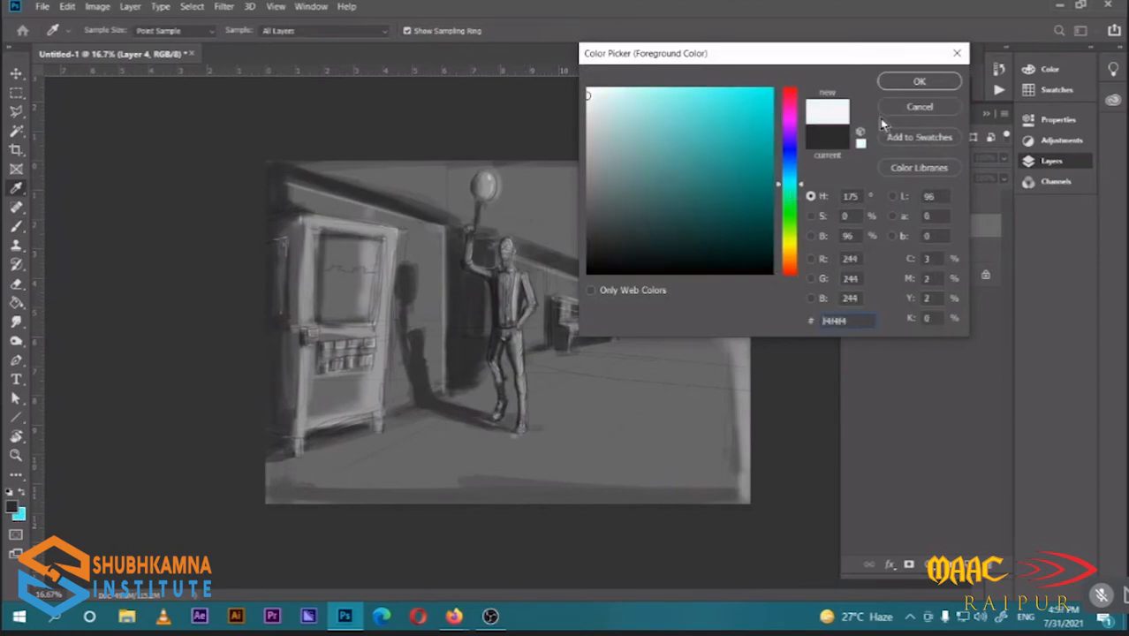
{"action": "left_click", "coordinate": [898, 79]}
{"action": "key", "text": "ctrl+plus"}
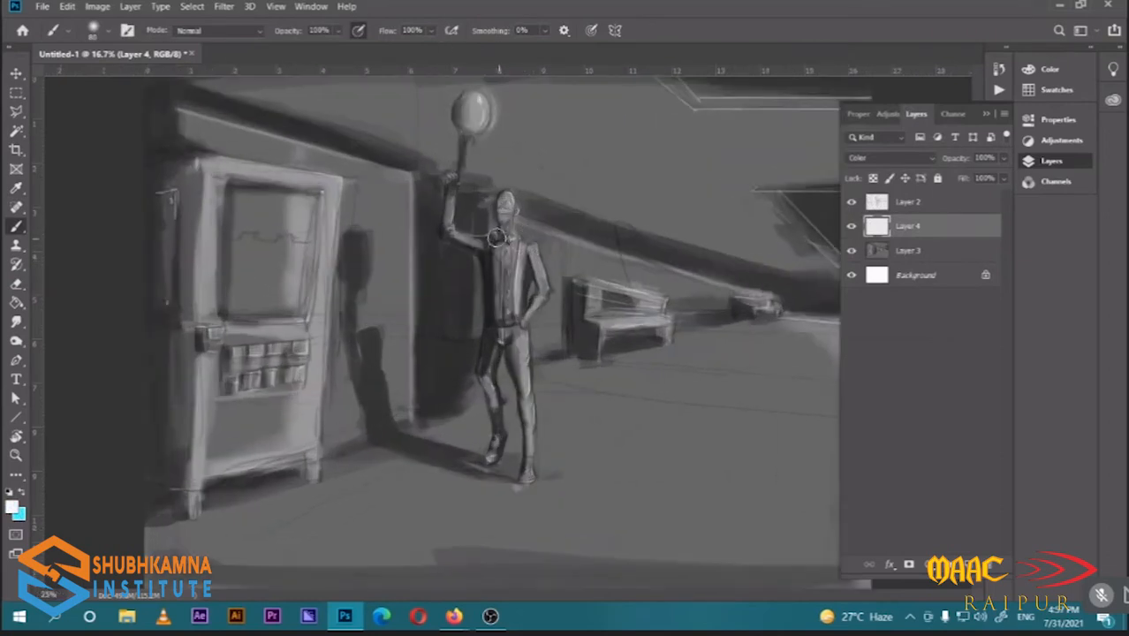
{"action": "key", "text": "ctrl+plus"}
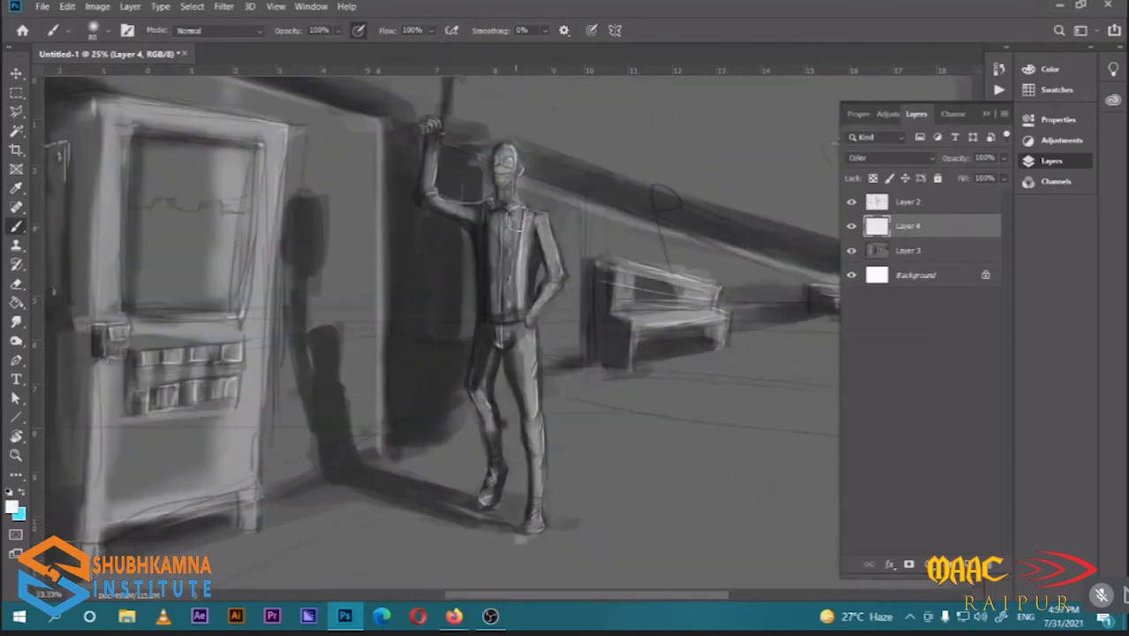
Switch the brush to the textured flat tip at 50 px with a 14° angle
{"action": "scroll", "coordinate": [529, 281], "scroll_direction": "up", "scroll_amount": 1}
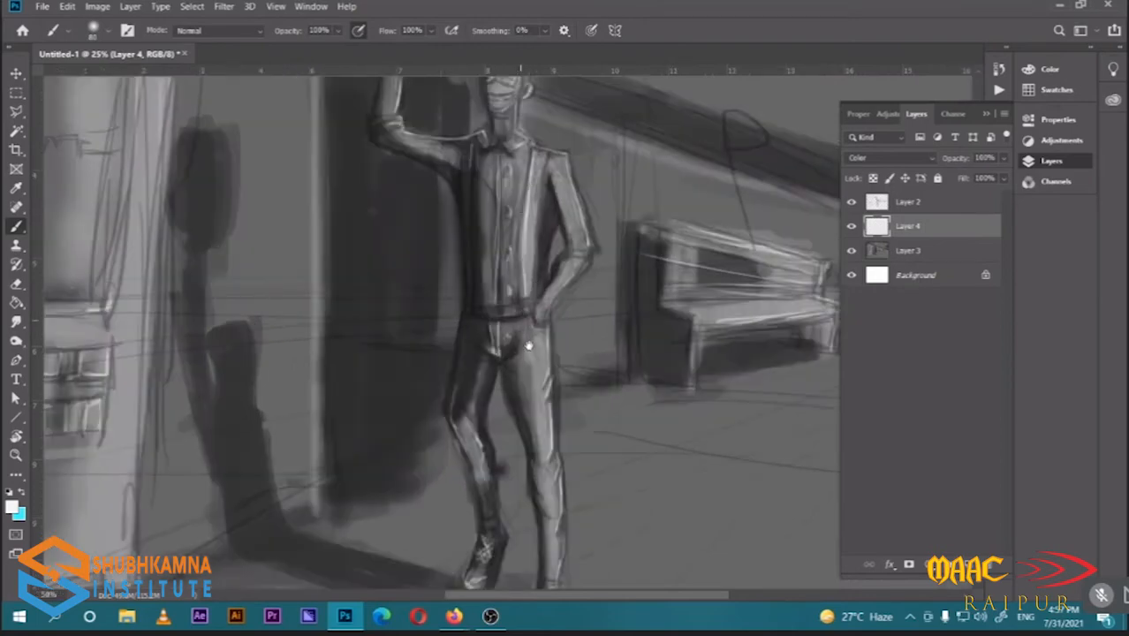
{"action": "left_click_drag", "start_coordinate": [525, 195], "coordinate": [546, 411]}
{"action": "left_click", "coordinate": [107, 32]}
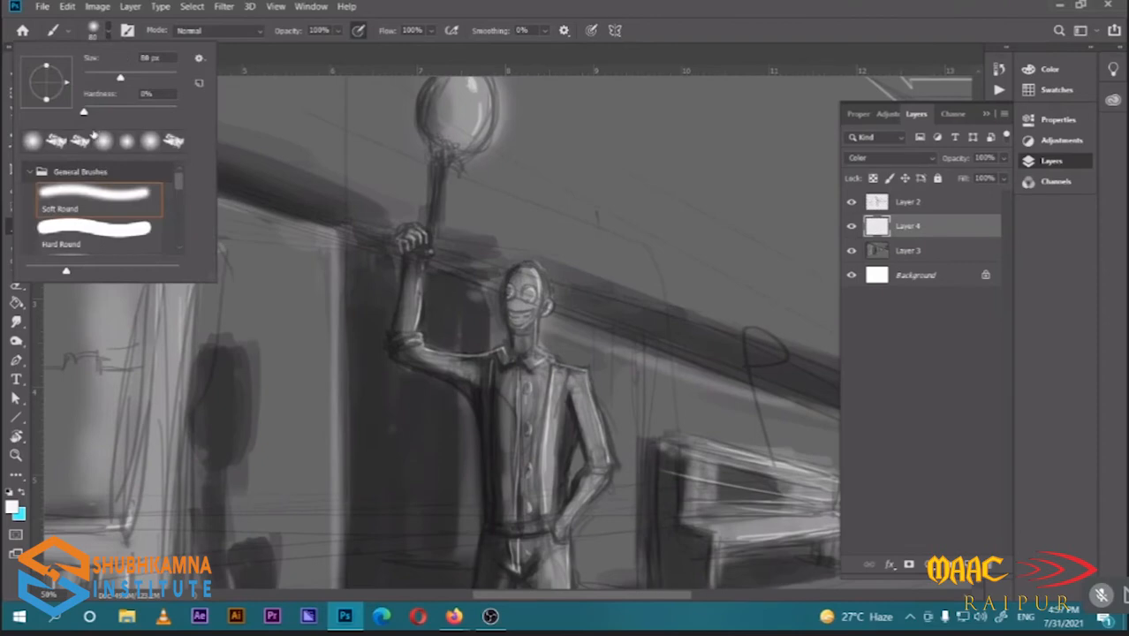
{"action": "left_click", "coordinate": [82, 141]}
{"action": "left_click", "coordinate": [538, 10]}
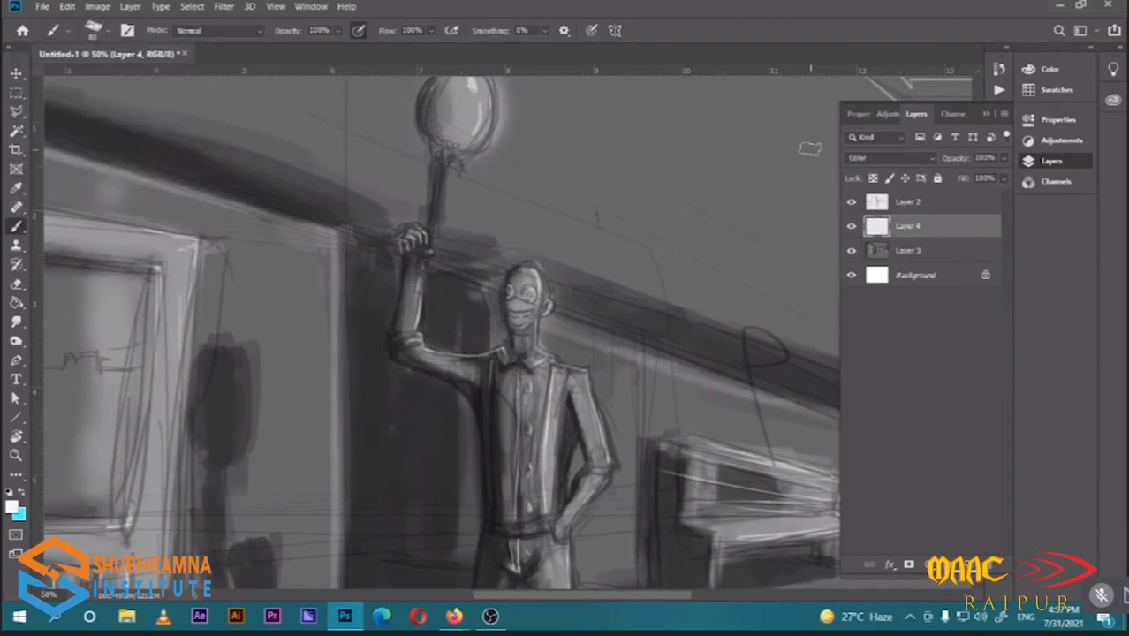
{"action": "key", "text": "F5"}
{"action": "left_click", "coordinate": [835, 227]}
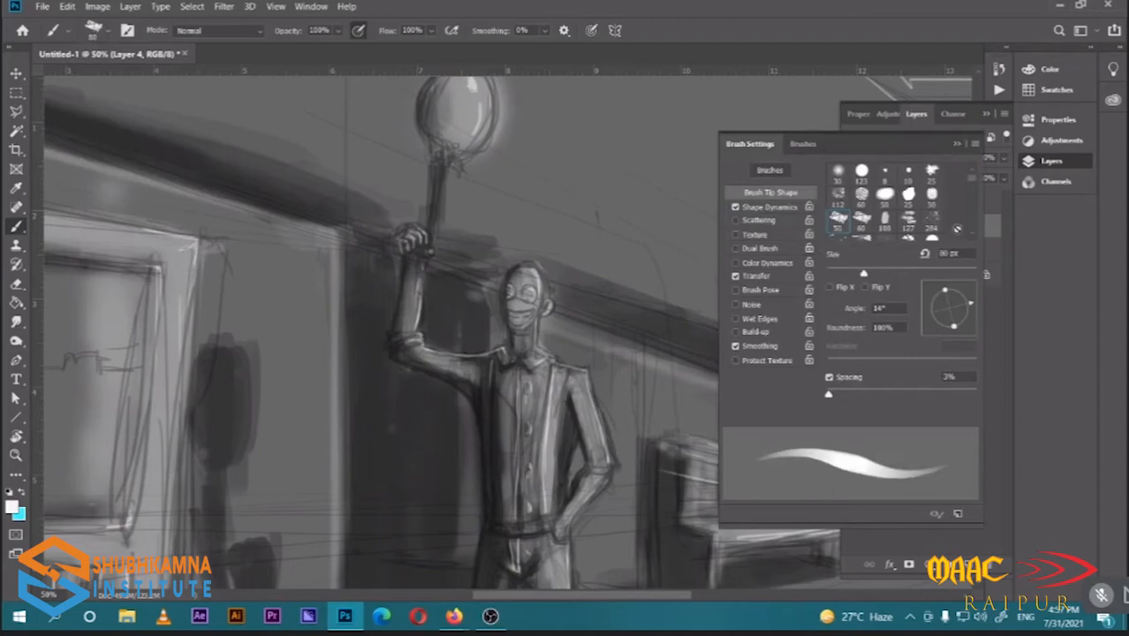
{"action": "mouse_move", "coordinate": [865, 277]}
{"action": "left_mouse_down"}
{"action": "mouse_move", "coordinate": [973, 280]}
{"action": "mouse_move", "coordinate": [841, 277]}
{"action": "left_mouse_up"}
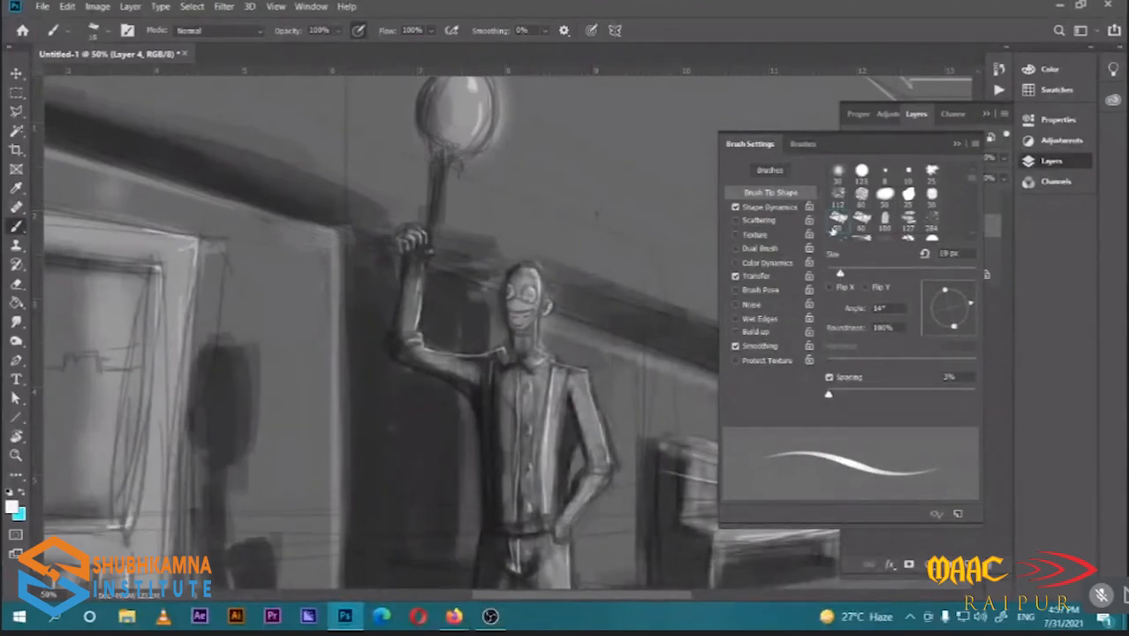
{"action": "left_click", "coordinate": [835, 227]}
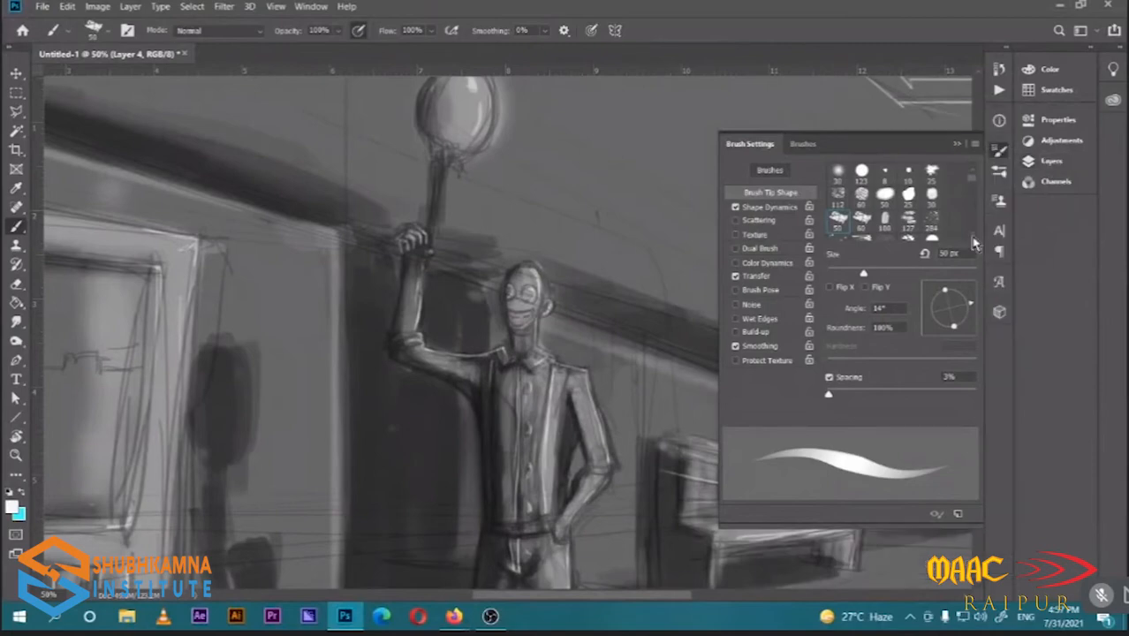
{"action": "left_click", "coordinate": [1052, 161]}
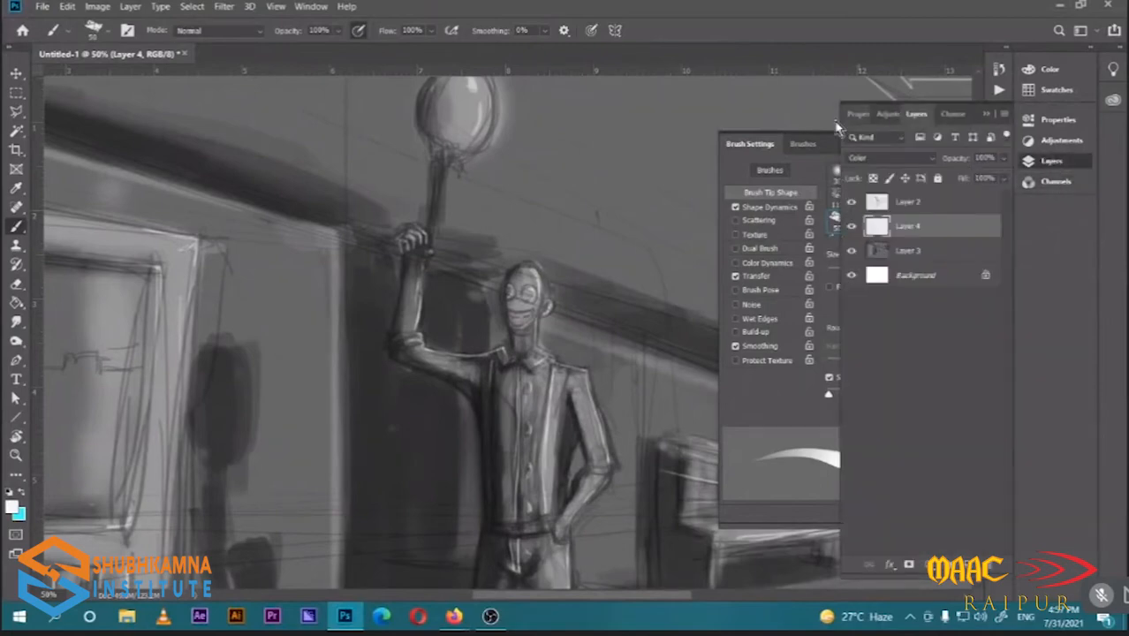
{"action": "left_click", "coordinate": [1034, 163]}
{"action": "left_click", "coordinate": [1037, 165]}
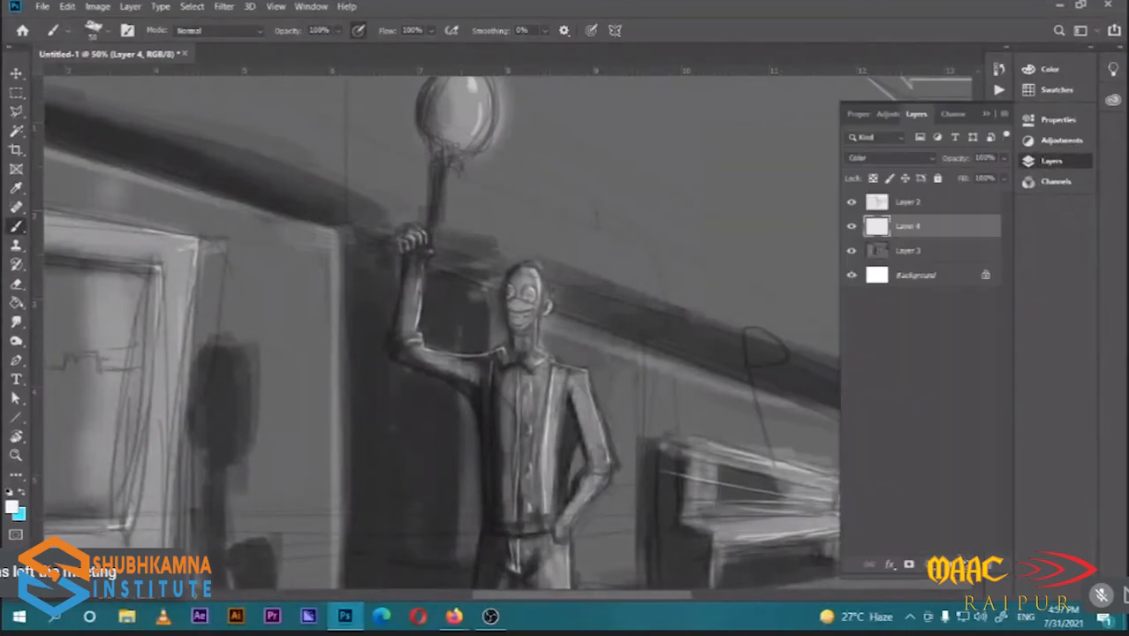
Add a new layer above the Color-mode layer and paint the figure's face near-white with cyan eyes
{"action": "left_click", "coordinate": [968, 564]}
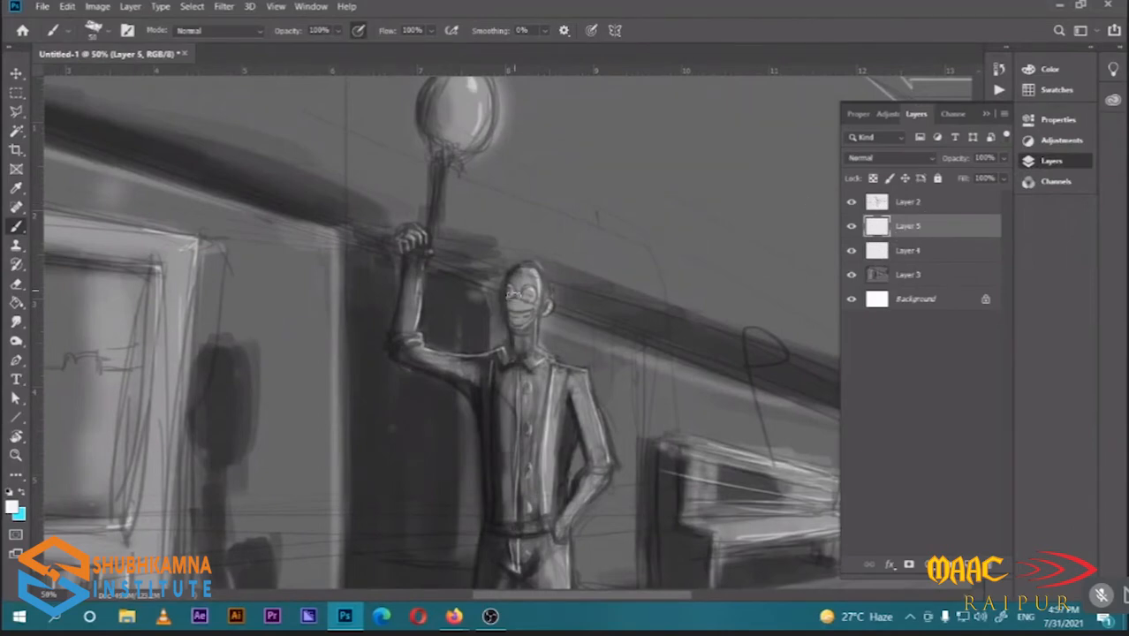
{"action": "mouse_move", "coordinate": [512, 294]}
{"action": "left_mouse_down"}
{"action": "mouse_move", "coordinate": [524, 278]}
{"action": "mouse_move", "coordinate": [520, 300]}
{"action": "mouse_move", "coordinate": [517, 276]}
{"action": "mouse_move", "coordinate": [536, 280]}
{"action": "mouse_move", "coordinate": [521, 287]}
{"action": "mouse_move", "coordinate": [528, 275]}
{"action": "mouse_move", "coordinate": [525, 319]}
{"action": "mouse_move", "coordinate": [522, 277]}
{"action": "mouse_move", "coordinate": [516, 315]}
{"action": "left_mouse_up"}
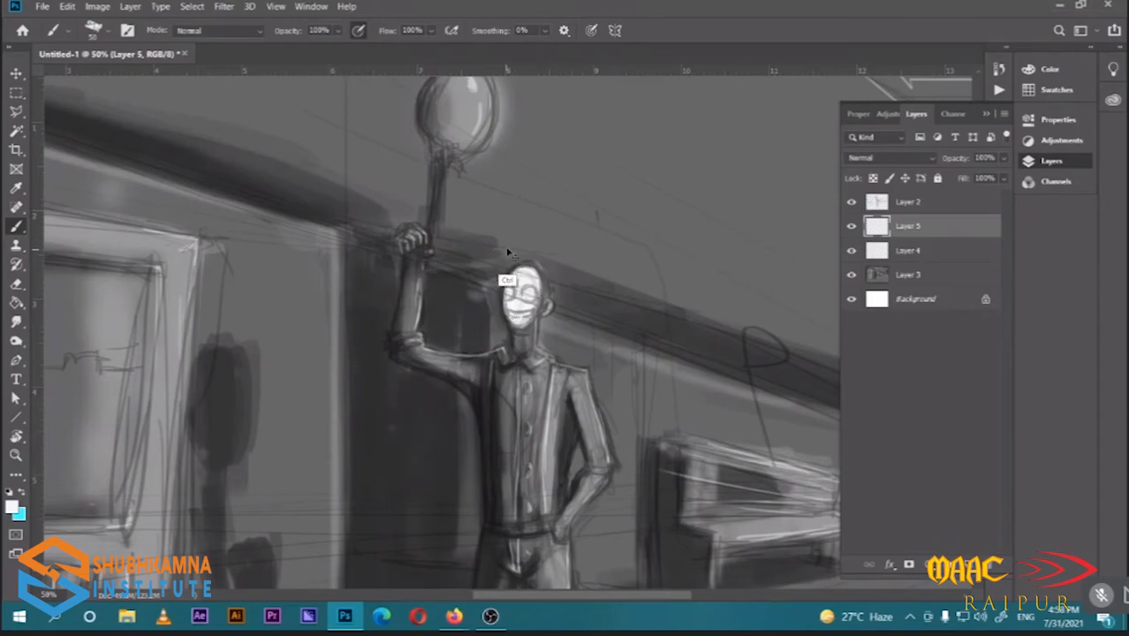
{"action": "scroll", "coordinate": [502, 326], "scroll_direction": "up", "scroll_amount": 1}
{"action": "left_click", "coordinate": [21, 493]}
{"action": "left_click_drag", "start_coordinate": [504, 269], "coordinate": [507, 288]}
{"action": "mouse_move", "coordinate": [528, 284]}
{"action": "left_mouse_down"}
{"action": "mouse_move", "coordinate": [507, 316]}
{"action": "mouse_move", "coordinate": [540, 313]}
{"action": "left_mouse_up"}
Outline the figure's grinning mouth in bright red with a smaller brush
{"action": "key", "text": "bracketleft"}
{"action": "key", "text": "bracketleft"}
{"action": "key", "text": "bracketleft"}
{"action": "key", "text": "bracketleft"}
{"action": "key", "text": "bracketleft"}
{"action": "key", "text": "bracketleft"}
{"action": "left_click", "coordinate": [13, 507]}
{"action": "left_click", "coordinate": [789, 270]}
{"action": "left_click", "coordinate": [775, 91]}
{"action": "left_click", "coordinate": [909, 87]}
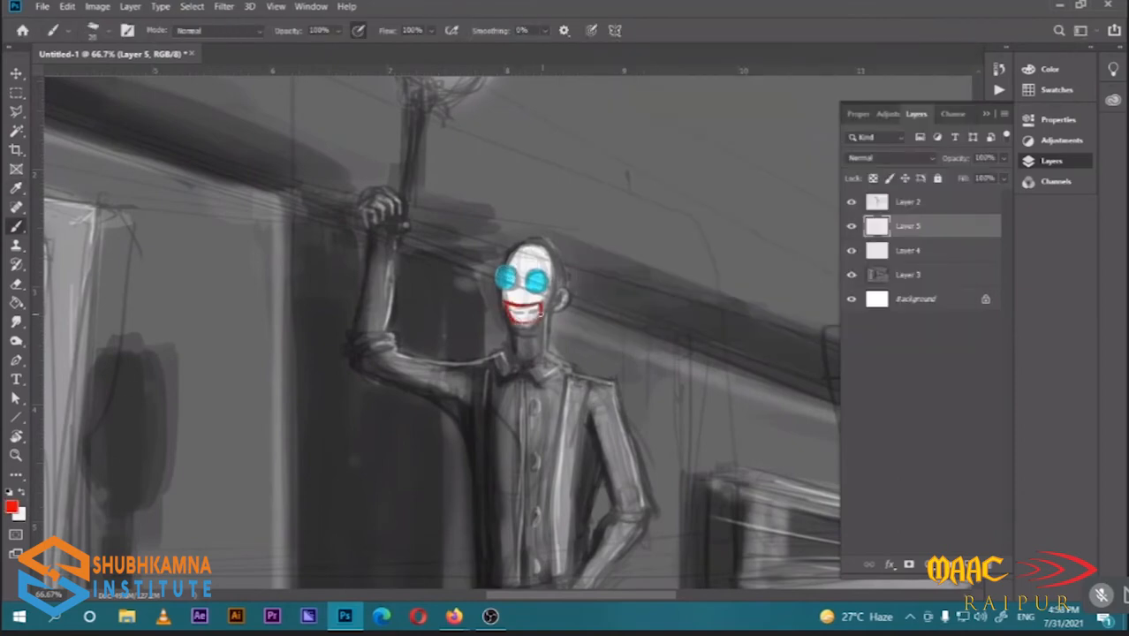
Pick a peach skin colour and tint the side of the head and the ear on Layer 4
{"action": "left_click", "coordinate": [13, 508]}
{"action": "left_click", "coordinate": [668, 101]}
{"action": "left_click", "coordinate": [883, 80]}
{"action": "left_click", "coordinate": [910, 262]}
{"action": "left_click", "coordinate": [851, 226]}
{"action": "double_click", "coordinate": [911, 251]}
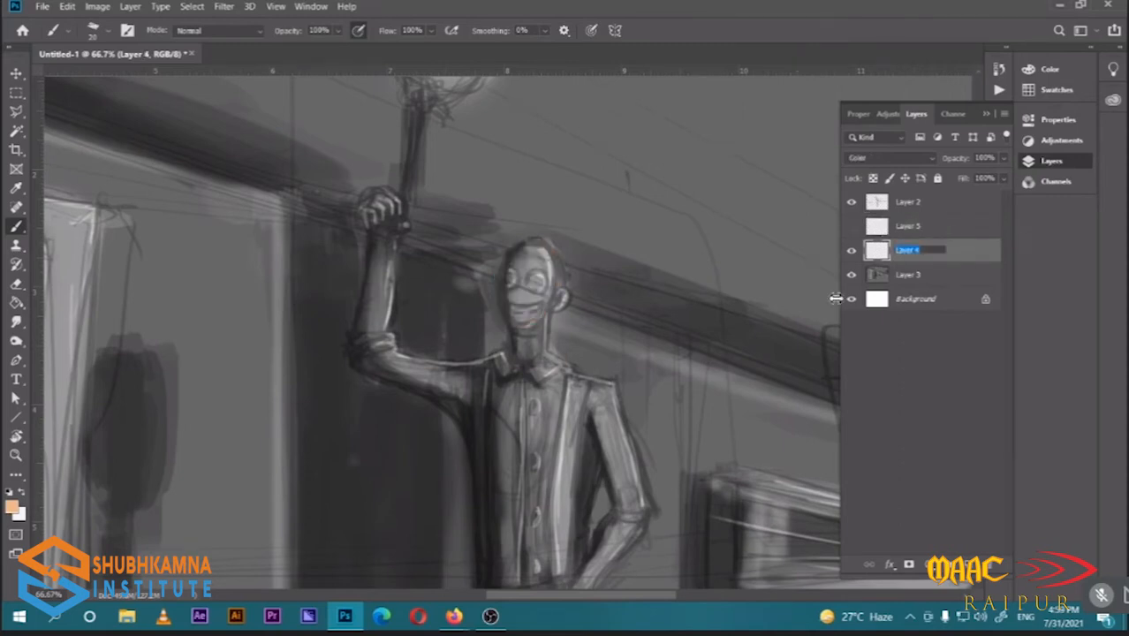
{"action": "left_click", "coordinate": [880, 255]}
{"action": "left_click", "coordinate": [852, 226]}
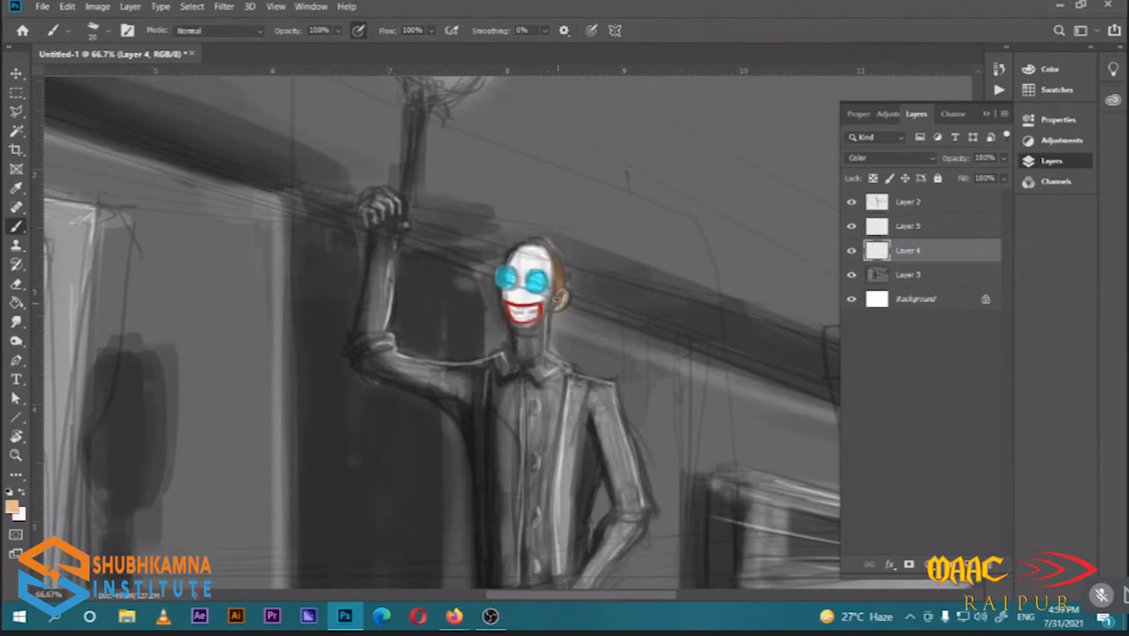
Tint the figure's neck, both forearms, raised hand and braces with the peach skin colour on Layer 4
{"action": "left_click_drag", "start_coordinate": [521, 341], "coordinate": [527, 356]}
{"action": "left_click_drag", "start_coordinate": [548, 412], "coordinate": [481, 215]}
{"action": "left_click_drag", "start_coordinate": [569, 327], "coordinate": [518, 382]}
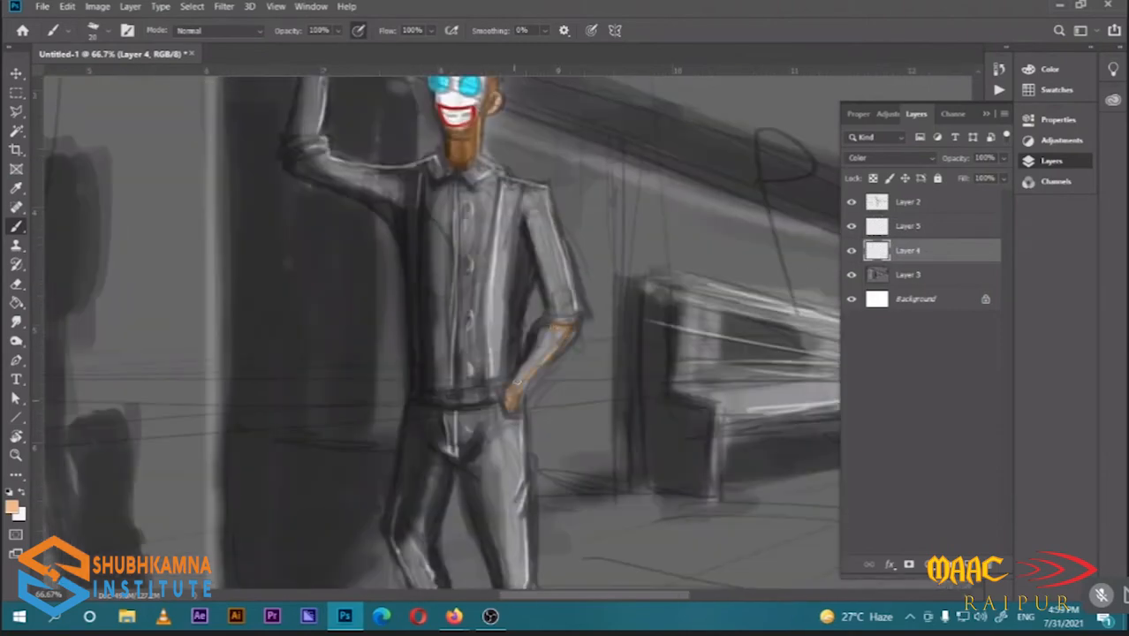
{"action": "left_click_drag", "start_coordinate": [411, 295], "coordinate": [419, 485]}
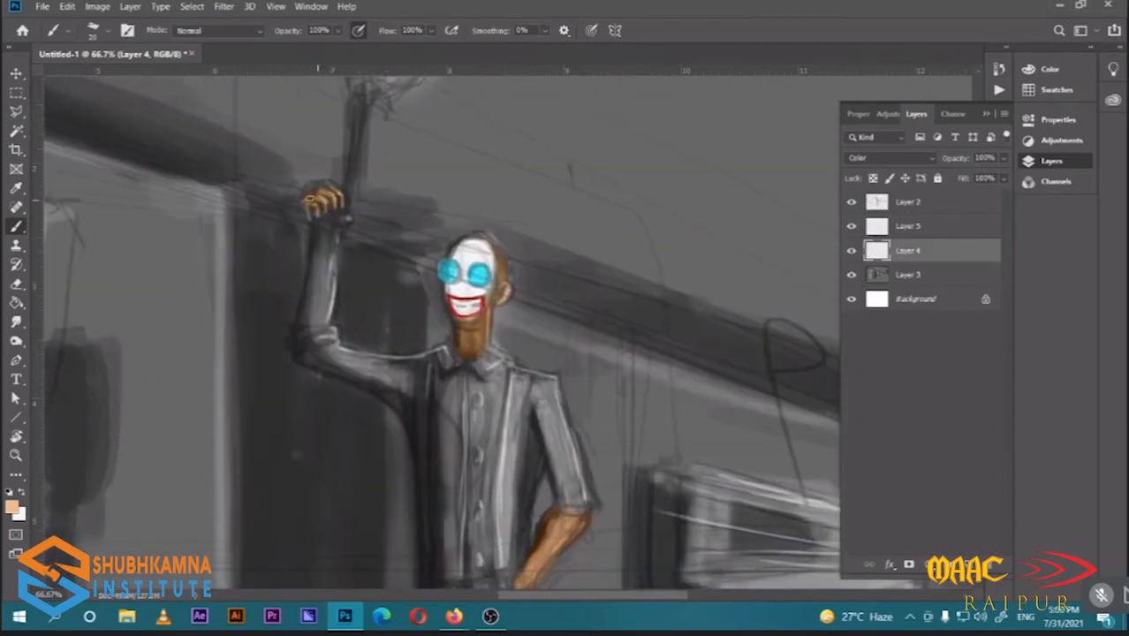
{"action": "mouse_move", "coordinate": [326, 258]}
{"action": "left_mouse_down"}
{"action": "mouse_move", "coordinate": [303, 334]}
{"action": "mouse_move", "coordinate": [319, 326]}
{"action": "mouse_move", "coordinate": [305, 207]}
{"action": "mouse_move", "coordinate": [296, 330]}
{"action": "left_mouse_up"}
Set the foreground colour to light grey and change Layer 5's blend mode to Multiply
{"action": "key", "text": "ctrl+minus"}
{"action": "mouse_move", "coordinate": [138, 507]}
{"action": "left_mouse_down"}
{"action": "mouse_move", "coordinate": [139, 456]}
{"action": "mouse_move", "coordinate": [76, 377]}
{"action": "left_mouse_up"}
{"action": "left_click", "coordinate": [12, 508]}
{"action": "left_click", "coordinate": [576, 211]}
{"action": "key", "text": "bracketright"}
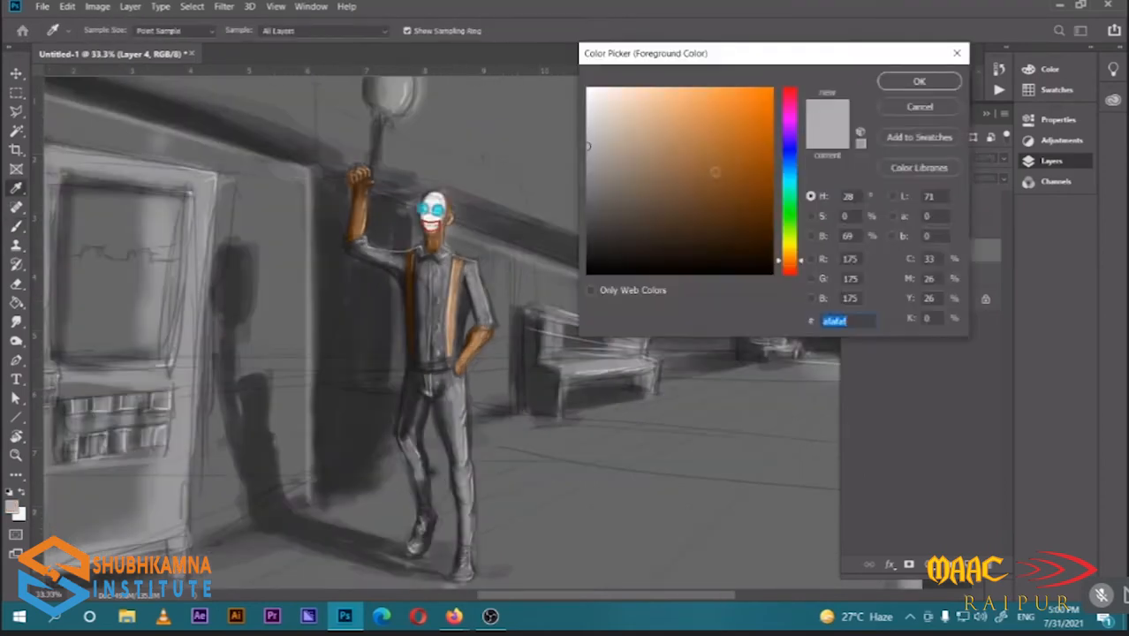
{"action": "key", "text": "Return"}
{"action": "left_click", "coordinate": [888, 157]}
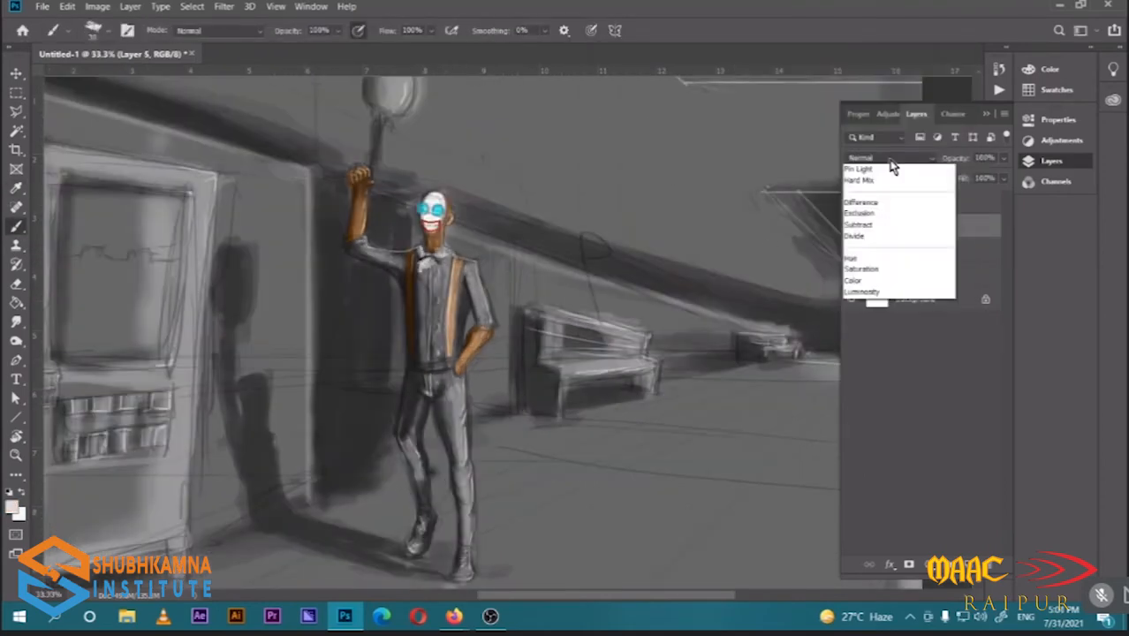
{"action": "left_click", "coordinate": [870, 215]}
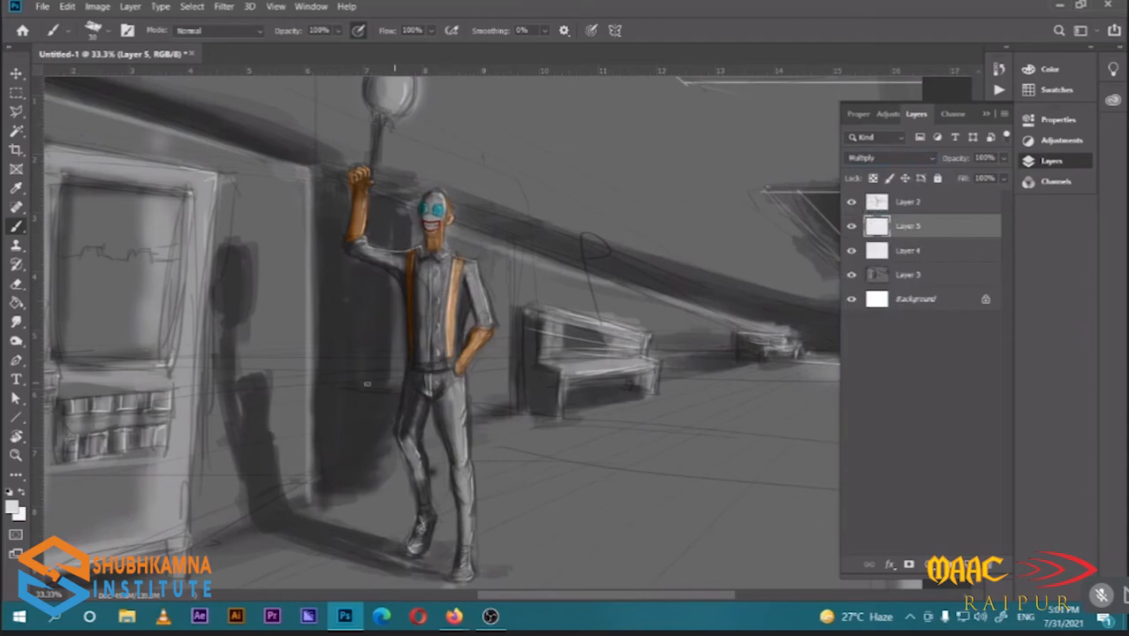
Pick brown #875930 and colour both trouser legs on Layer 4 with a larger brush
{"action": "left_click", "coordinate": [908, 251]}
{"action": "left_click", "coordinate": [12, 507]}
{"action": "left_click", "coordinate": [706, 174]}
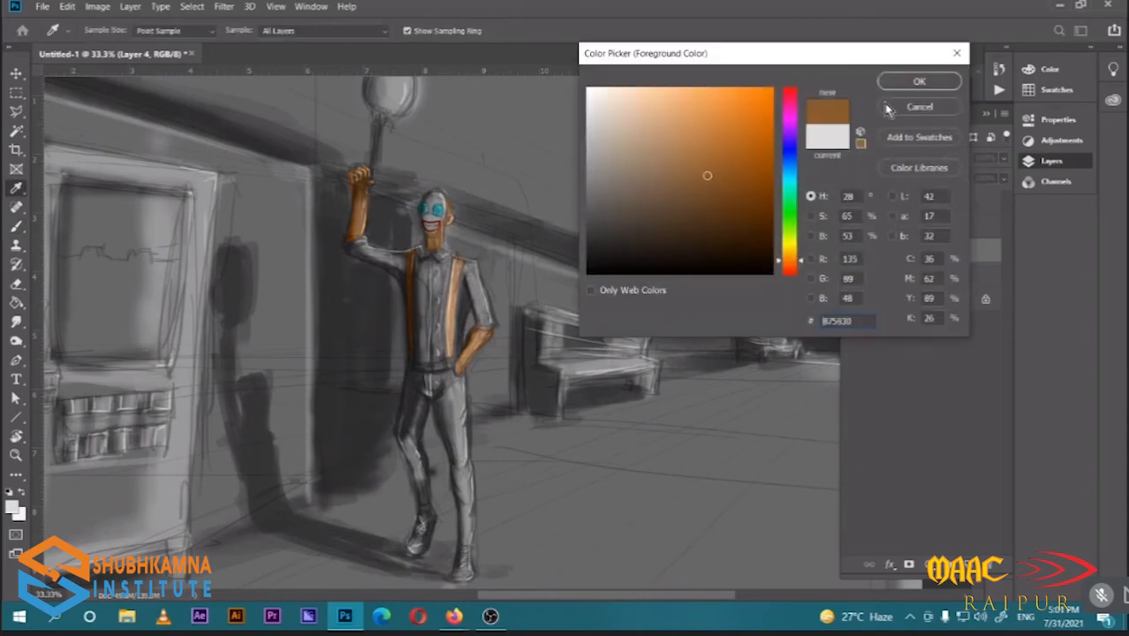
{"action": "left_click", "coordinate": [917, 80]}
{"action": "key", "text": "bracketright"}
{"action": "key", "text": "bracketright"}
{"action": "mouse_move", "coordinate": [453, 375]}
{"action": "left_mouse_down"}
{"action": "mouse_move", "coordinate": [442, 276]}
{"action": "mouse_move", "coordinate": [452, 315]}
{"action": "left_mouse_up"}
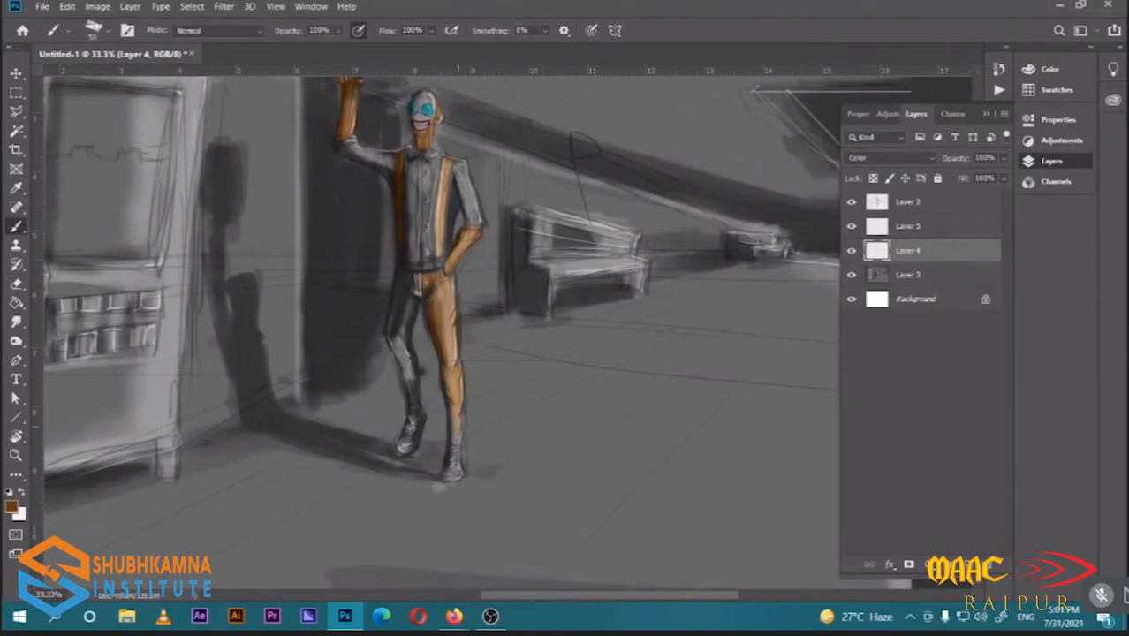
{"action": "left_click_drag", "start_coordinate": [413, 283], "coordinate": [421, 394]}
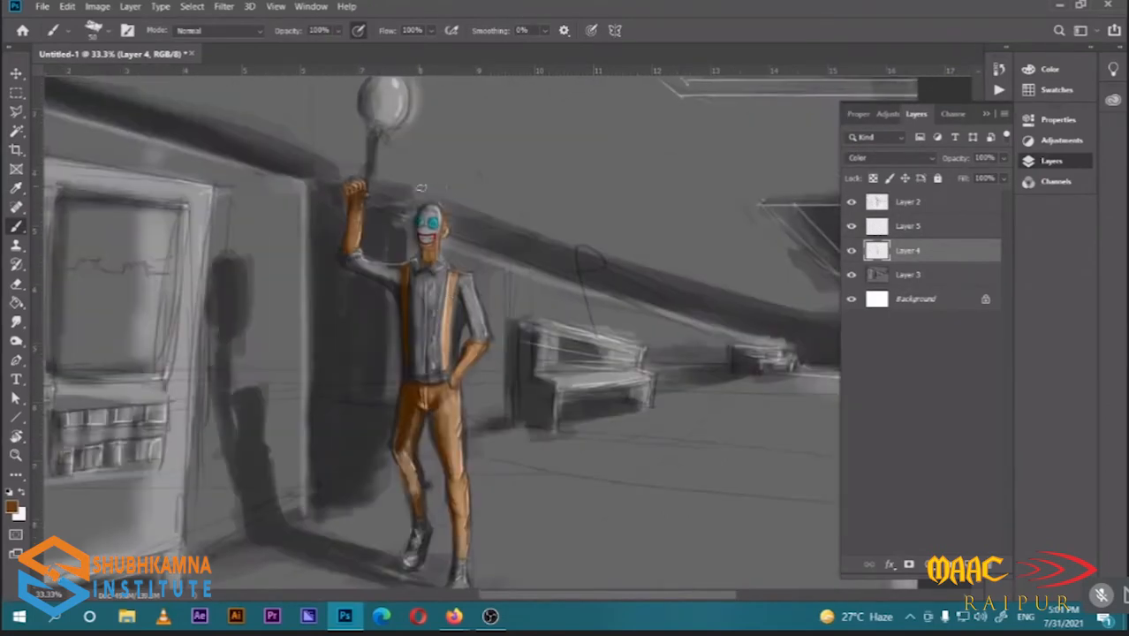
Set the foreground colour to bright red and colour the balloon on Layer 4
{"action": "key", "text": "ctrl+minus"}
{"action": "left_click", "coordinate": [12, 507]}
{"action": "left_click_drag", "start_coordinate": [748, 235], "coordinate": [728, 113]}
{"action": "left_click", "coordinate": [789, 268]}
{"action": "left_click", "coordinate": [917, 80]}
{"action": "mouse_move", "coordinate": [414, 141]}
{"action": "left_mouse_down"}
{"action": "mouse_move", "coordinate": [407, 154]}
{"action": "mouse_move", "coordinate": [423, 173]}
{"action": "left_mouse_up"}
{"action": "mouse_move", "coordinate": [396, 226]}
{"action": "left_mouse_down"}
{"action": "mouse_move", "coordinate": [384, 182]}
{"action": "mouse_move", "coordinate": [379, 196]}
{"action": "left_mouse_up"}
Switch to a muted teal and tint the figure's shirt and sleeves
{"action": "left_click", "coordinate": [13, 507]}
{"action": "left_click", "coordinate": [792, 194]}
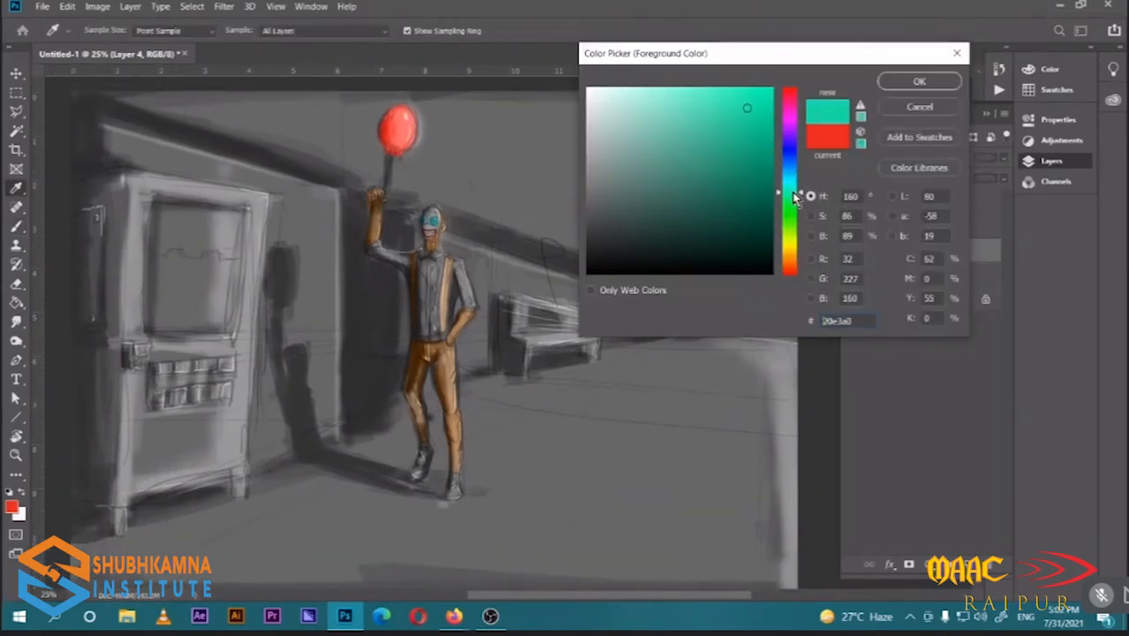
{"action": "left_click", "coordinate": [919, 80]}
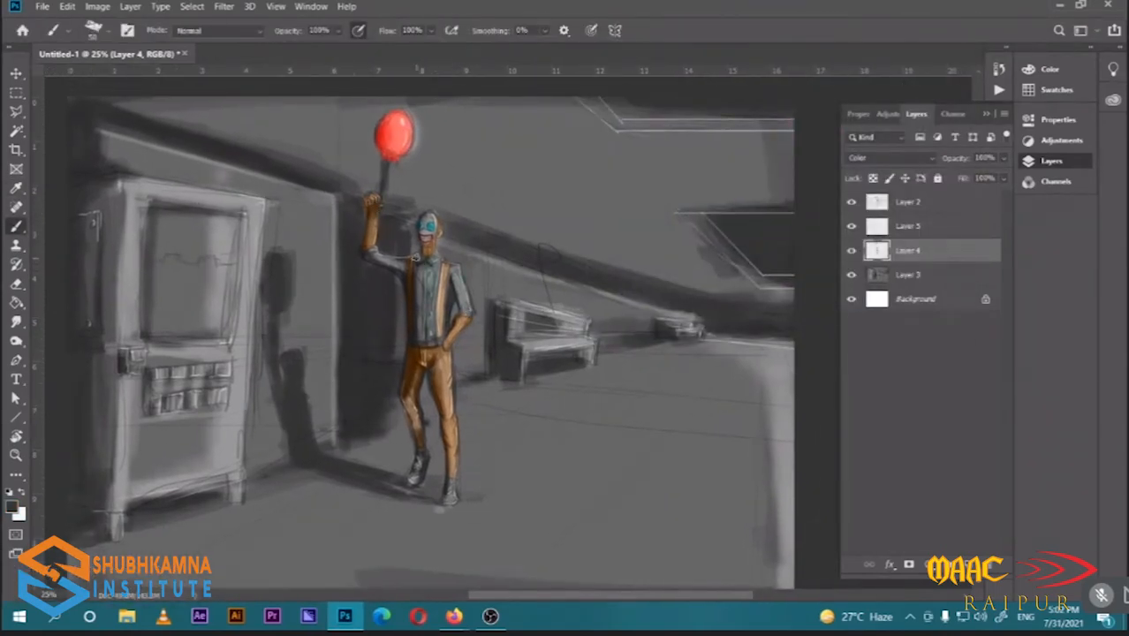
{"action": "left_click_drag", "start_coordinate": [458, 271], "coordinate": [469, 309]}
{"action": "left_click_drag", "start_coordinate": [425, 322], "coordinate": [433, 223]}
Set the foreground colour to dark reddish brown #2b1411 and tint the figure's shoes
{"action": "left_click", "coordinate": [13, 507]}
{"action": "left_click", "coordinate": [789, 269]}
{"action": "left_click", "coordinate": [691, 238]}
{"action": "left_click", "coordinate": [919, 80]}
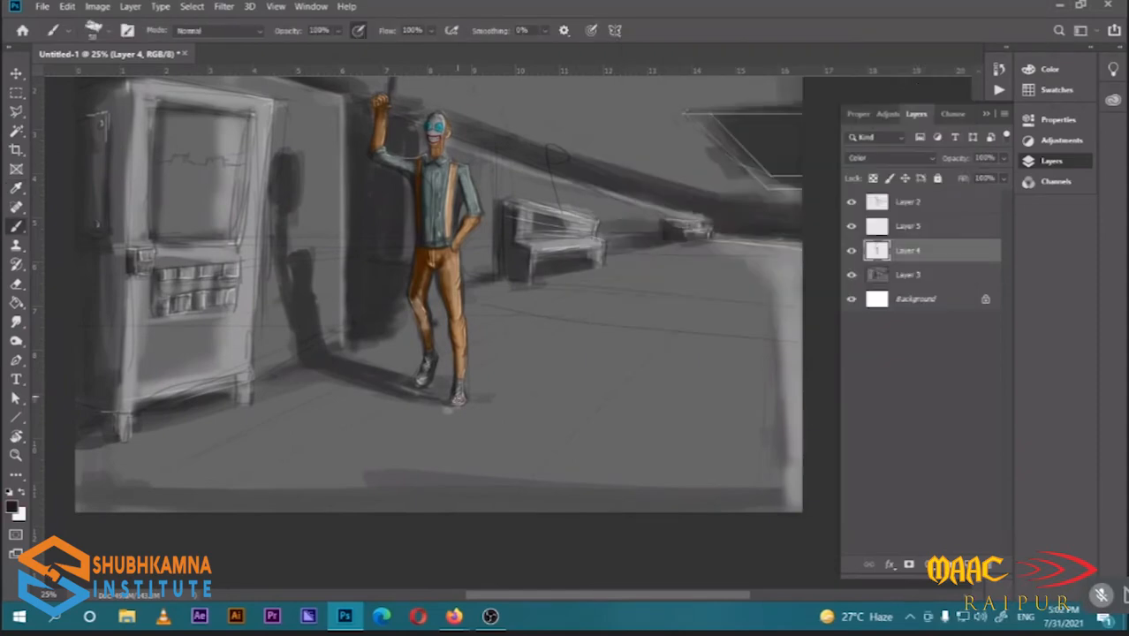
{"action": "key", "text": "ctrl+minus"}
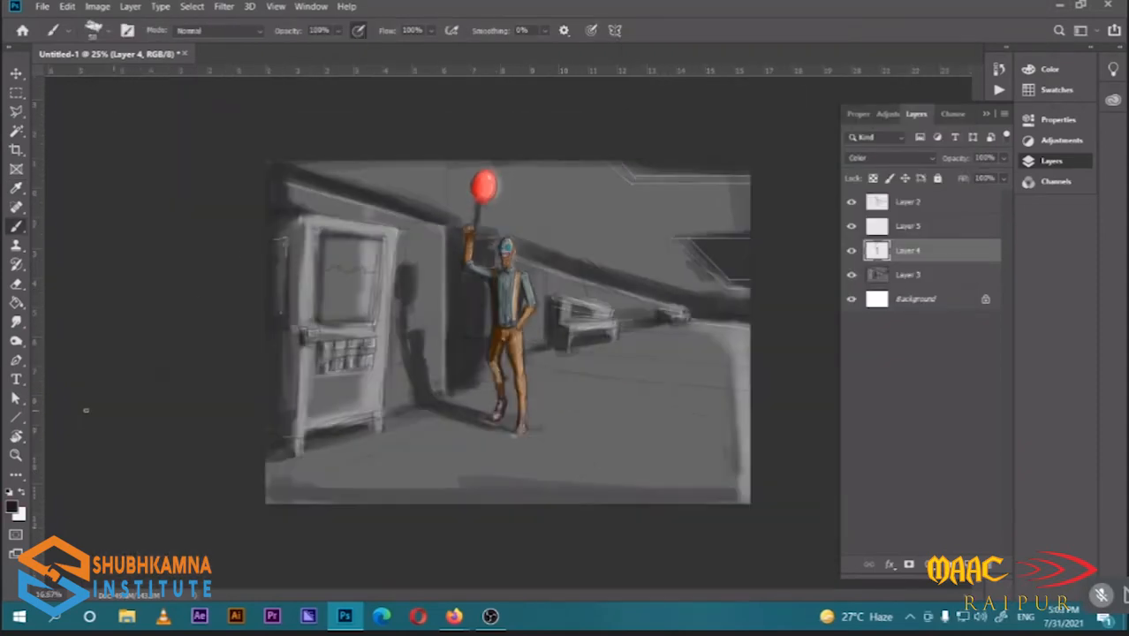
Add a layer in Color mode above Layer 4 and paint the vending machine's window cyan
{"action": "left_click", "coordinate": [13, 507]}
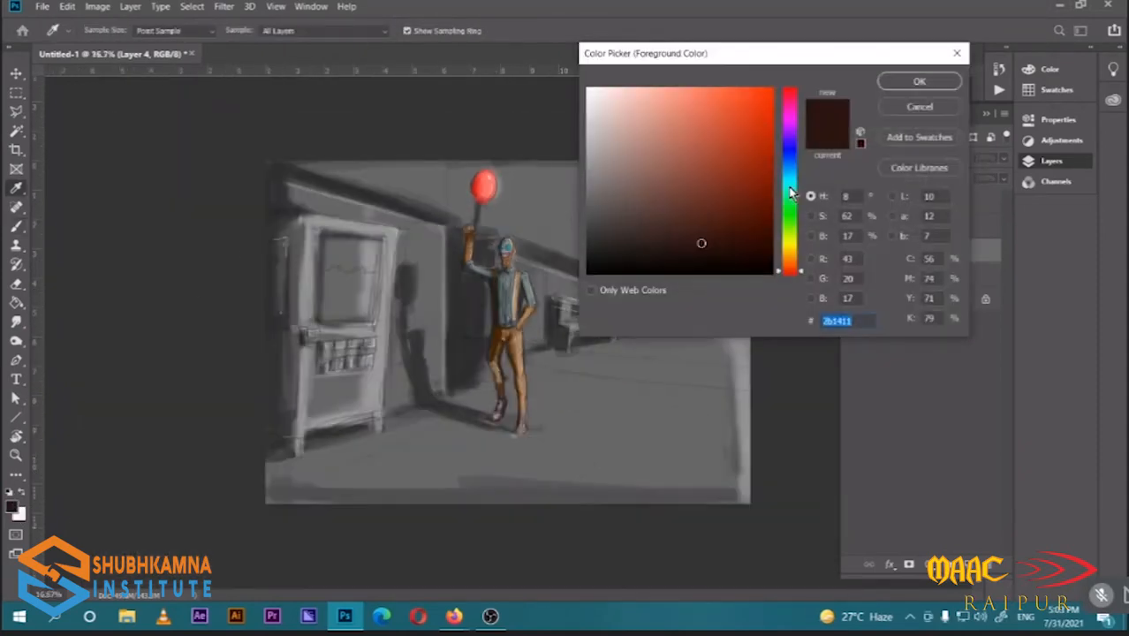
{"action": "left_click", "coordinate": [789, 182]}
{"action": "left_click", "coordinate": [708, 113]}
{"action": "left_click", "coordinate": [920, 81]}
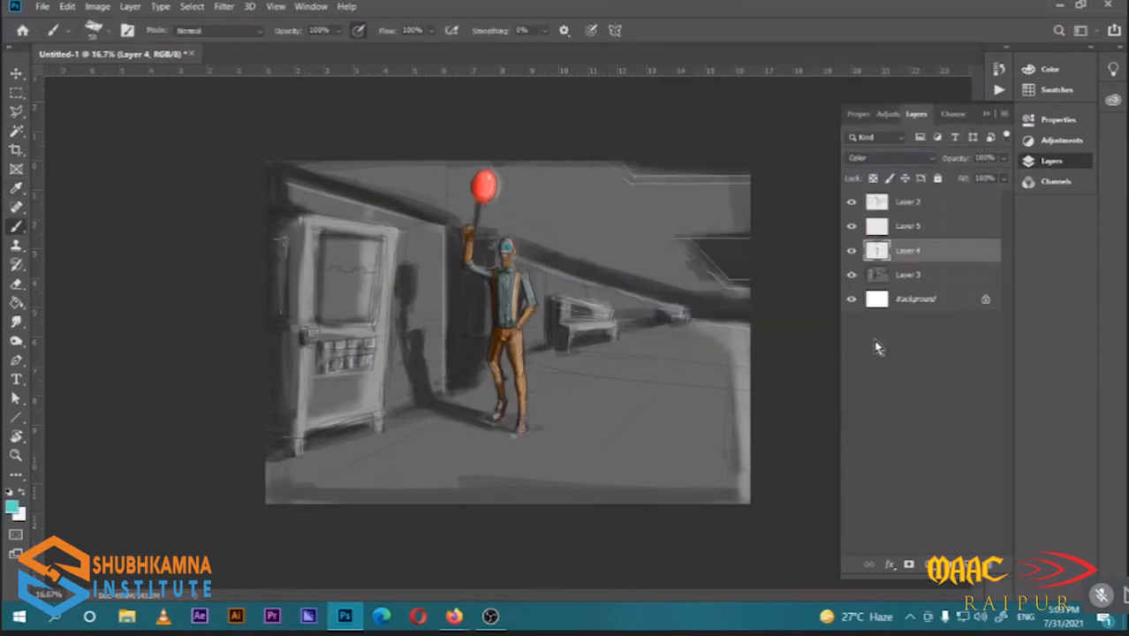
{"action": "left_click", "coordinate": [967, 564]}
{"action": "left_click", "coordinate": [897, 159]}
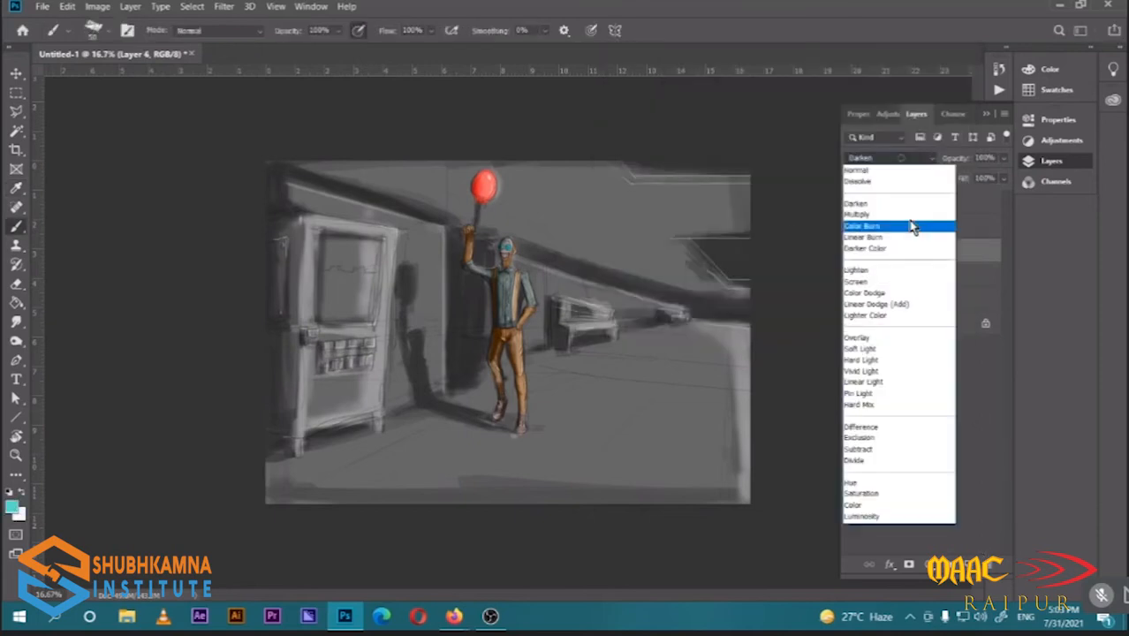
{"action": "left_click", "coordinate": [855, 505]}
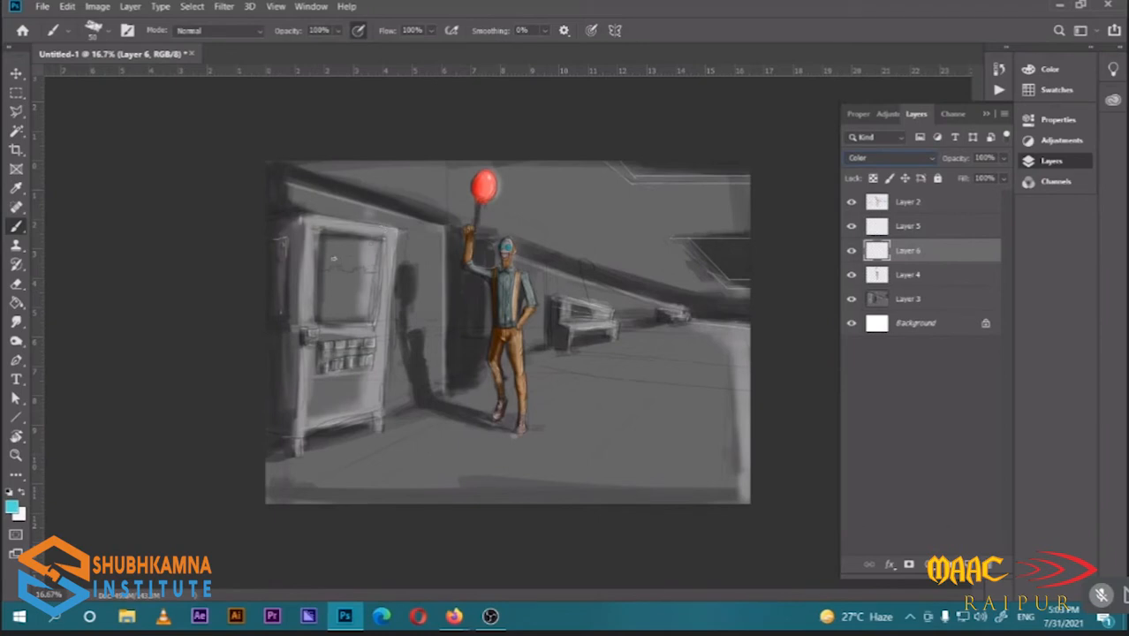
{"action": "left_click_drag", "start_coordinate": [324, 316], "coordinate": [327, 234]}
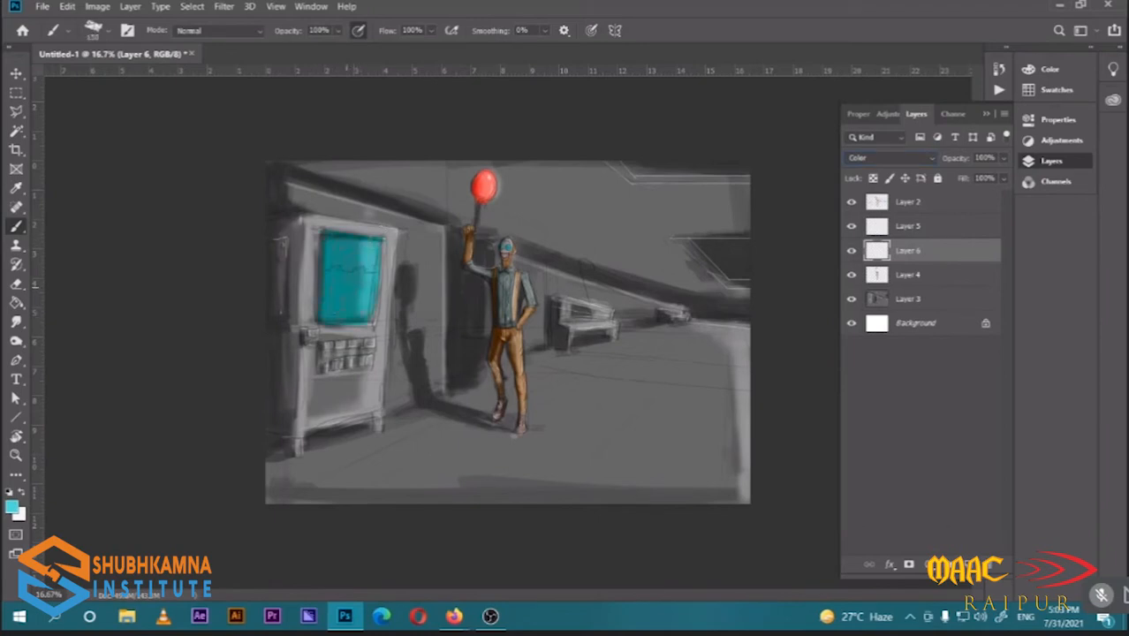
Set the foreground colour to dark teal green and paint the vending machine's shadowed side panel
{"action": "left_click", "coordinate": [11, 506]}
{"action": "left_click", "coordinate": [792, 192]}
{"action": "left_click", "coordinate": [724, 204]}
{"action": "left_click", "coordinate": [920, 80]}
{"action": "left_click_drag", "start_coordinate": [284, 228], "coordinate": [281, 415]}
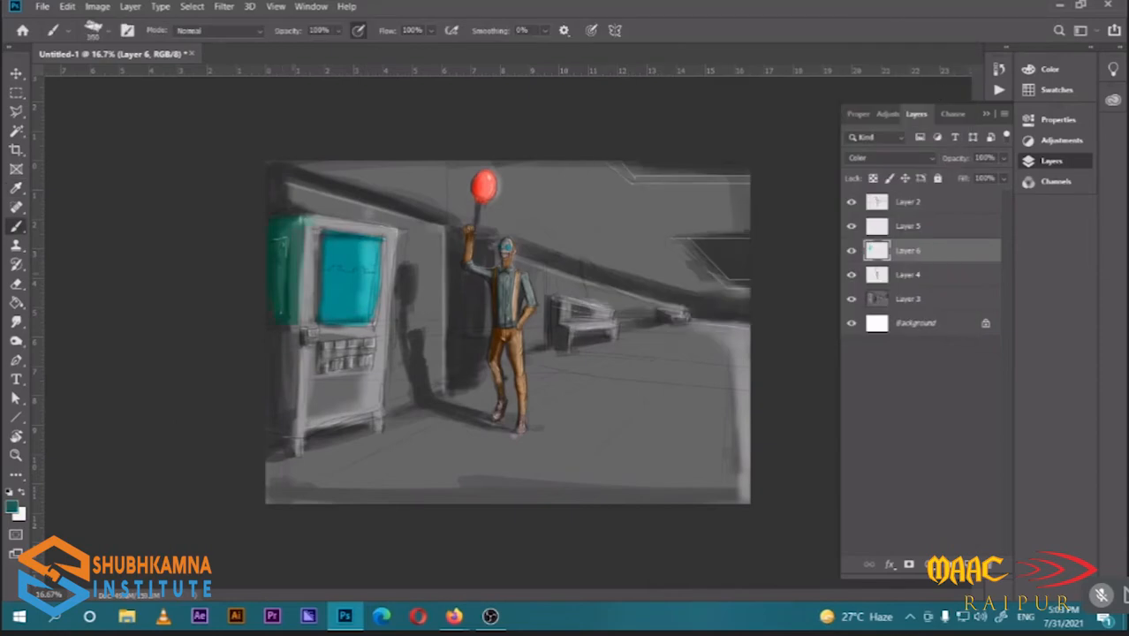
Paint the vending machine's front frame, product rows and legs green, reducing the brush size for the edges
{"action": "left_click", "coordinate": [11, 506]}
{"action": "left_click", "coordinate": [920, 81]}
{"action": "mouse_move", "coordinate": [307, 354]}
{"action": "left_mouse_down"}
{"action": "mouse_move", "coordinate": [320, 395]}
{"action": "mouse_move", "coordinate": [363, 342]}
{"action": "left_mouse_up"}
{"action": "key", "text": "bracketleft"}
{"action": "key", "text": "bracketleft"}
{"action": "key", "text": "bracketleft"}
{"action": "key", "text": "bracketleft"}
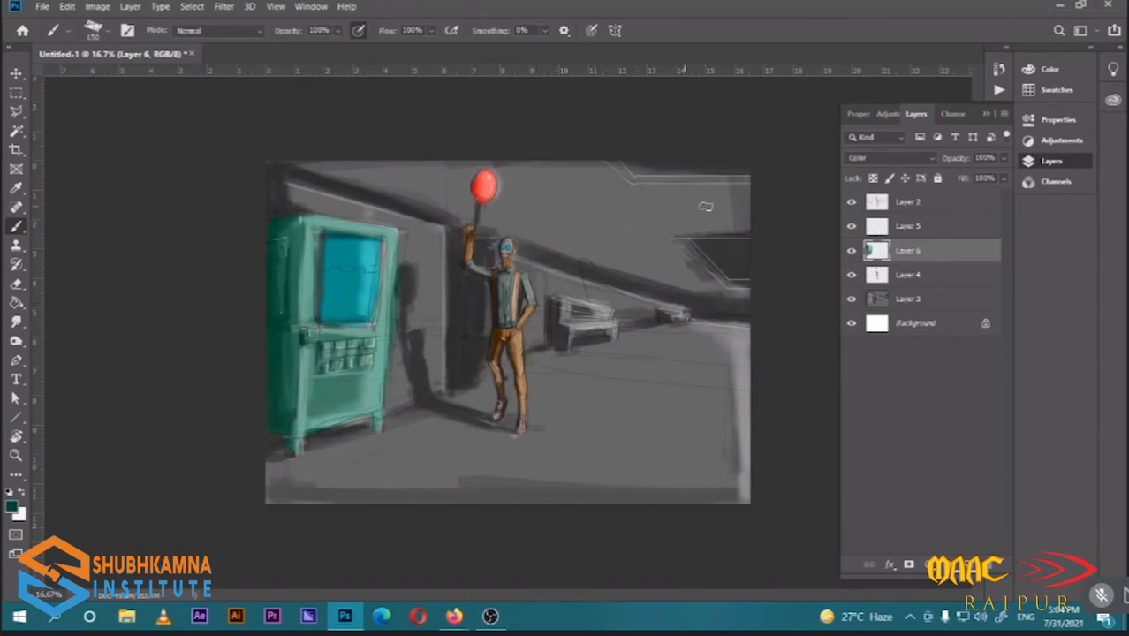
Adjust the Levels of Layer 3 to input values of 20 black, 1.20 midtone and 233 white
{"action": "left_click", "coordinate": [968, 303]}
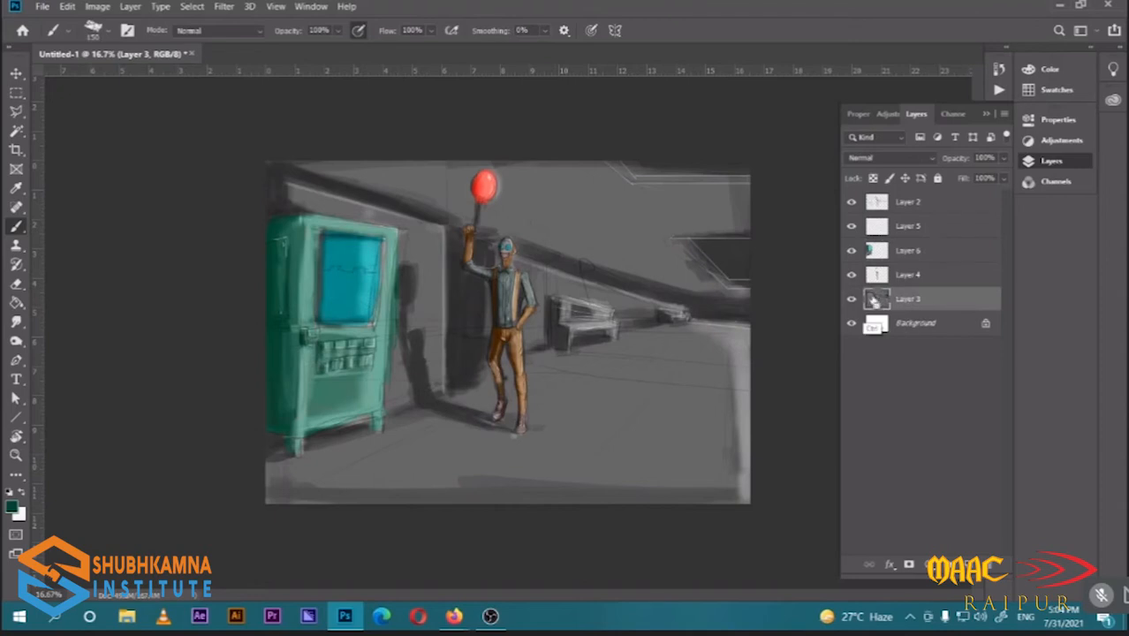
{"action": "key", "text": "i"}
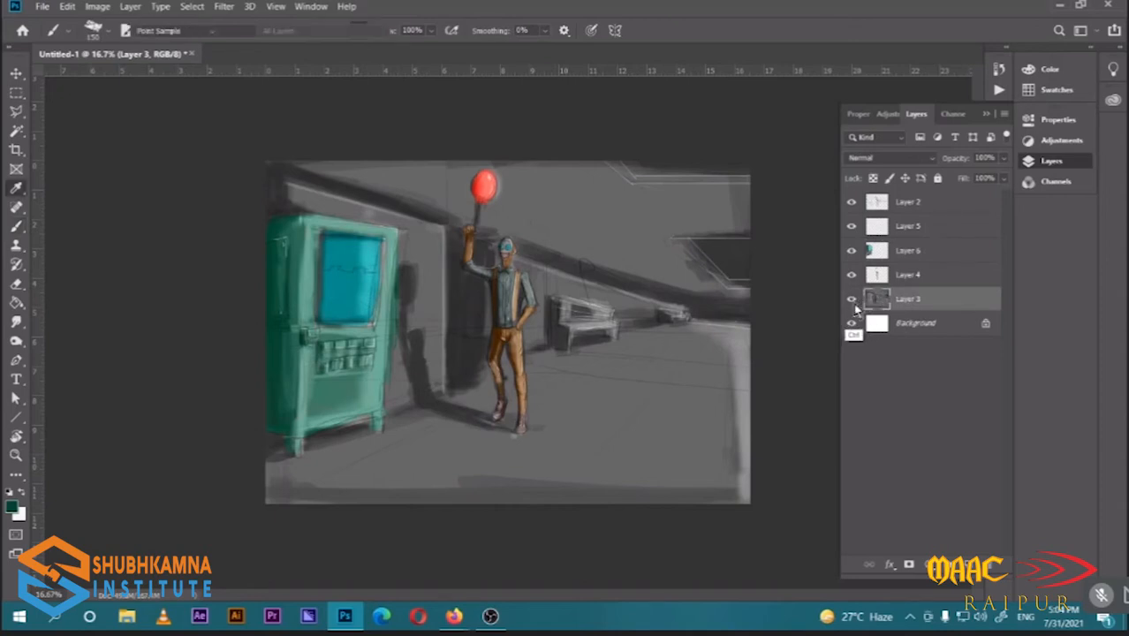
{"action": "key", "text": "ctrl+l"}
{"action": "left_click_drag", "start_coordinate": [659, 103], "coordinate": [858, 107]}
{"action": "left_click_drag", "start_coordinate": [727, 273], "coordinate": [744, 279]}
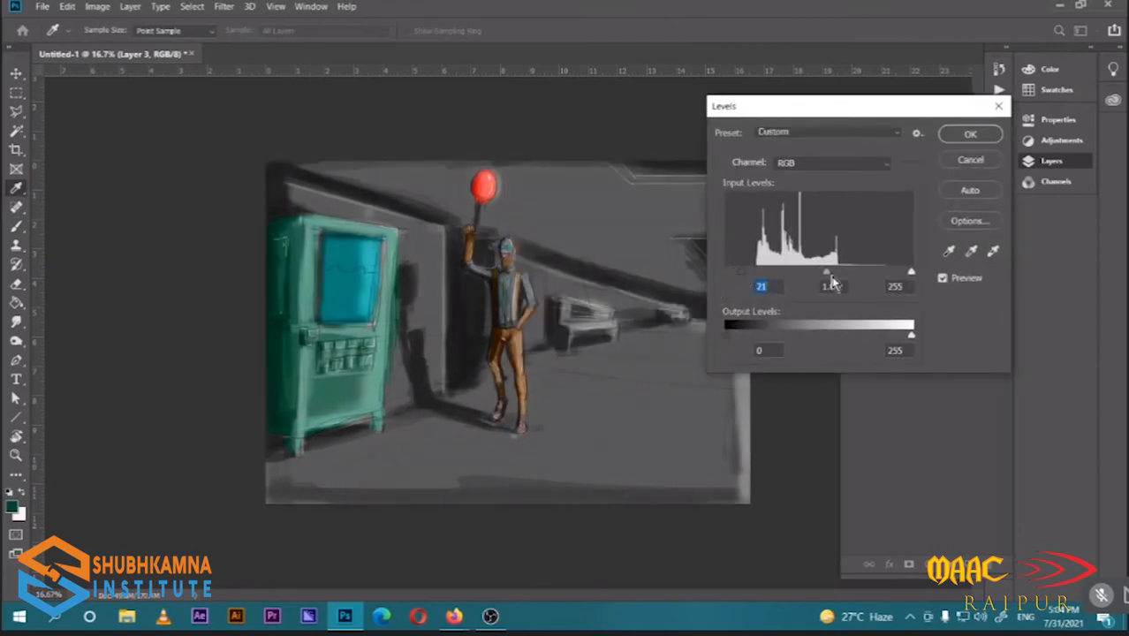
{"action": "left_click_drag", "start_coordinate": [829, 279], "coordinate": [823, 277]}
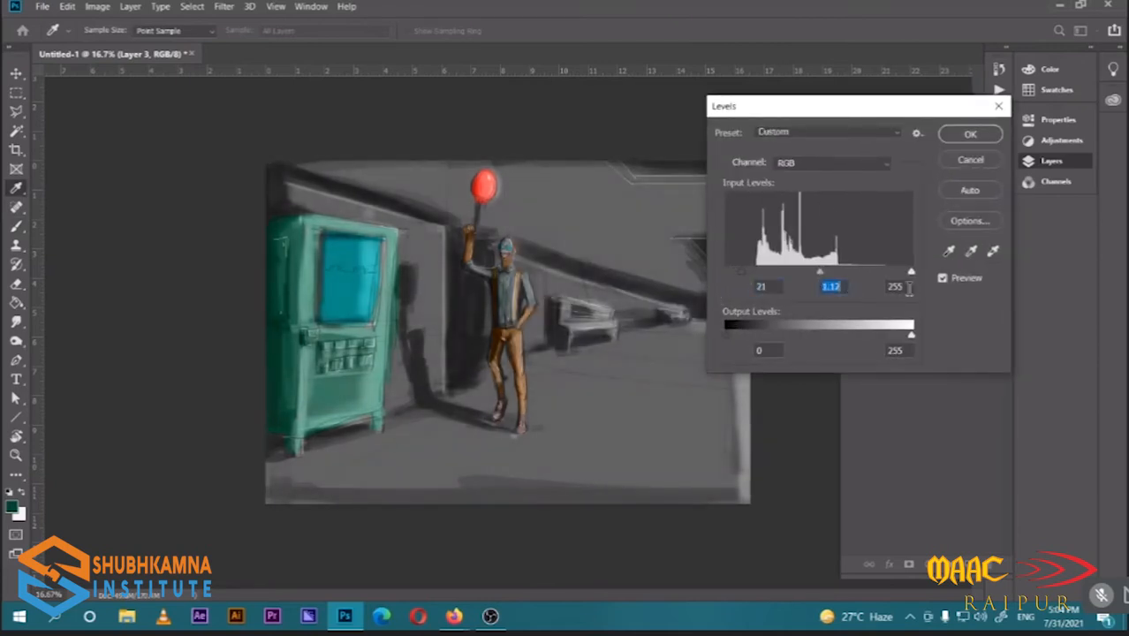
{"action": "left_click_drag", "start_coordinate": [911, 272], "coordinate": [895, 275]}
{"action": "left_click_drag", "start_coordinate": [814, 274], "coordinate": [812, 277]}
{"action": "left_click_drag", "start_coordinate": [742, 274], "coordinate": [743, 277]}
{"action": "left_click_drag", "start_coordinate": [811, 277], "coordinate": [809, 281]}
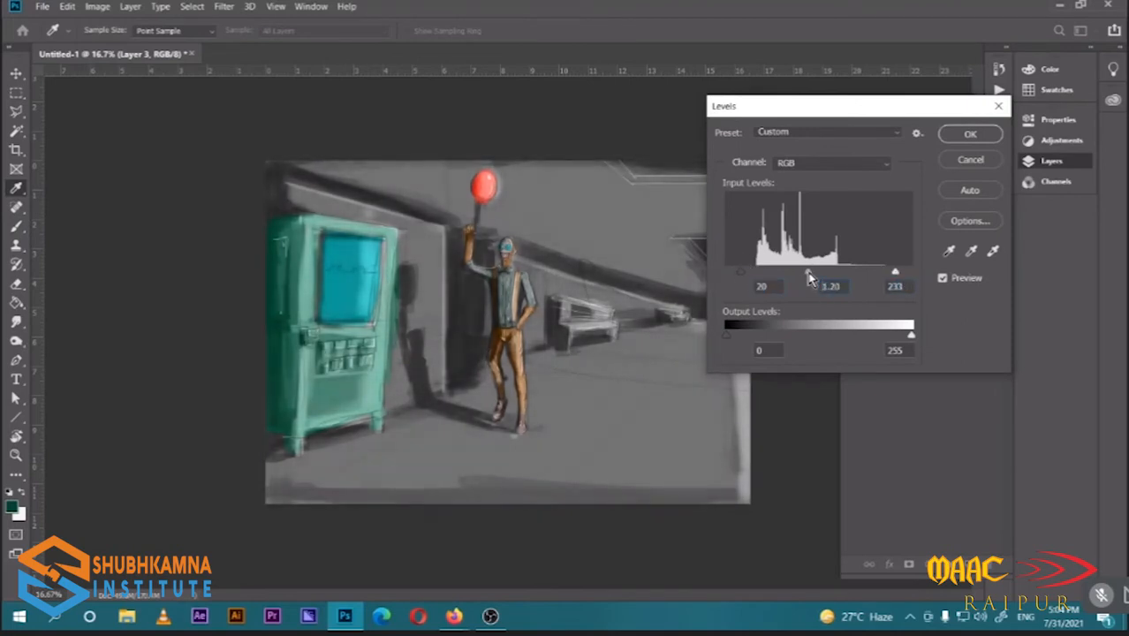
{"action": "key", "text": "Return"}
Set the foreground colour to dark grey #3c3c3c, enlarge the brush and shade the vending machine's side panel on Layer 3
{"action": "left_click", "coordinate": [14, 509]}
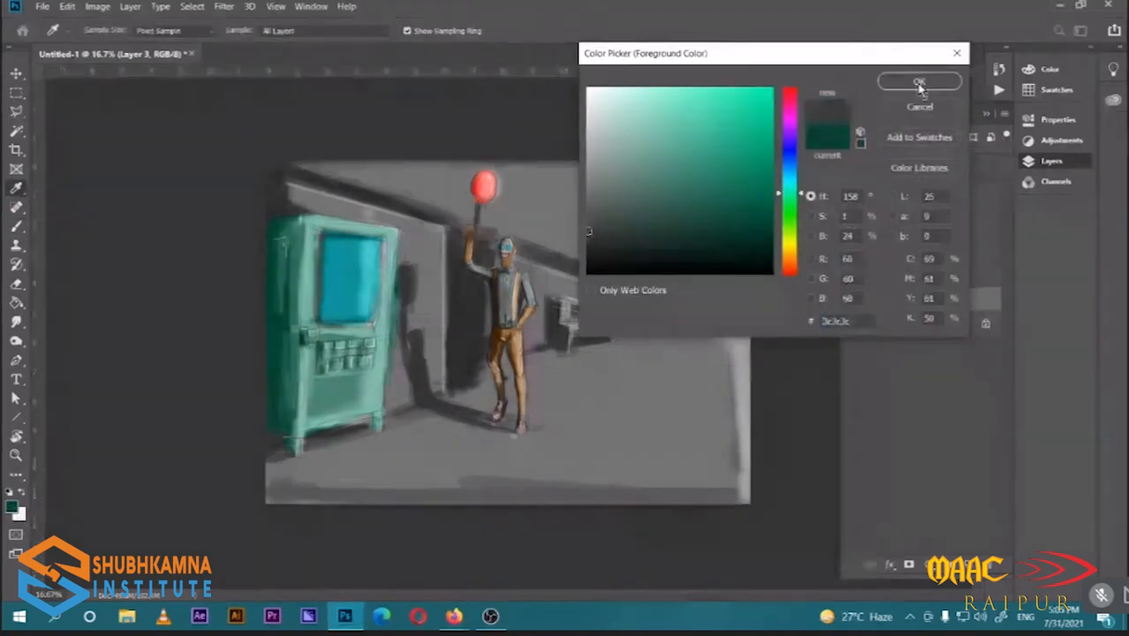
{"action": "left_click", "coordinate": [918, 81]}
{"action": "key", "text": "bracketright"}
{"action": "key", "text": "bracketright"}
{"action": "key", "text": "bracketright"}
{"action": "key", "text": "bracketright"}
{"action": "key", "text": "bracketright"}
{"action": "key", "text": "bracketright"}
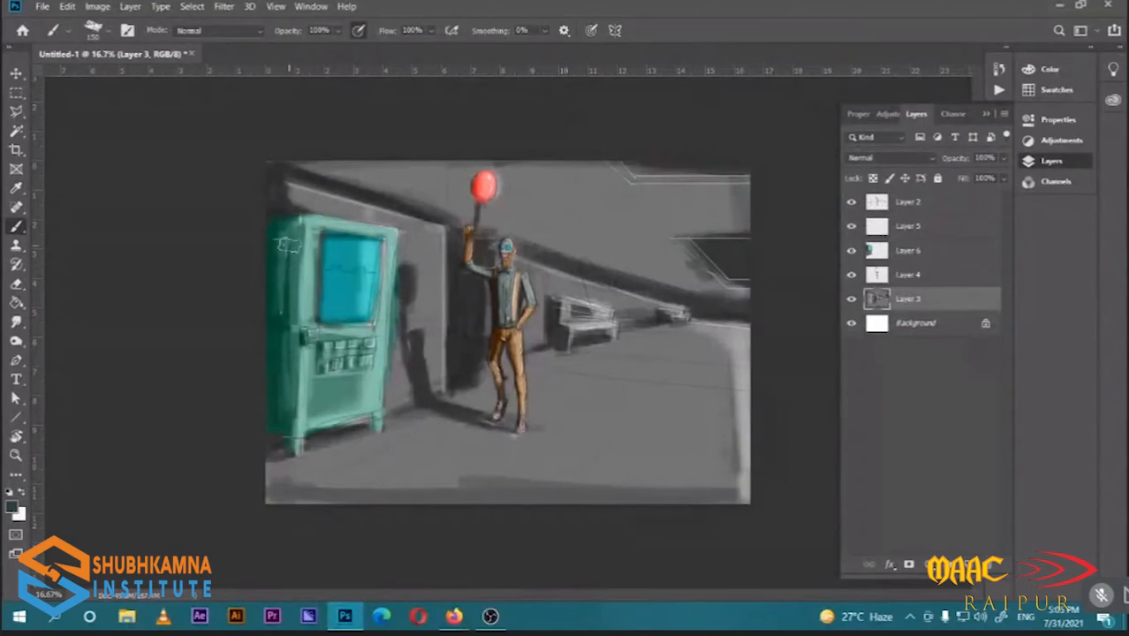
{"action": "left_click_drag", "start_coordinate": [292, 228], "coordinate": [282, 258]}
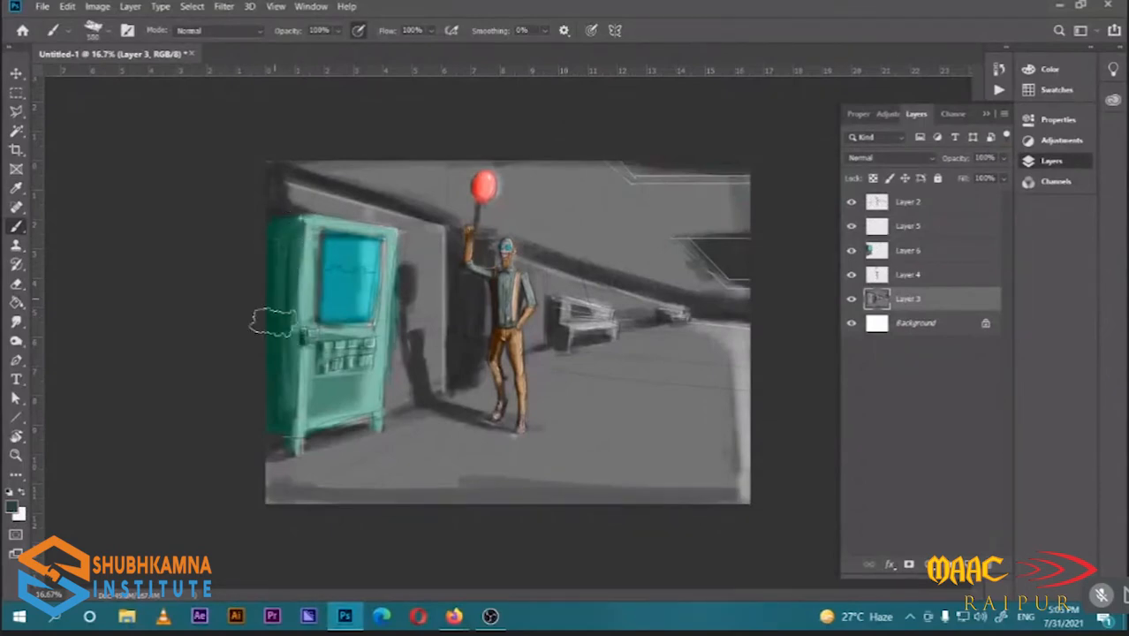
Darken the vending machine's side panel with near-black #1a1a1a, using a soft round brush
{"action": "left_click", "coordinate": [13, 509]}
{"action": "left_click", "coordinate": [590, 252]}
{"action": "key", "text": "Return"}
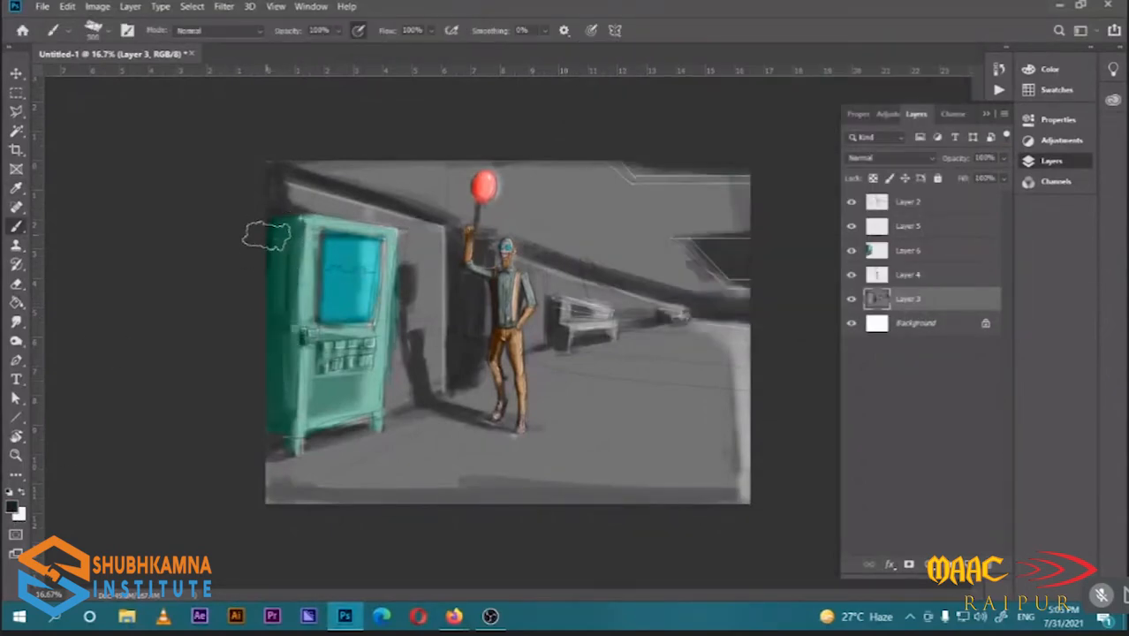
{"action": "left_click", "coordinate": [108, 32]}
{"action": "left_click", "coordinate": [57, 141]}
{"action": "left_click", "coordinate": [528, 7]}
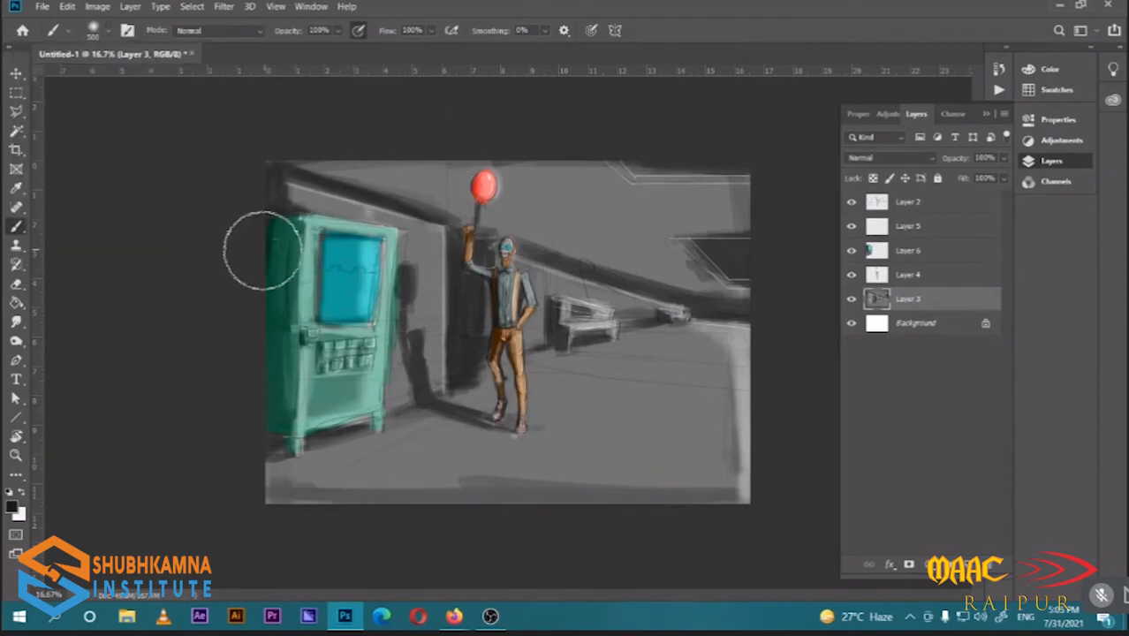
{"action": "mouse_move", "coordinate": [263, 251]}
{"action": "left_mouse_down"}
{"action": "mouse_move", "coordinate": [262, 406]}
{"action": "mouse_move", "coordinate": [260, 251]}
{"action": "mouse_move", "coordinate": [251, 403]}
{"action": "mouse_move", "coordinate": [263, 419]}
{"action": "mouse_move", "coordinate": [272, 387]}
{"action": "left_mouse_up"}
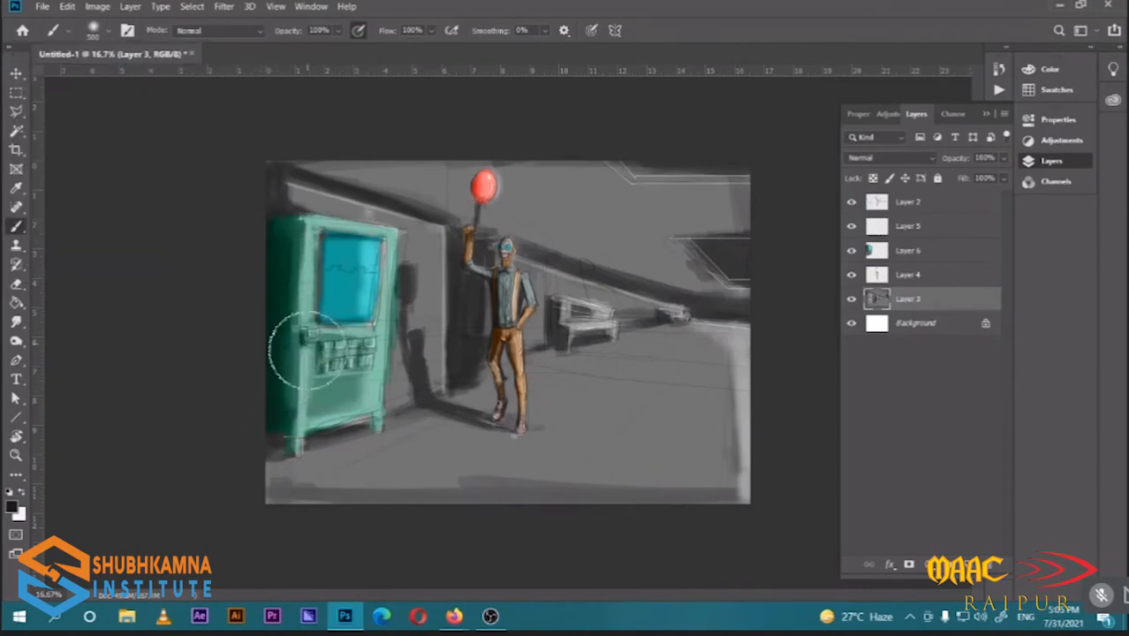
Deepen the shadows beneath the vending machine, along the roof beam and on the dark pillar with a smaller brush
{"action": "key", "text": "bracketleft"}
{"action": "key", "text": "bracketleft"}
{"action": "mouse_move", "coordinate": [292, 445]}
{"action": "left_mouse_down"}
{"action": "mouse_move", "coordinate": [272, 438]}
{"action": "mouse_move", "coordinate": [360, 431]}
{"action": "mouse_move", "coordinate": [282, 441]}
{"action": "left_mouse_up"}
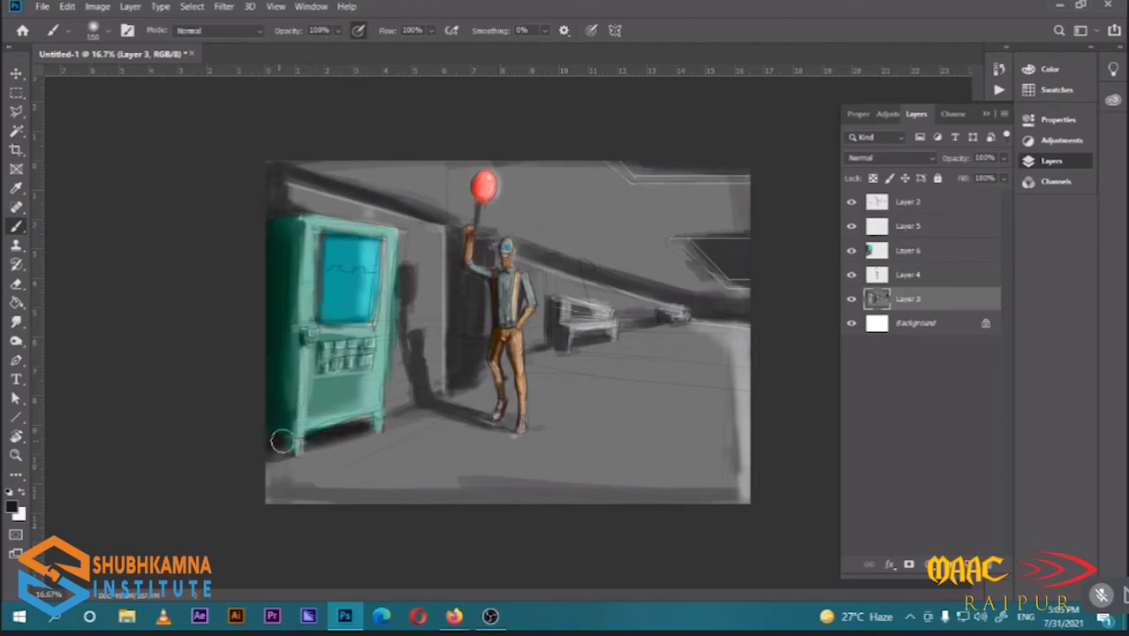
{"action": "left_click_drag", "start_coordinate": [277, 173], "coordinate": [440, 219]}
{"action": "left_click_drag", "start_coordinate": [452, 367], "coordinate": [451, 233]}
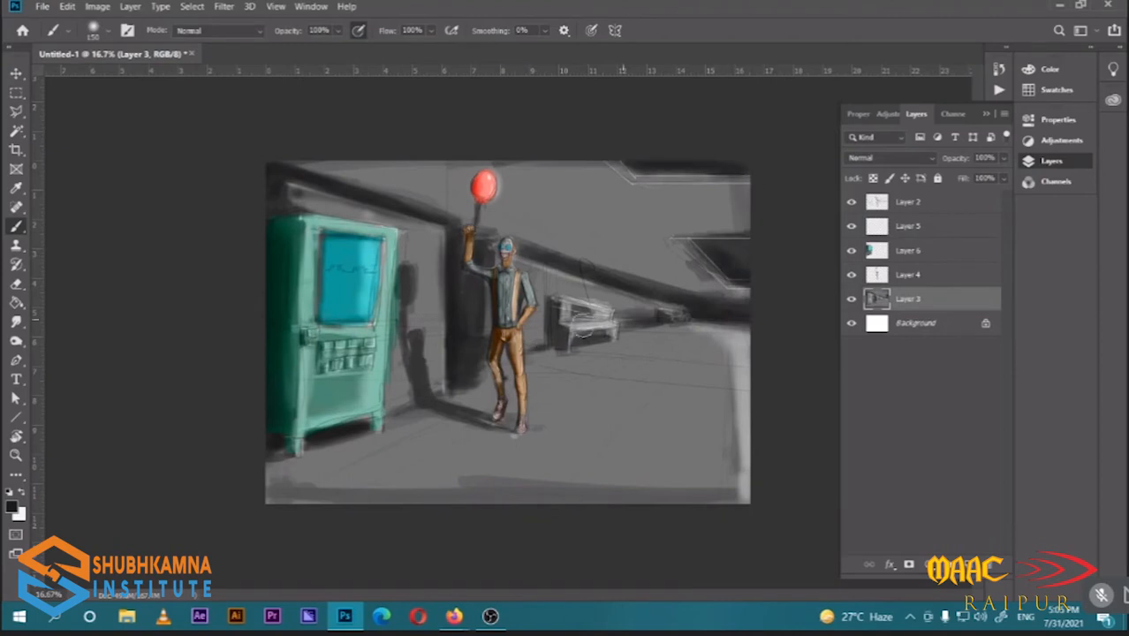
Add a layer above Layer 3, flood it with medium blue, and set it to Color mode at 20% fill
{"action": "key", "text": "ctrl+shift+alt+n"}
{"action": "left_click", "coordinate": [12, 507]}
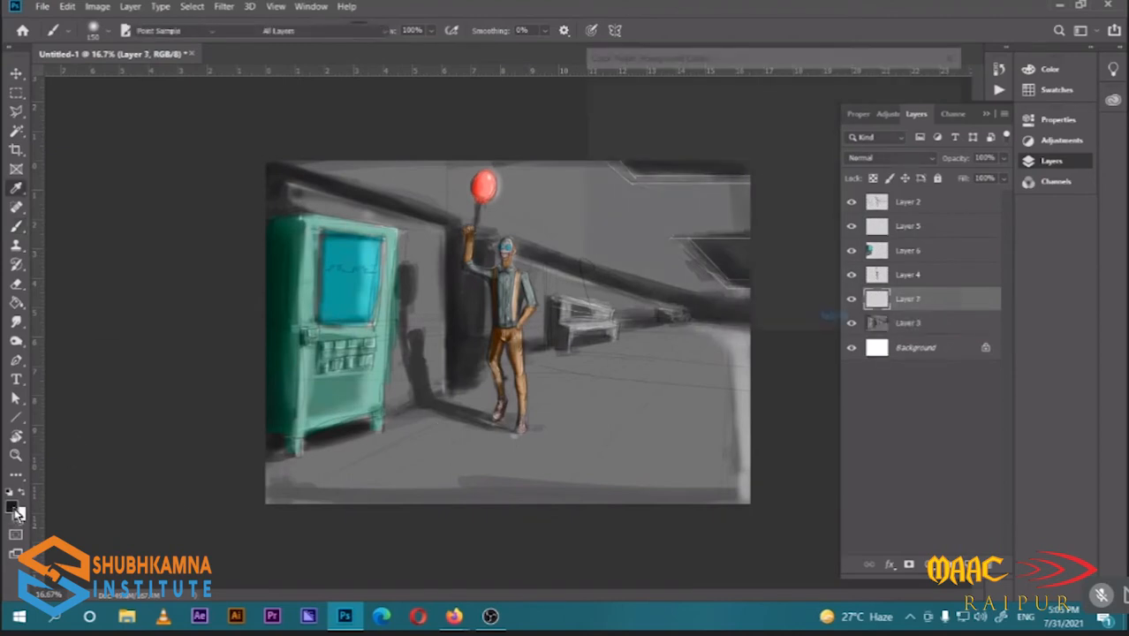
{"action": "left_click", "coordinate": [789, 170]}
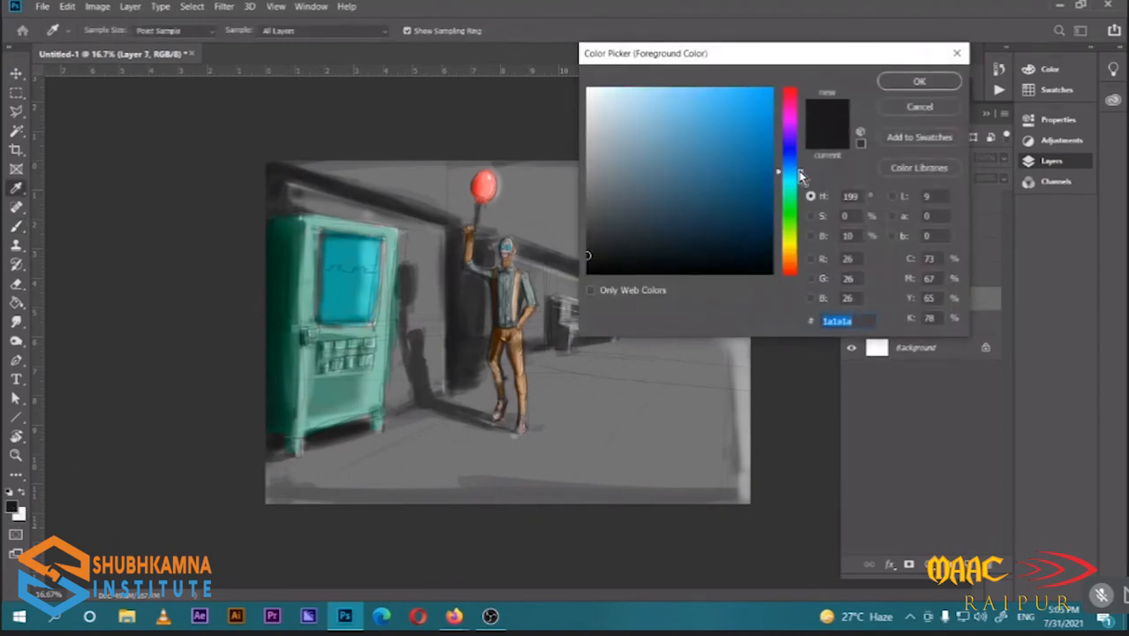
{"action": "left_click_drag", "start_coordinate": [739, 157], "coordinate": [741, 162]}
{"action": "left_click", "coordinate": [903, 83]}
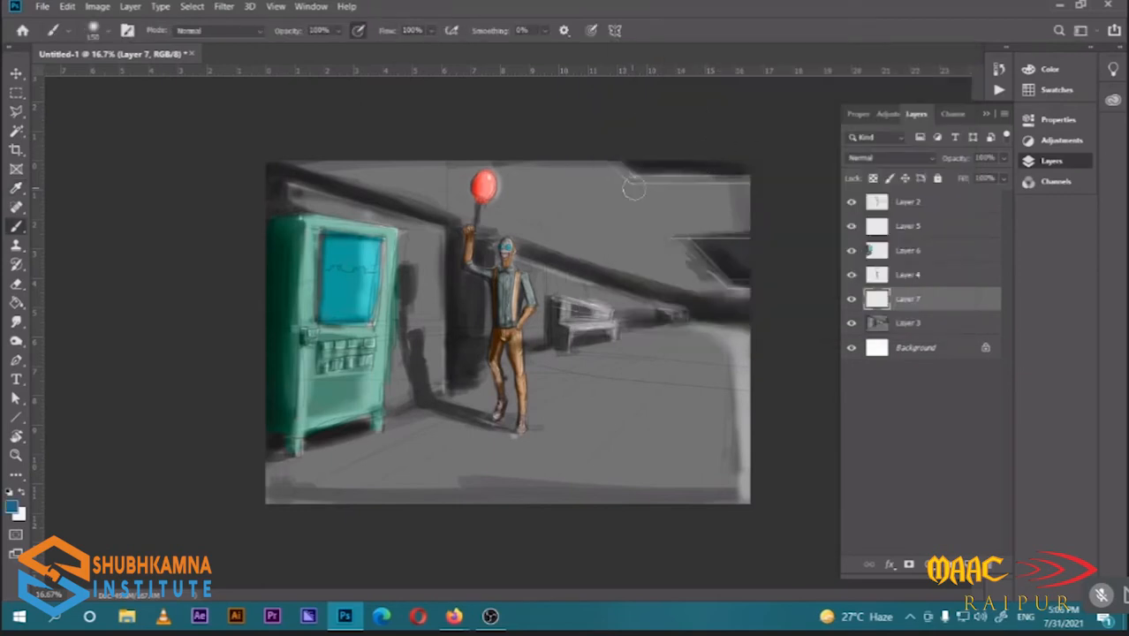
{"action": "key", "text": "alt+BackSpace"}
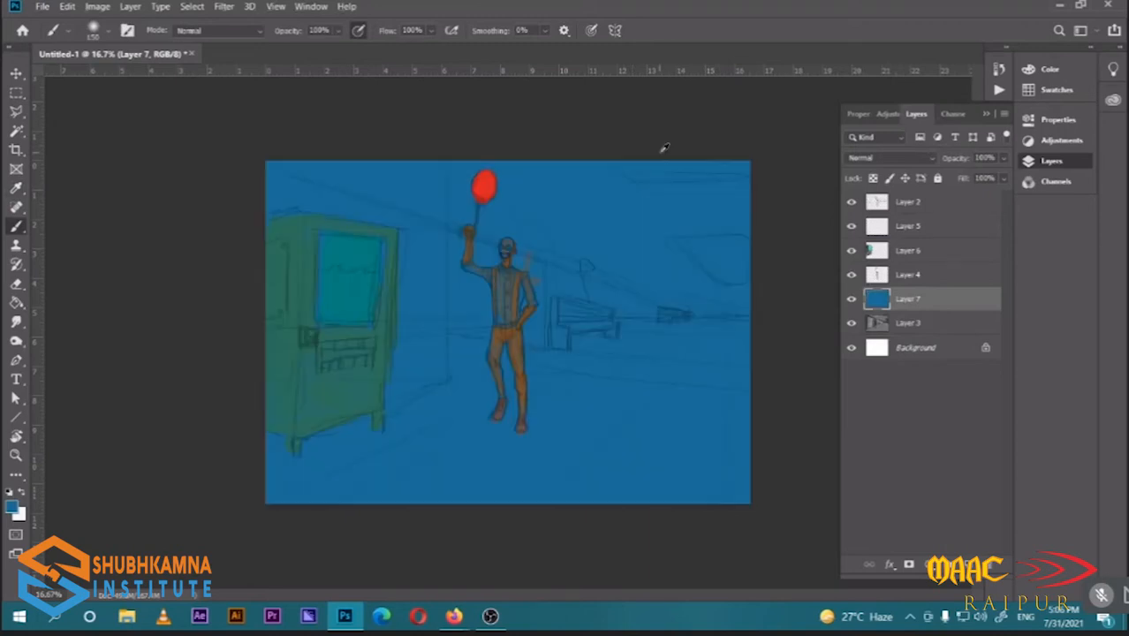
{"action": "key", "text": "v"}
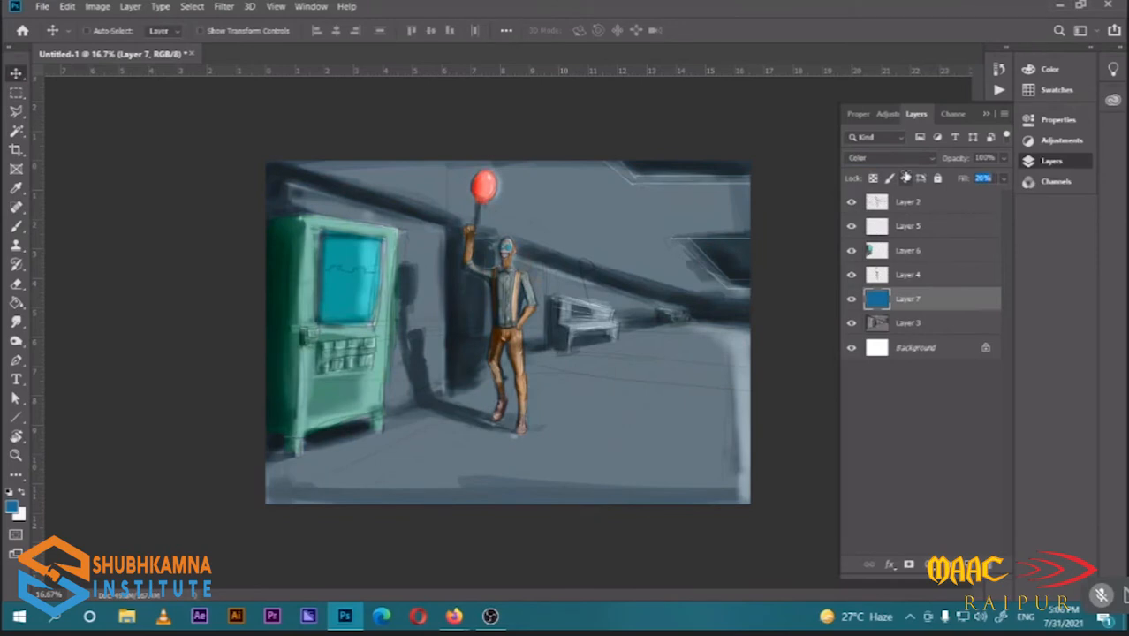
Add a Color-mode layer above Layer 7 and flood it with light orange #f5a156
{"action": "left_click", "coordinate": [968, 563]}
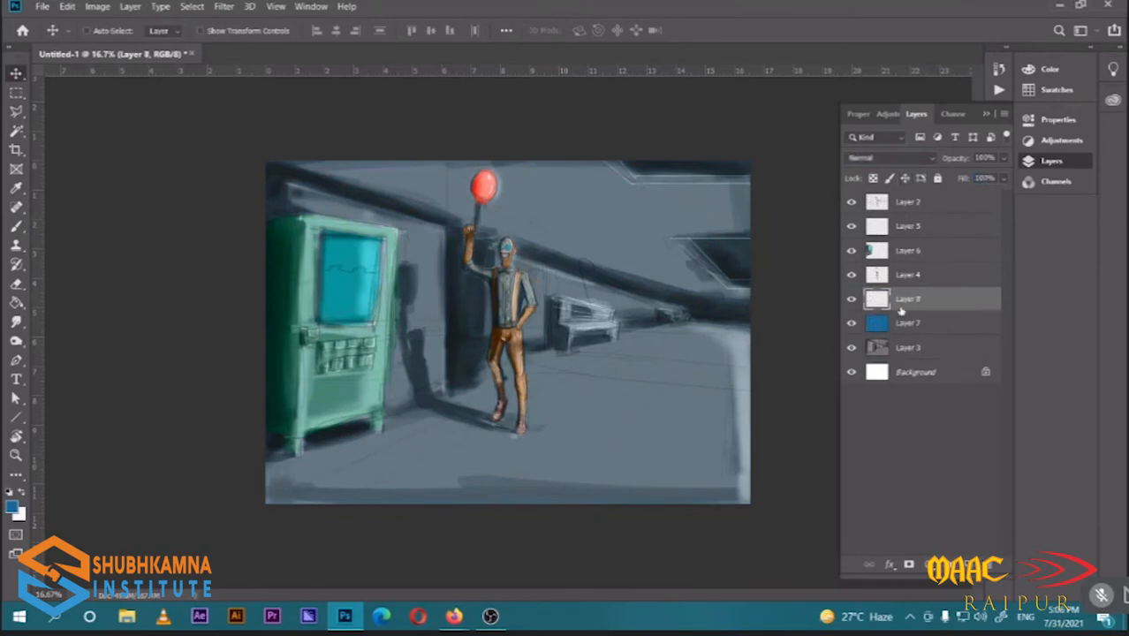
{"action": "left_click", "coordinate": [897, 159]}
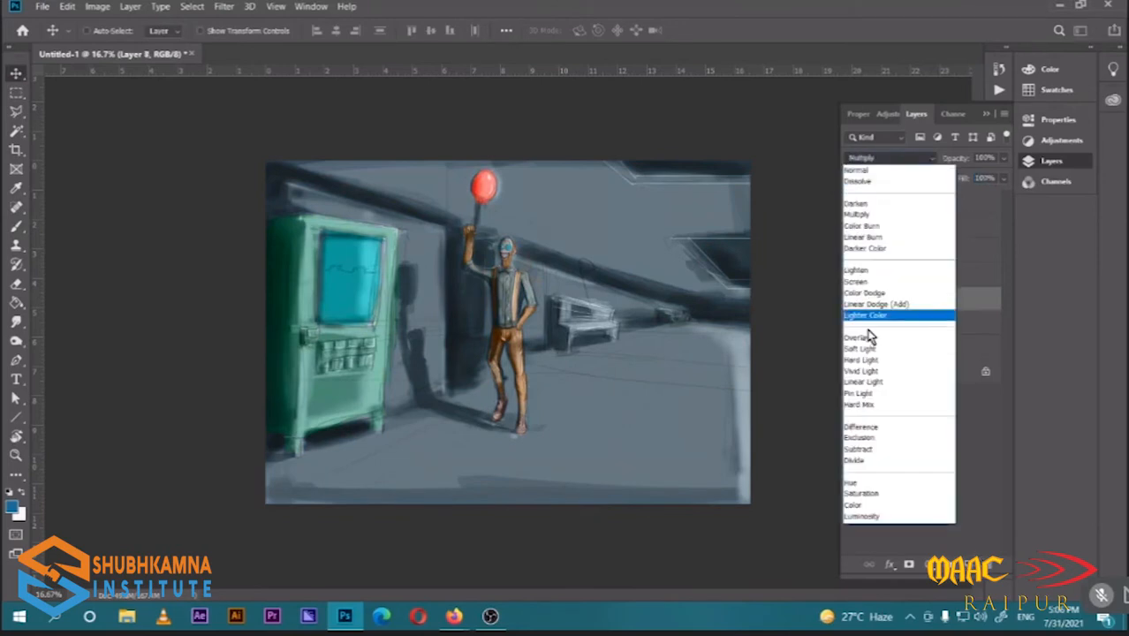
{"action": "left_click", "coordinate": [870, 504]}
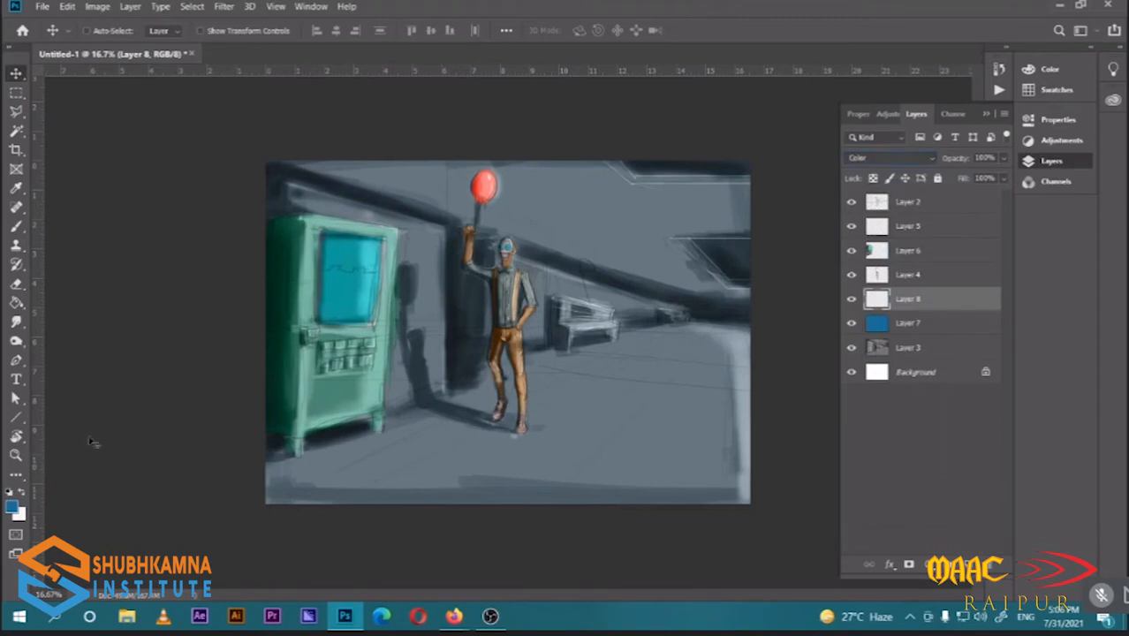
{"action": "left_click", "coordinate": [13, 507]}
{"action": "left_click", "coordinate": [789, 255]}
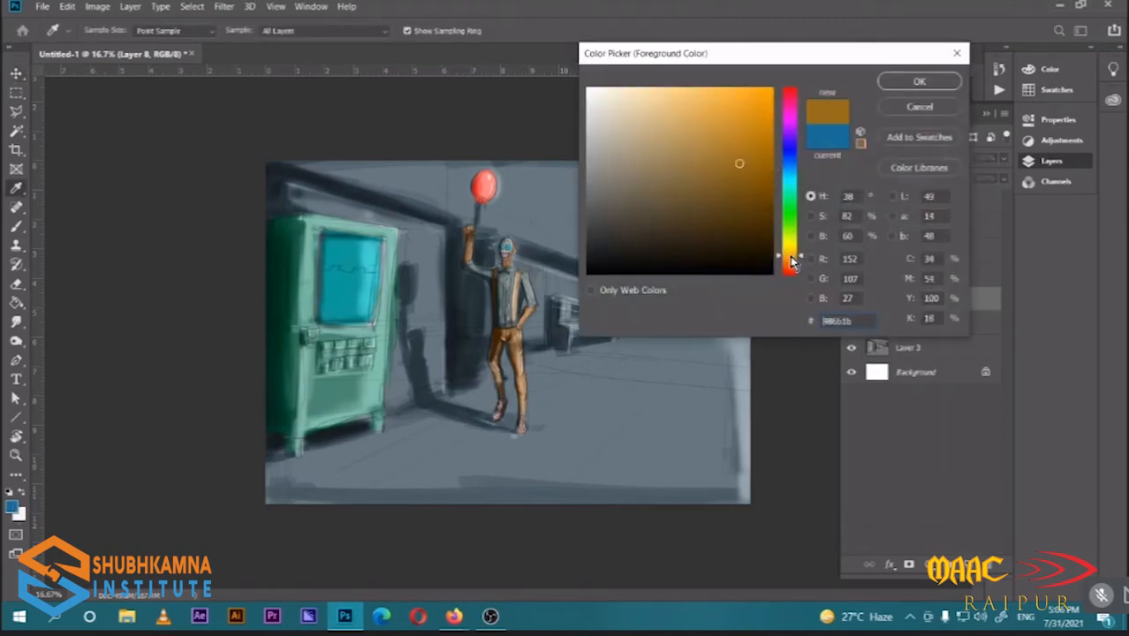
{"action": "left_click", "coordinate": [738, 146]}
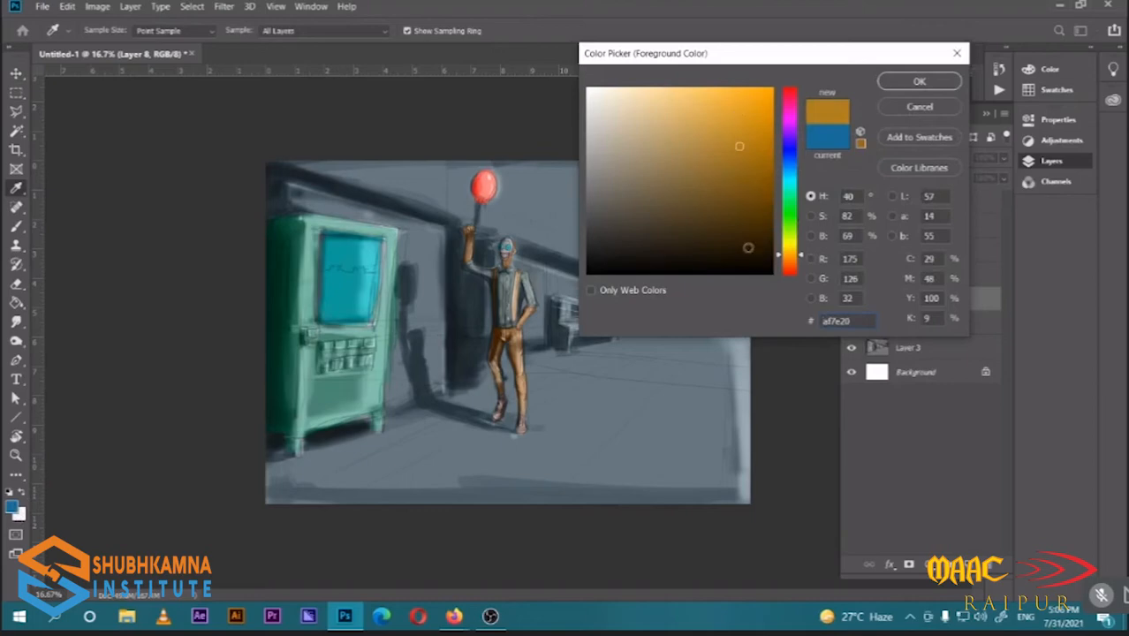
{"action": "left_click", "coordinate": [790, 261]}
{"action": "left_click", "coordinate": [741, 123]}
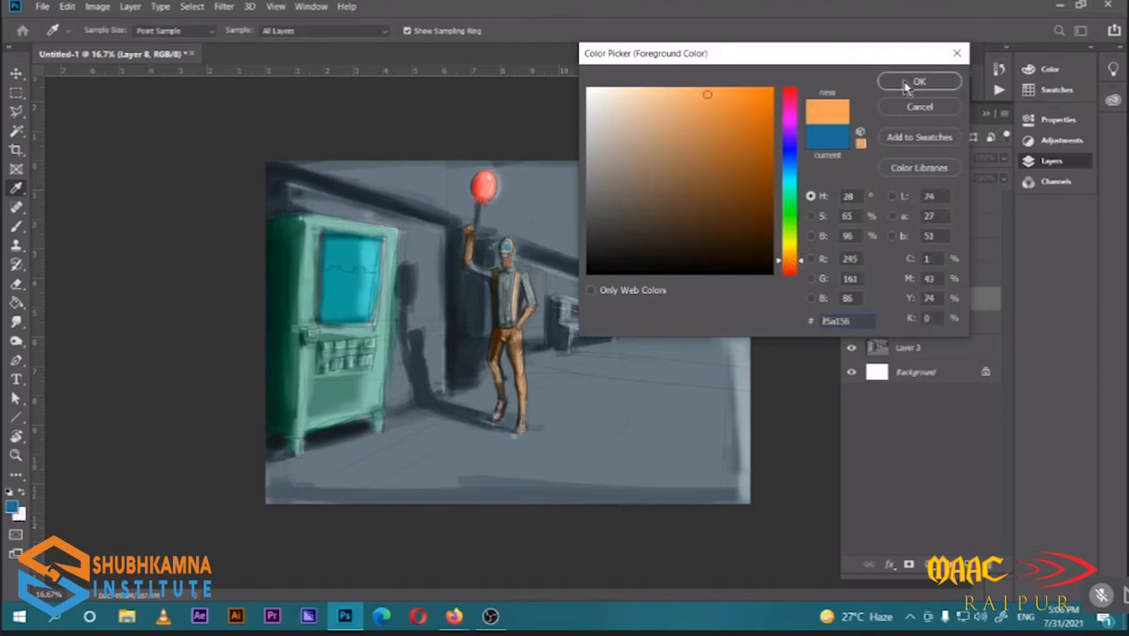
{"action": "left_click", "coordinate": [919, 80]}
{"action": "key", "text": "v"}
{"action": "key", "text": "alt+BackSpace"}
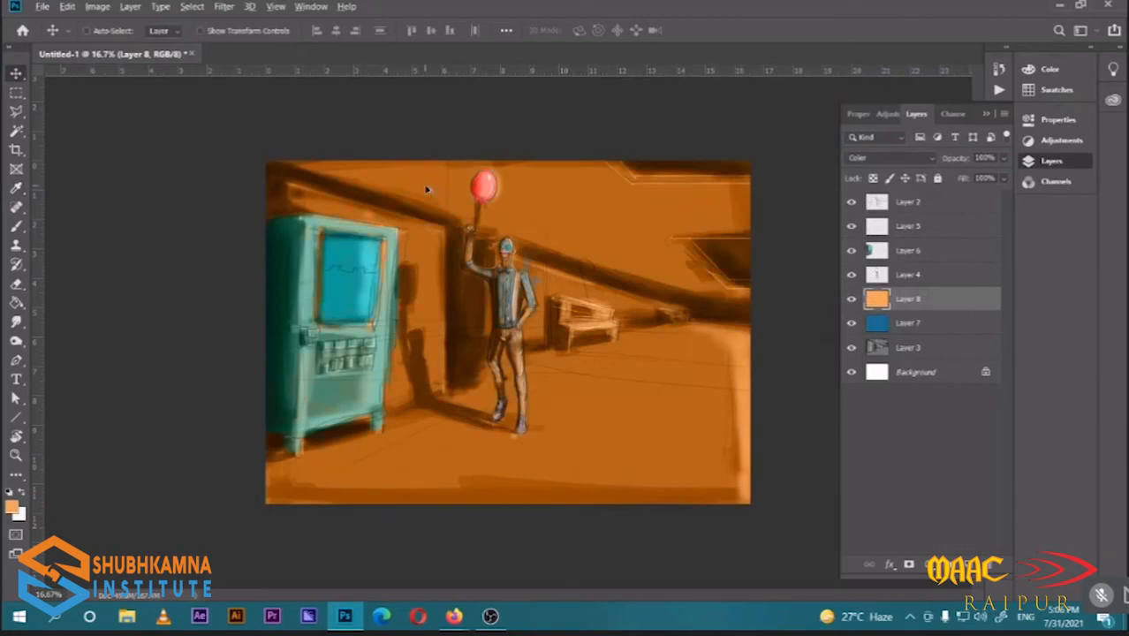
Compare the scene without the tint layers, then erase Layer 8's orange over the two dark ceiling openings
{"action": "key", "text": "b"}
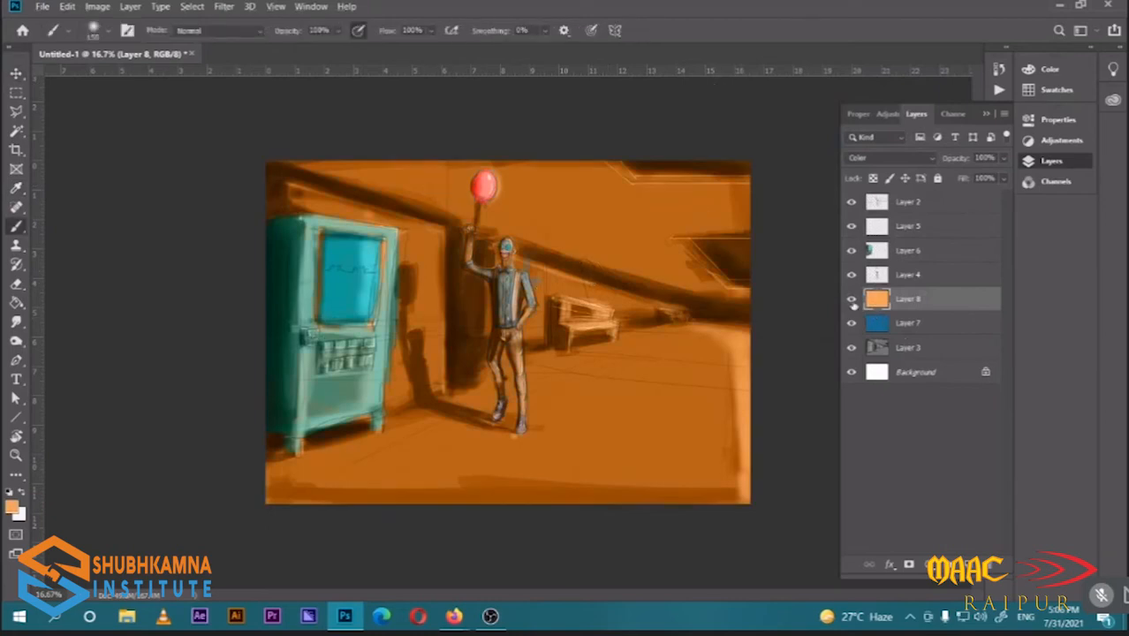
{"action": "left_click_drag", "start_coordinate": [853, 302], "coordinate": [853, 324]}
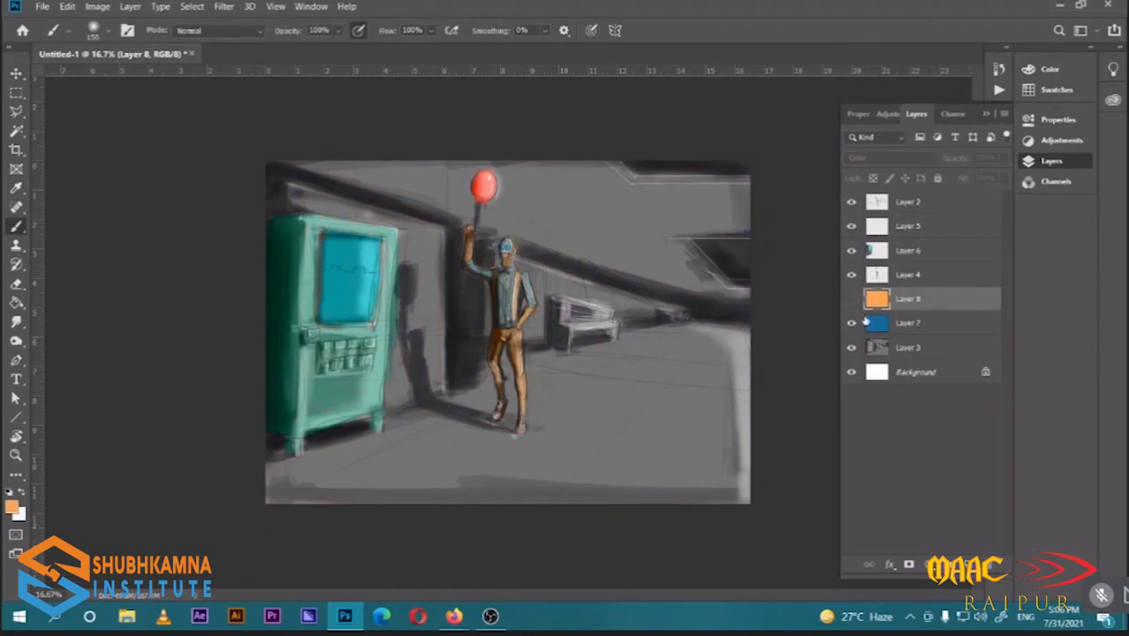
{"action": "left_click_drag", "start_coordinate": [852, 323], "coordinate": [852, 299]}
{"action": "key", "text": "e"}
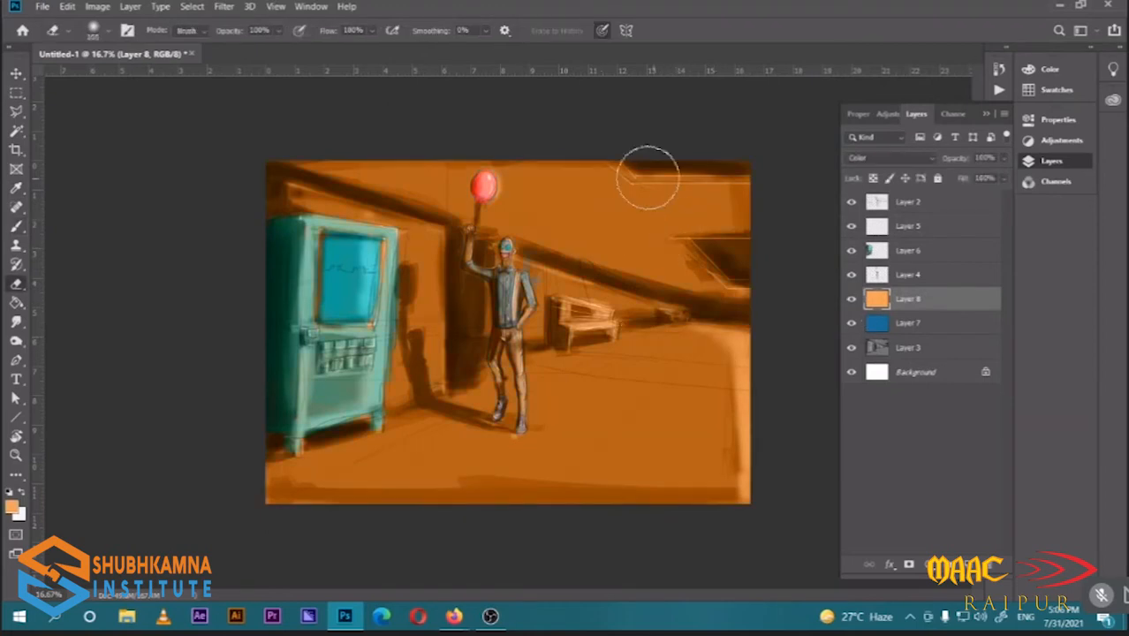
{"action": "mouse_move", "coordinate": [649, 178]}
{"action": "left_mouse_down"}
{"action": "mouse_move", "coordinate": [748, 173]}
{"action": "mouse_move", "coordinate": [651, 173]}
{"action": "mouse_move", "coordinate": [689, 157]}
{"action": "mouse_move", "coordinate": [636, 154]}
{"action": "mouse_move", "coordinate": [698, 166]}
{"action": "left_mouse_up"}
{"action": "mouse_move", "coordinate": [707, 235]}
{"action": "left_mouse_down"}
{"action": "mouse_move", "coordinate": [743, 239]}
{"action": "mouse_move", "coordinate": [723, 247]}
{"action": "mouse_move", "coordinate": [730, 269]}
{"action": "mouse_move", "coordinate": [756, 257]}
{"action": "mouse_move", "coordinate": [726, 250]}
{"action": "left_mouse_up"}
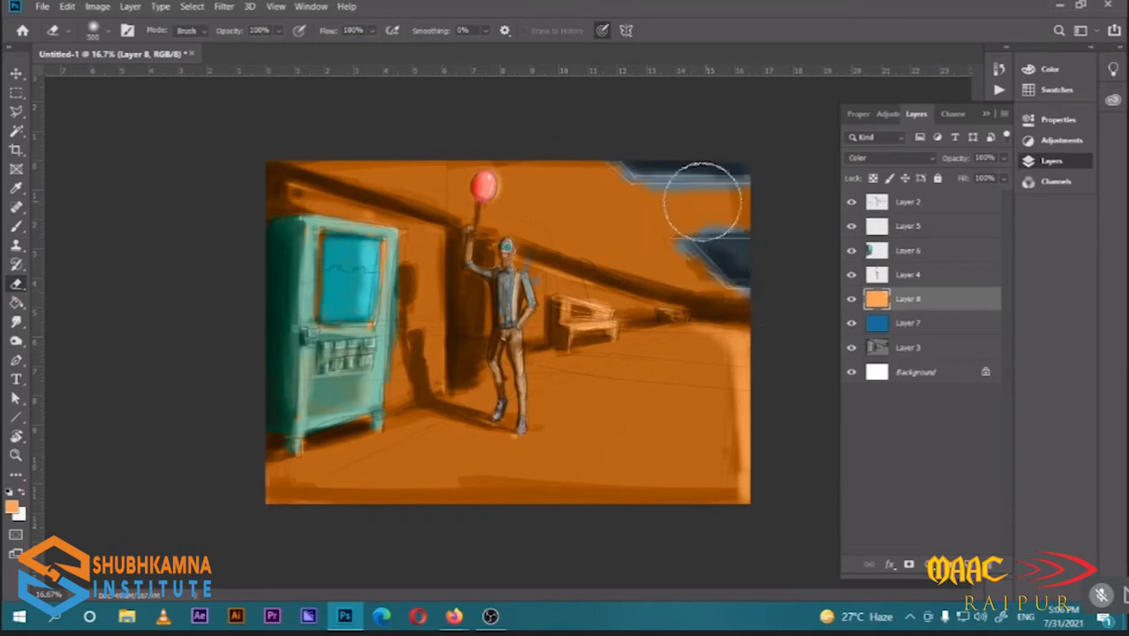
Hide Layers 7 and 8 to examine the grey shading on Layer 3, then show them and reselect Layer 8
{"action": "left_click", "coordinate": [852, 299]}
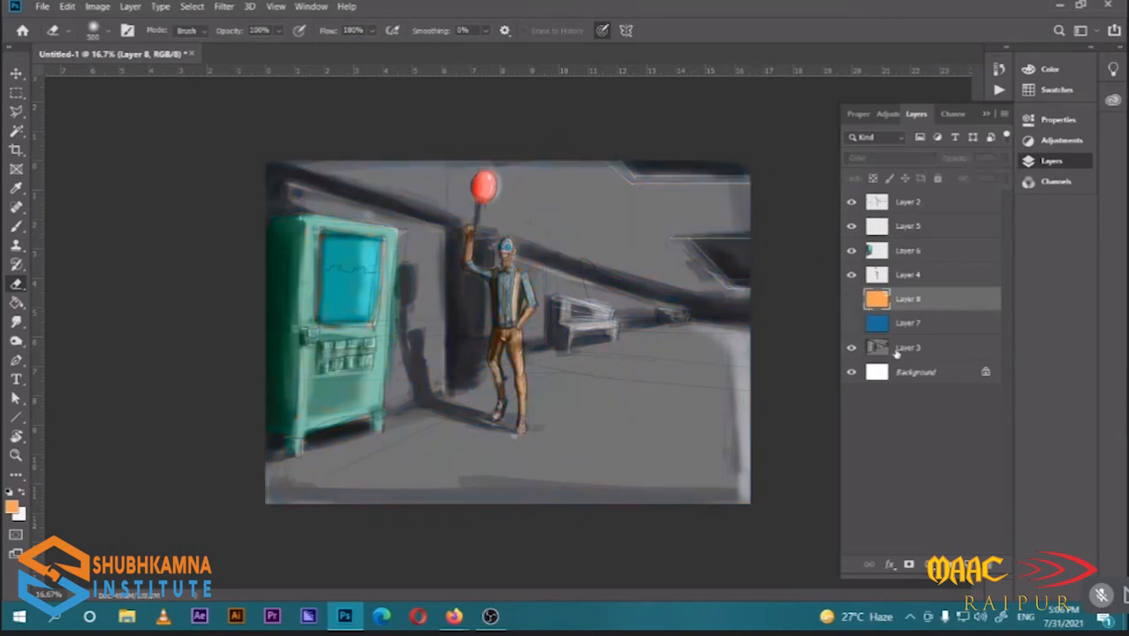
{"action": "left_click", "coordinate": [897, 352]}
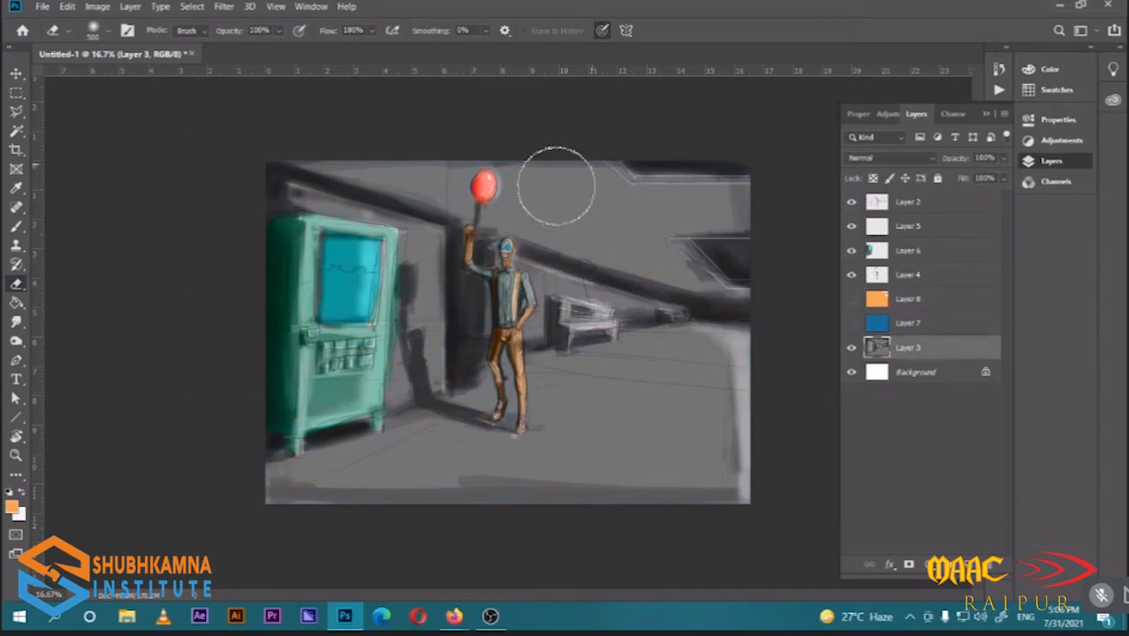
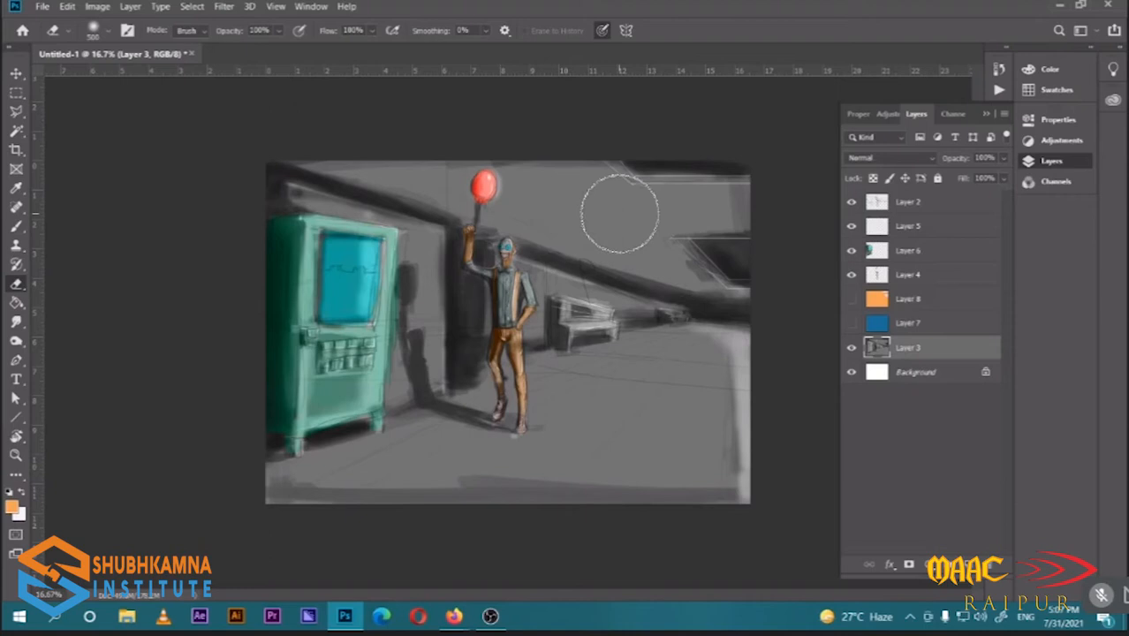
{"action": "left_click", "coordinate": [888, 305]}
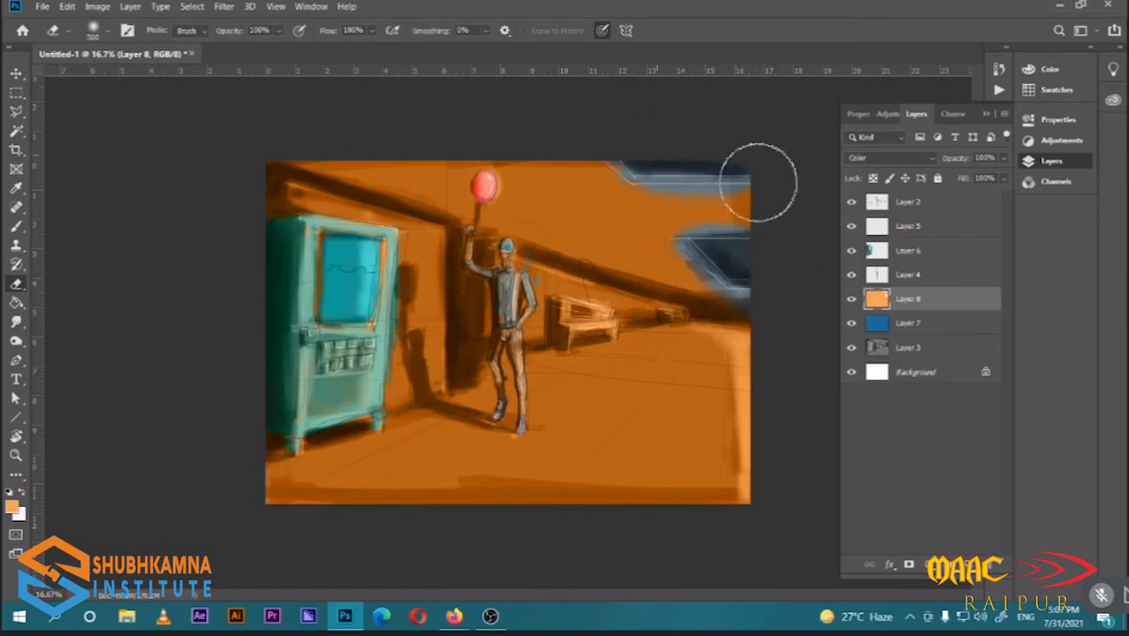
Erase the orange over the roof beams, dark pillar, bench shadows and front floor strip, reducing the eraser for the small areas
{"action": "mouse_move", "coordinate": [711, 304]}
{"action": "left_mouse_down"}
{"action": "mouse_move", "coordinate": [504, 252]}
{"action": "mouse_move", "coordinate": [558, 274]}
{"action": "mouse_move", "coordinate": [555, 262]}
{"action": "mouse_move", "coordinate": [479, 273]}
{"action": "left_mouse_up"}
{"action": "mouse_move", "coordinate": [460, 326]}
{"action": "left_mouse_down"}
{"action": "mouse_move", "coordinate": [458, 375]}
{"action": "mouse_move", "coordinate": [452, 242]}
{"action": "mouse_move", "coordinate": [459, 318]}
{"action": "mouse_move", "coordinate": [488, 256]}
{"action": "mouse_move", "coordinate": [464, 337]}
{"action": "mouse_move", "coordinate": [492, 341]}
{"action": "mouse_move", "coordinate": [474, 365]}
{"action": "mouse_move", "coordinate": [478, 323]}
{"action": "mouse_move", "coordinate": [440, 190]}
{"action": "mouse_move", "coordinate": [443, 215]}
{"action": "mouse_move", "coordinate": [283, 230]}
{"action": "mouse_move", "coordinate": [270, 343]}
{"action": "mouse_move", "coordinate": [377, 428]}
{"action": "mouse_move", "coordinate": [704, 524]}
{"action": "mouse_move", "coordinate": [720, 490]}
{"action": "mouse_move", "coordinate": [714, 299]}
{"action": "left_mouse_up"}
{"action": "key", "text": "bracketleft"}
{"action": "key", "text": "bracketleft"}
{"action": "key", "text": "bracketleft"}
{"action": "key", "text": "bracketleft"}
{"action": "key", "text": "bracketleft"}
{"action": "key", "text": "bracketleft"}
{"action": "left_click_drag", "start_coordinate": [577, 342], "coordinate": [595, 339]}
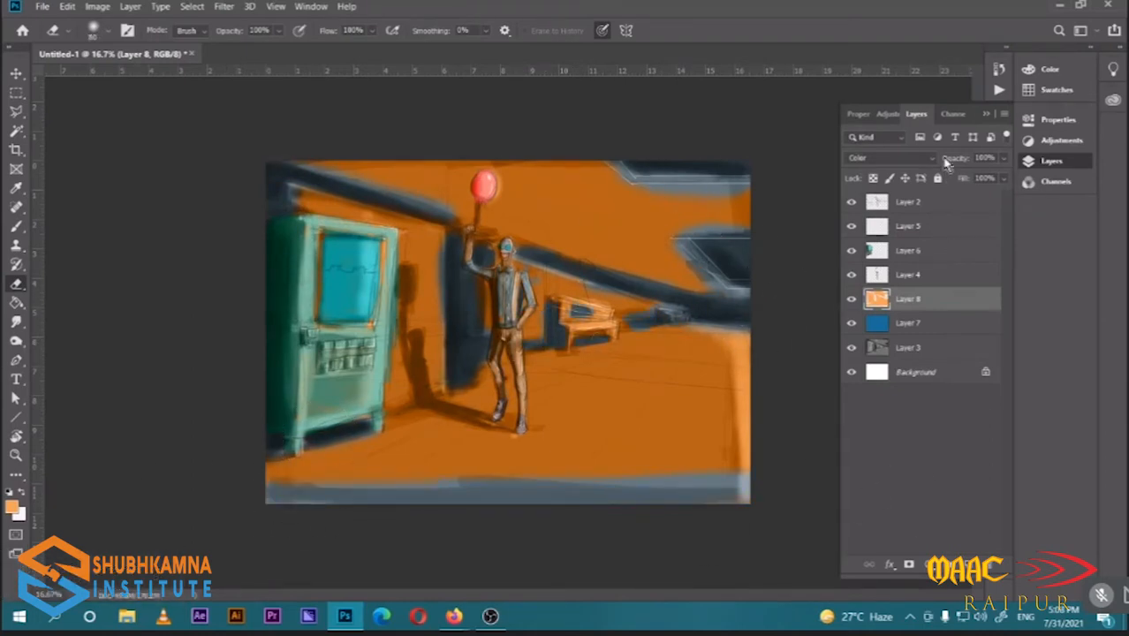
Soften the edges of the orange tint on Layer 8 with a Gaussian Blur
{"action": "left_click", "coordinate": [249, 6]}
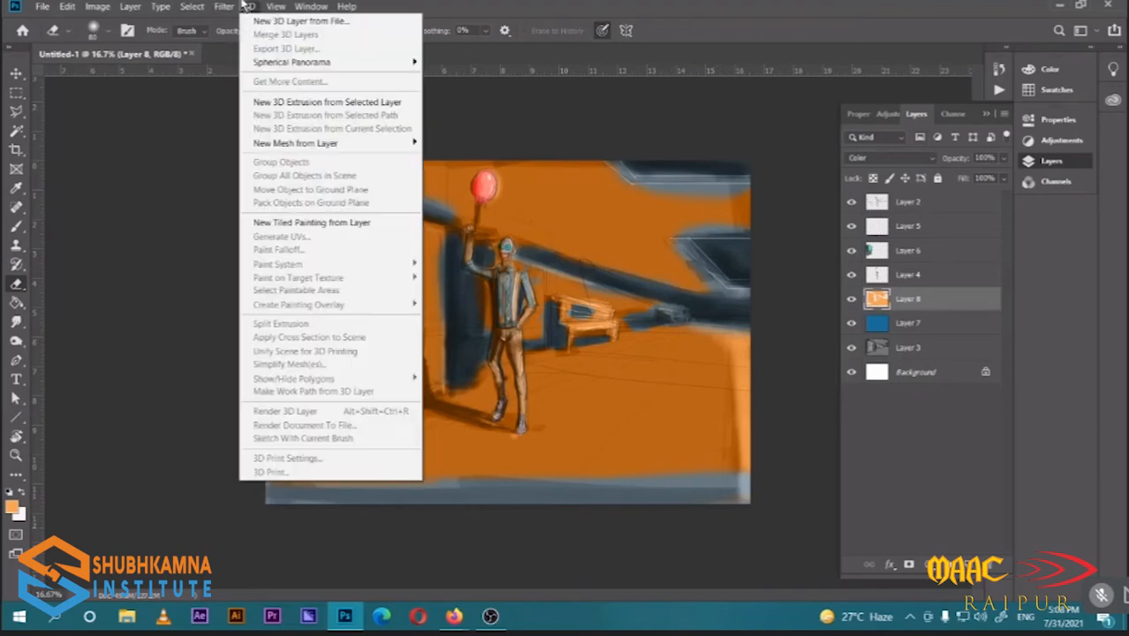
{"action": "mouse_move", "coordinate": [223, 6]}
{"action": "mouse_move", "coordinate": [308, 162]}
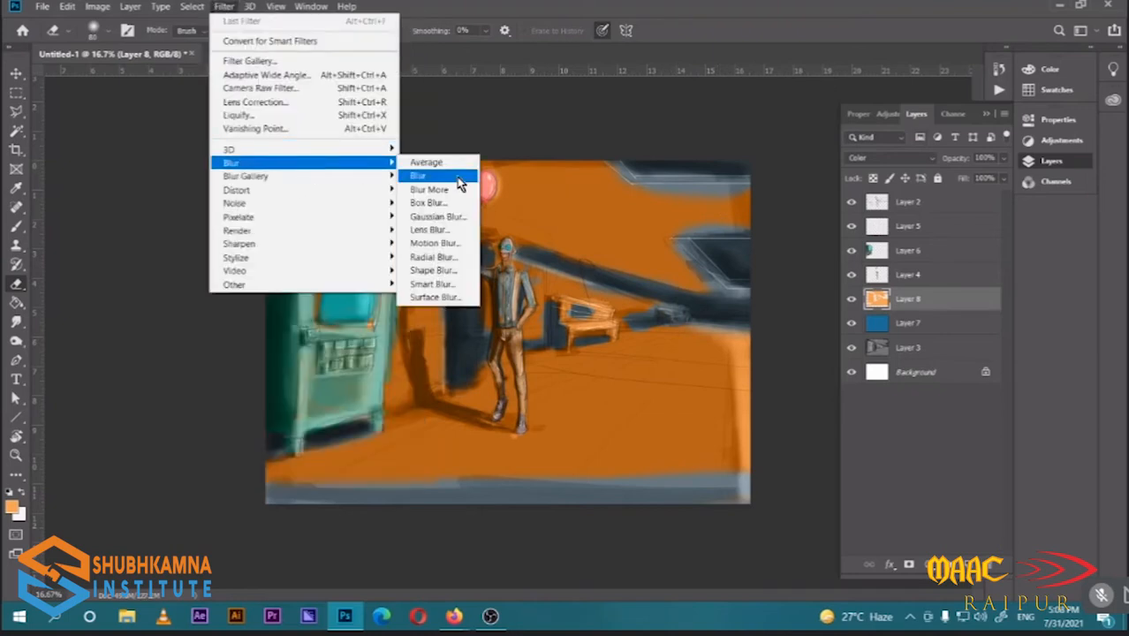
{"action": "left_click", "coordinate": [435, 217]}
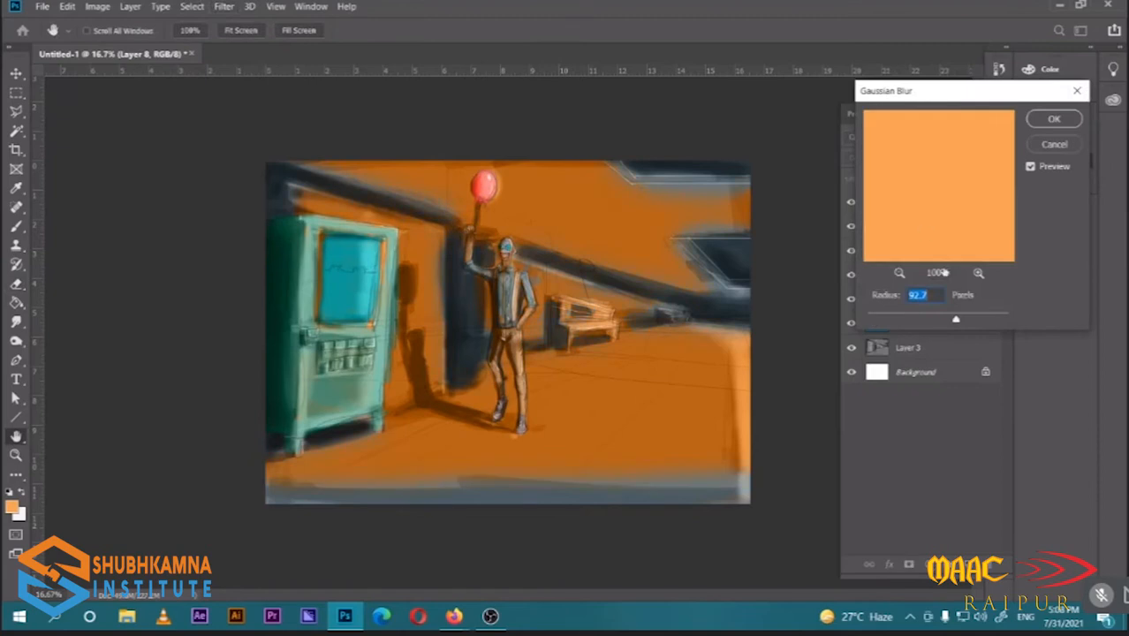
{"action": "left_click_drag", "start_coordinate": [956, 323], "coordinate": [943, 320]}
{"action": "left_click", "coordinate": [1054, 118]}
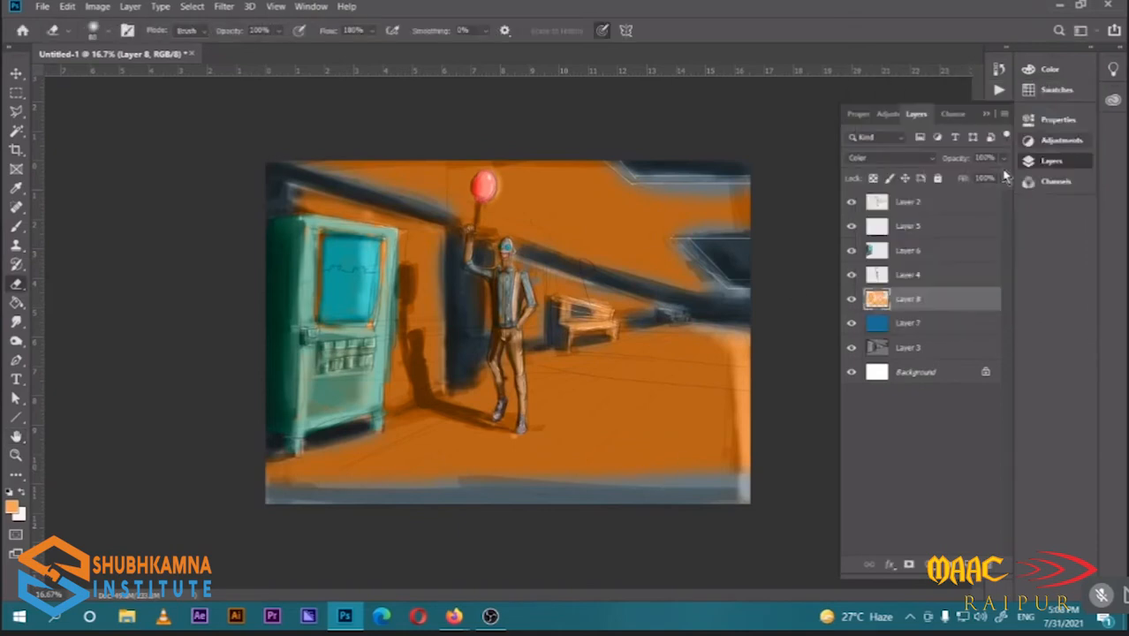
Merge Layer 8 with the blue Layer 7, set the merged layer to Color mode and reduce its fill
{"action": "left_click", "coordinate": [899, 301]}
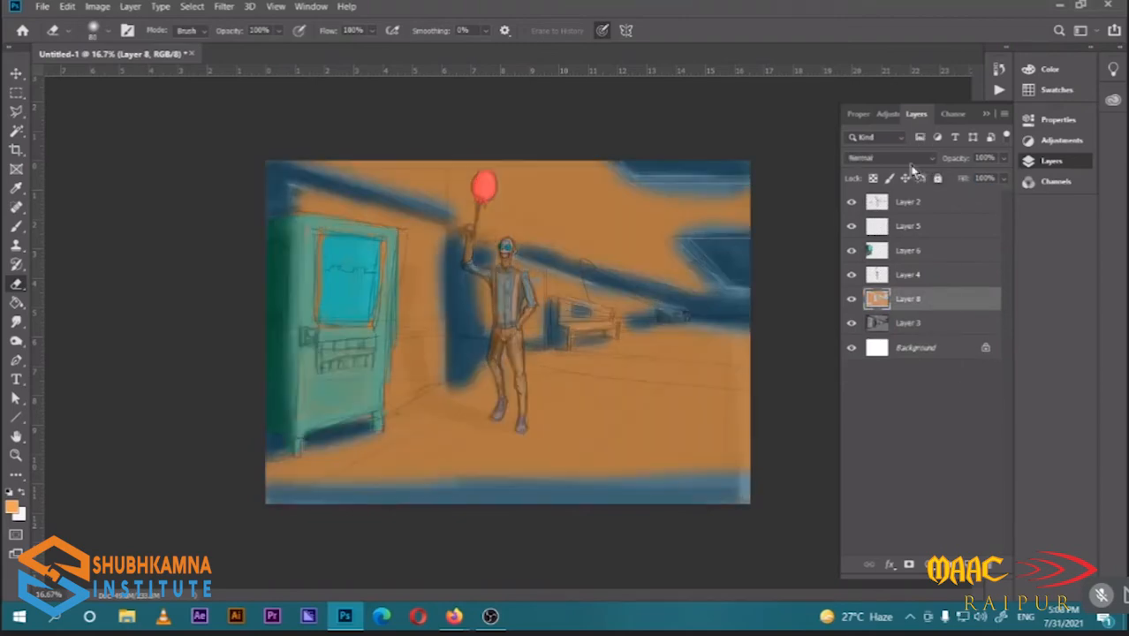
{"action": "left_click", "coordinate": [890, 158]}
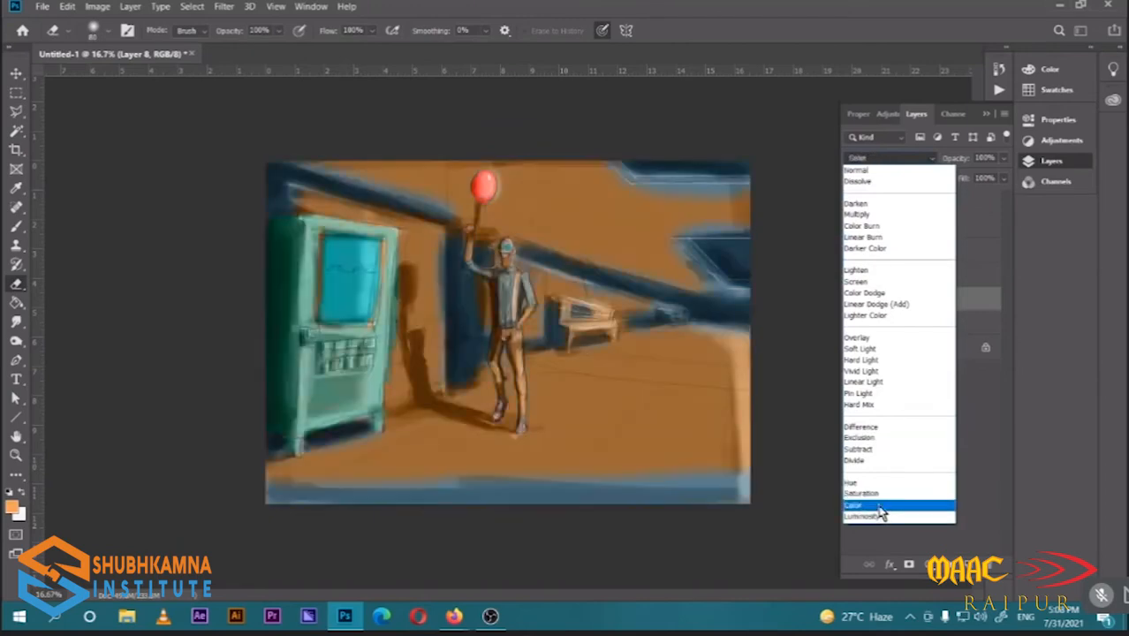
{"action": "left_click", "coordinate": [880, 508]}
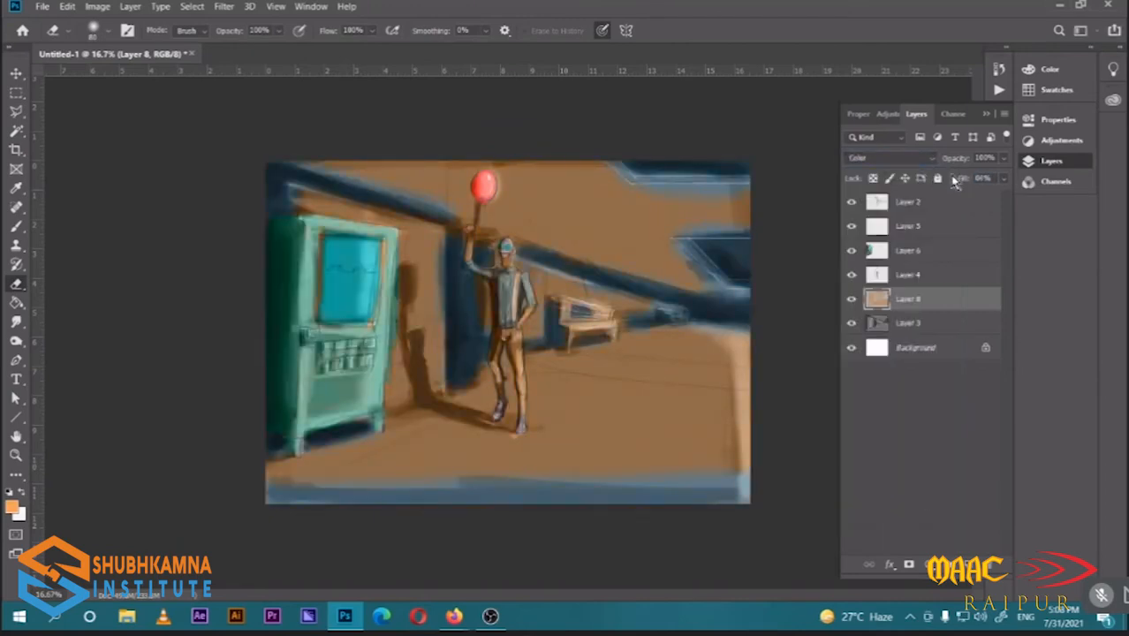
On Layer 3, darken the front floor strip with dark grey #3b3a3a using an enlarged brush
{"action": "key", "text": "b"}
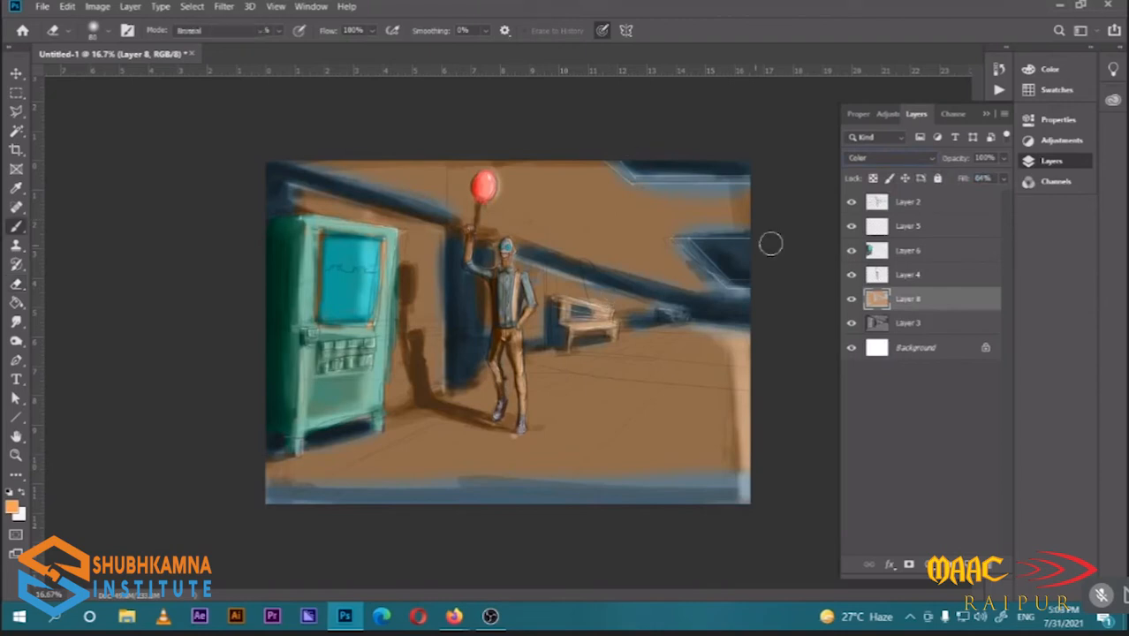
{"action": "left_click", "coordinate": [903, 323]}
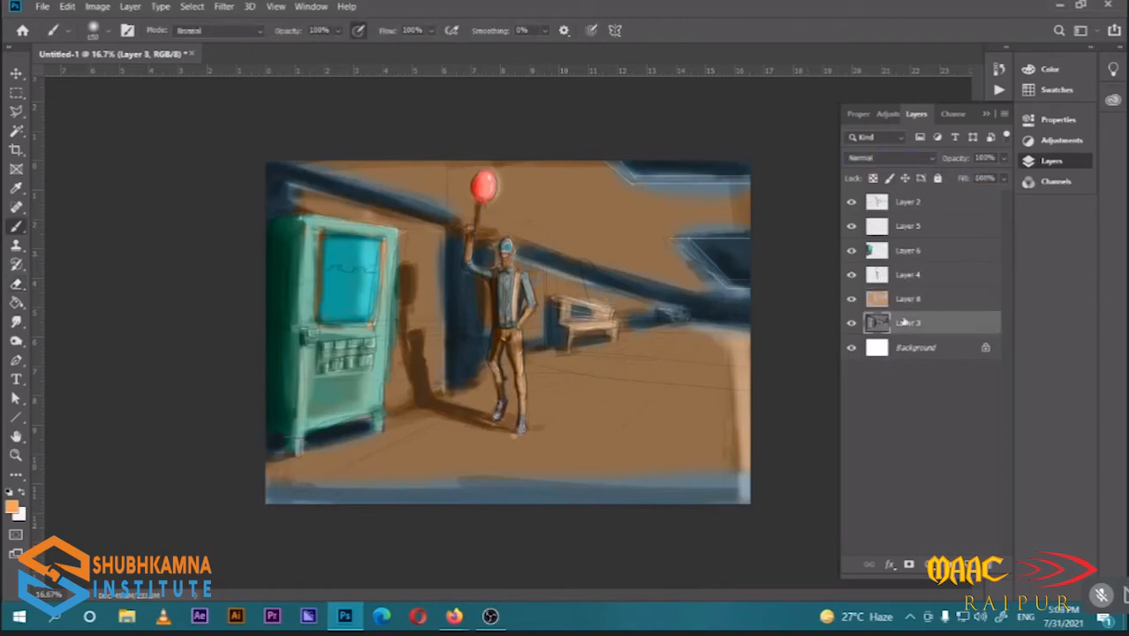
{"action": "left_click", "coordinate": [12, 507]}
{"action": "left_click", "coordinate": [628, 238]}
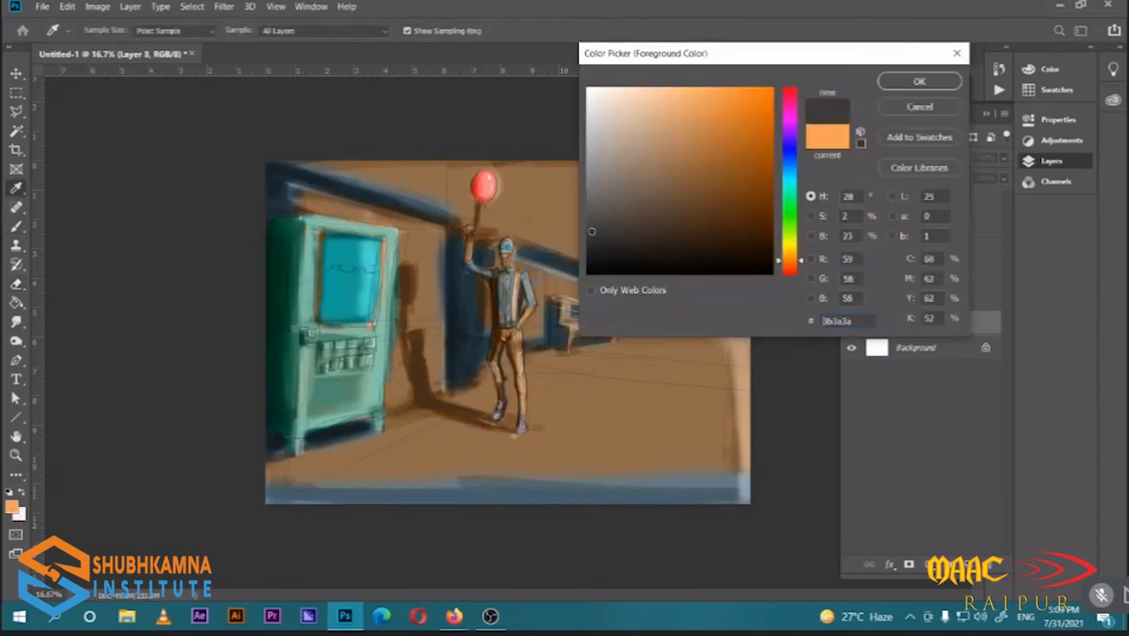
{"action": "left_click", "coordinate": [920, 81]}
{"action": "key", "text": "bracketright"}
{"action": "key", "text": "bracketright"}
{"action": "key", "text": "bracketright"}
{"action": "key", "text": "bracketright"}
{"action": "key", "text": "bracketright"}
{"action": "mouse_move", "coordinate": [345, 497]}
{"action": "left_mouse_down"}
{"action": "mouse_move", "coordinate": [305, 505]}
{"action": "mouse_move", "coordinate": [738, 502]}
{"action": "left_mouse_up"}
Hide the Layer 8 tint and reduce the brush size for work on the grey scene
{"action": "left_click", "coordinate": [851, 299]}
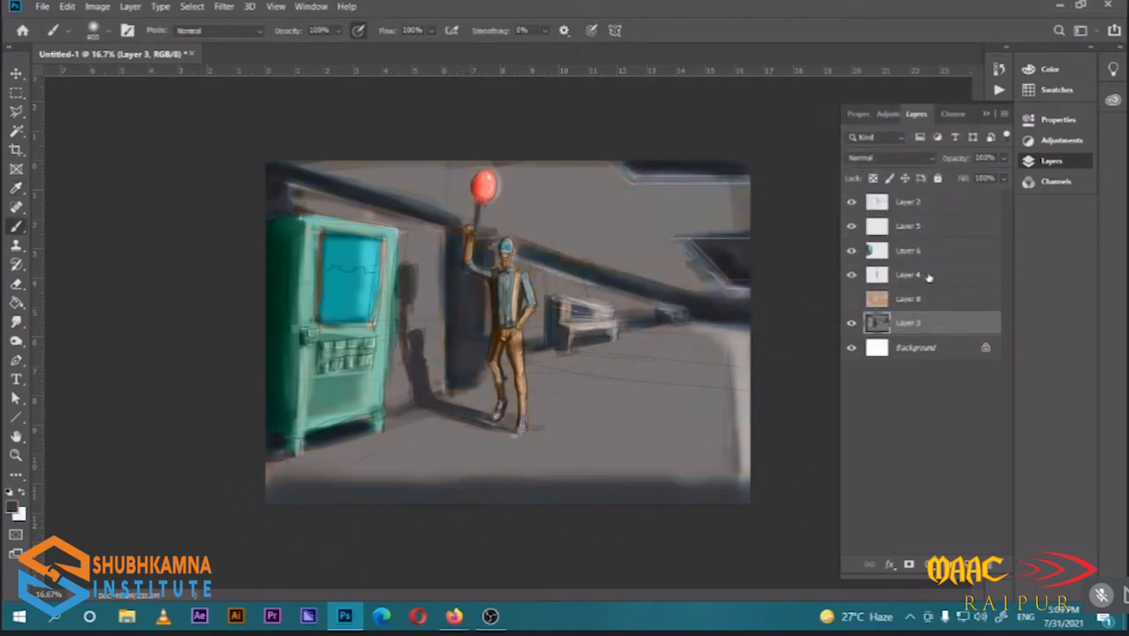
{"action": "key", "text": "bracketleft"}
{"action": "key", "text": "bracketleft"}
{"action": "key", "text": "bracketleft"}
{"action": "key", "text": "bracketleft"}
{"action": "key", "text": "bracketleft"}
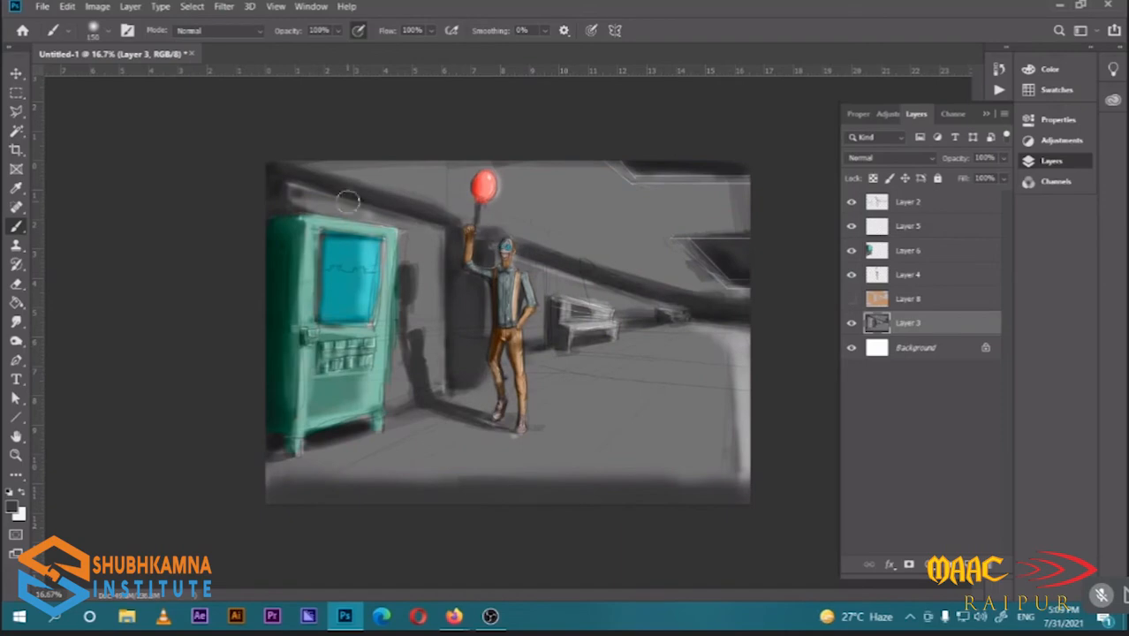
On Layer 6, paint blue #217095 down the vending machine's shaded side with an enlarged brush
{"action": "left_click", "coordinate": [12, 508]}
{"action": "left_click", "coordinate": [796, 172]}
{"action": "left_click", "coordinate": [727, 172]}
{"action": "left_click", "coordinate": [920, 80]}
{"action": "left_click", "coordinate": [919, 251]}
{"action": "key", "text": "bracketright"}
{"action": "key", "text": "bracketright"}
{"action": "key", "text": "bracketright"}
{"action": "key", "text": "bracketright"}
{"action": "mouse_move", "coordinate": [281, 286]}
{"action": "left_mouse_down"}
{"action": "mouse_move", "coordinate": [268, 356]}
{"action": "mouse_move", "coordinate": [278, 426]}
{"action": "left_mouse_up"}
Colour the far end button in the vending machine's upper row red using a smaller brush
{"action": "left_click", "coordinate": [12, 507]}
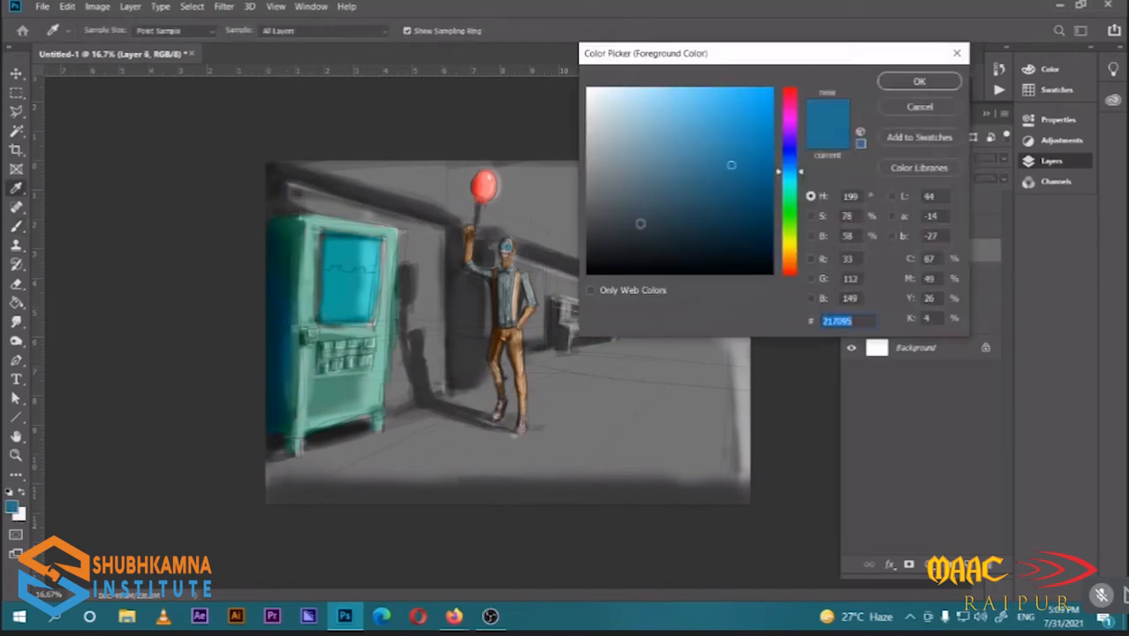
{"action": "left_click", "coordinate": [705, 132]}
{"action": "left_click", "coordinate": [920, 80]}
{"action": "key", "text": "bracketleft"}
{"action": "key", "text": "bracketleft"}
{"action": "key", "text": "bracketleft"}
{"action": "key", "text": "bracketleft"}
{"action": "key", "text": "ctrl+plus"}
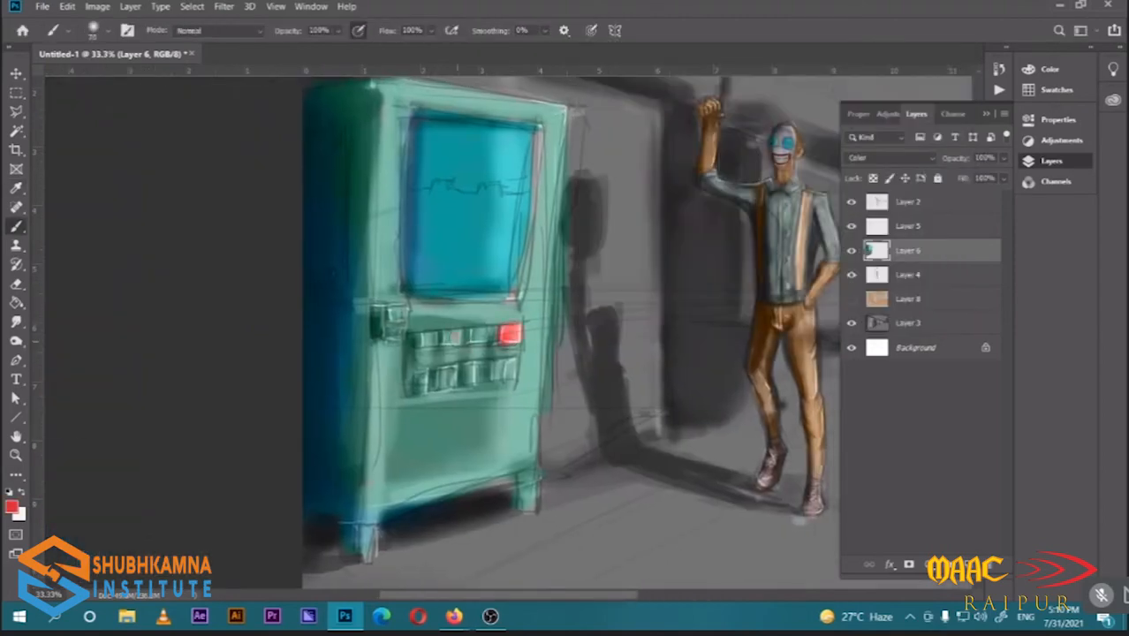
Colour two more upper-row buttons red and yellow, and lower the Layer 2 line art's opacity to 3%
{"action": "left_click", "coordinate": [12, 507]}
{"action": "left_click", "coordinate": [790, 245]}
{"action": "left_click_drag", "start_coordinate": [458, 334], "coordinate": [431, 343]}
{"action": "left_click", "coordinate": [742, 104]}
{"action": "left_click", "coordinate": [920, 81]}
{"action": "left_click", "coordinate": [910, 202]}
{"action": "left_click_drag", "start_coordinate": [965, 159], "coordinate": [956, 161]}
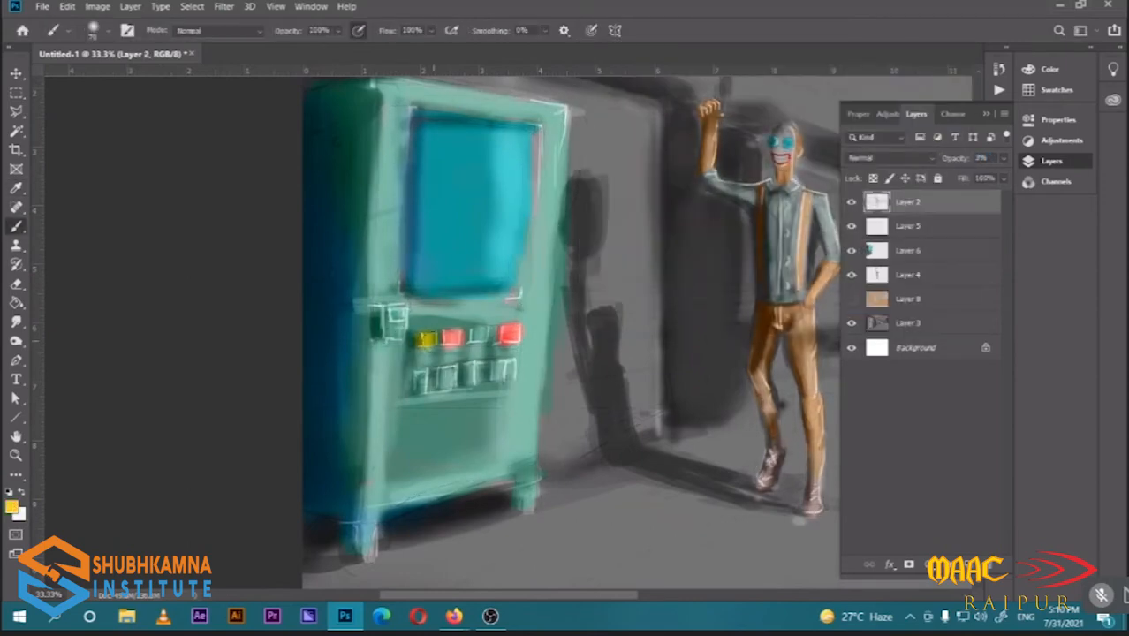
On Layer 6, colour the vending machine's remaining upper-row and lower-row buttons in blue and red
{"action": "left_click", "coordinate": [12, 507]}
{"action": "left_click", "coordinate": [790, 172]}
{"action": "left_click", "coordinate": [746, 177]}
{"action": "left_click", "coordinate": [910, 83]}
{"action": "left_click", "coordinate": [13, 507]}
{"action": "left_click", "coordinate": [791, 251]}
{"action": "left_click_drag", "start_coordinate": [791, 251], "coordinate": [790, 87]}
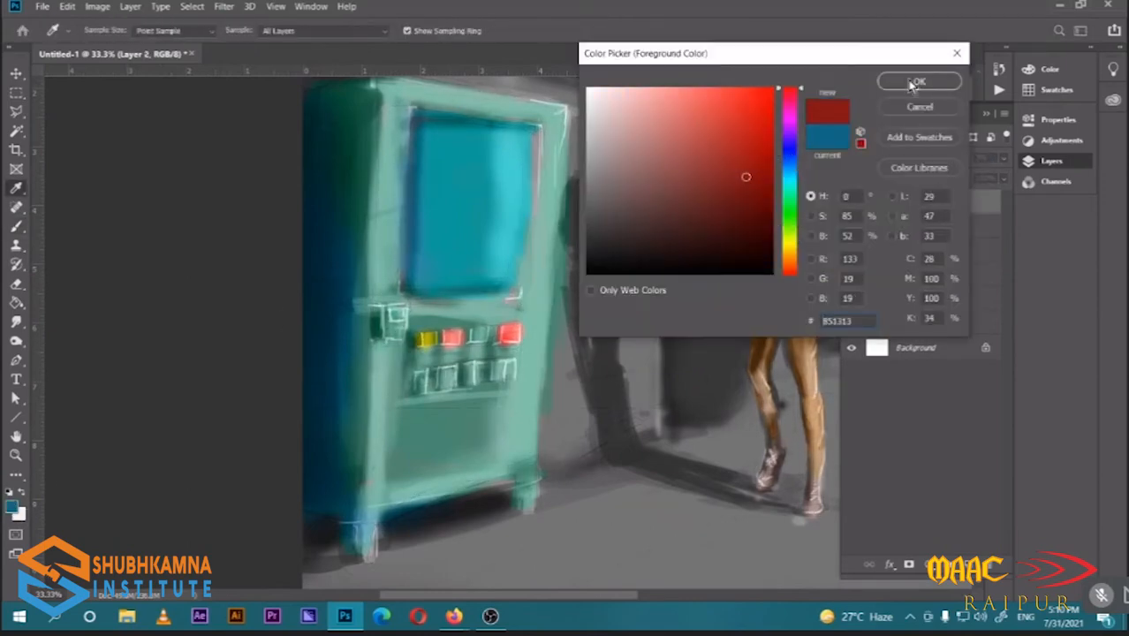
{"action": "left_click", "coordinate": [913, 85]}
{"action": "left_click", "coordinate": [897, 274]}
{"action": "left_click", "coordinate": [901, 251]}
{"action": "left_click", "coordinate": [12, 507]}
{"action": "mouse_move", "coordinate": [442, 371]}
{"action": "left_mouse_down"}
{"action": "mouse_move", "coordinate": [451, 384]}
{"action": "mouse_move", "coordinate": [508, 370]}
{"action": "left_mouse_up"}
{"action": "left_click", "coordinate": [790, 160]}
{"action": "left_click", "coordinate": [917, 82]}
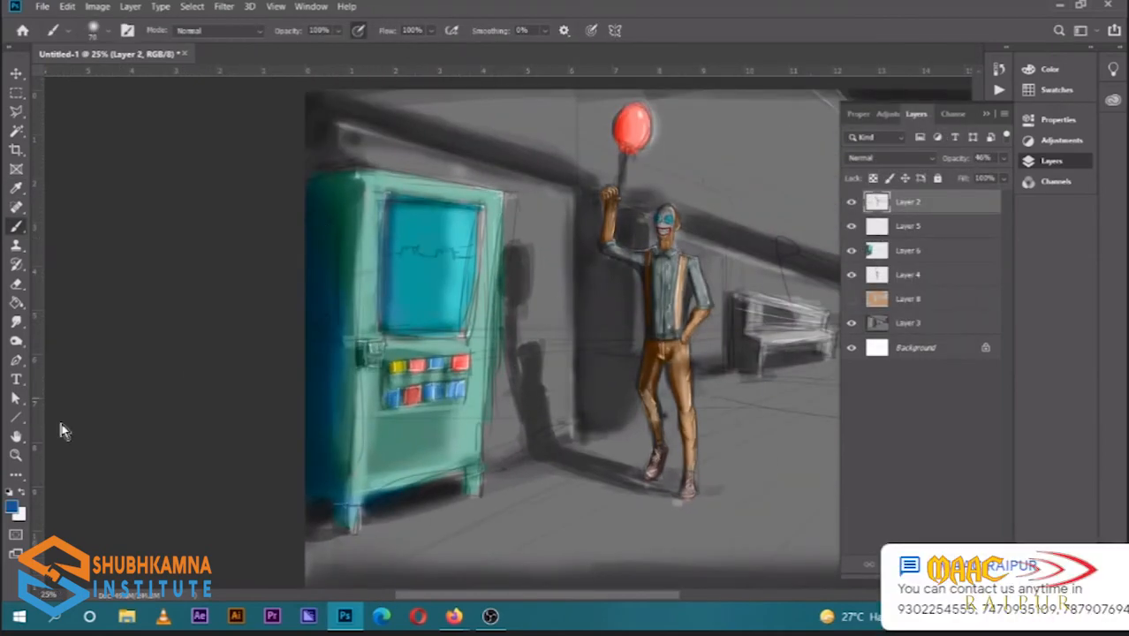
Set the foreground colour to a dark green
{"action": "left_click", "coordinate": [13, 509]}
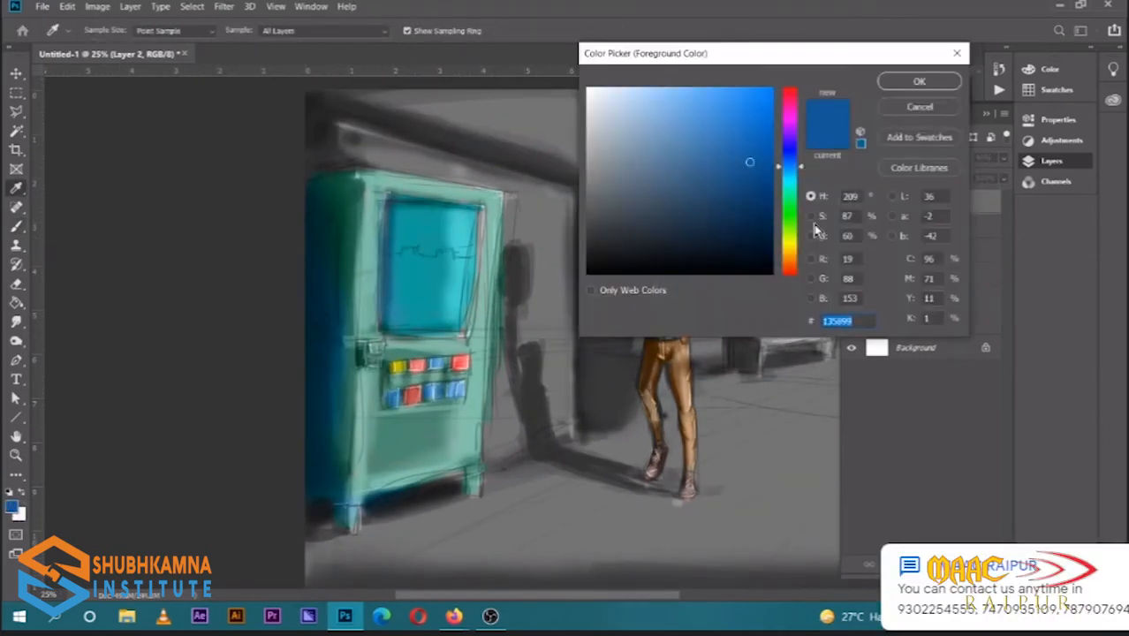
{"action": "left_click_drag", "start_coordinate": [793, 249], "coordinate": [793, 234]}
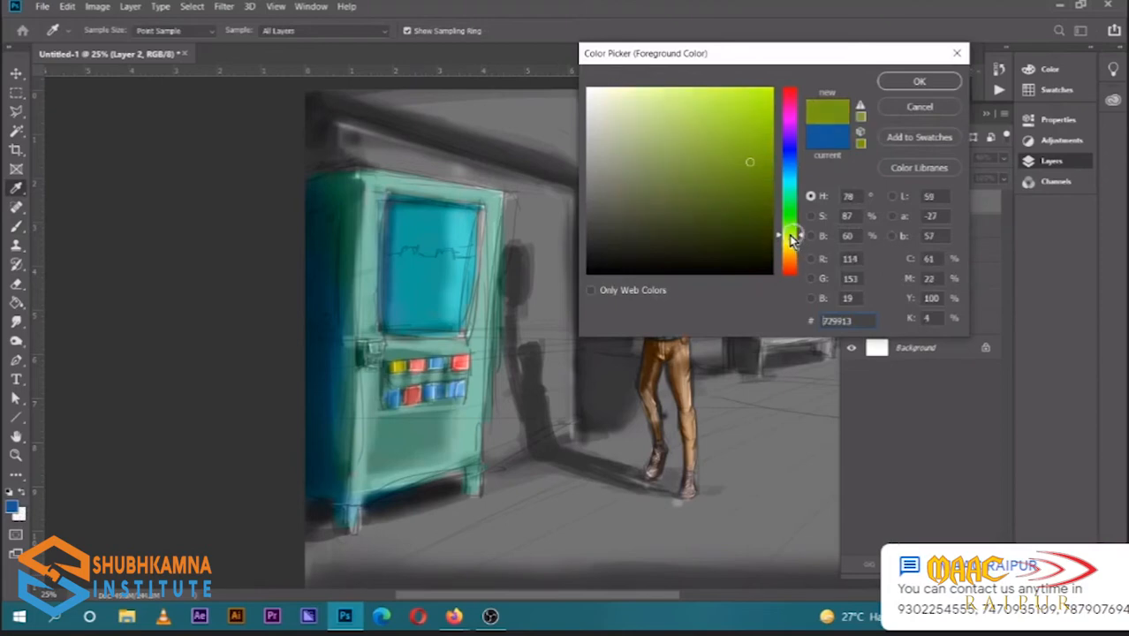
{"action": "left_click", "coordinate": [728, 200]}
{"action": "left_click", "coordinate": [919, 81]}
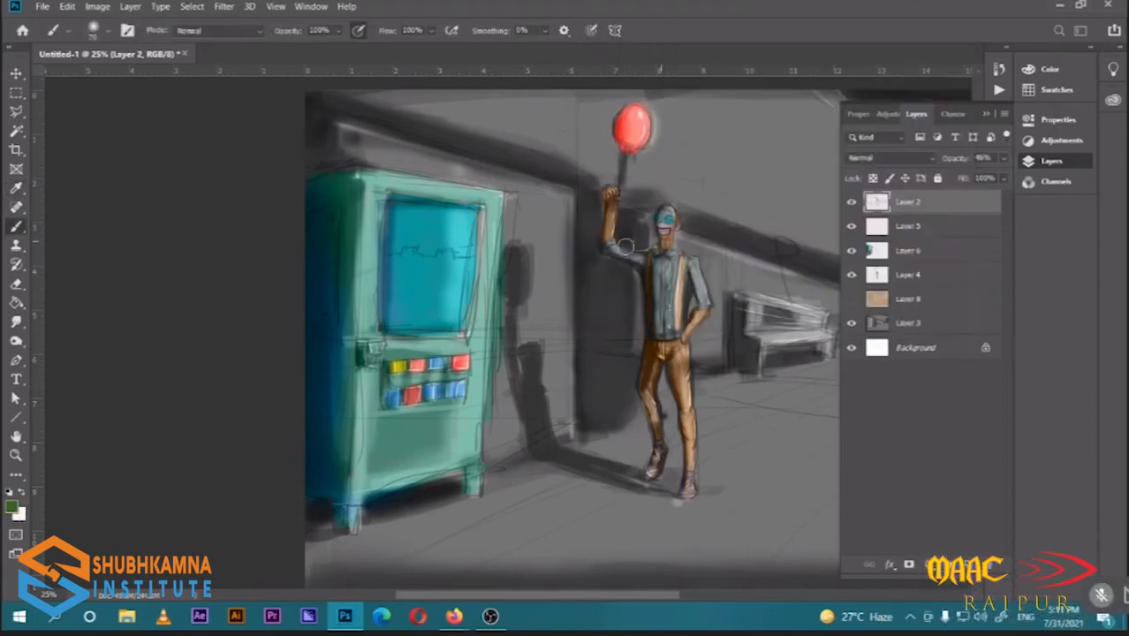
Browse the brush tips and choose the textured 60 px tip for the brush
{"action": "left_click", "coordinate": [111, 34]}
{"action": "left_click", "coordinate": [741, 36]}
{"action": "key", "text": "F5"}
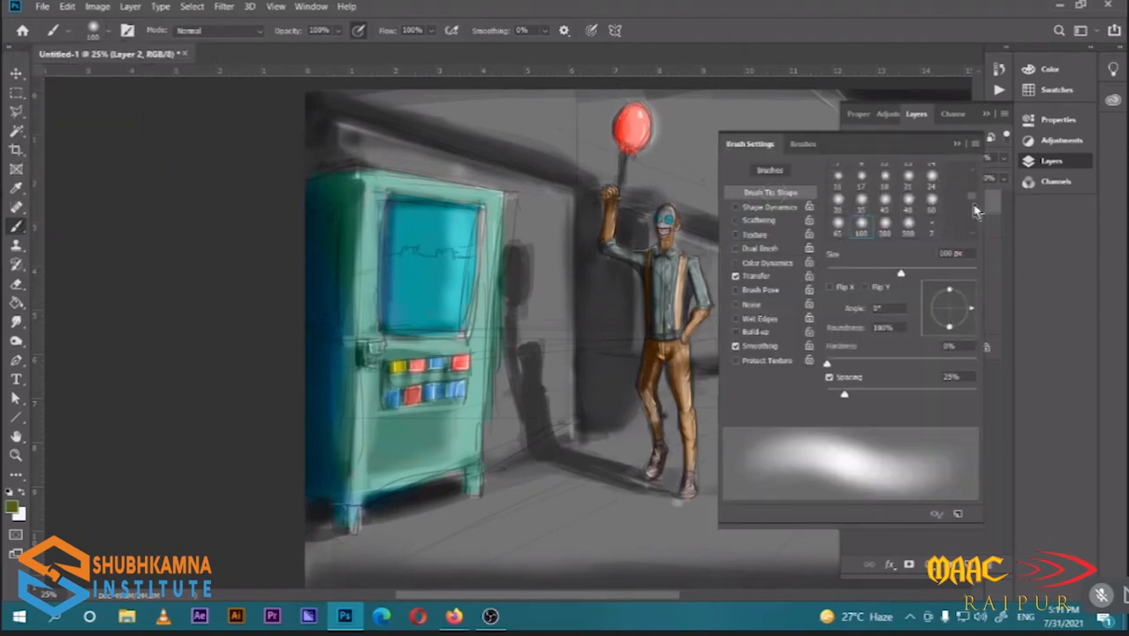
{"action": "scroll", "coordinate": [976, 211], "scroll_direction": "down", "scroll_amount": 10}
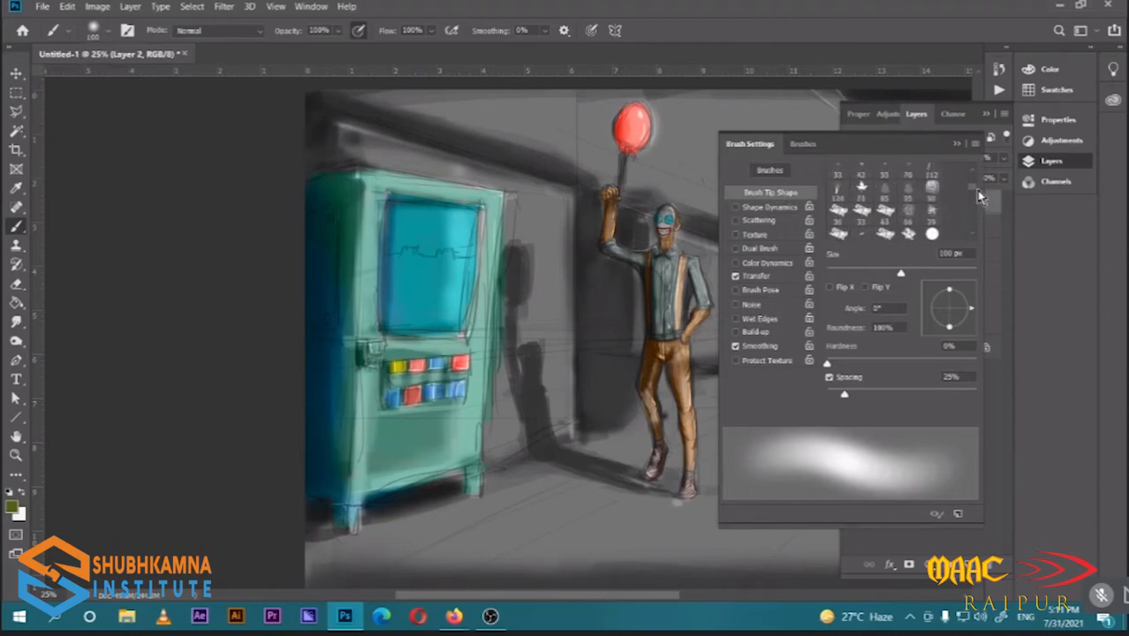
{"action": "scroll", "coordinate": [977, 194], "scroll_direction": "down", "scroll_amount": 5}
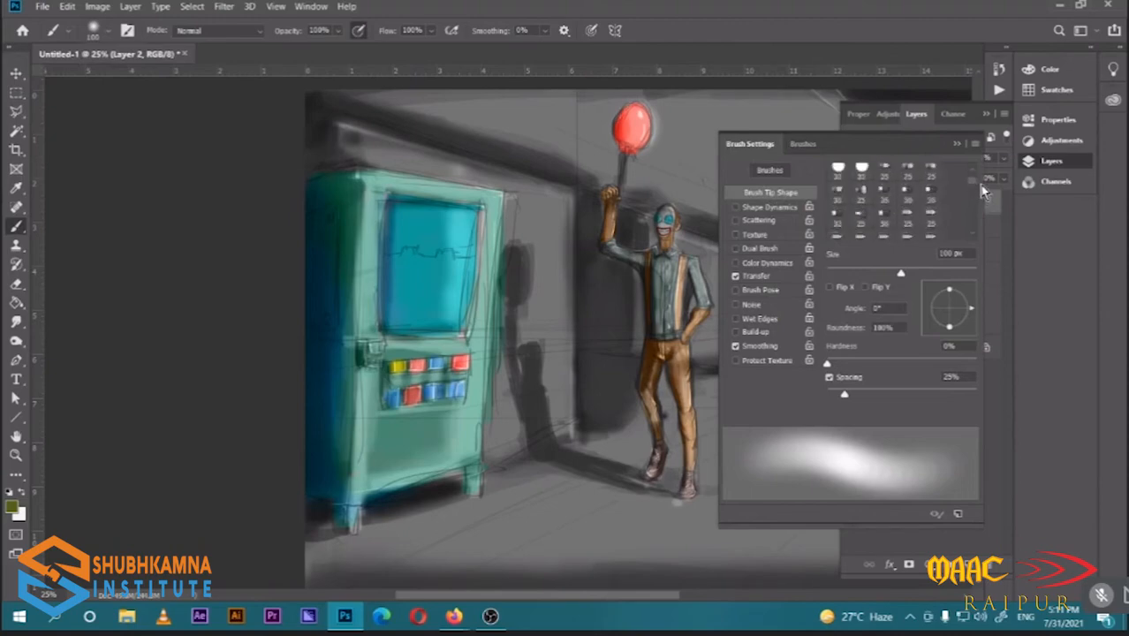
{"action": "scroll", "coordinate": [983, 200], "scroll_direction": "down", "scroll_amount": 3}
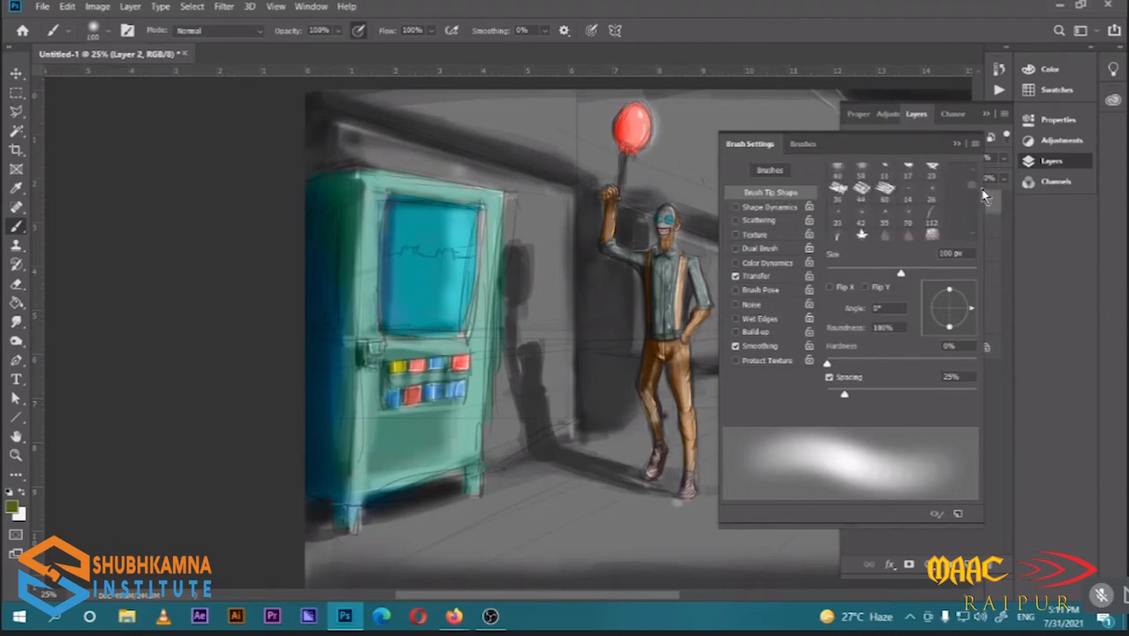
{"action": "left_click", "coordinate": [934, 193]}
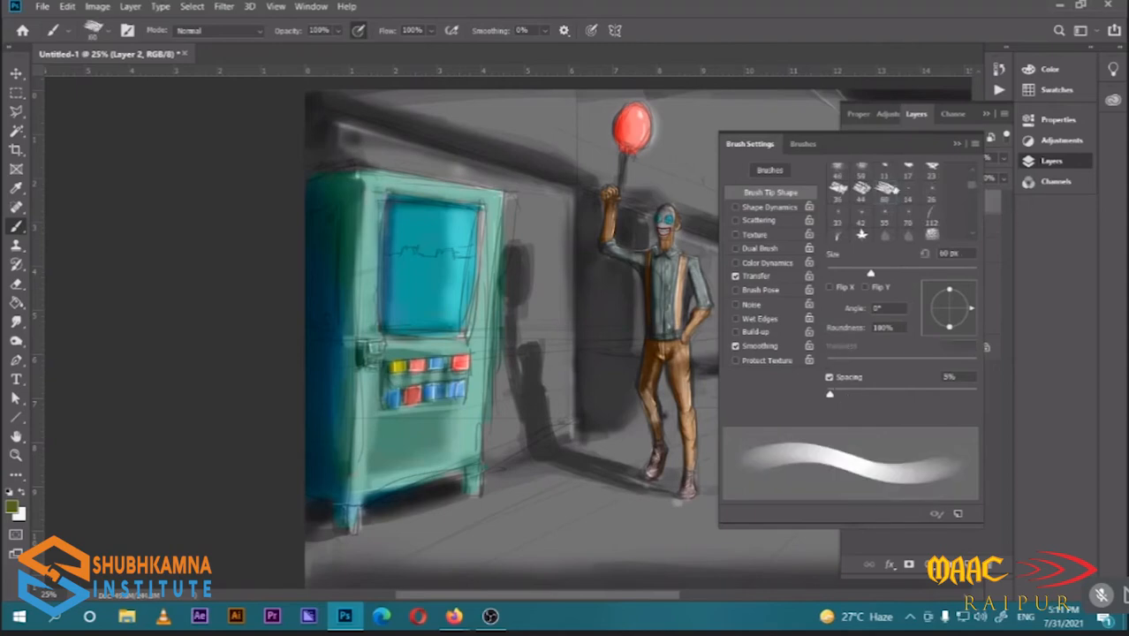
{"action": "double_click", "coordinate": [886, 189]}
{"action": "left_click", "coordinate": [735, 189]}
{"action": "left_click", "coordinate": [957, 145]}
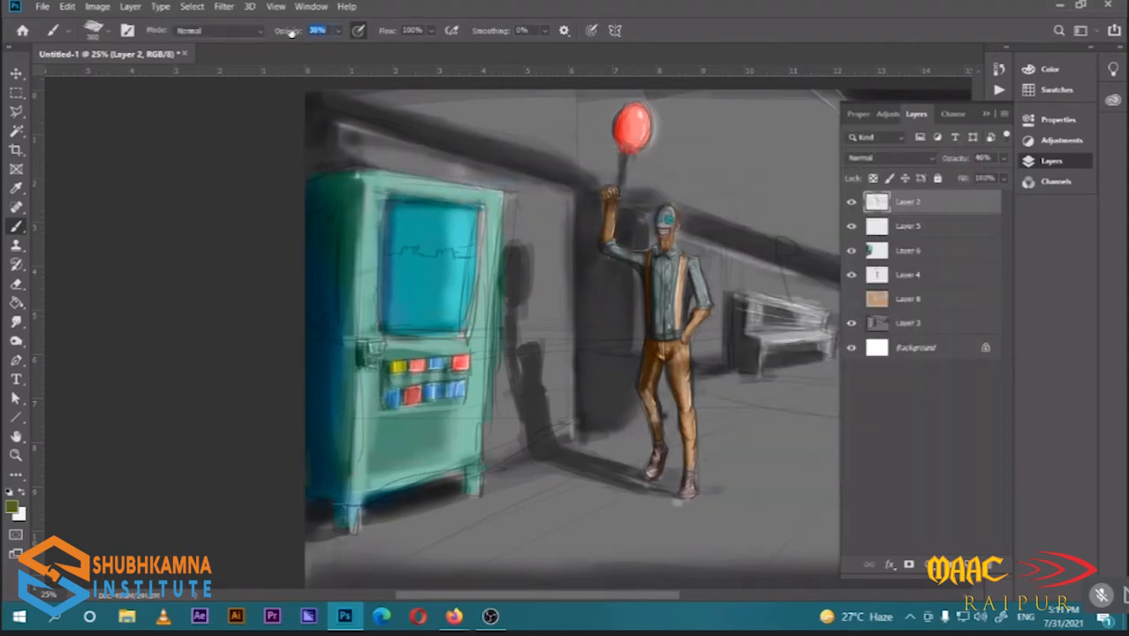
Set the brush opacity to 79% and flow to 55%, and try olive strokes on the vending machine's shaded side
{"action": "left_click", "coordinate": [385, 31]}
{"action": "left_click_drag", "start_coordinate": [296, 34], "coordinate": [295, 33]}
{"action": "left_click_drag", "start_coordinate": [321, 400], "coordinate": [292, 477]}
{"action": "key", "text": "ctrl+minus"}
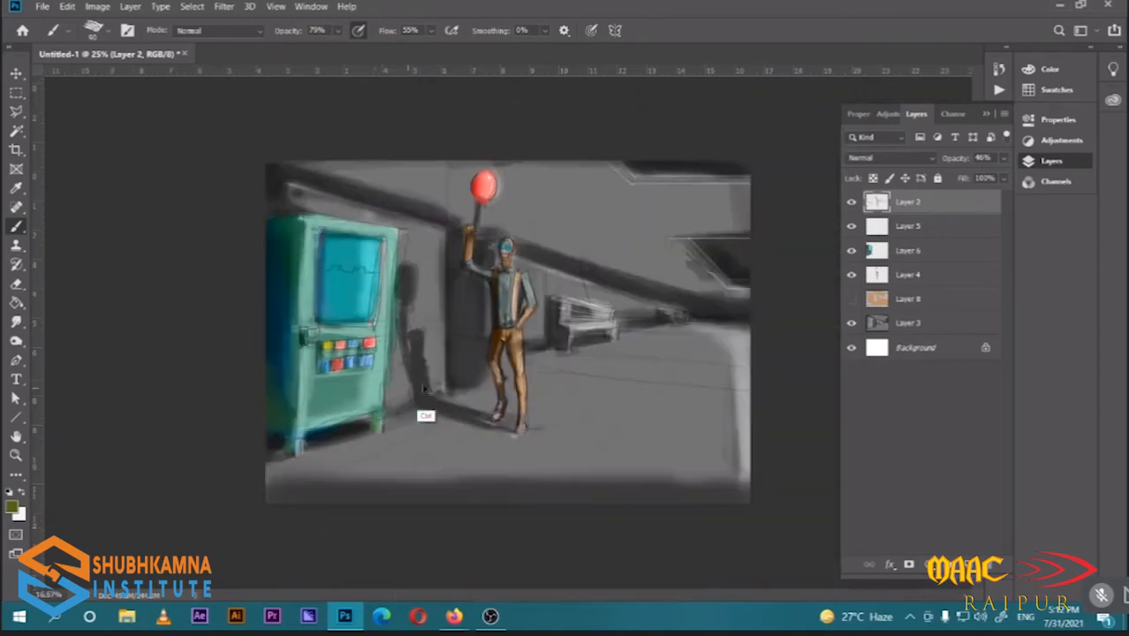
Set the foreground colour to a dark teal
{"action": "left_click", "coordinate": [13, 507]}
{"action": "left_click", "coordinate": [789, 168]}
{"action": "left_click", "coordinate": [655, 233]}
{"action": "left_click", "coordinate": [920, 81]}
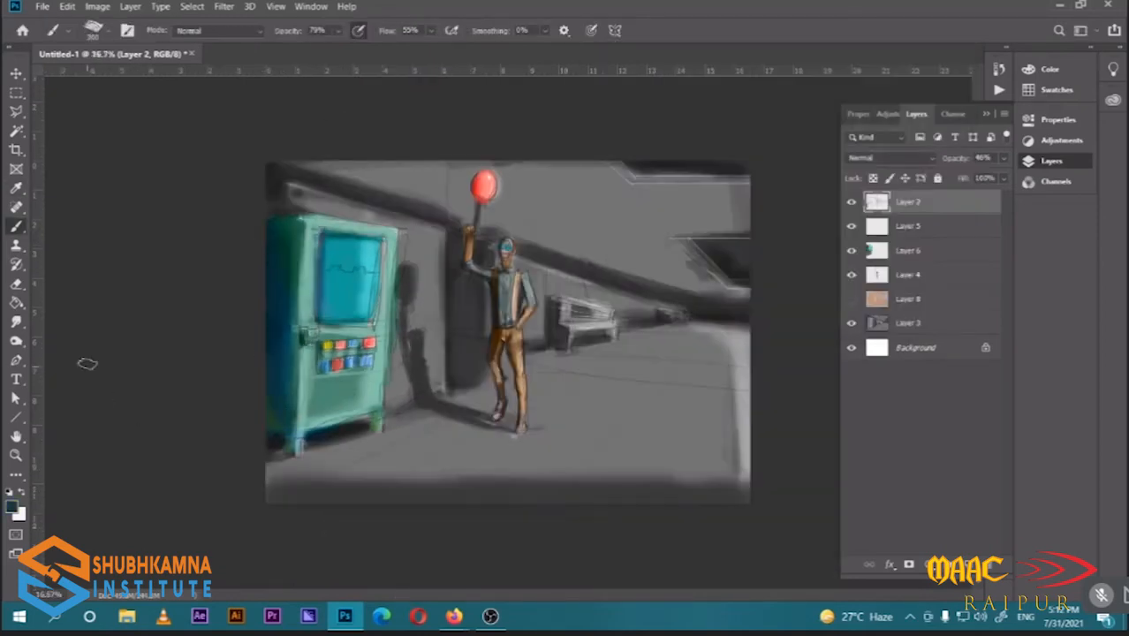
On Layer 6, tint the base of the vending machine's shaded side green
{"action": "left_click", "coordinate": [13, 507]}
{"action": "left_click", "coordinate": [920, 81]}
{"action": "left_click", "coordinate": [908, 251]}
{"action": "left_click", "coordinate": [12, 507]}
{"action": "left_click", "coordinate": [790, 253]}
{"action": "left_click", "coordinate": [920, 81]}
On Layer 2, erase the sketch lines inside the vending machine's display and along its front edge
{"action": "left_click", "coordinate": [908, 203]}
{"action": "key", "text": "e"}
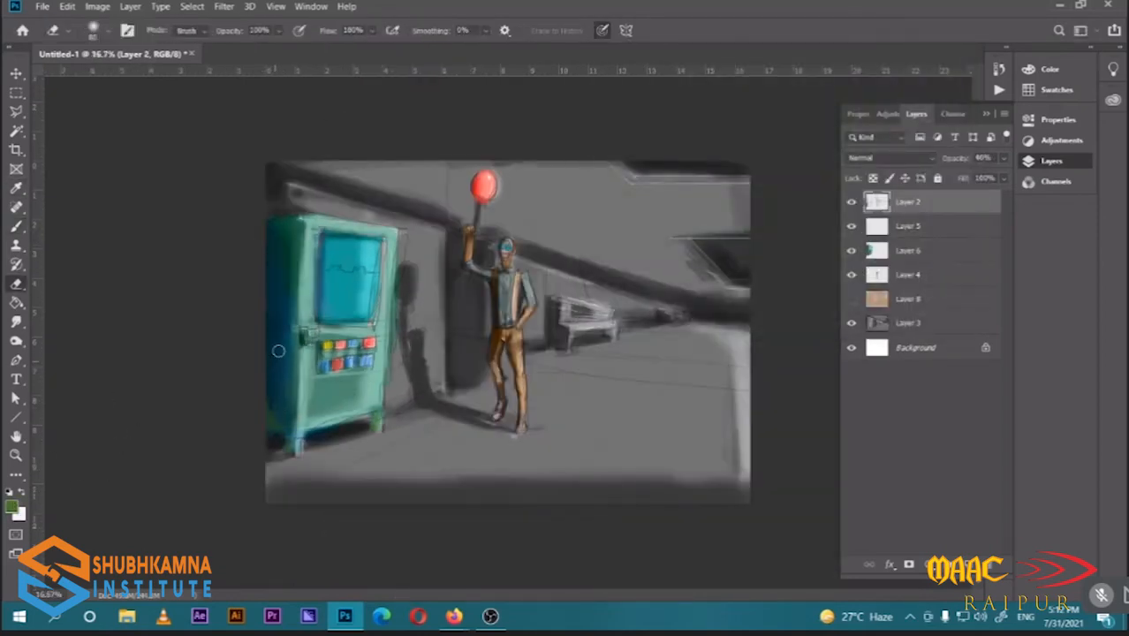
{"action": "left_click_drag", "start_coordinate": [334, 267], "coordinate": [356, 315]}
{"action": "left_click_drag", "start_coordinate": [391, 357], "coordinate": [392, 332]}
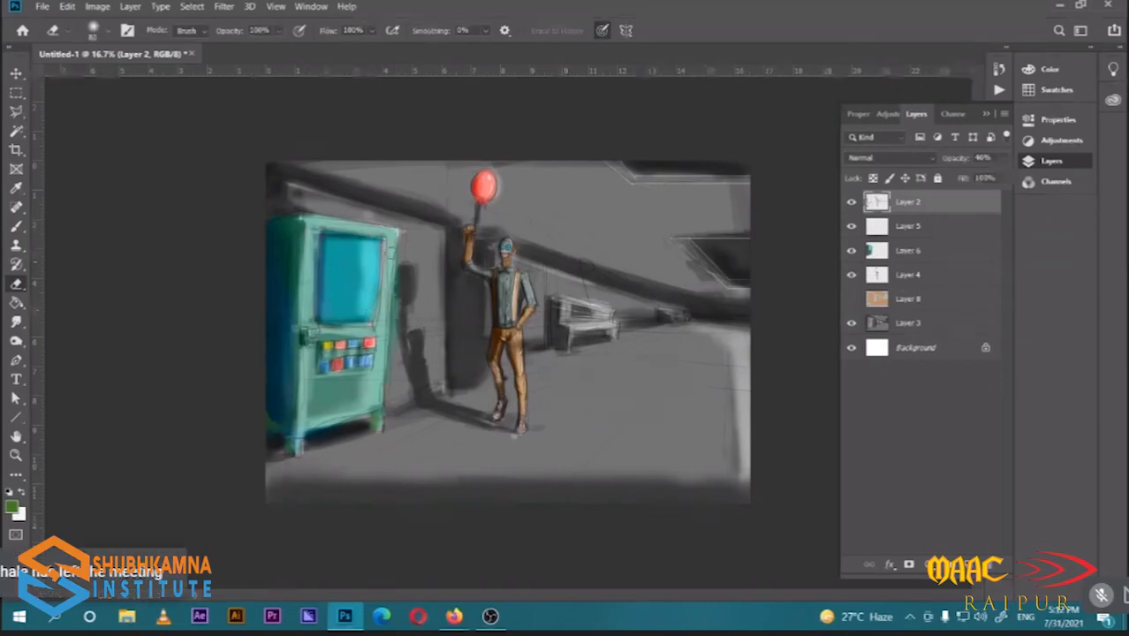
Set the brush colour to bright yellow and add a new layer above Layer 6 for lettering
{"action": "key", "text": "b"}
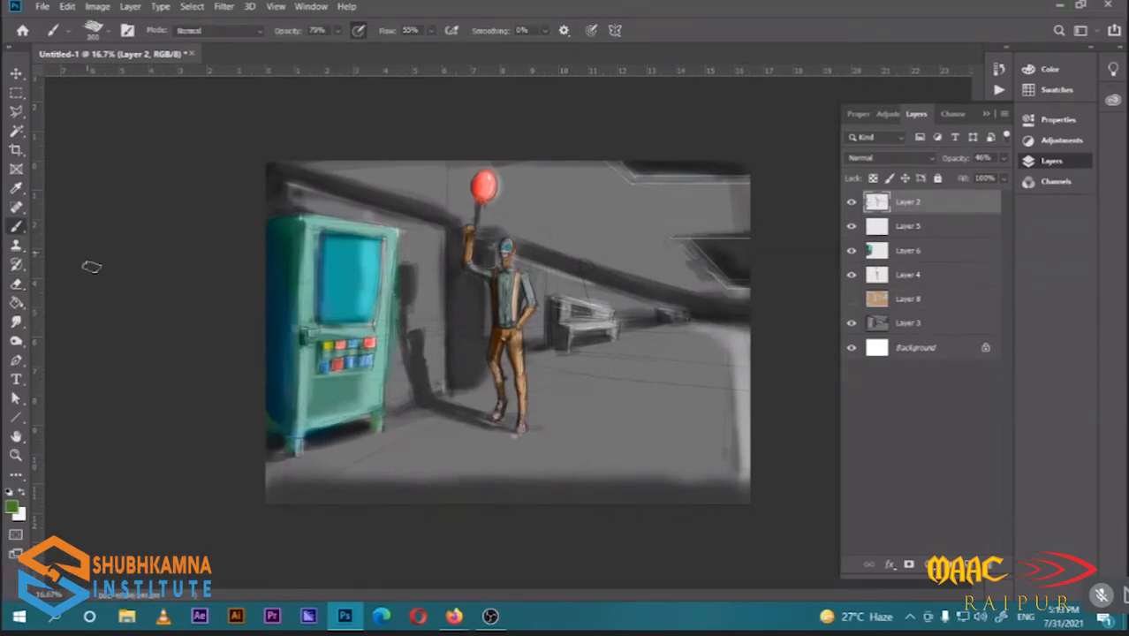
{"action": "left_click", "coordinate": [908, 251]}
{"action": "left_click", "coordinate": [11, 507]}
{"action": "left_click", "coordinate": [799, 247]}
{"action": "left_click", "coordinate": [736, 102]}
{"action": "left_click", "coordinate": [920, 81]}
{"action": "key", "text": "ctrl+plus"}
{"action": "left_click_drag", "start_coordinate": [273, 319], "coordinate": [497, 320]}
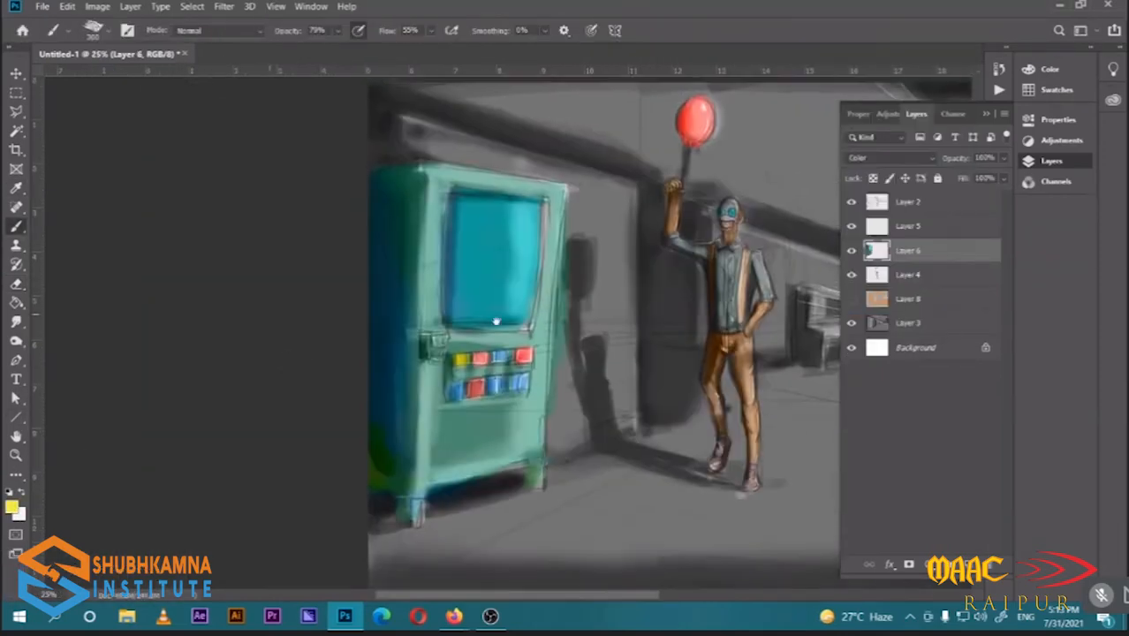
{"action": "left_click", "coordinate": [968, 564]}
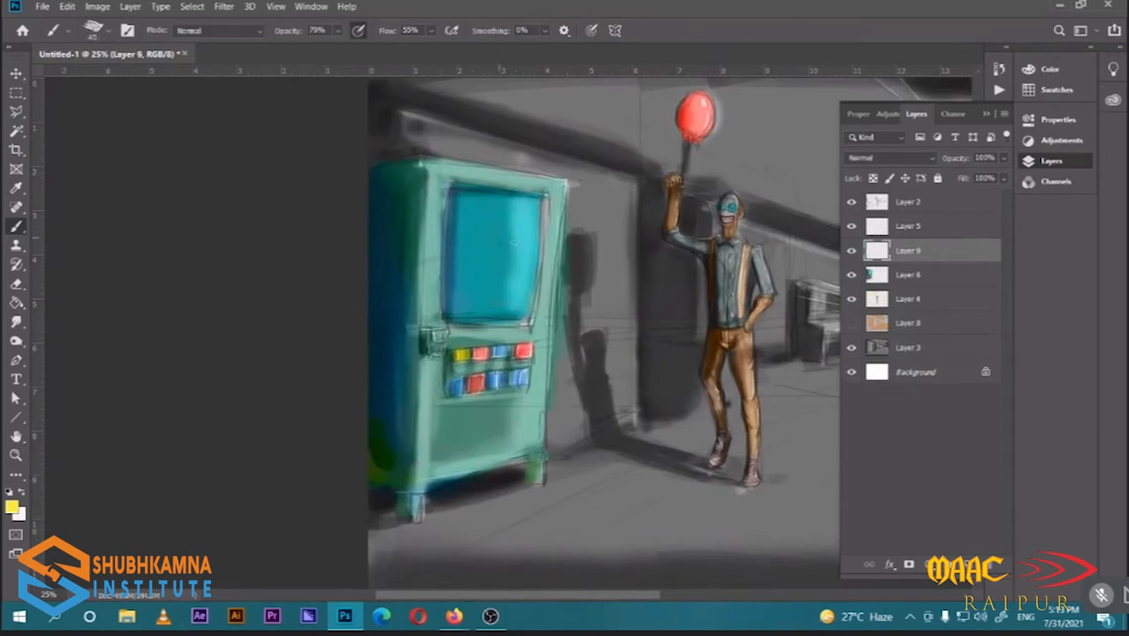
Hand-letter the word DRINK in yellow on Layer 9, starting over the vending machine's display and running onto the wall
{"action": "left_click_drag", "start_coordinate": [511, 228], "coordinate": [521, 261]}
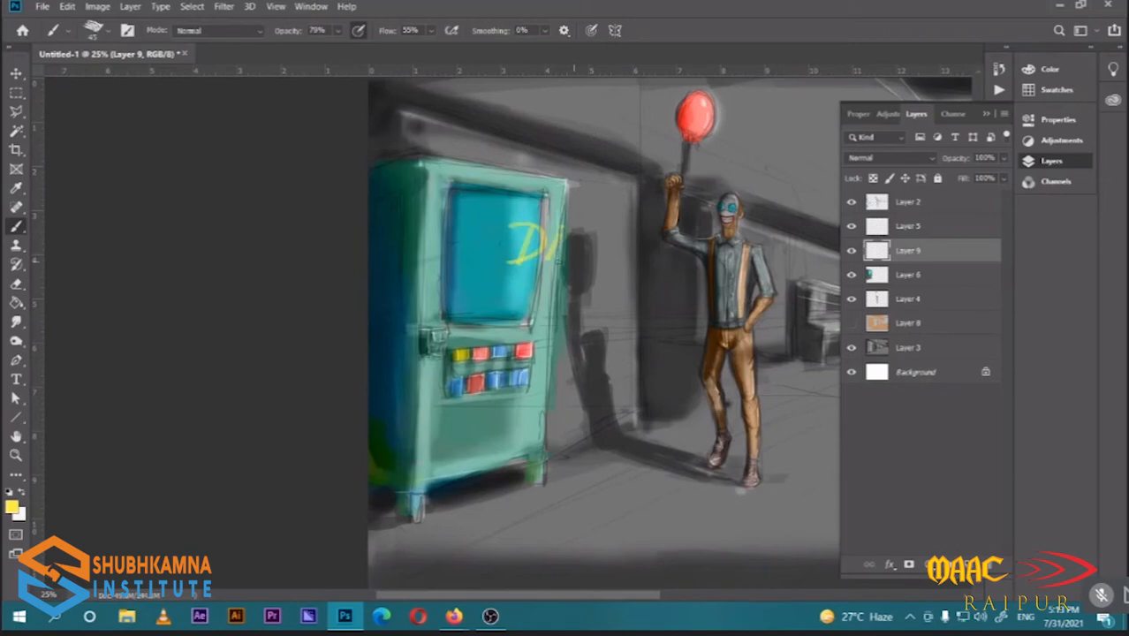
{"action": "left_click_drag", "start_coordinate": [557, 262], "coordinate": [591, 235]}
{"action": "key", "text": "ctrl+z"}
{"action": "left_click_drag", "start_coordinate": [569, 231], "coordinate": [566, 260]}
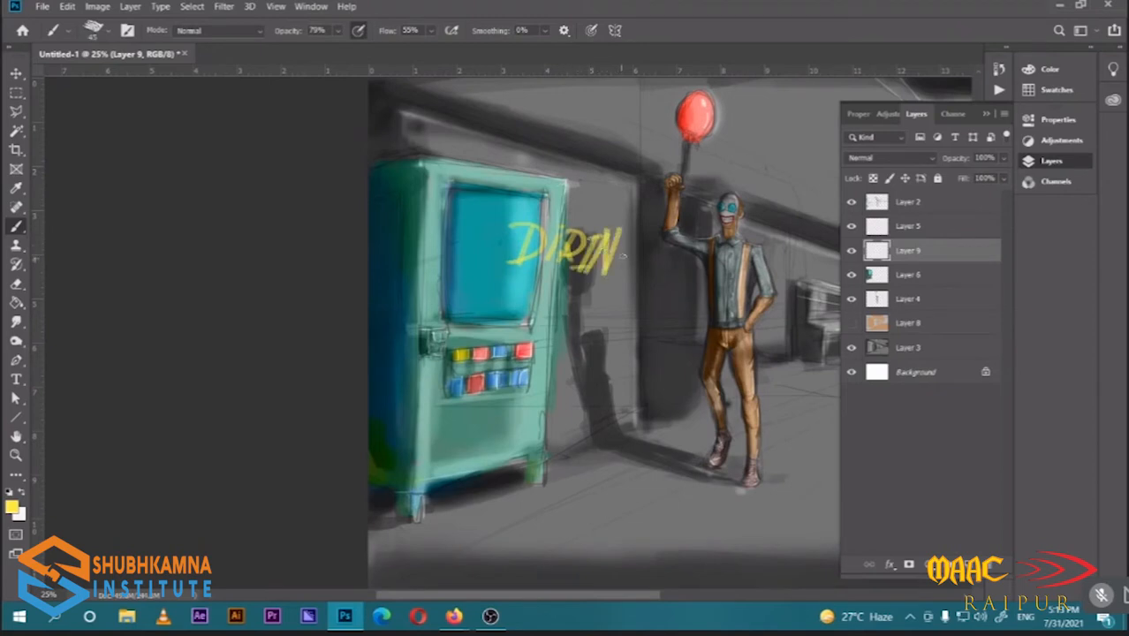
{"action": "mouse_move", "coordinate": [627, 228]}
{"action": "left_mouse_down"}
{"action": "mouse_move", "coordinate": [618, 268]}
{"action": "mouse_move", "coordinate": [570, 215]}
{"action": "mouse_move", "coordinate": [512, 305]}
{"action": "mouse_move", "coordinate": [572, 276]}
{"action": "left_mouse_up"}
Rotate the DRINK lettering about -65° and place it on the vending machine's shaded side
{"action": "key", "text": "v"}
{"action": "key", "text": "ctrl+t"}
{"action": "left_click_drag", "start_coordinate": [486, 290], "coordinate": [442, 272]}
{"action": "left_click_drag", "start_coordinate": [415, 283], "coordinate": [411, 288]}
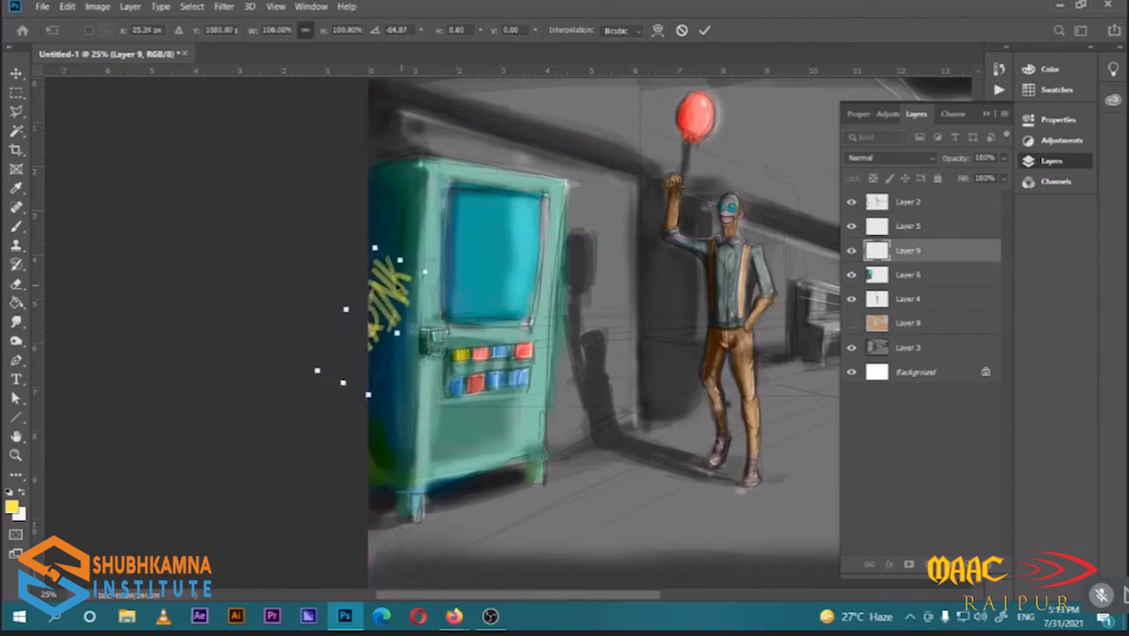
{"action": "key", "text": "Return"}
Try the Saturation and Overlay blend modes on the lettering layer and shift the lettering up the machine's shaded side
{"action": "left_click", "coordinate": [890, 157]}
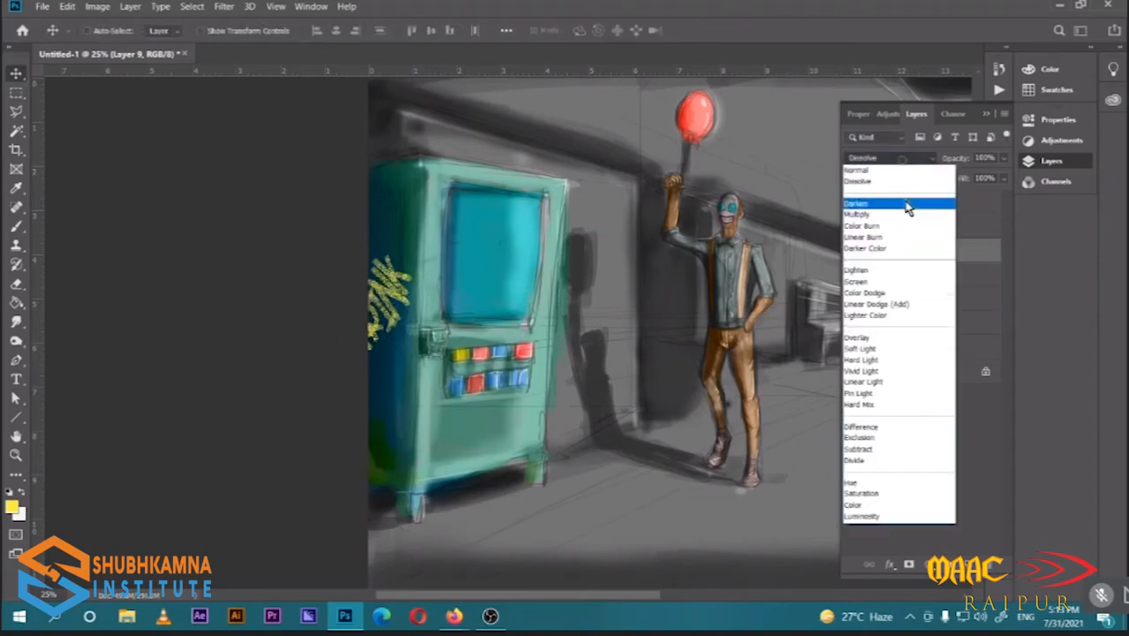
{"action": "left_click", "coordinate": [911, 477]}
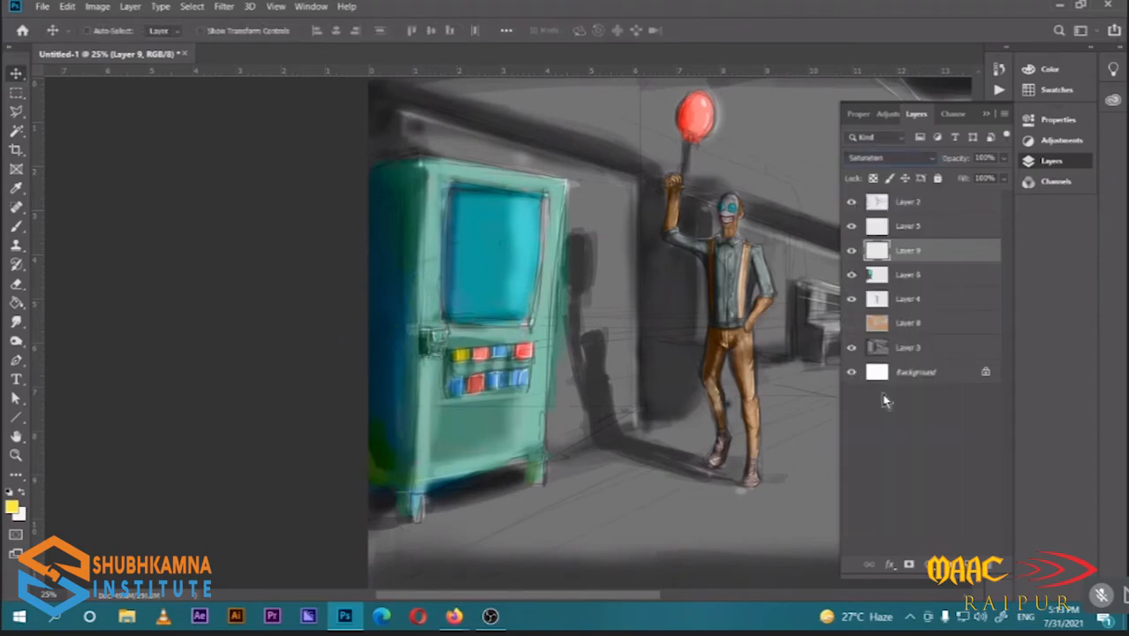
{"action": "left_click", "coordinate": [919, 157]}
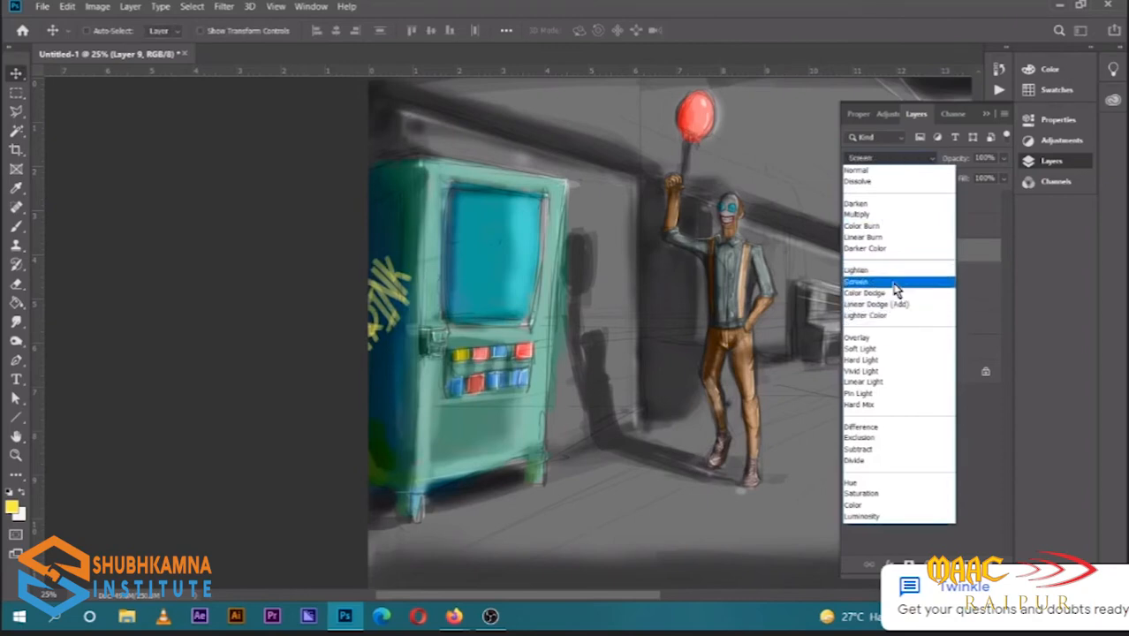
{"action": "left_click", "coordinate": [886, 341]}
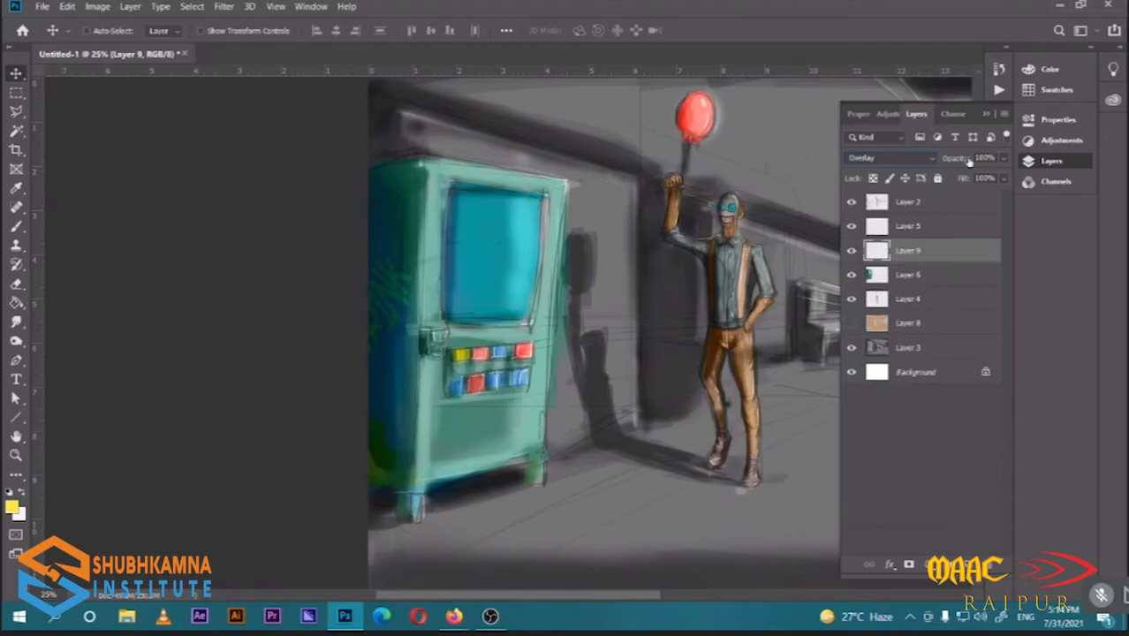
{"action": "left_click_drag", "start_coordinate": [403, 278], "coordinate": [411, 256]}
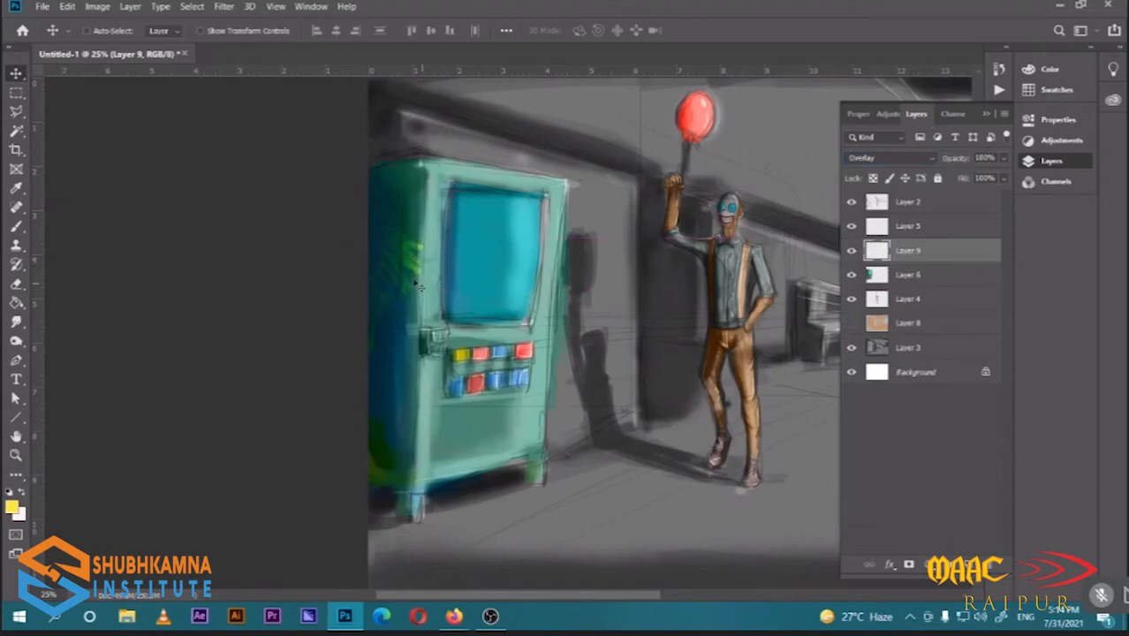
{"action": "key", "text": "ctrl+minus"}
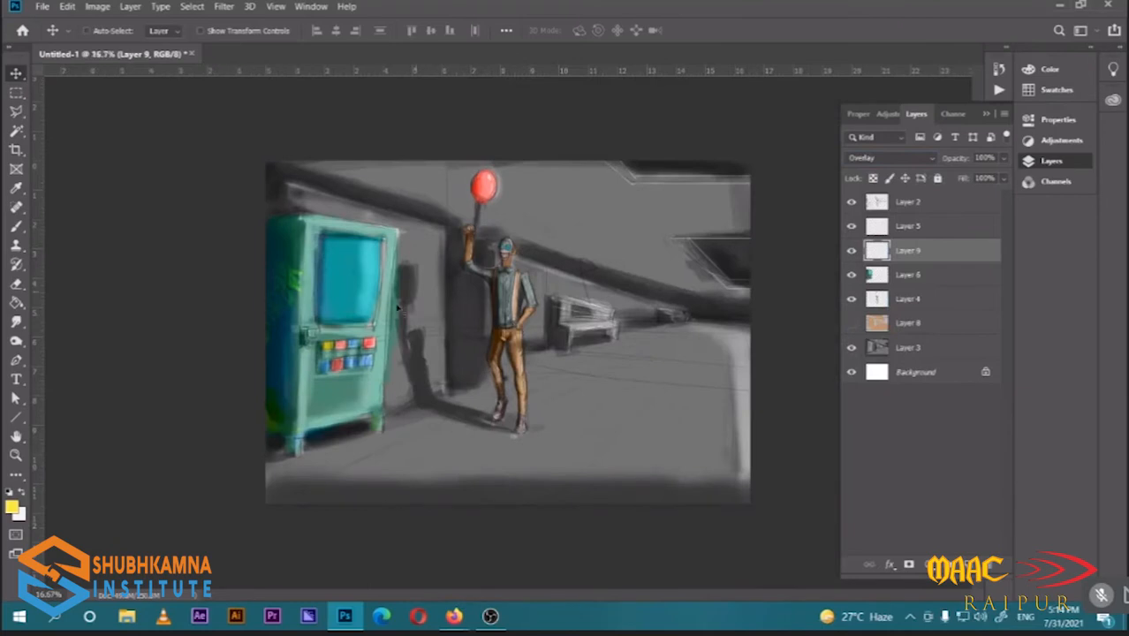
Set the brush's foreground colour to dark red
{"action": "key", "text": "b"}
{"action": "key", "text": "ctrl+plus"}
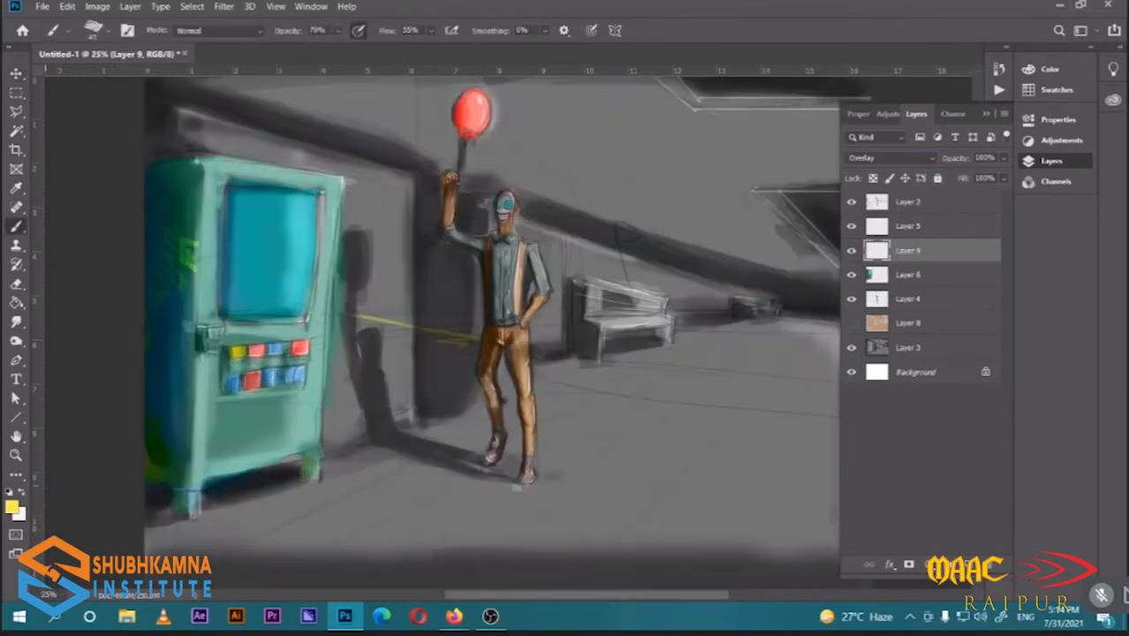
{"action": "left_click", "coordinate": [12, 507]}
{"action": "left_click", "coordinate": [799, 269]}
{"action": "left_click", "coordinate": [756, 138]}
{"action": "left_click", "coordinate": [918, 80]}
Try to paint a can shape inside the machine's display on Layer 9 with a larger brush
{"action": "key", "text": "ctrl+z"}
{"action": "key", "text": "bracketright"}
{"action": "key", "text": "bracketright"}
{"action": "mouse_move", "coordinate": [277, 220]}
{"action": "left_mouse_down"}
{"action": "mouse_move", "coordinate": [263, 272]}
{"action": "mouse_move", "coordinate": [282, 229]}
{"action": "left_mouse_up"}
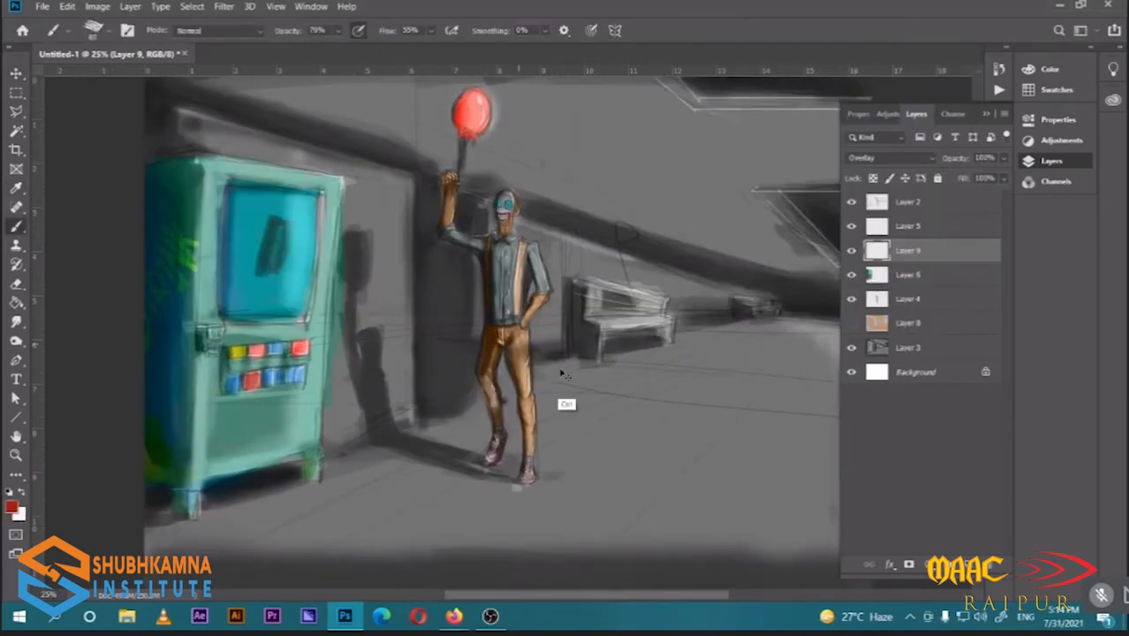
Undo the can strokes and the blend mode changes on the lettering layer
{"action": "key", "text": "ctrl+z"}
{"action": "key", "text": "ctrl+z"}
{"action": "key", "text": "ctrl+z"}
{"action": "key", "text": "ctrl+z"}
{"action": "key", "text": "ctrl+z"}
{"action": "key", "text": "ctrl+z"}
{"action": "key", "text": "c"}
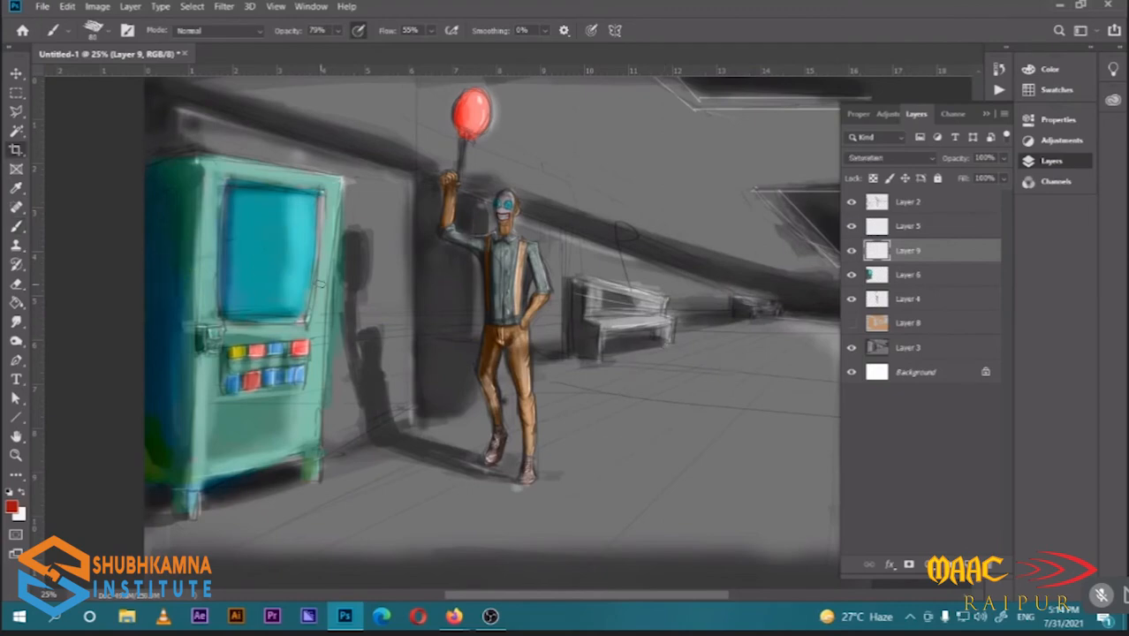
{"action": "left_click", "coordinate": [144, 251]}
{"action": "left_click", "coordinate": [16, 227]}
{"action": "left_click_drag", "start_coordinate": [423, 344], "coordinate": [486, 345]}
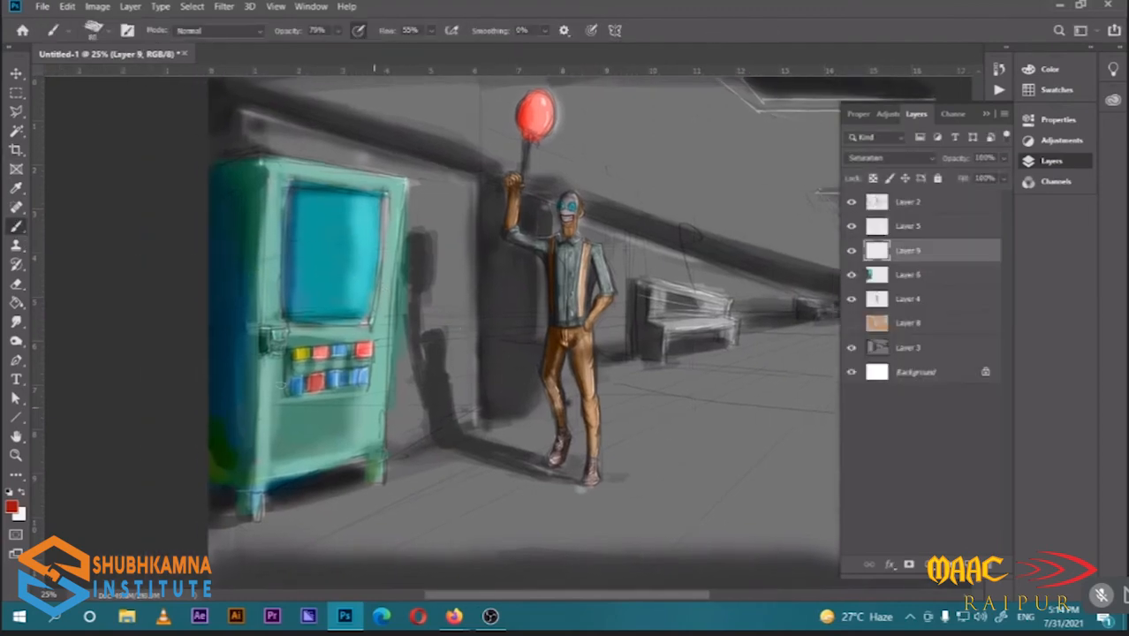
{"action": "key", "text": "ctrl+shift+z"}
{"action": "key", "text": "ctrl+shift+z"}
{"action": "key", "text": "ctrl+shift+z"}
{"action": "key", "text": "ctrl+shift+z"}
Add a new layer above Layer 9 and paint a tilted dark red can inside the vending machine's display
{"action": "left_click", "coordinate": [970, 565]}
{"action": "left_click_drag", "start_coordinate": [331, 223], "coordinate": [316, 290]}
{"action": "mouse_move", "coordinate": [332, 223]}
{"action": "left_mouse_down"}
{"action": "mouse_move", "coordinate": [349, 297]}
{"action": "mouse_move", "coordinate": [331, 283]}
{"action": "mouse_move", "coordinate": [339, 229]}
{"action": "mouse_move", "coordinate": [339, 256]}
{"action": "left_mouse_up"}
Try a white mark on the front of the red can
{"action": "left_click", "coordinate": [23, 491]}
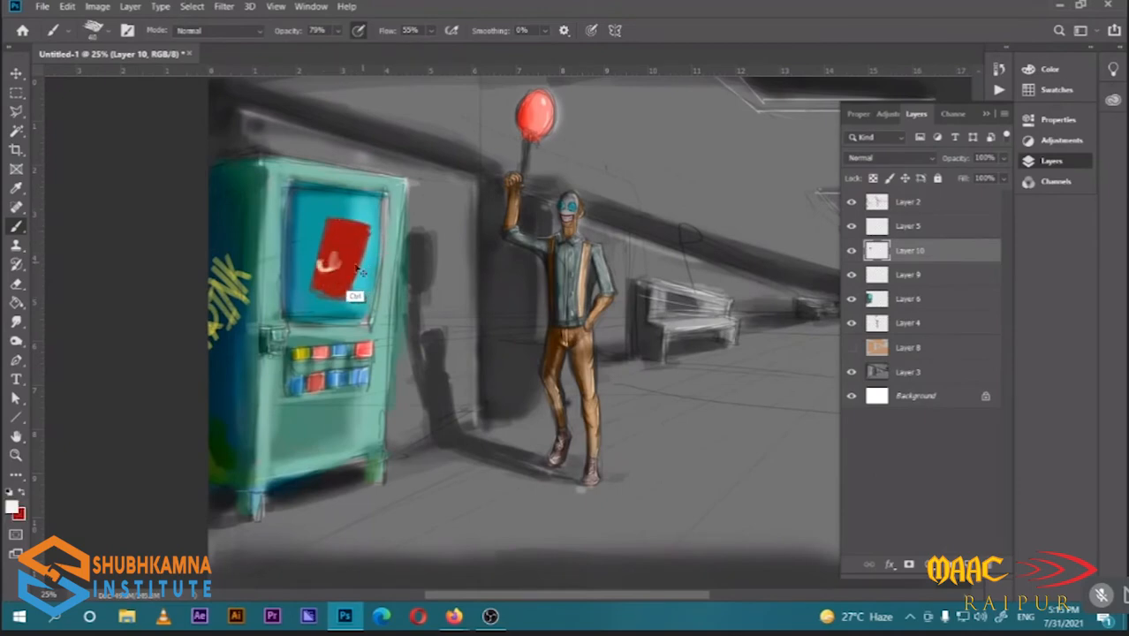
{"action": "key", "text": "ctrl+z"}
{"action": "key", "text": "z"}
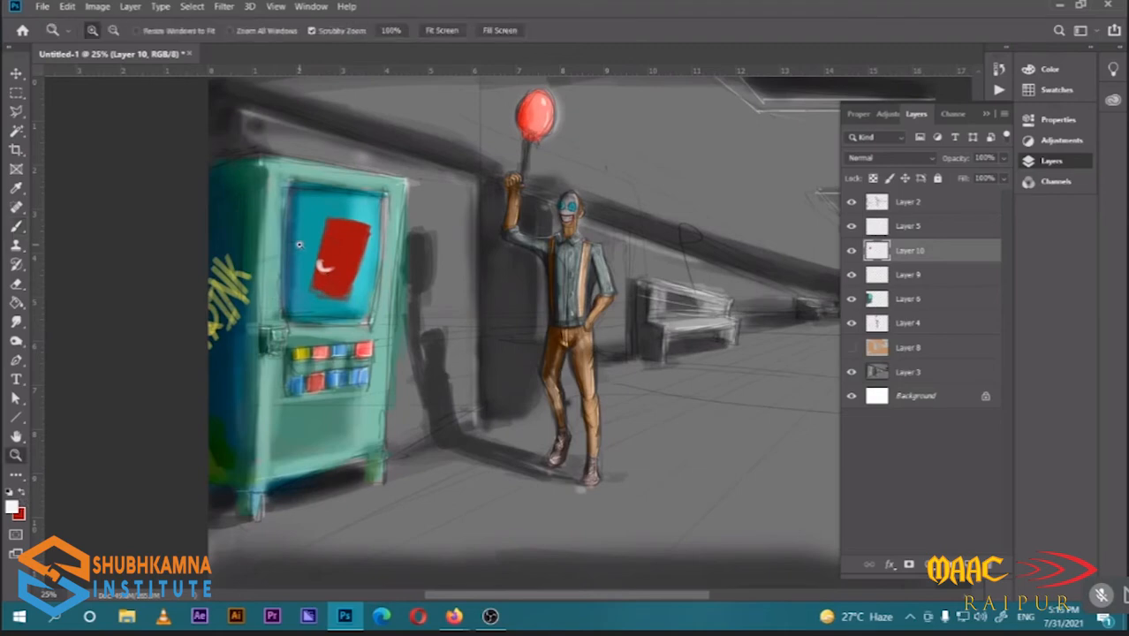
{"action": "key", "text": "b"}
{"action": "key", "text": "x"}
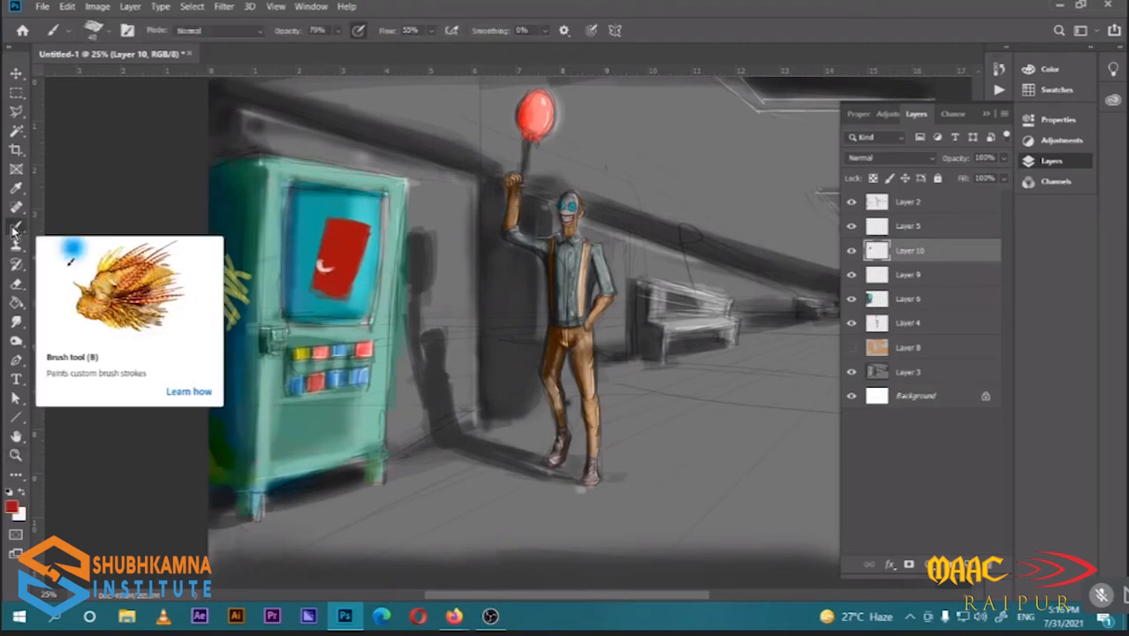
Set the foreground colour to grey and paint an elliptical lid on top of the red can
{"action": "left_click", "coordinate": [12, 508]}
{"action": "left_click", "coordinate": [601, 157]}
{"action": "left_click", "coordinate": [920, 80]}
{"action": "left_click_drag", "start_coordinate": [333, 224], "coordinate": [359, 227]}
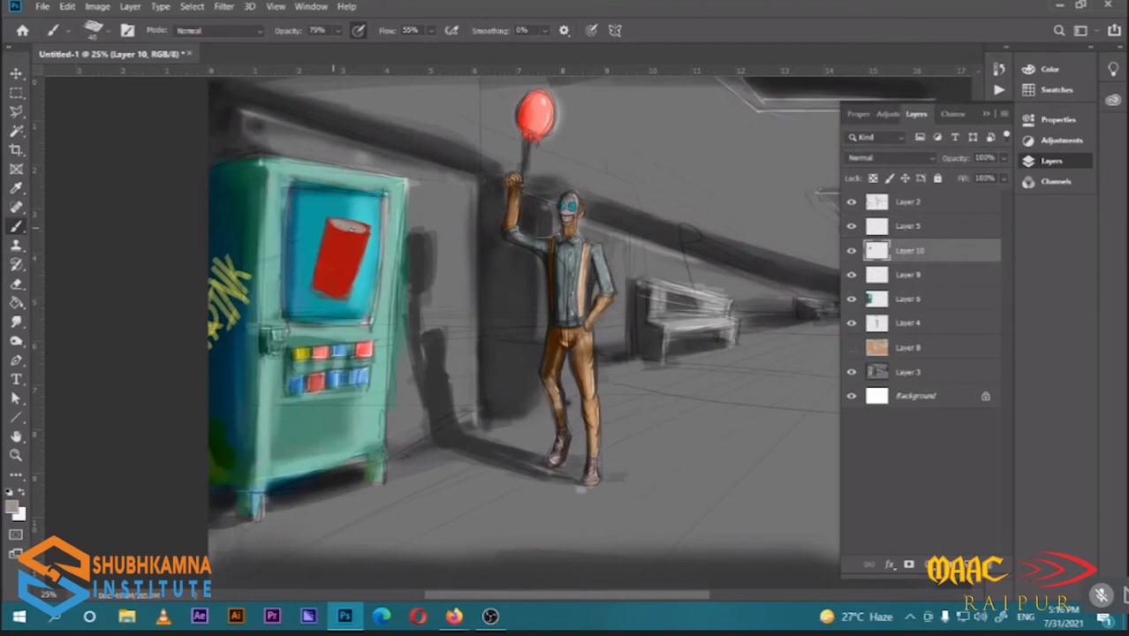
{"action": "left_click", "coordinate": [13, 506]}
{"action": "left_click", "coordinate": [792, 187]}
{"action": "left_click", "coordinate": [684, 159]}
{"action": "left_click", "coordinate": [920, 81]}
Hand-letter DRINK across the red can in yellow #dee058
{"action": "left_click", "coordinate": [13, 507]}
{"action": "left_click_drag", "start_coordinate": [326, 254], "coordinate": [324, 283]}
{"action": "left_click", "coordinate": [791, 238]}
{"action": "left_click", "coordinate": [685, 126]}
{"action": "left_click", "coordinate": [920, 80]}
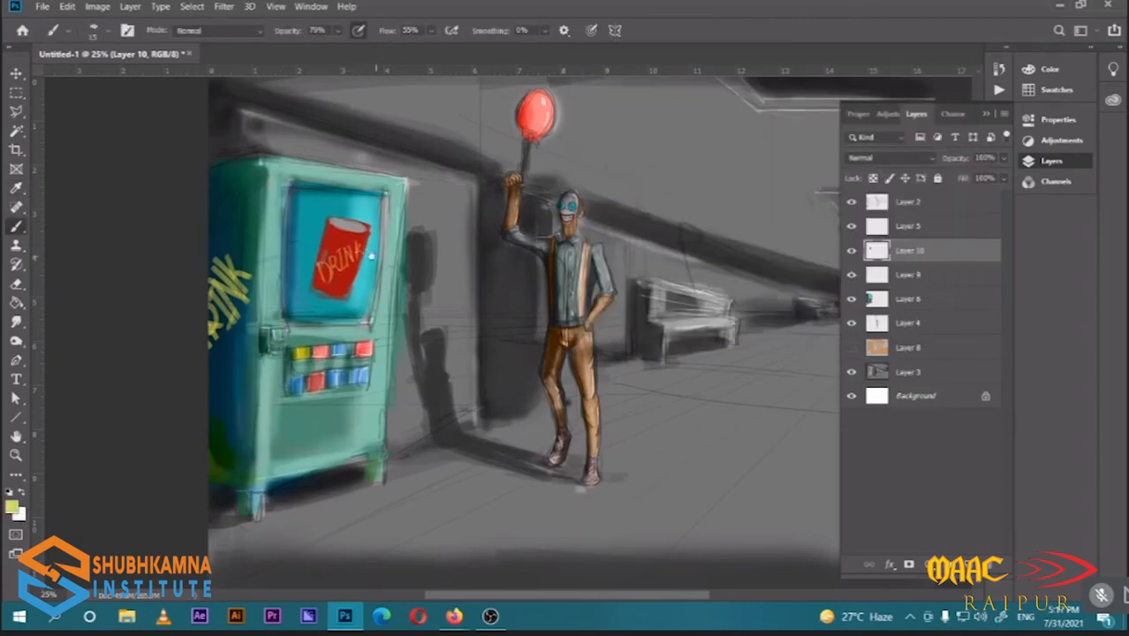
Add a new layer above Layer 10 and set the foreground colour to a brownish orange
{"action": "key", "text": "ctrl+minus"}
{"action": "key", "text": "ctrl+shift+alt+n"}
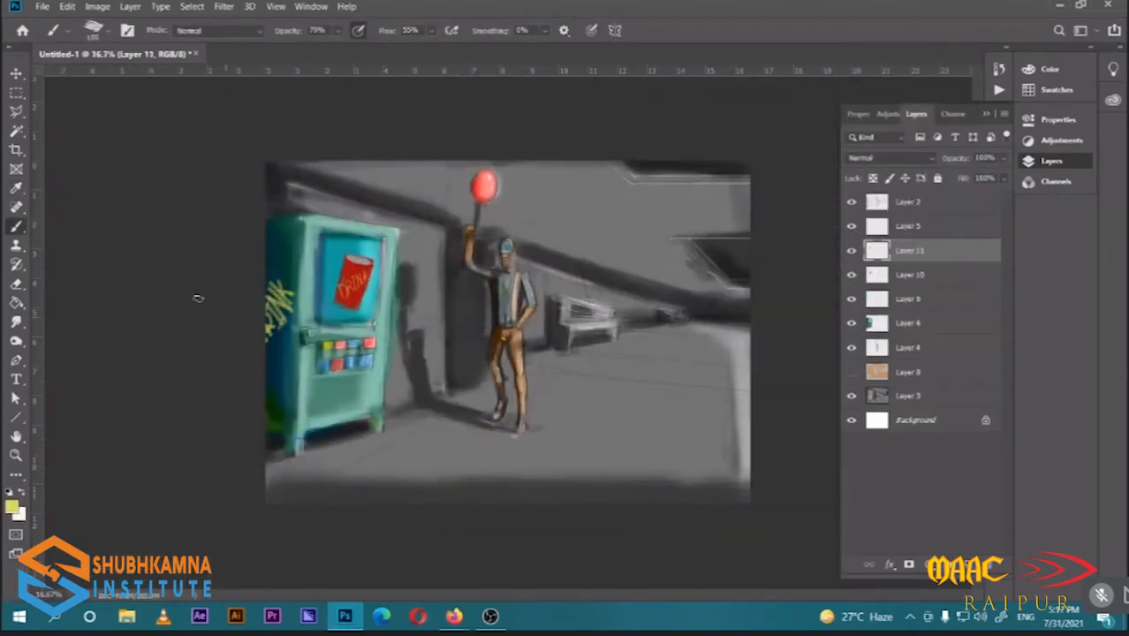
{"action": "left_click", "coordinate": [13, 508]}
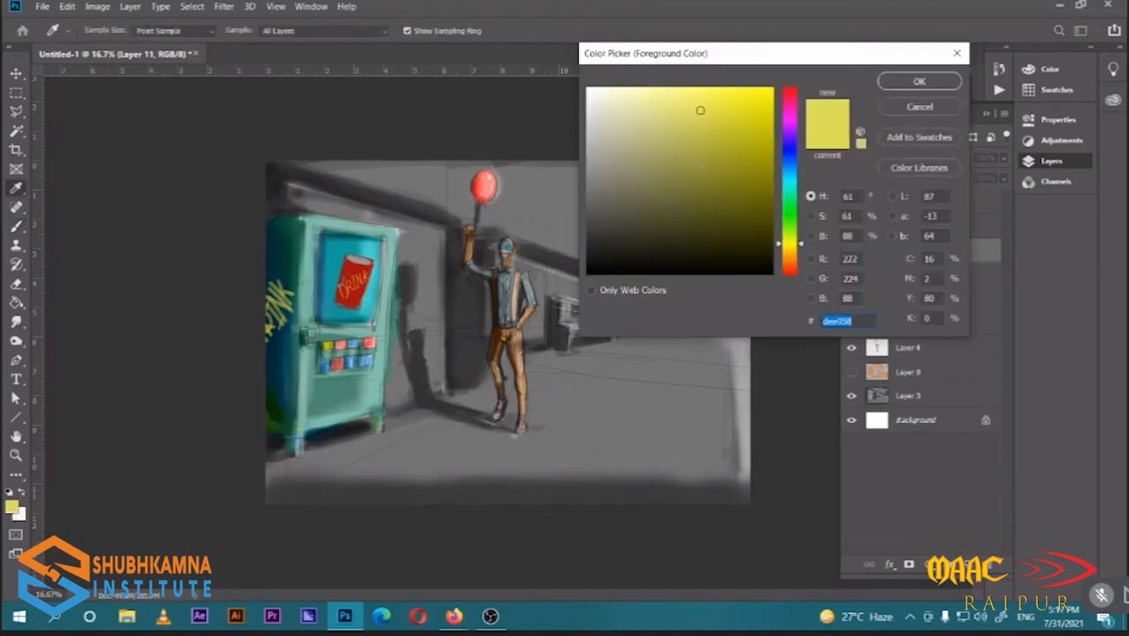
{"action": "left_click", "coordinate": [794, 259]}
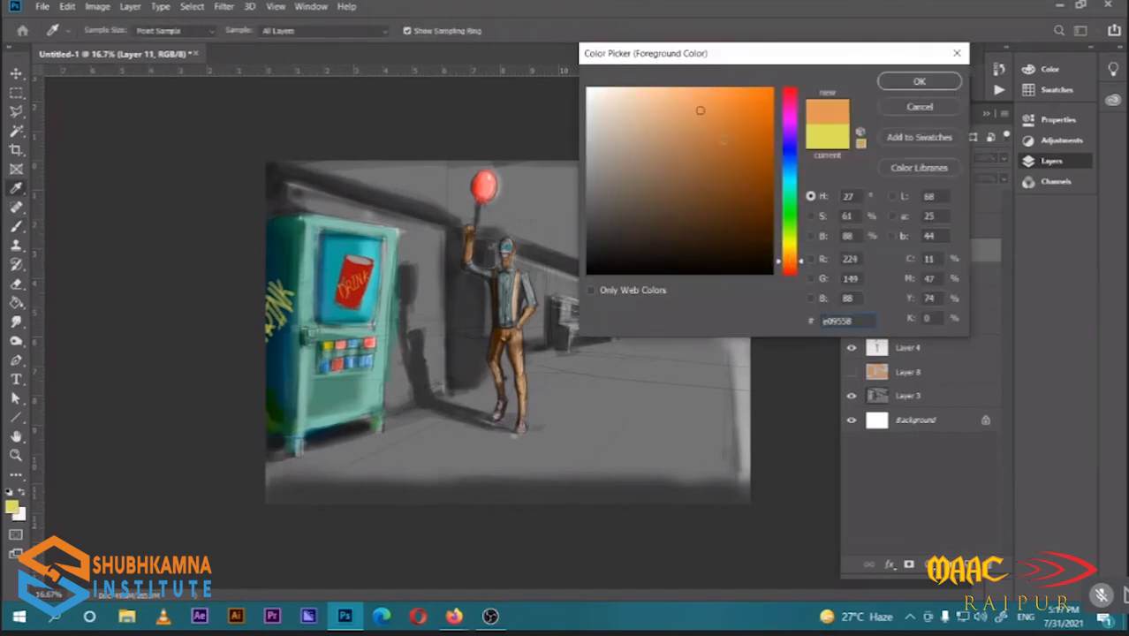
{"action": "left_click", "coordinate": [719, 148]}
{"action": "left_click", "coordinate": [901, 88]}
Paint orange over the wall and floor around the vending machine, and set Layer 11 to Color Dodge with 72% fill
{"action": "mouse_move", "coordinate": [423, 262]}
{"action": "left_mouse_down"}
{"action": "mouse_move", "coordinate": [417, 338]}
{"action": "mouse_move", "coordinate": [433, 219]}
{"action": "mouse_move", "coordinate": [413, 384]}
{"action": "mouse_move", "coordinate": [428, 340]}
{"action": "mouse_move", "coordinate": [428, 369]}
{"action": "mouse_move", "coordinate": [400, 395]}
{"action": "mouse_move", "coordinate": [439, 393]}
{"action": "left_mouse_up"}
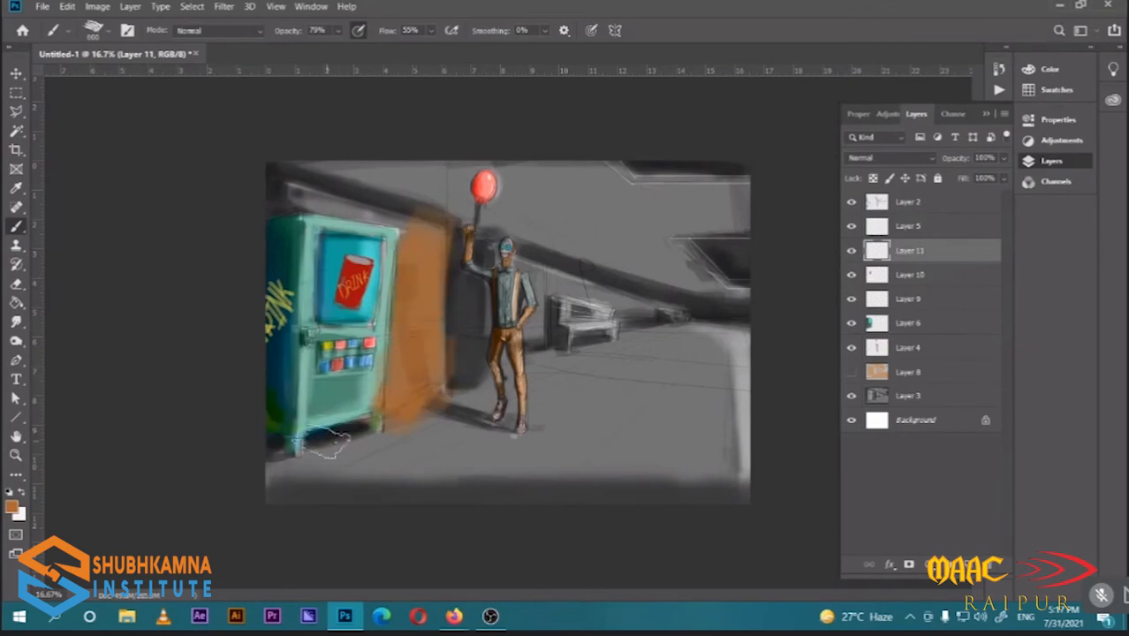
{"action": "left_click", "coordinate": [326, 443]}
{"action": "mouse_move", "coordinate": [406, 217]}
{"action": "left_mouse_down"}
{"action": "mouse_move", "coordinate": [342, 202]}
{"action": "mouse_move", "coordinate": [394, 211]}
{"action": "left_mouse_up"}
{"action": "left_click", "coordinate": [931, 159]}
{"action": "left_click", "coordinate": [903, 293]}
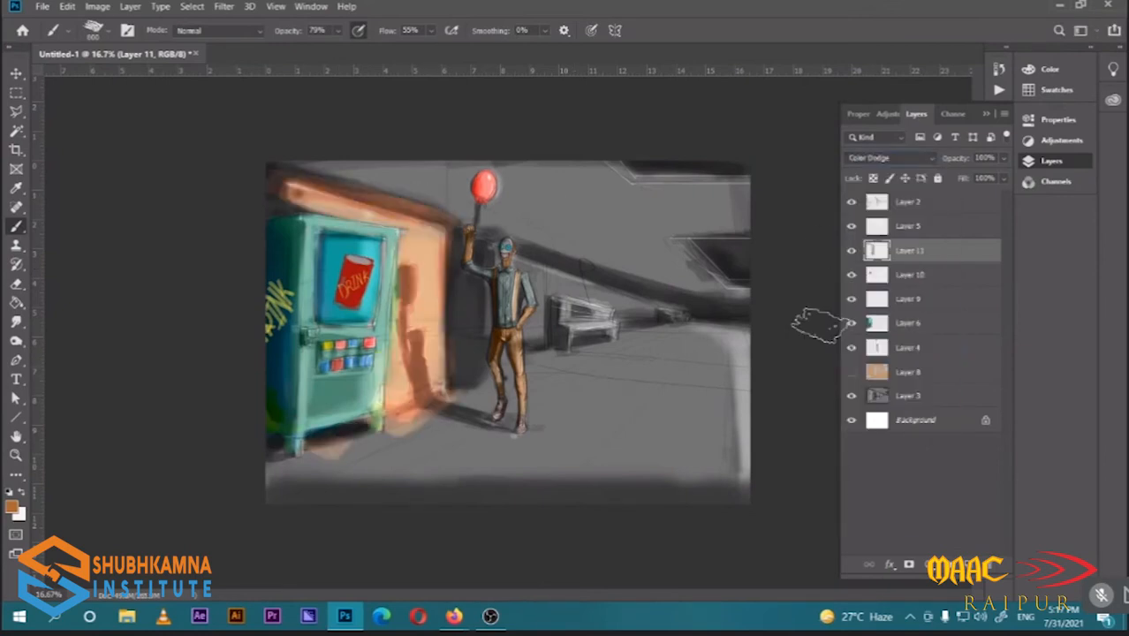
{"action": "left_click_drag", "start_coordinate": [948, 179], "coordinate": [961, 180]}
Extend the orange tint across the floor in front of the vending machine and onto the area above the wall
{"action": "mouse_move", "coordinate": [442, 422]}
{"action": "left_mouse_down"}
{"action": "mouse_move", "coordinate": [380, 427]}
{"action": "mouse_move", "coordinate": [281, 468]}
{"action": "left_mouse_up"}
{"action": "left_click_drag", "start_coordinate": [281, 468], "coordinate": [460, 415]}
{"action": "left_click_drag", "start_coordinate": [331, 177], "coordinate": [415, 179]}
Set the foreground colour to blue and paint light along the orange floor's edge and behind the man's feet
{"action": "left_click", "coordinate": [12, 507]}
{"action": "left_click", "coordinate": [789, 173]}
{"action": "left_click", "coordinate": [920, 80]}
{"action": "mouse_move", "coordinate": [486, 385]}
{"action": "left_mouse_down"}
{"action": "mouse_move", "coordinate": [471, 386]}
{"action": "mouse_move", "coordinate": [461, 350]}
{"action": "left_mouse_up"}
{"action": "mouse_move", "coordinate": [490, 405]}
{"action": "left_mouse_down"}
{"action": "mouse_move", "coordinate": [336, 465]}
{"action": "mouse_move", "coordinate": [272, 520]}
{"action": "mouse_move", "coordinate": [495, 414]}
{"action": "left_mouse_up"}
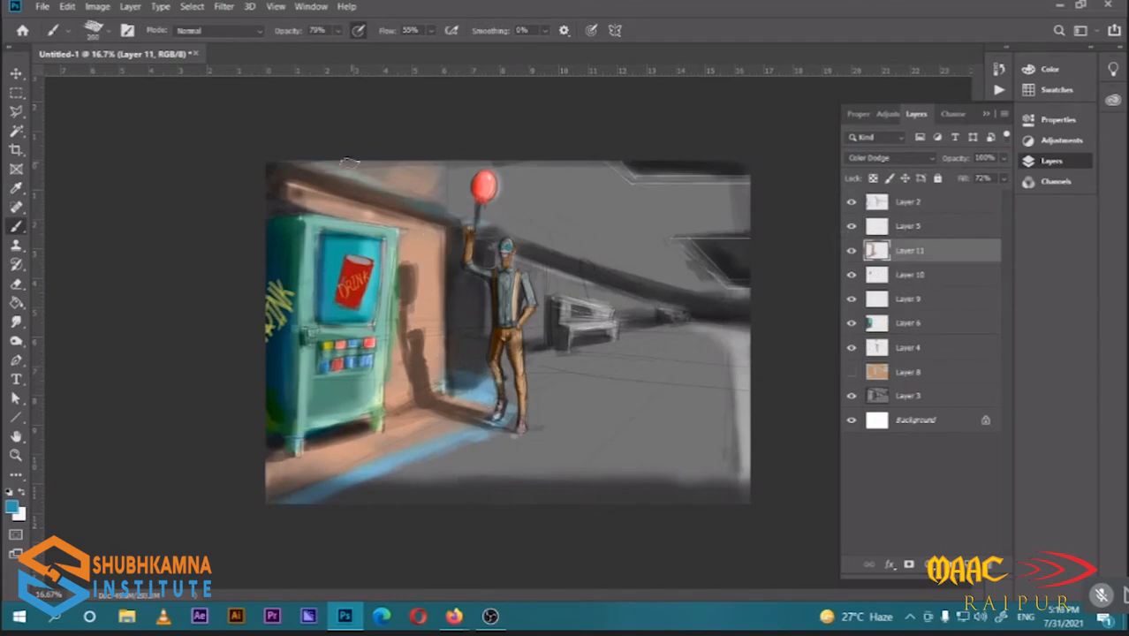
Lower the brush opacity to 39%, enlarge the brush and tint the upper background and distant structure blue
{"action": "left_click_drag", "start_coordinate": [298, 32], "coordinate": [283, 36]}
{"action": "key", "text": "bracketright"}
{"action": "key", "text": "bracketright"}
{"action": "key", "text": "bracketright"}
{"action": "key", "text": "bracketright"}
{"action": "key", "text": "bracketright"}
{"action": "key", "text": "bracketright"}
{"action": "key", "text": "bracketright"}
{"action": "key", "text": "bracketright"}
{"action": "mouse_move", "coordinate": [366, 168]}
{"action": "left_mouse_down"}
{"action": "mouse_move", "coordinate": [745, 209]}
{"action": "mouse_move", "coordinate": [562, 248]}
{"action": "mouse_move", "coordinate": [761, 313]}
{"action": "left_mouse_up"}
Sample the wall's peach colour and tint the floor behind the man and around the bench
{"action": "left_click", "coordinate": [12, 508]}
{"action": "left_click", "coordinate": [420, 327]}
{"action": "left_click", "coordinate": [920, 80]}
{"action": "left_click_drag", "start_coordinate": [643, 362], "coordinate": [596, 378]}
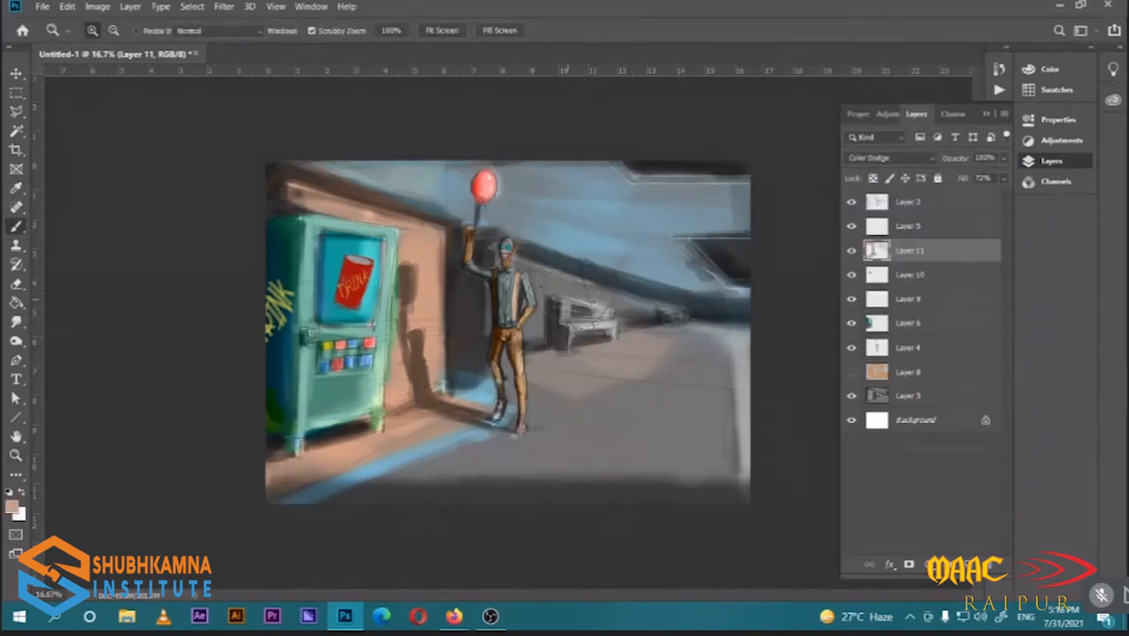
Add a new layer above Layer 11 and set the foreground colour to light blue #92d3f3
{"action": "left_click", "coordinate": [12, 507]}
{"action": "left_click", "coordinate": [660, 101]}
{"action": "left_click", "coordinate": [920, 81]}
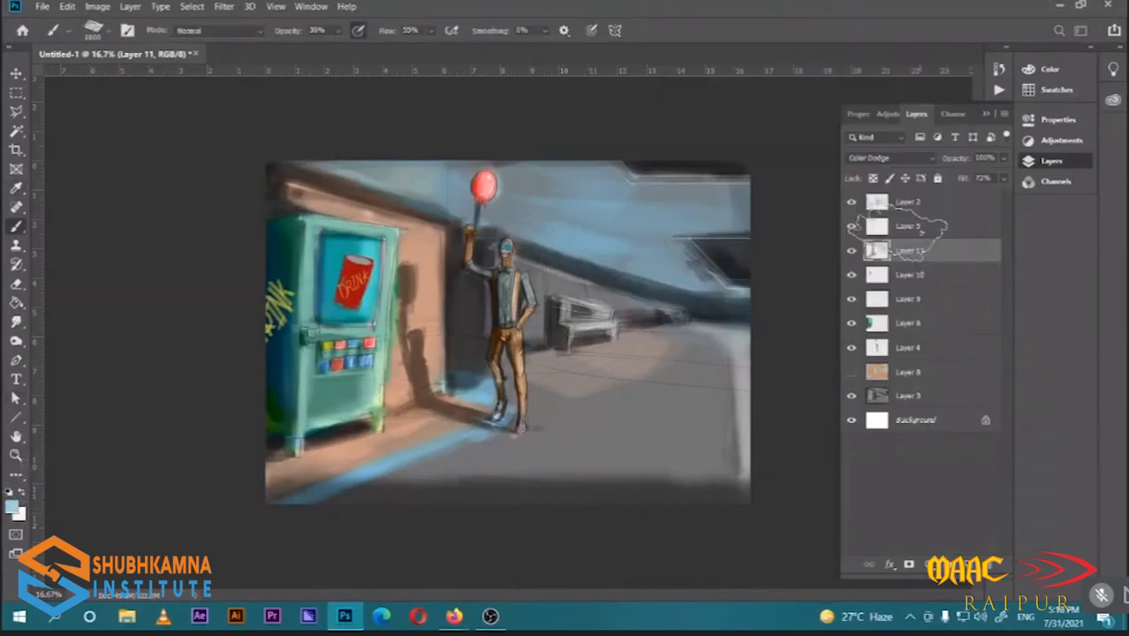
{"action": "left_click", "coordinate": [958, 564]}
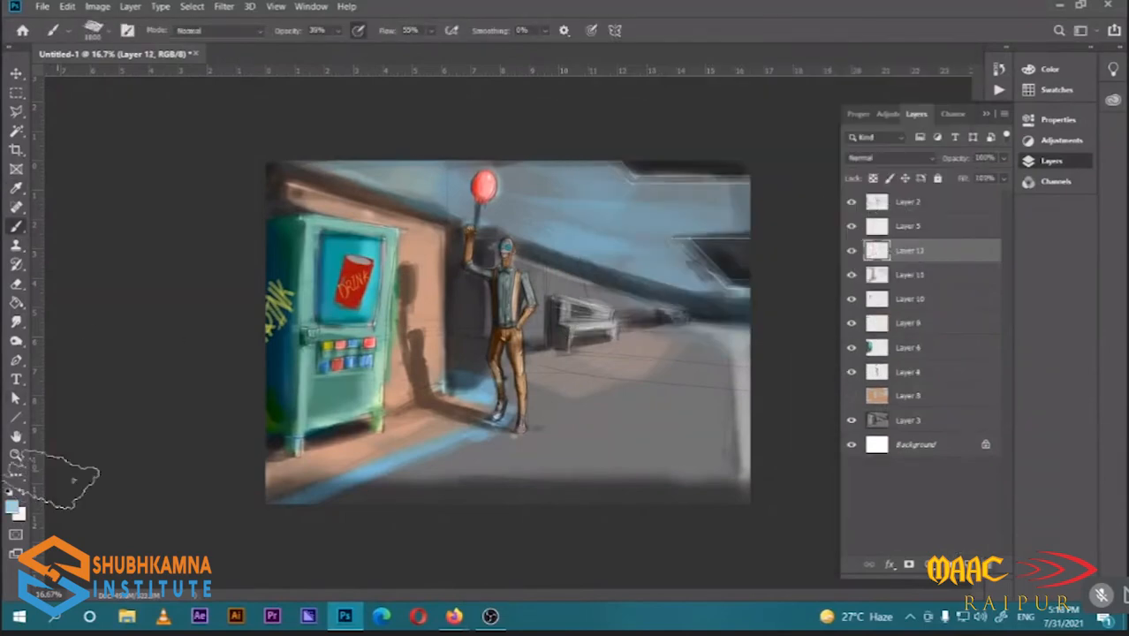
{"action": "key", "text": "i"}
{"action": "left_click", "coordinate": [12, 508]}
{"action": "left_click", "coordinate": [922, 83]}
{"action": "key", "text": "b"}
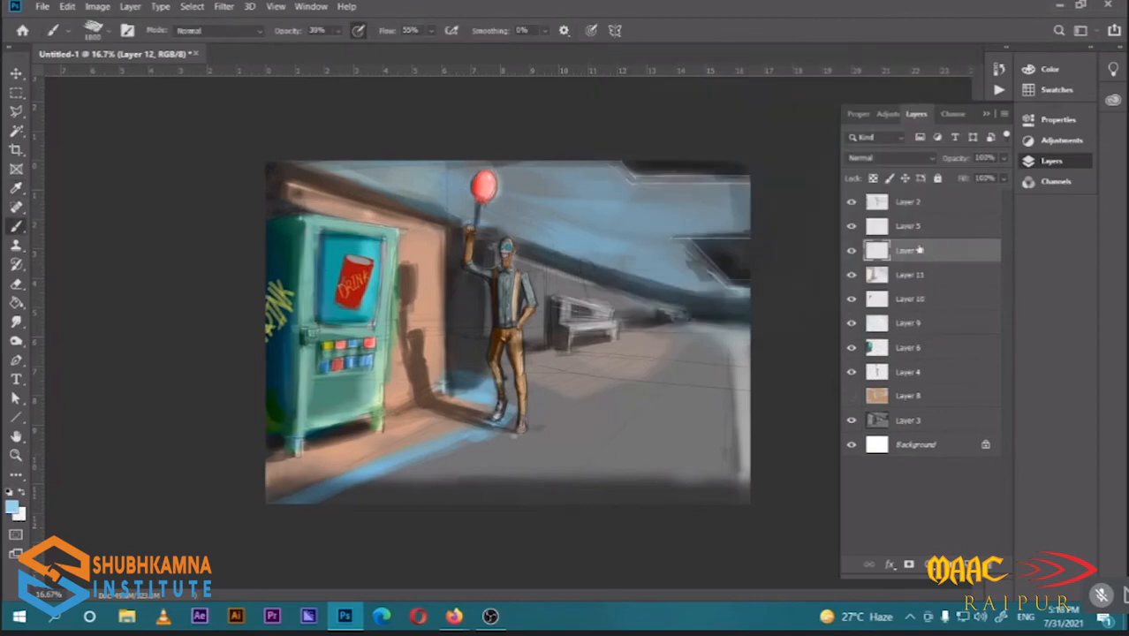
Apply a blue Outer Glow to Layer 12 with increased glow opacity
{"action": "double_click", "coordinate": [946, 254]}
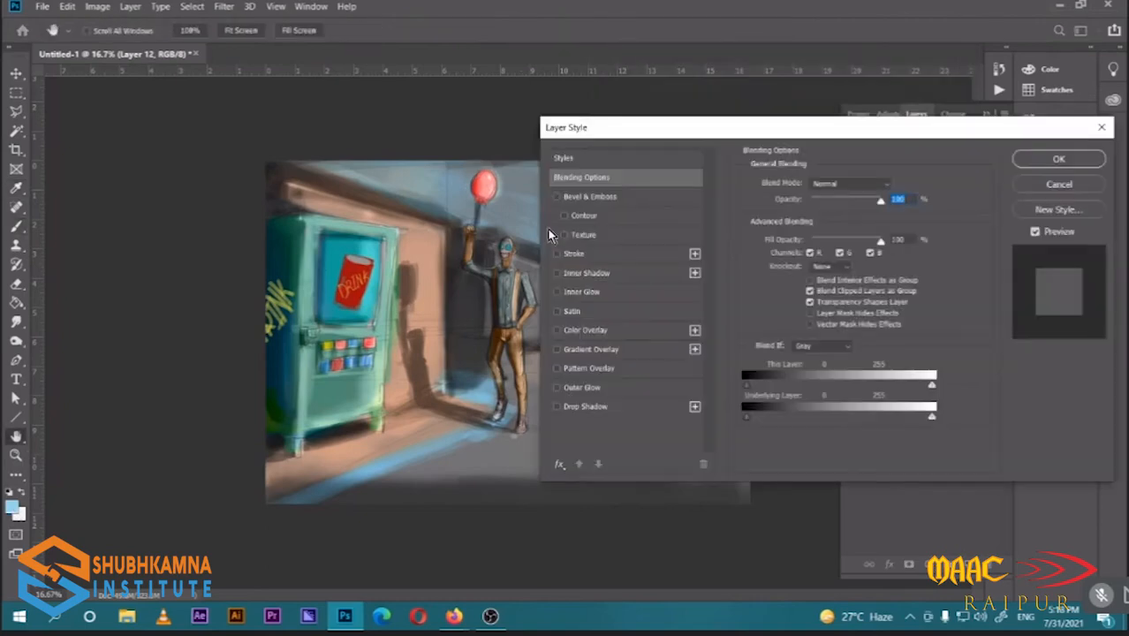
{"action": "left_click", "coordinate": [583, 388]}
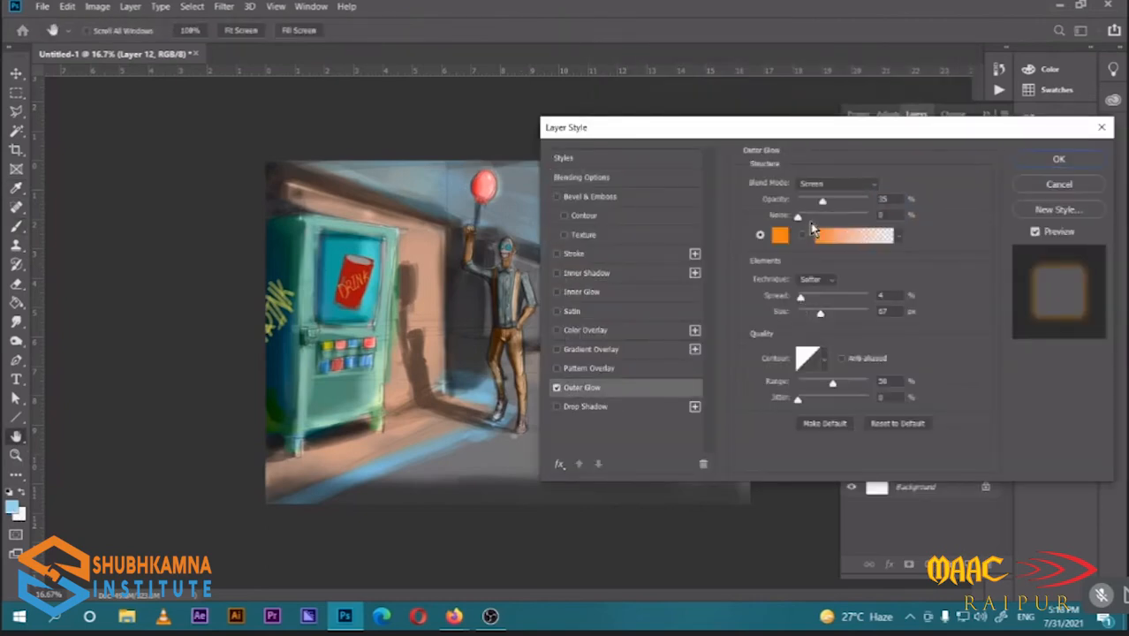
{"action": "left_click", "coordinate": [781, 235]}
{"action": "left_click", "coordinate": [789, 180]}
{"action": "left_click", "coordinate": [757, 96]}
{"action": "left_click", "coordinate": [920, 82]}
{"action": "left_click_drag", "start_coordinate": [822, 200], "coordinate": [849, 202]}
{"action": "left_click", "coordinate": [1058, 159]}
{"action": "left_click_drag", "start_coordinate": [570, 341], "coordinate": [599, 323]}
{"action": "key", "text": "ctrl+z"}
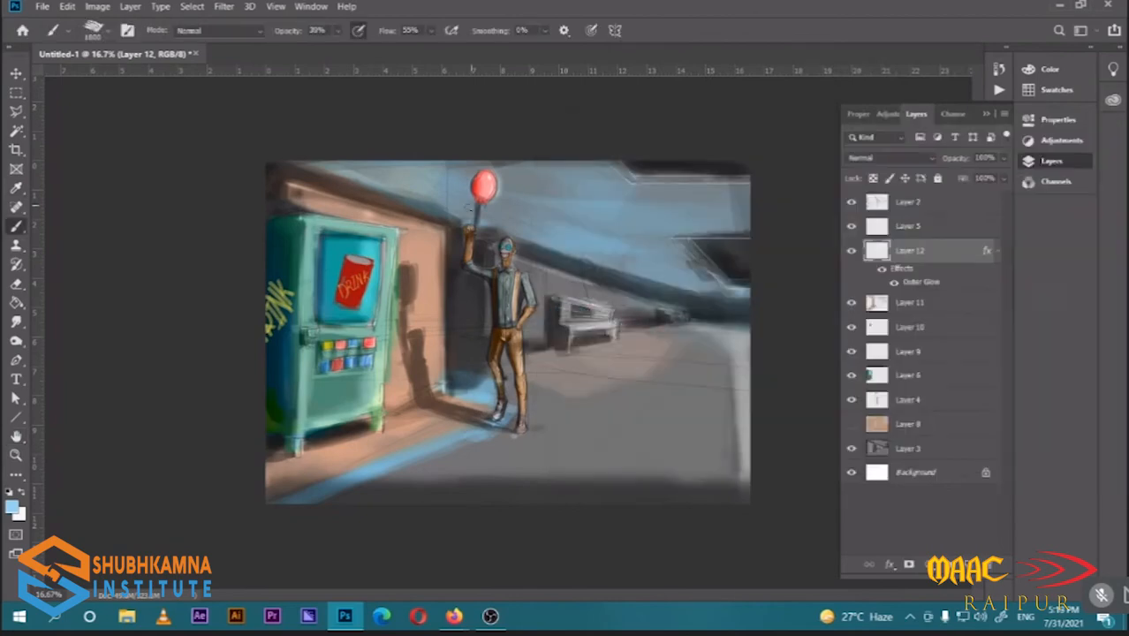
With a smaller light blue brush on Layer 12, paint glowing light over the vending machine's display around the can
{"action": "key", "text": "ctrl+plus"}
{"action": "key", "text": "ctrl+plus"}
{"action": "key", "text": "ctrl+plus"}
{"action": "mouse_move", "coordinate": [502, 101]}
{"action": "left_mouse_down"}
{"action": "mouse_move", "coordinate": [482, 208]}
{"action": "mouse_move", "coordinate": [500, 249]}
{"action": "mouse_move", "coordinate": [478, 248]}
{"action": "mouse_move", "coordinate": [444, 307]}
{"action": "left_mouse_up"}
{"action": "key", "text": "bracketleft"}
{"action": "key", "text": "bracketleft"}
{"action": "left_click", "coordinate": [13, 508]}
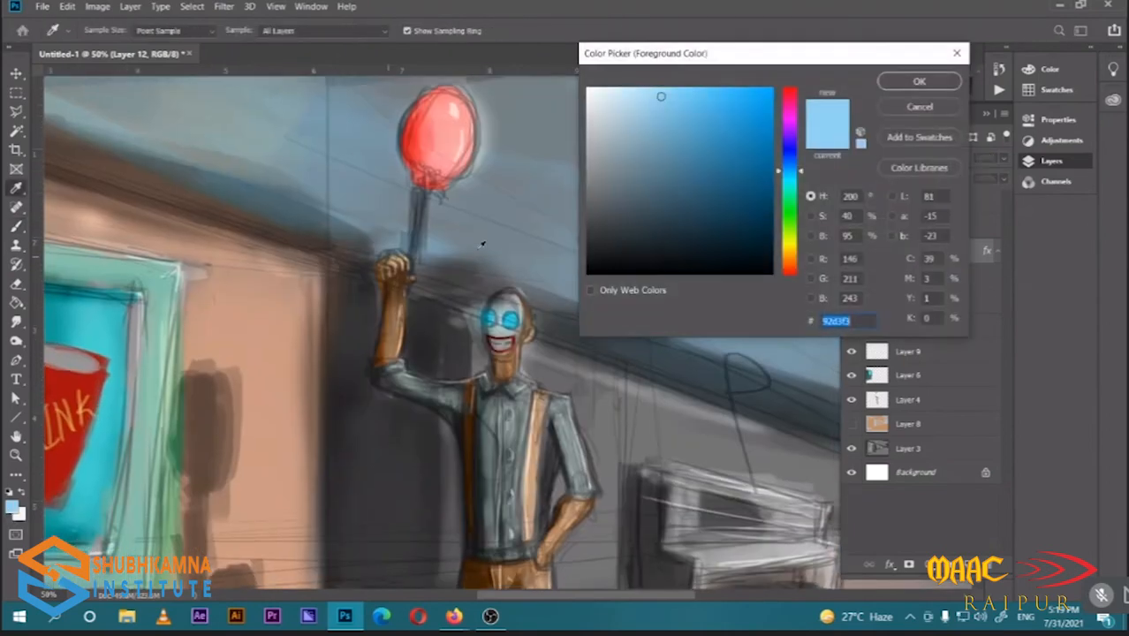
{"action": "left_click", "coordinate": [920, 108]}
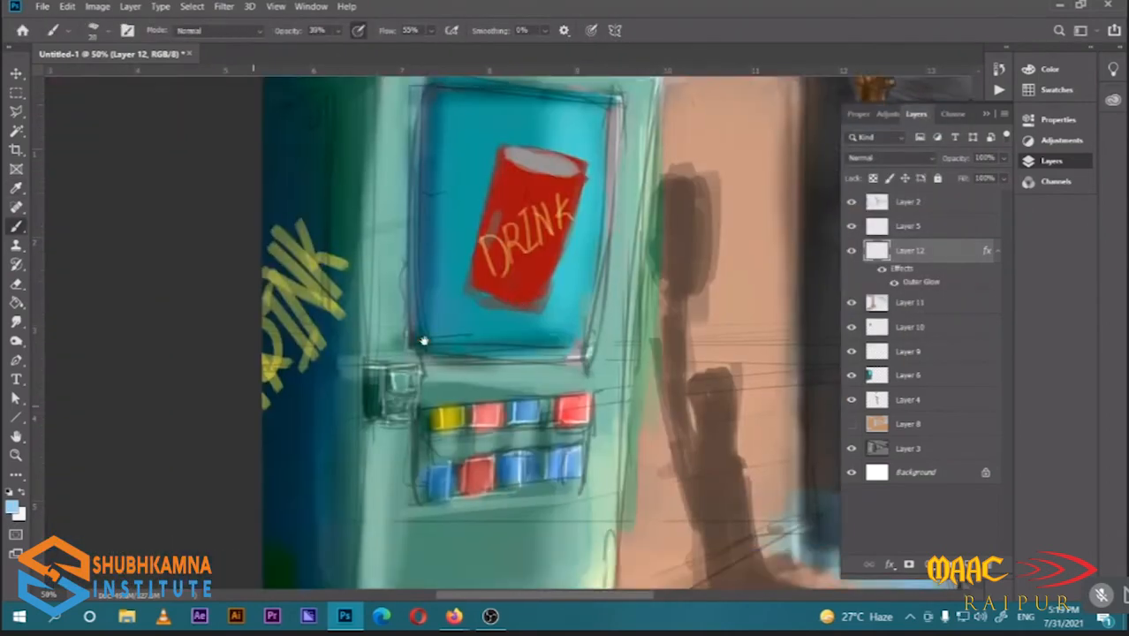
{"action": "left_click_drag", "start_coordinate": [252, 404], "coordinate": [424, 341]}
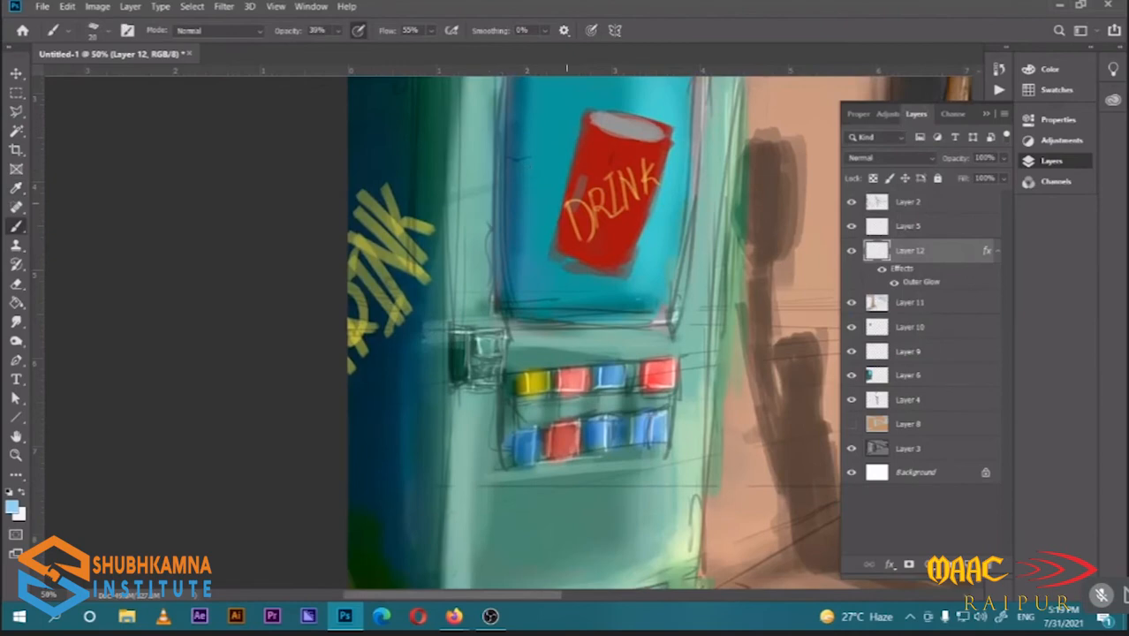
{"action": "mouse_move", "coordinate": [630, 197]}
{"action": "left_mouse_down"}
{"action": "mouse_move", "coordinate": [591, 312]}
{"action": "mouse_move", "coordinate": [625, 309]}
{"action": "mouse_move", "coordinate": [537, 418]}
{"action": "mouse_move", "coordinate": [488, 417]}
{"action": "left_mouse_up"}
{"action": "left_click_drag", "start_coordinate": [492, 175], "coordinate": [646, 189]}
{"action": "key", "text": "ctrl+minus"}
{"action": "key", "text": "ctrl+minus"}
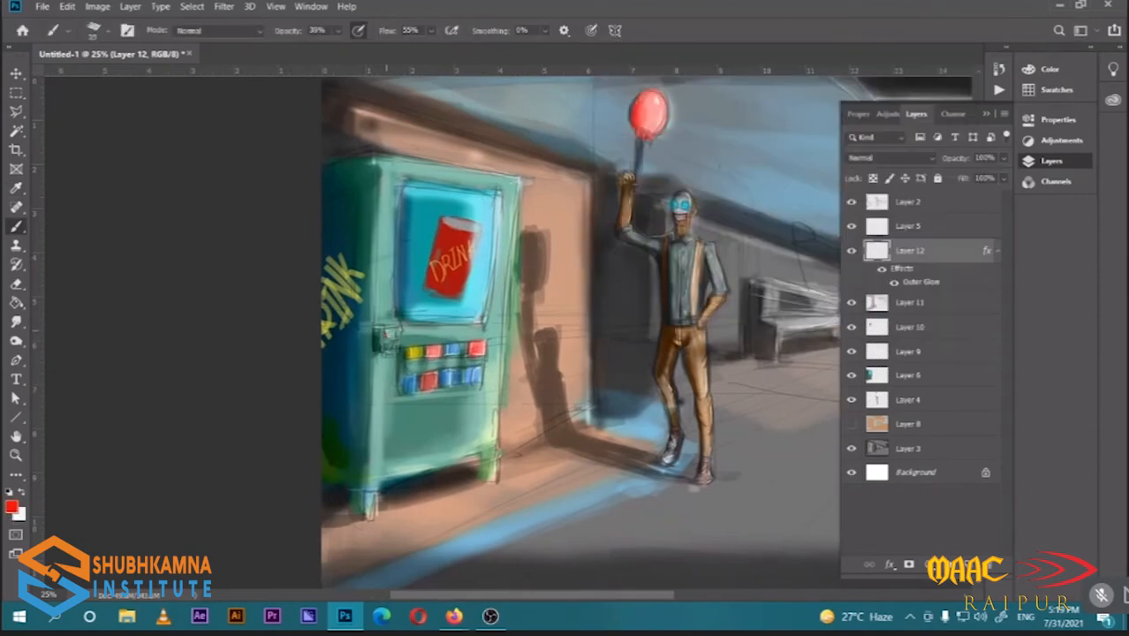
Set the foreground colour to dark green and add a new layer above Layer 12
{"action": "key", "text": "z"}
{"action": "left_click", "coordinate": [362, 358], "text": "ctrl"}
{"action": "left_click_drag", "start_coordinate": [338, 370], "coordinate": [319, 369]}
{"action": "left_click", "coordinate": [11, 506]}
{"action": "left_click", "coordinate": [789, 228]}
{"action": "left_click", "coordinate": [722, 189]}
{"action": "left_click", "coordinate": [895, 82]}
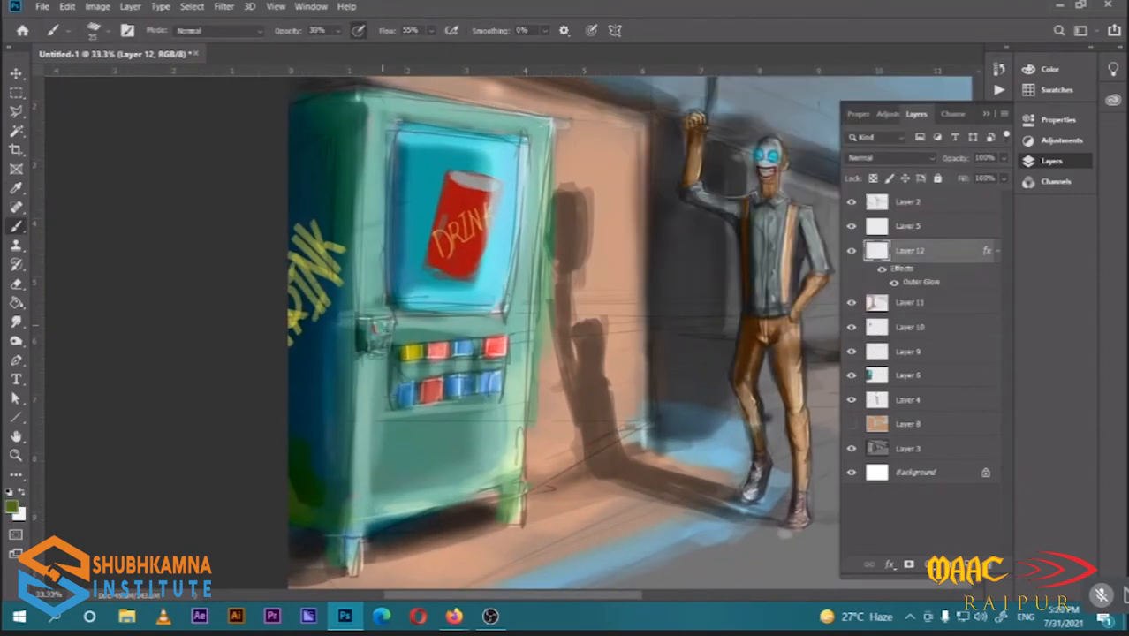
{"action": "key", "text": "ctrl+minus"}
{"action": "left_click", "coordinate": [964, 564]}
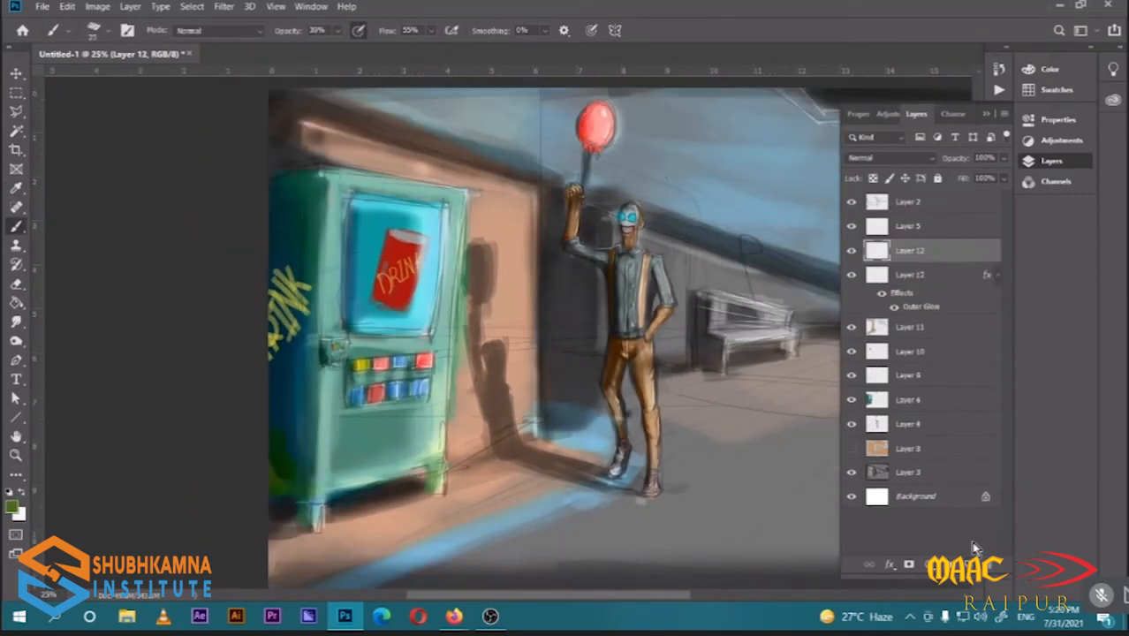
Apply an Outer Glow to the new layer above Layer 12, leaving Color Overlay off
{"action": "key", "text": "h"}
{"action": "double_click", "coordinate": [955, 253]}
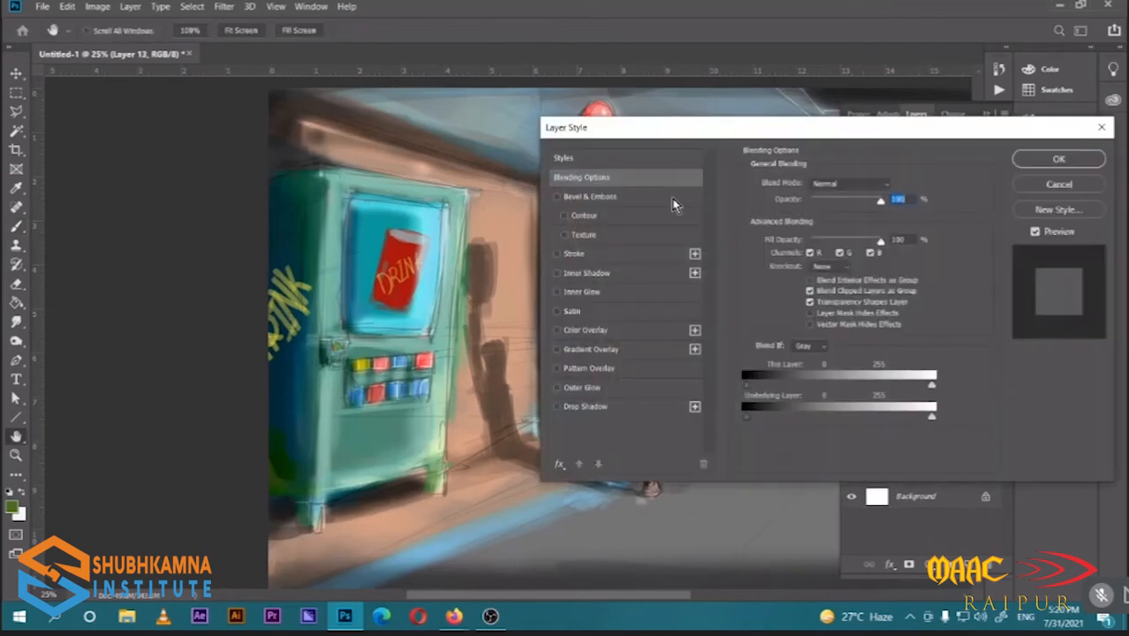
{"action": "left_click", "coordinate": [586, 330]}
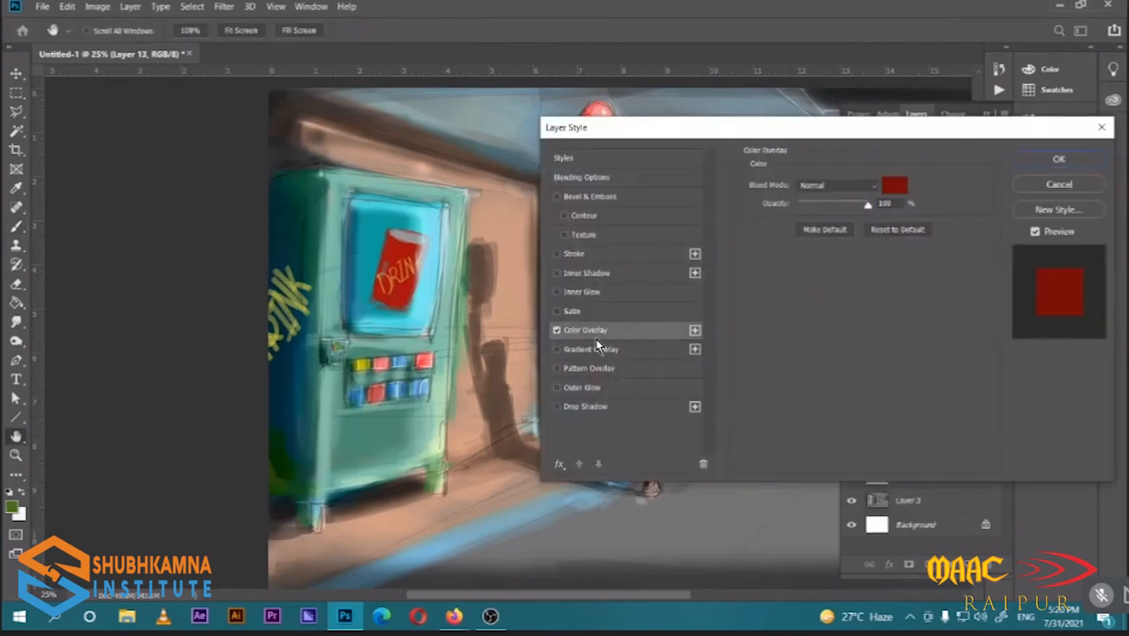
{"action": "left_click", "coordinate": [558, 331]}
{"action": "left_click", "coordinate": [566, 389]}
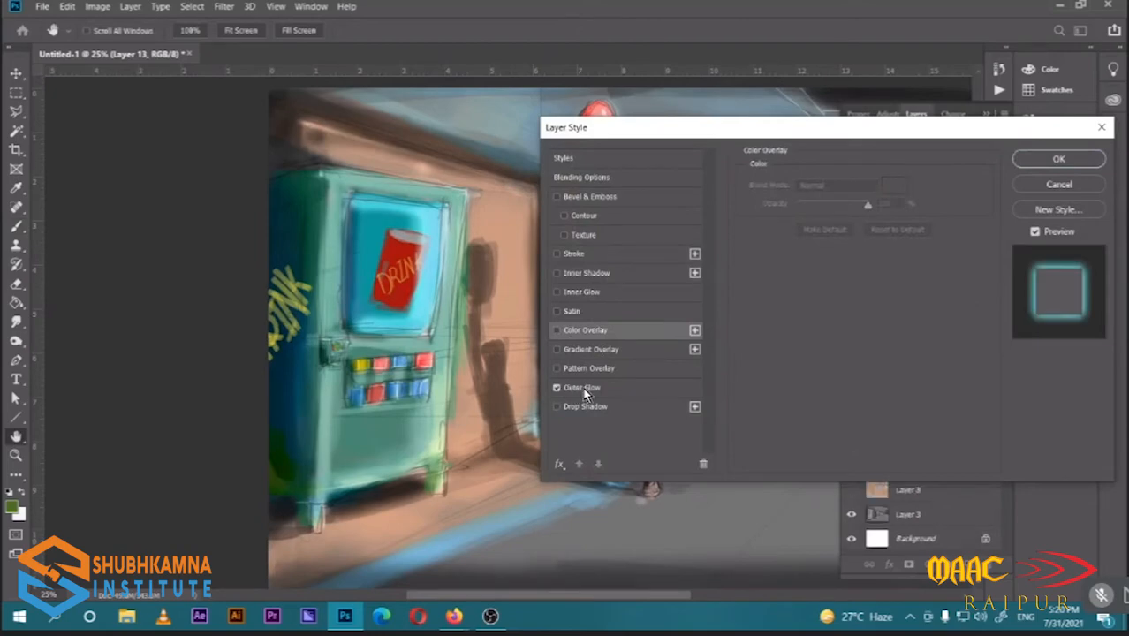
{"action": "left_click", "coordinate": [780, 235]}
{"action": "left_click", "coordinate": [789, 267]}
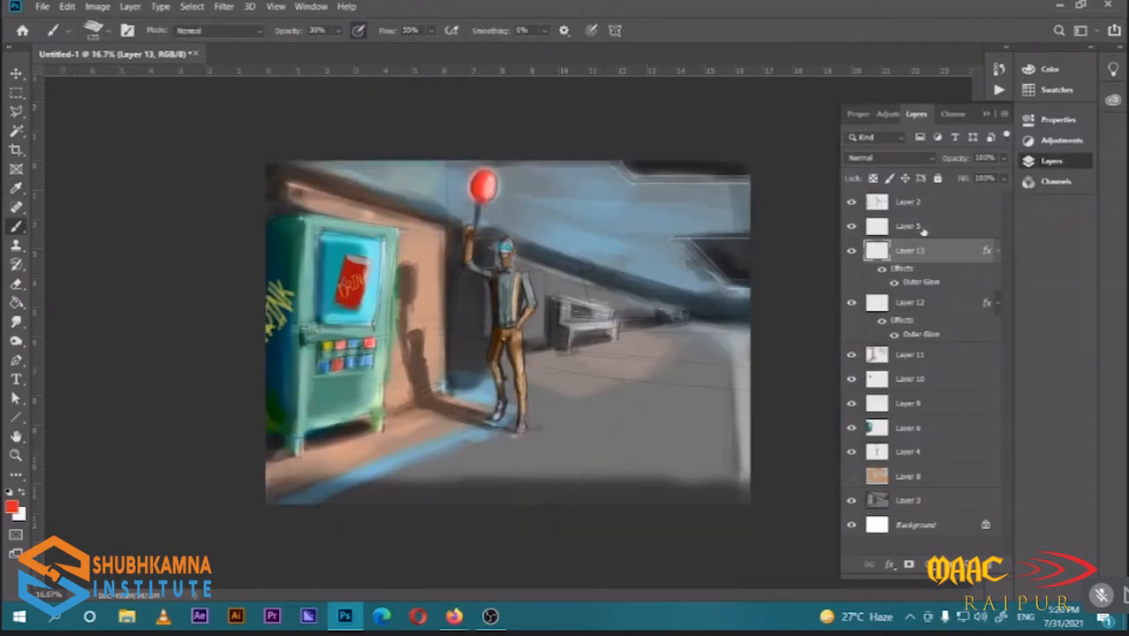
Lower the opacity of the sketch lines on Layer 2 to 12%, comparing the painting with the layer hidden and shown
{"action": "left_click", "coordinate": [935, 205]}
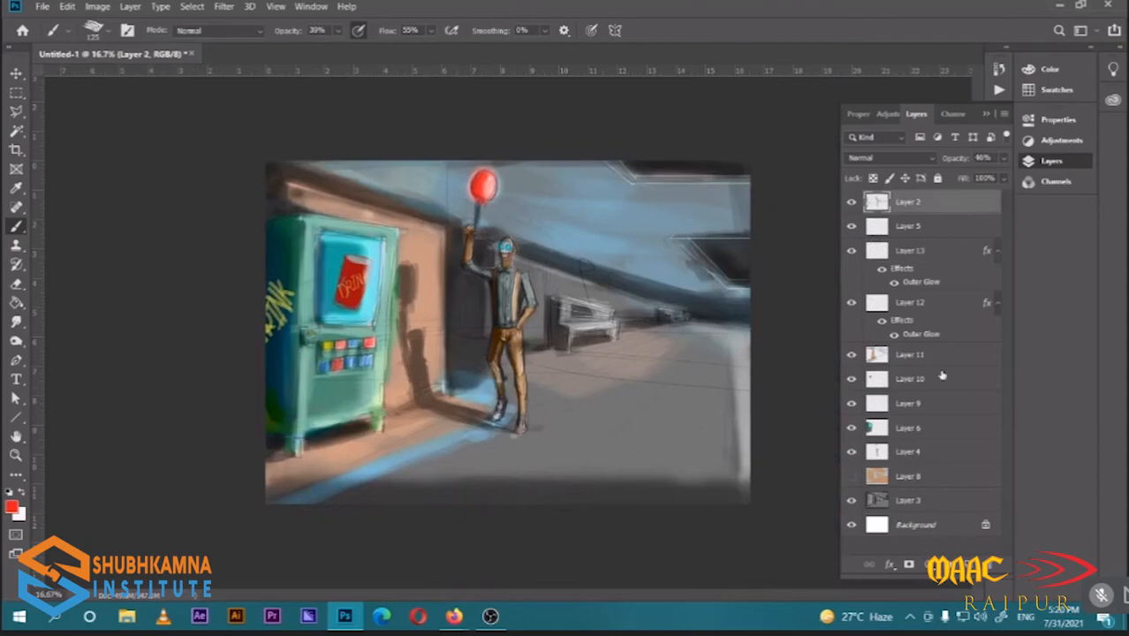
{"action": "left_click", "coordinate": [851, 203]}
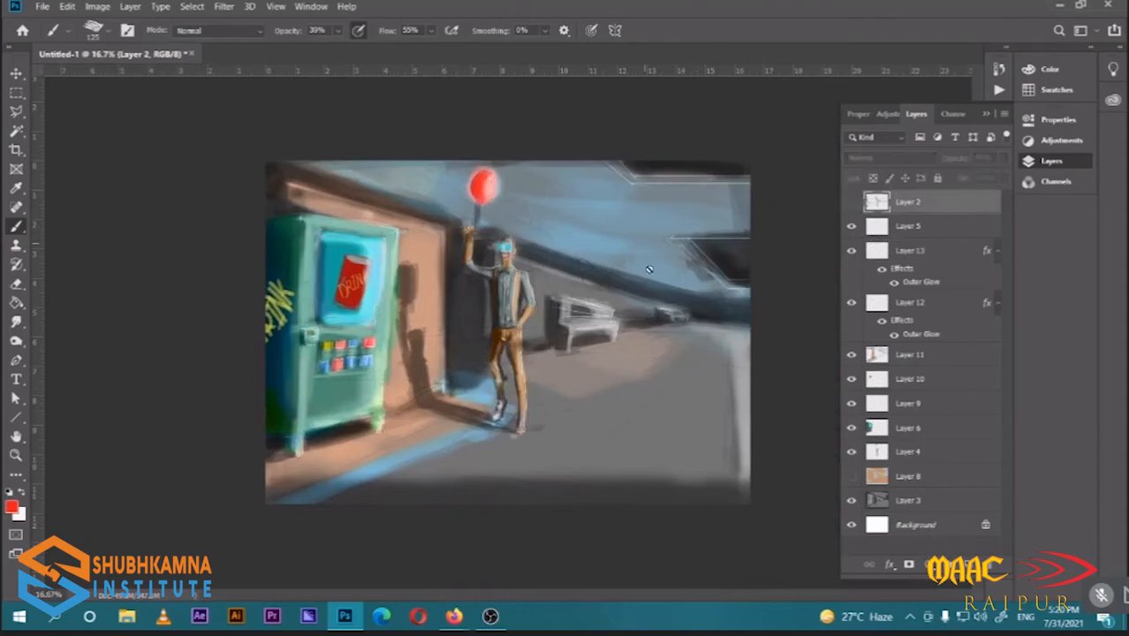
{"action": "left_click", "coordinate": [851, 202]}
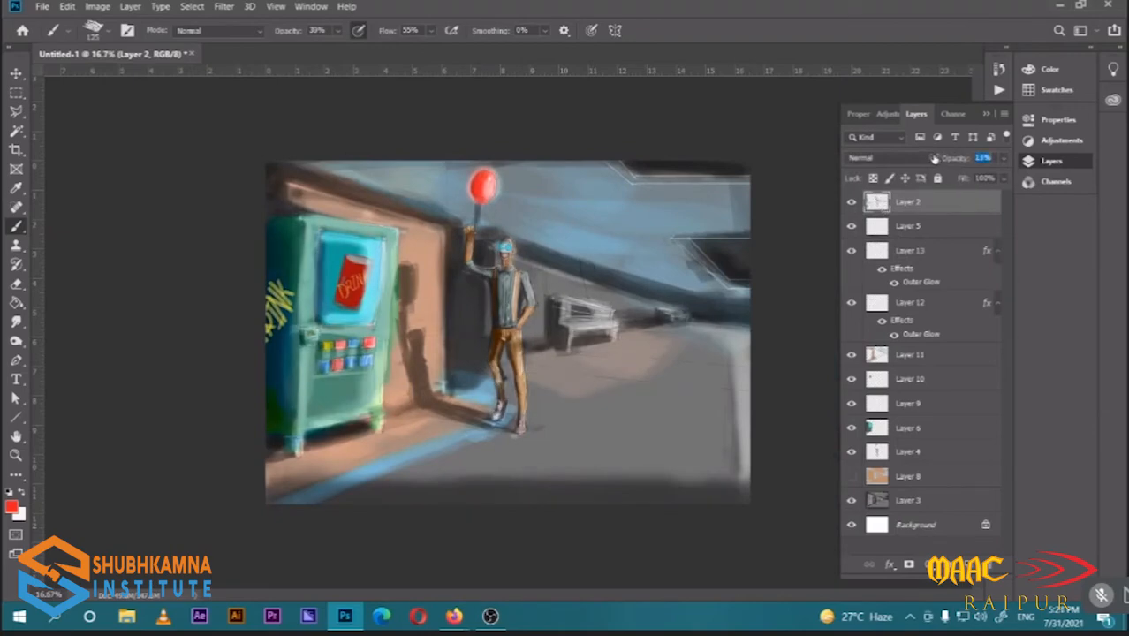
{"action": "left_click_drag", "start_coordinate": [934, 158], "coordinate": [920, 202]}
{"action": "left_click", "coordinate": [851, 205]}
{"action": "left_click", "coordinate": [851, 204]}
Add a Curves adjustment above Layer 2 that darkens the midtones to output 114 at input 138, and set its fill to 73%
{"action": "left_click", "coordinate": [926, 564]}
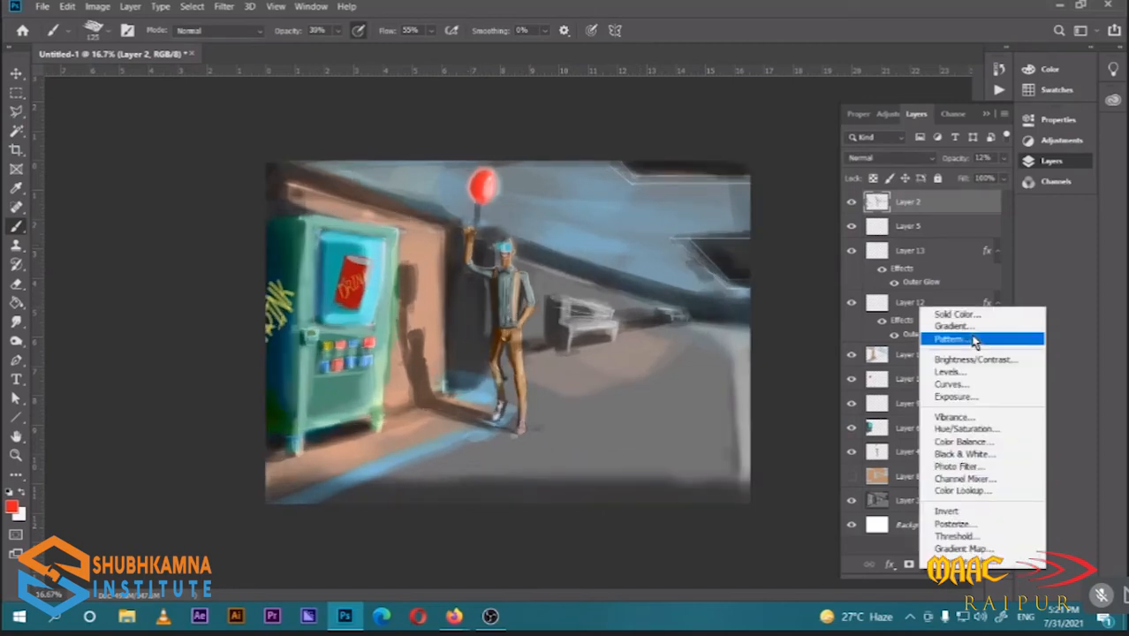
{"action": "left_click", "coordinate": [952, 387]}
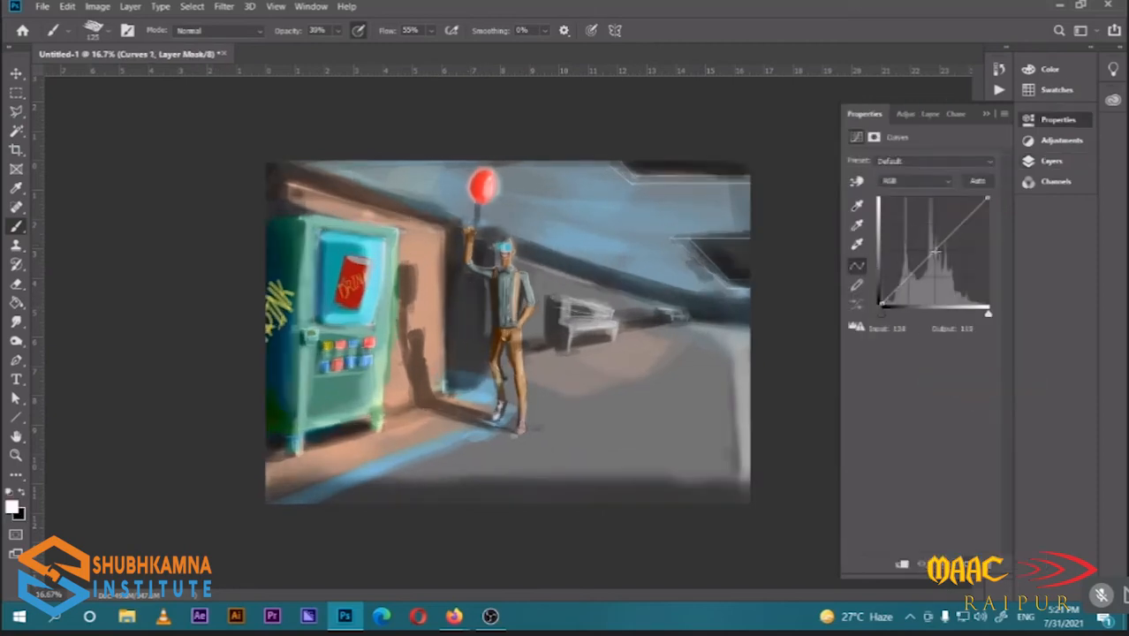
{"action": "mouse_move", "coordinate": [935, 254]}
{"action": "left_mouse_down"}
{"action": "mouse_move", "coordinate": [952, 220]}
{"action": "mouse_move", "coordinate": [963, 232]}
{"action": "mouse_move", "coordinate": [939, 258]}
{"action": "left_mouse_up"}
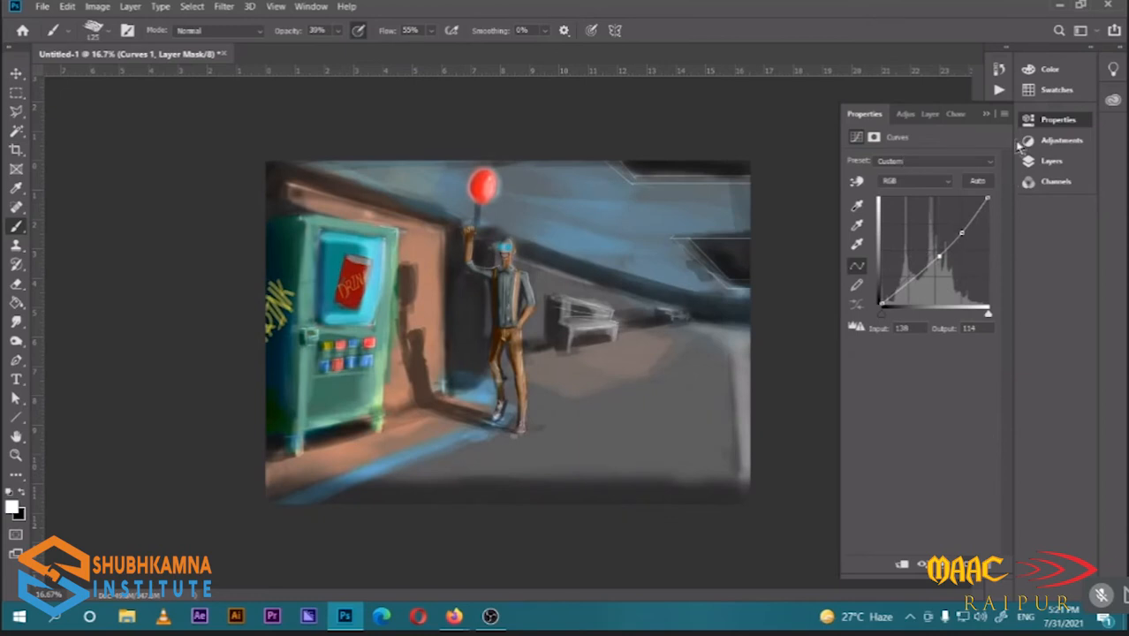
{"action": "left_click", "coordinate": [1044, 124]}
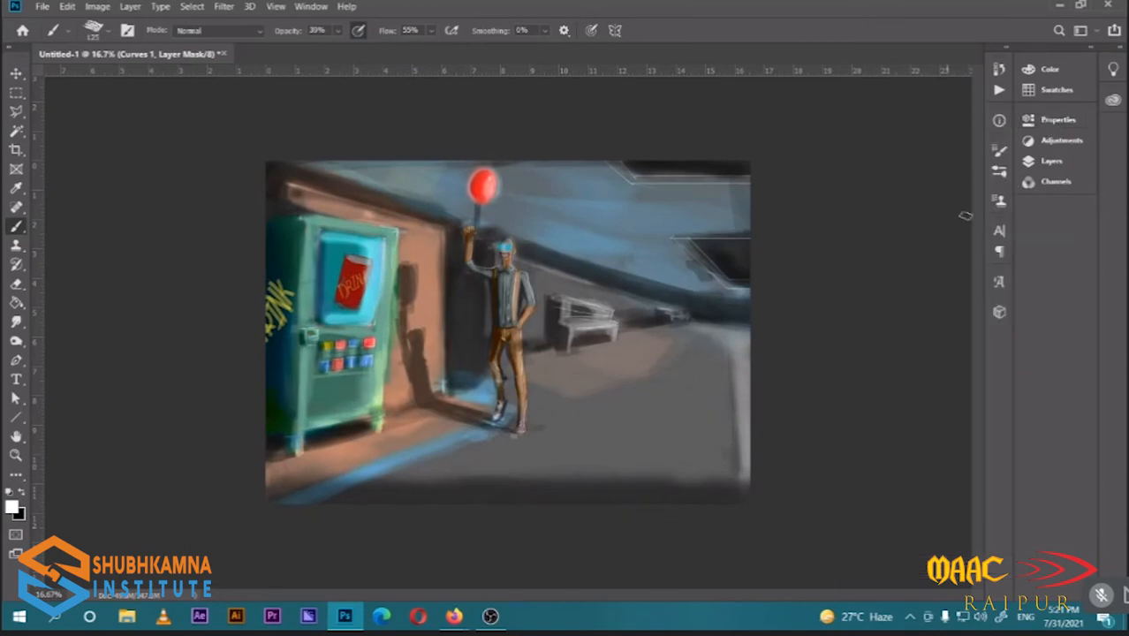
{"action": "left_click", "coordinate": [1051, 161]}
{"action": "left_click", "coordinate": [876, 205]}
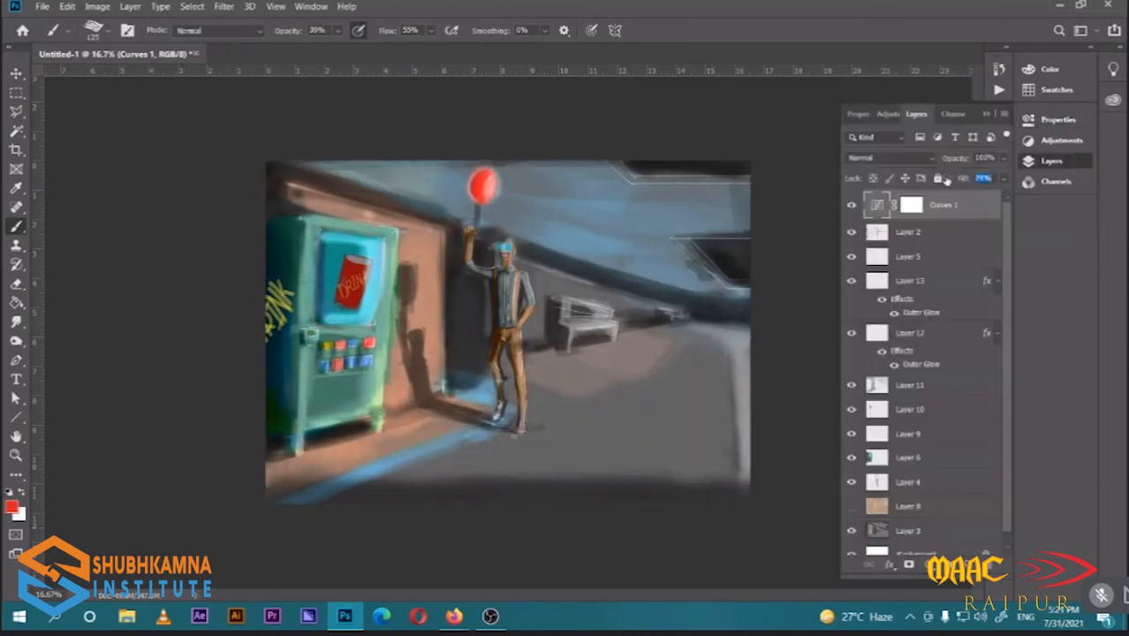
{"action": "left_click_drag", "start_coordinate": [946, 180], "coordinate": [944, 182]}
Select the man's goggle lenses and the balloon with elliptical marquees, and add the vending machine's display with the Polygonal Lasso
{"action": "key", "text": "m"}
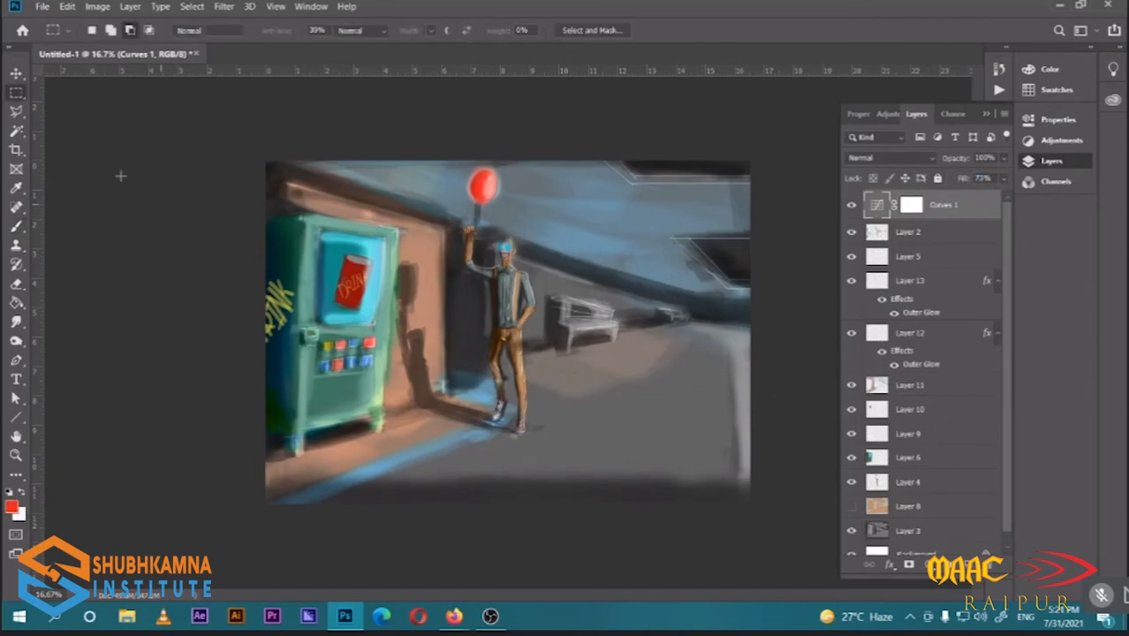
{"action": "right_click", "coordinate": [21, 91]}
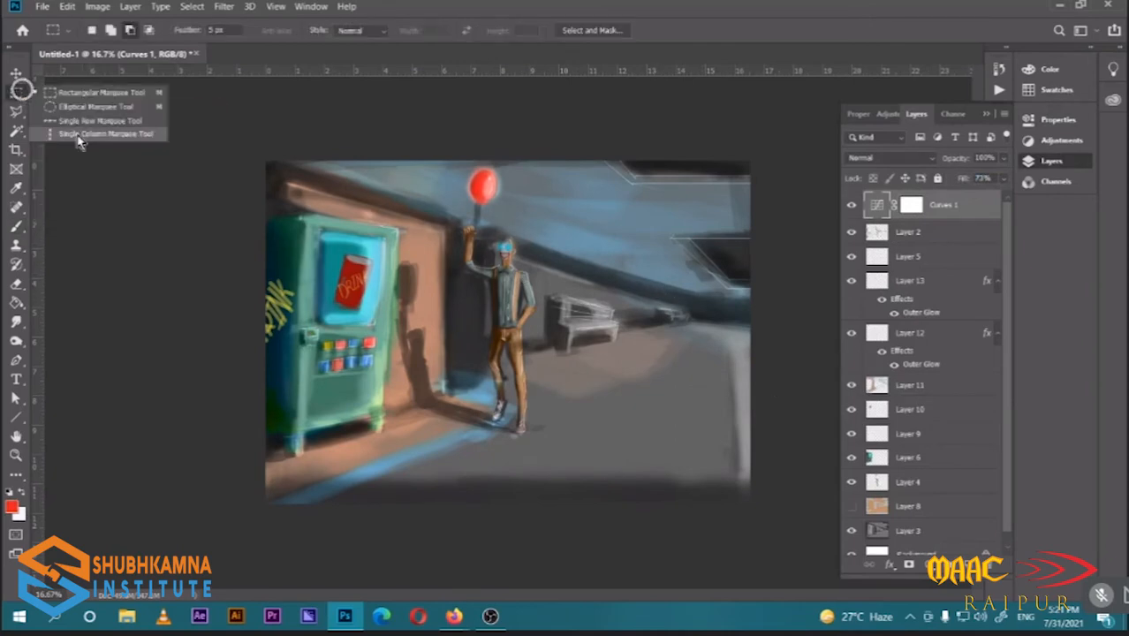
{"action": "left_click", "coordinate": [88, 106]}
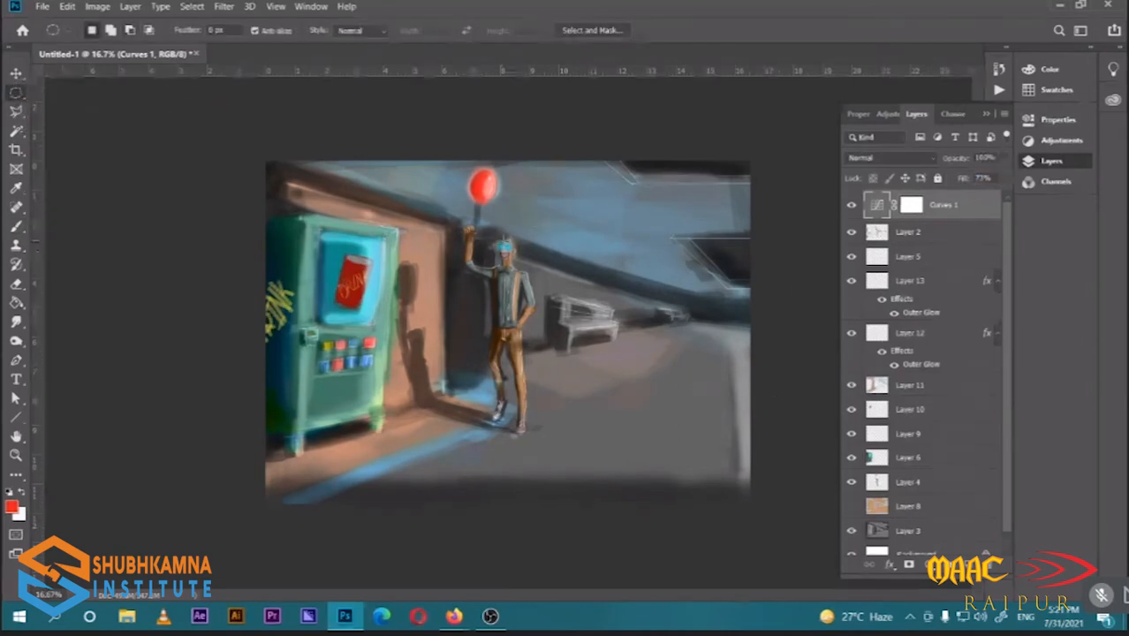
{"action": "left_click_drag", "start_coordinate": [502, 241], "coordinate": [513, 252]}
{"action": "key", "text": "ctrl+plus"}
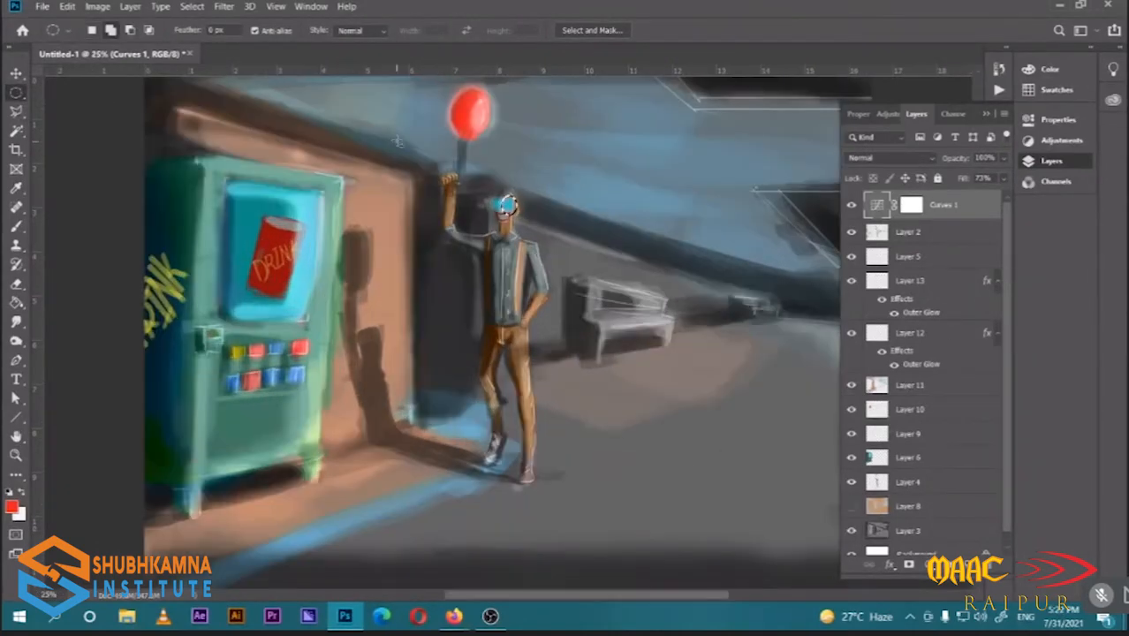
{"action": "left_click_drag", "start_coordinate": [488, 198], "coordinate": [502, 216]}
{"action": "left_click_drag", "start_coordinate": [486, 114], "coordinate": [518, 119]}
{"action": "key", "text": "l"}
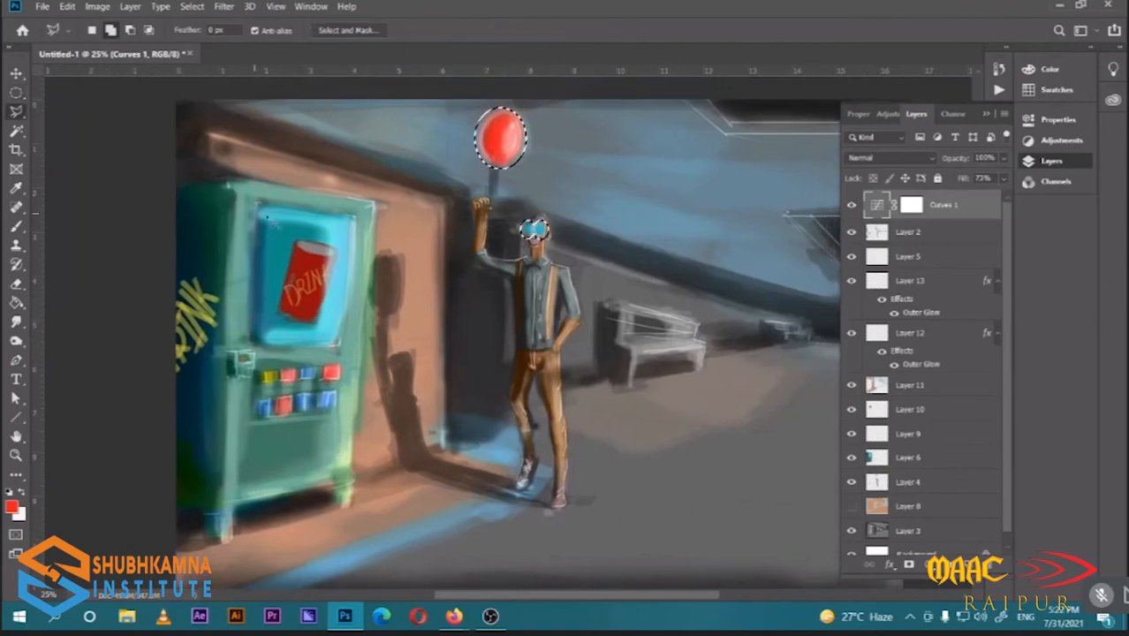
{"action": "key", "text": "ctrl+minus"}
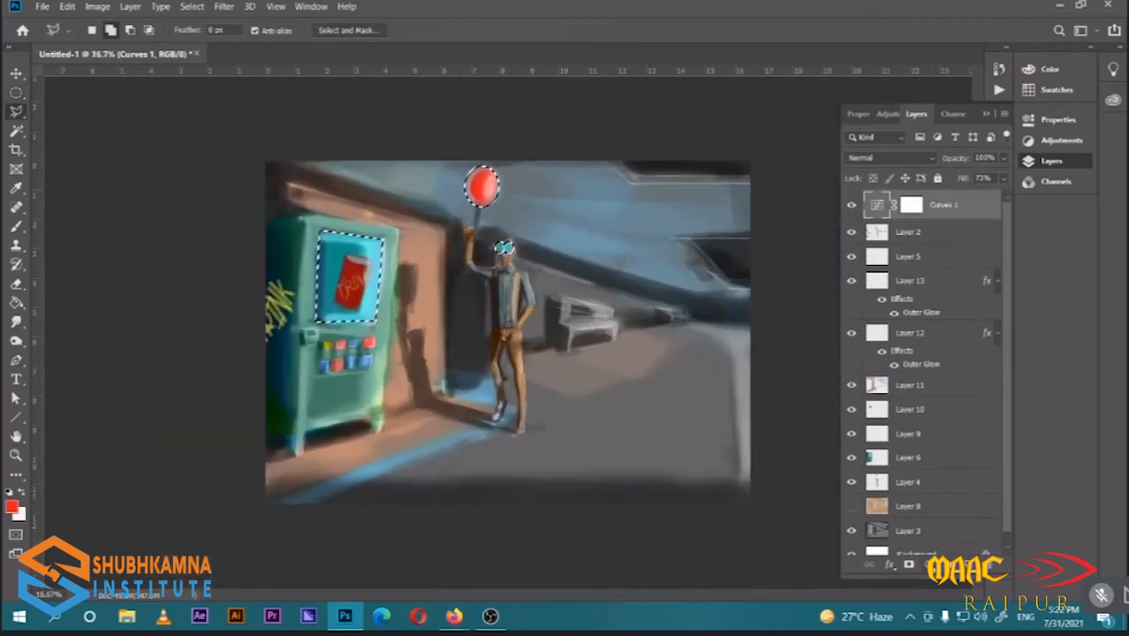
Add a second Curves adjustment masked to the selected areas, raising the RGB curve to output 177 at input 129
{"action": "left_click", "coordinate": [928, 564]}
{"action": "left_click", "coordinate": [972, 385]}
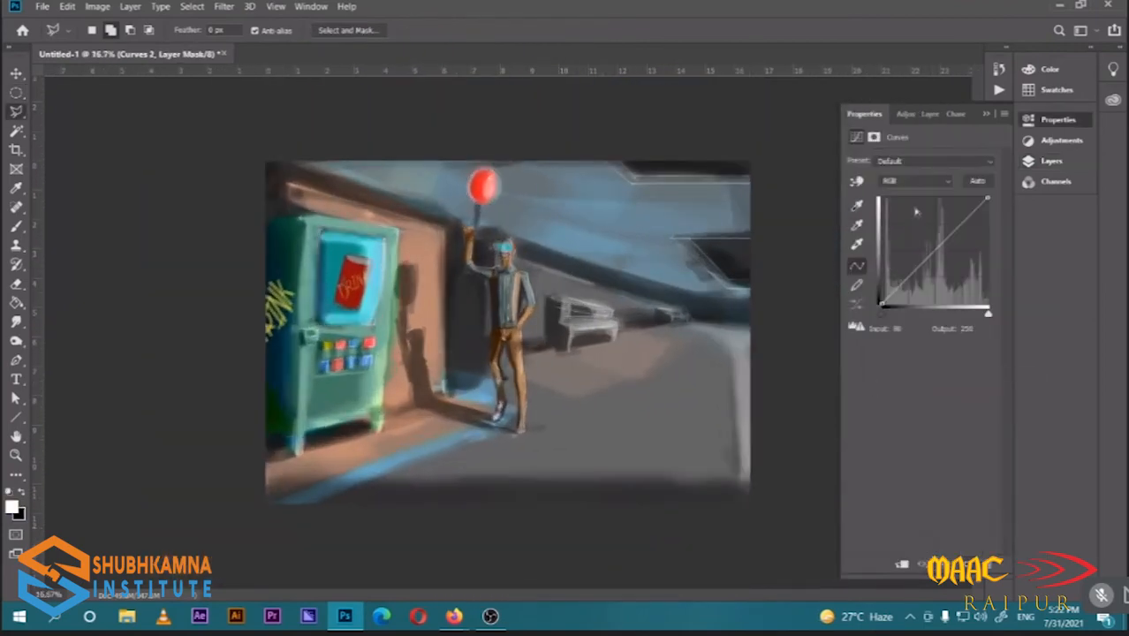
{"action": "left_click_drag", "start_coordinate": [948, 248], "coordinate": [934, 231]}
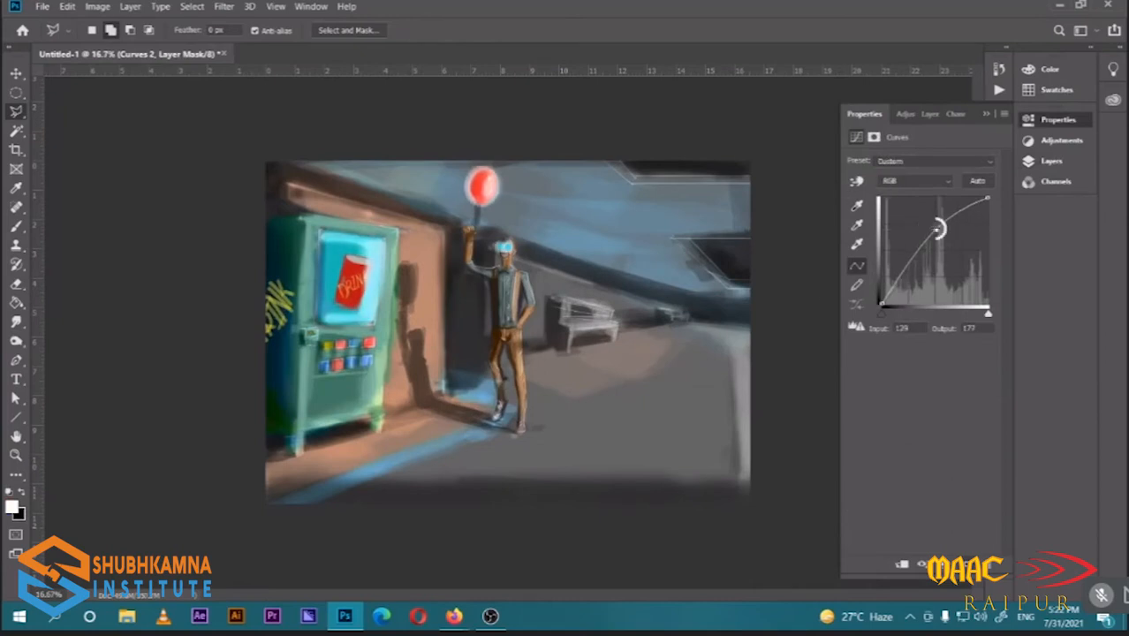
Soften the Curves 2 layer mask with a Gaussian Blur of 45.6 pixels radius
{"action": "left_click", "coordinate": [193, 7]}
{"action": "mouse_move", "coordinate": [222, 12]}
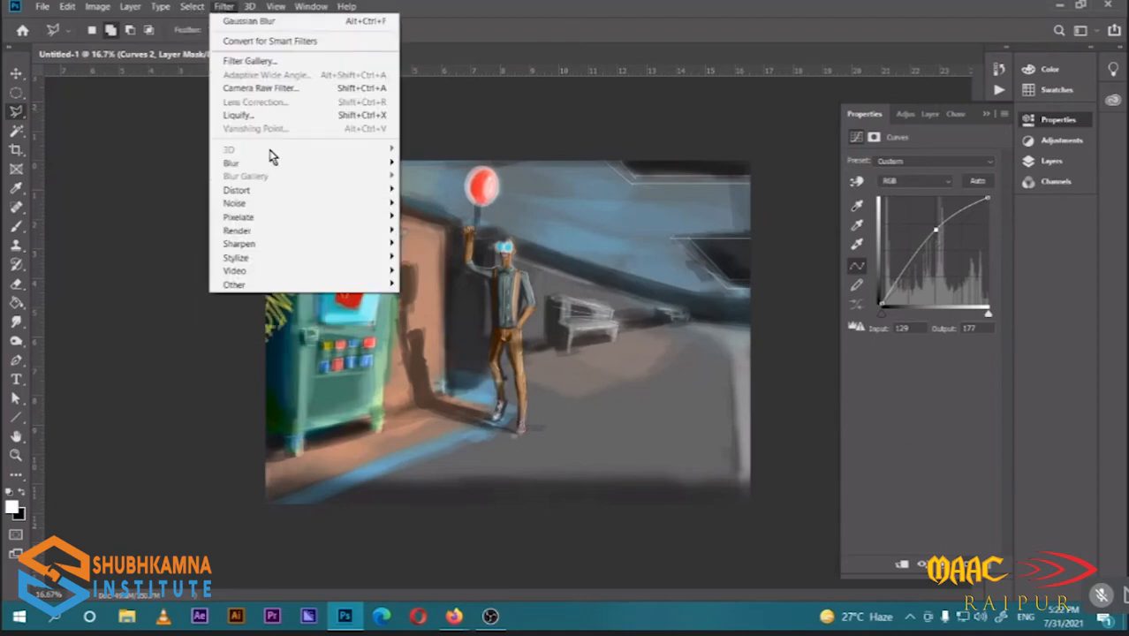
{"action": "mouse_move", "coordinate": [379, 164]}
{"action": "left_click", "coordinate": [437, 217]}
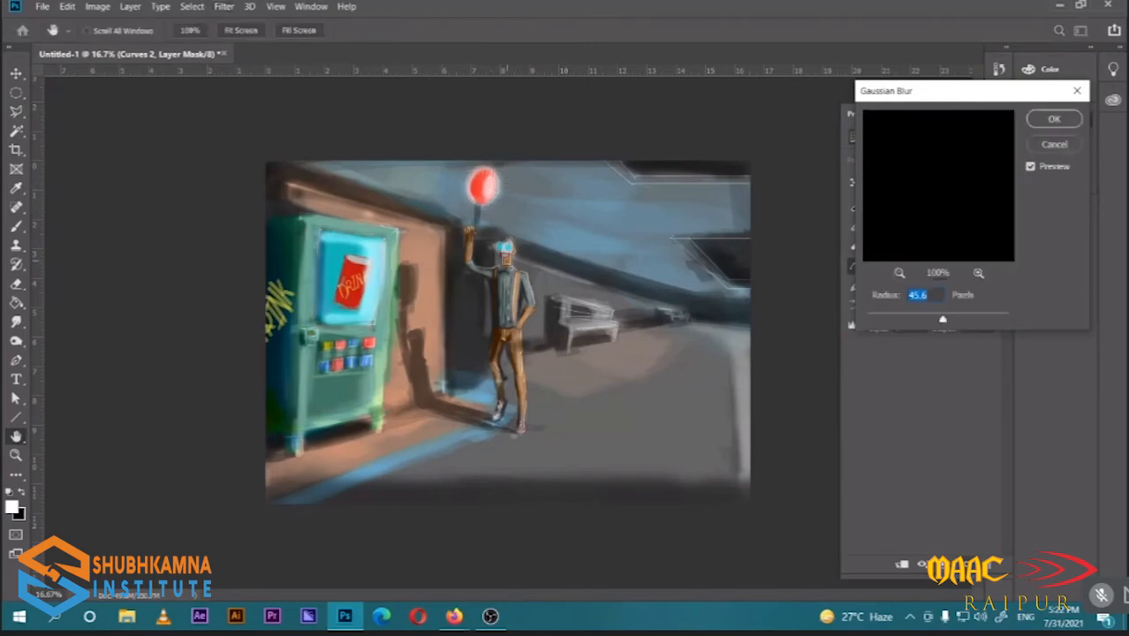
{"action": "left_click", "coordinate": [1052, 121]}
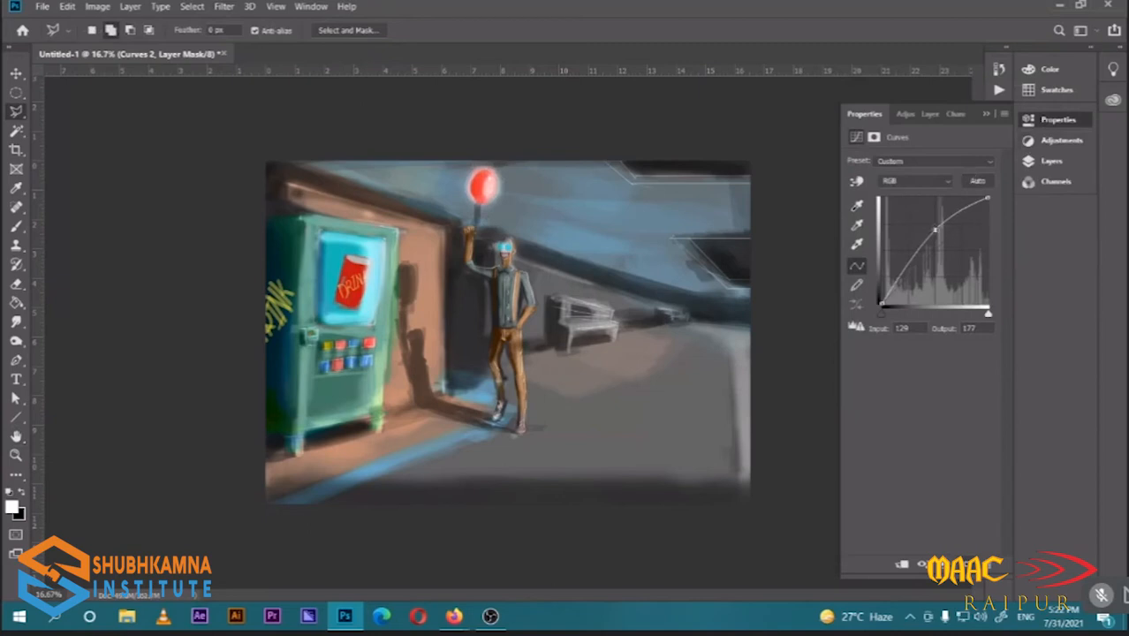
Raise the Curves 2 RGB curve to output 189 at input 115, and adjust its colour channels starting with a lifted Red curve
{"action": "left_click_drag", "start_coordinate": [935, 228], "coordinate": [929, 225]}
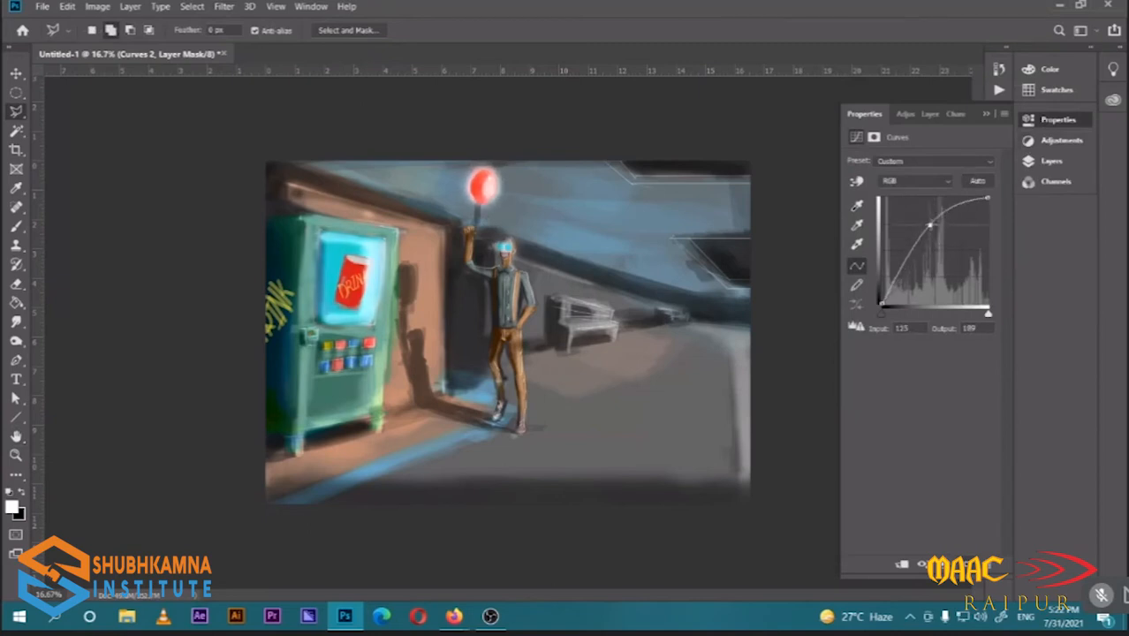
{"action": "left_click", "coordinate": [914, 180]}
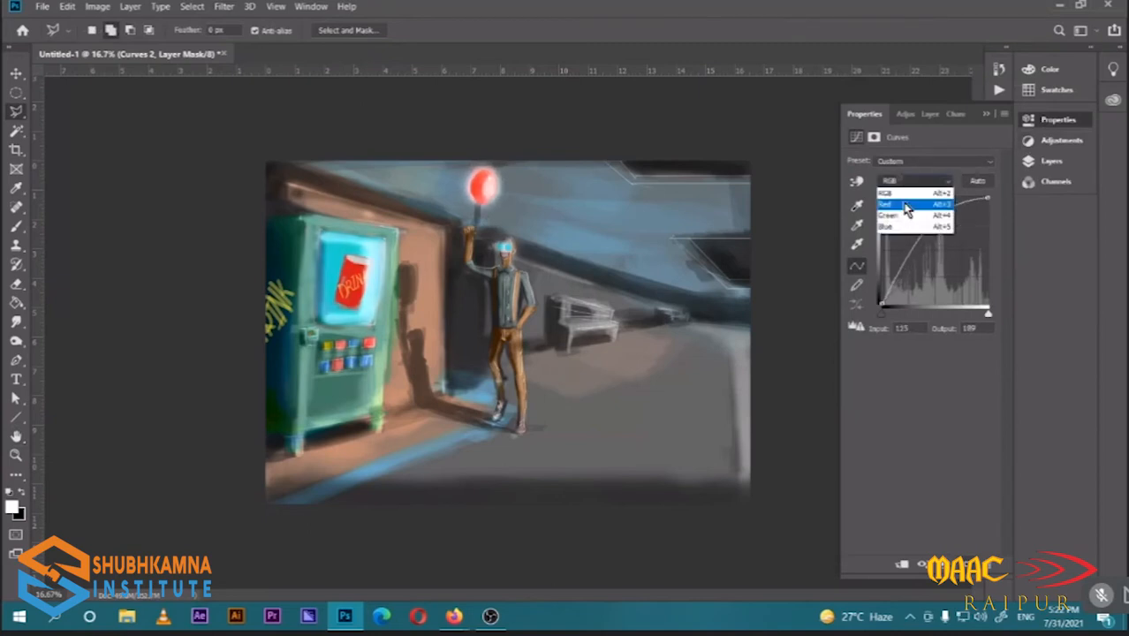
{"action": "left_click", "coordinate": [906, 195]}
{"action": "left_click_drag", "start_coordinate": [942, 240], "coordinate": [936, 235]}
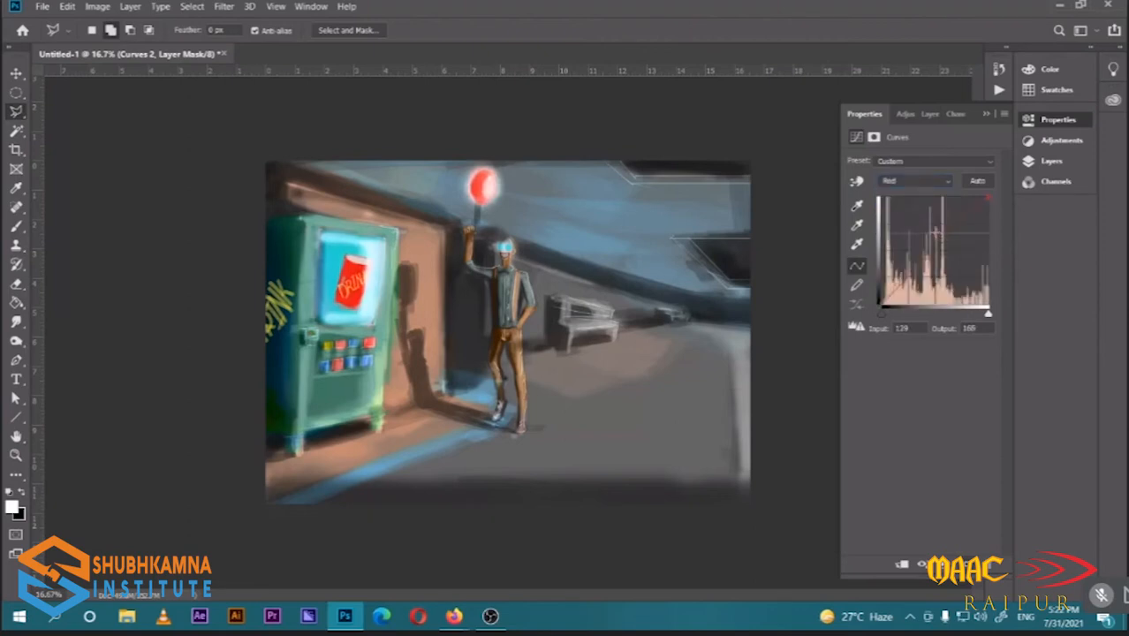
{"action": "left_click", "coordinate": [937, 181]}
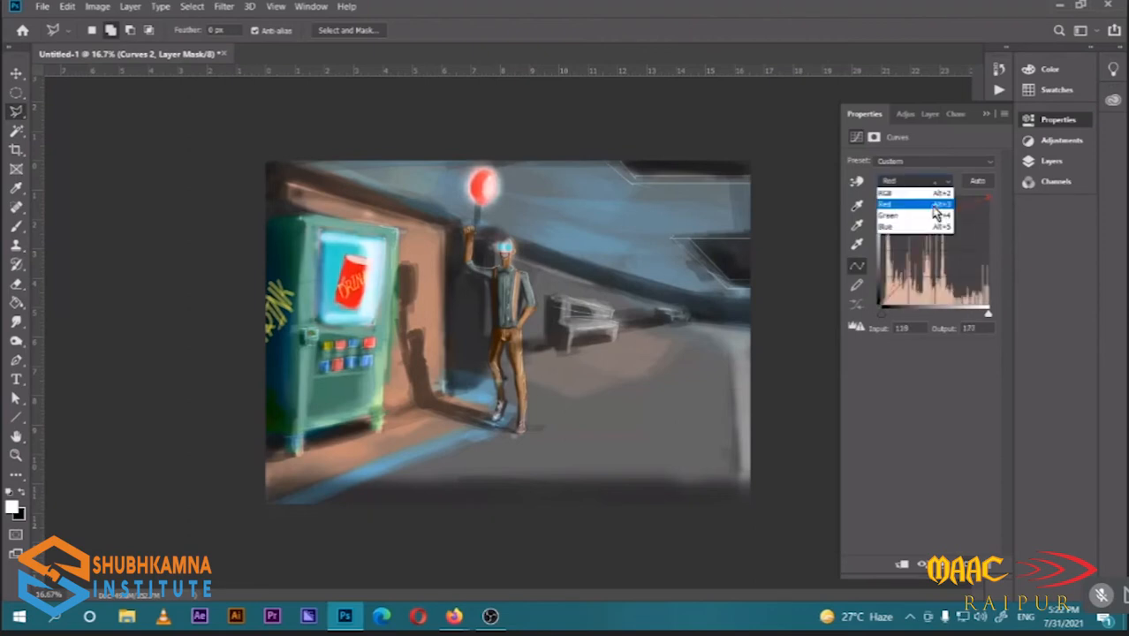
{"action": "left_click", "coordinate": [919, 208]}
{"action": "mouse_move", "coordinate": [939, 240]}
{"action": "left_mouse_down"}
{"action": "mouse_move", "coordinate": [930, 230]}
{"action": "mouse_move", "coordinate": [945, 242]}
{"action": "left_mouse_up"}
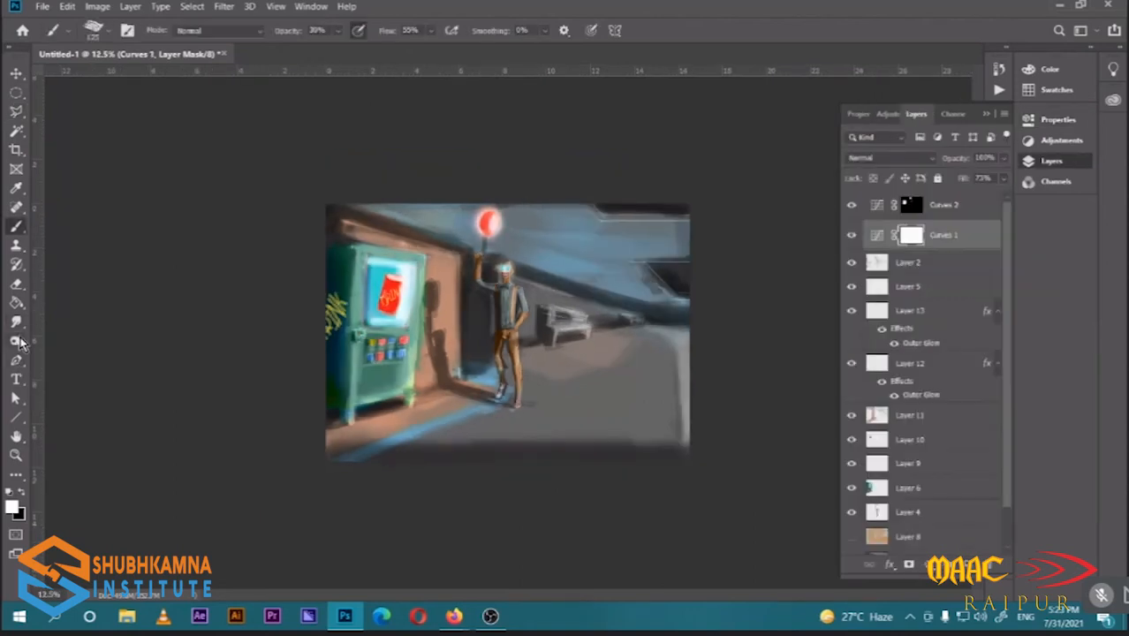
On Layer 3, darken the background wall around the benches using the Burn tool at size 250, Highlights range and 33% exposure
{"action": "left_click", "coordinate": [16, 341]}
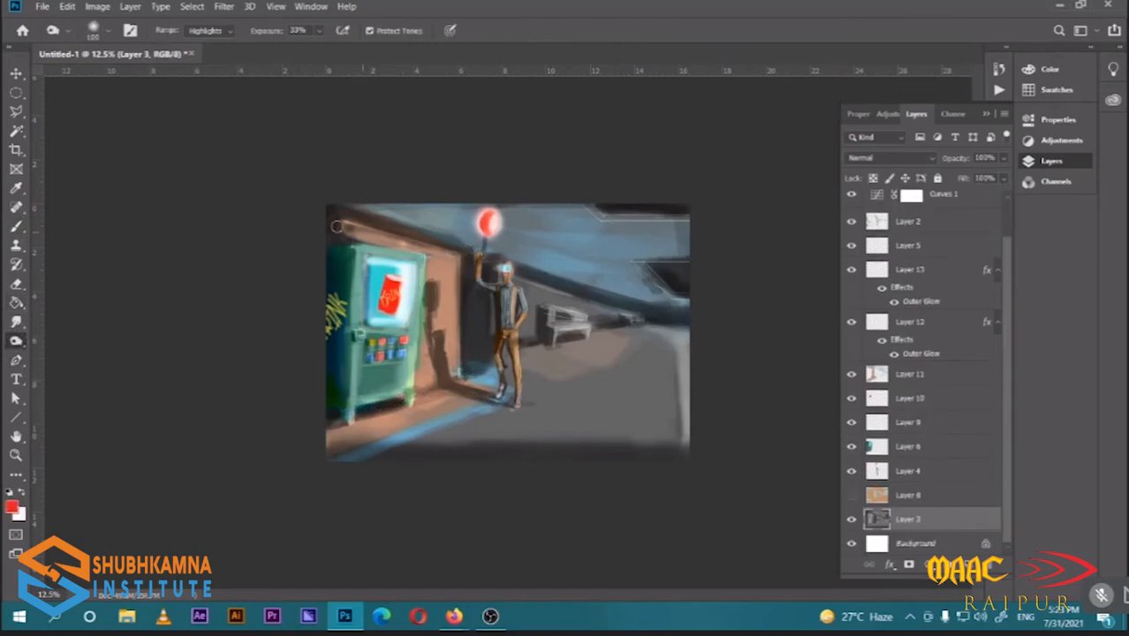
{"action": "key", "text": "]"}
{"action": "key", "text": "]"}
{"action": "key", "text": "]"}
{"action": "key", "text": "]"}
{"action": "key", "text": "]"}
{"action": "mouse_move", "coordinate": [528, 306]}
{"action": "left_mouse_down"}
{"action": "mouse_move", "coordinate": [541, 335]}
{"action": "mouse_move", "coordinate": [529, 303]}
{"action": "mouse_move", "coordinate": [529, 347]}
{"action": "mouse_move", "coordinate": [575, 312]}
{"action": "mouse_move", "coordinate": [551, 291]}
{"action": "mouse_move", "coordinate": [623, 314]}
{"action": "mouse_move", "coordinate": [606, 304]}
{"action": "mouse_move", "coordinate": [558, 337]}
{"action": "mouse_move", "coordinate": [674, 328]}
{"action": "mouse_move", "coordinate": [601, 339]}
{"action": "mouse_move", "coordinate": [693, 342]}
{"action": "mouse_move", "coordinate": [669, 351]}
{"action": "mouse_move", "coordinate": [636, 343]}
{"action": "mouse_move", "coordinate": [680, 326]}
{"action": "left_mouse_up"}
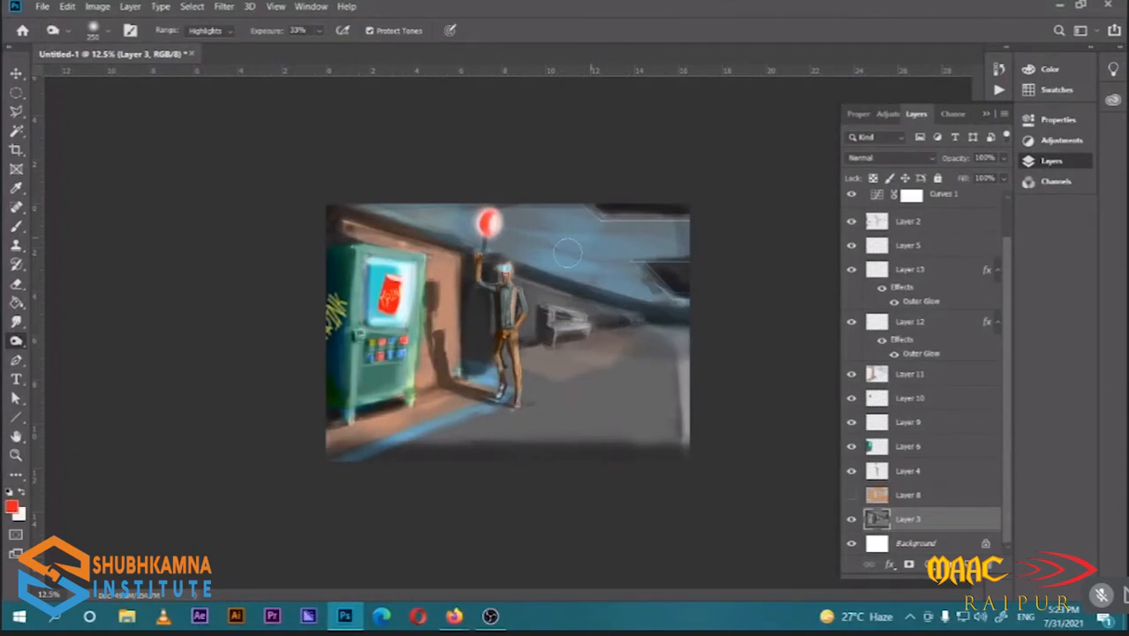
Add a Curves adjustment above Layer 2, lower its RGB curve to output 76 at input 161, and invert its mask to black
{"action": "scroll", "coordinate": [1010, 330], "scroll_direction": "up", "scroll_amount": 1}
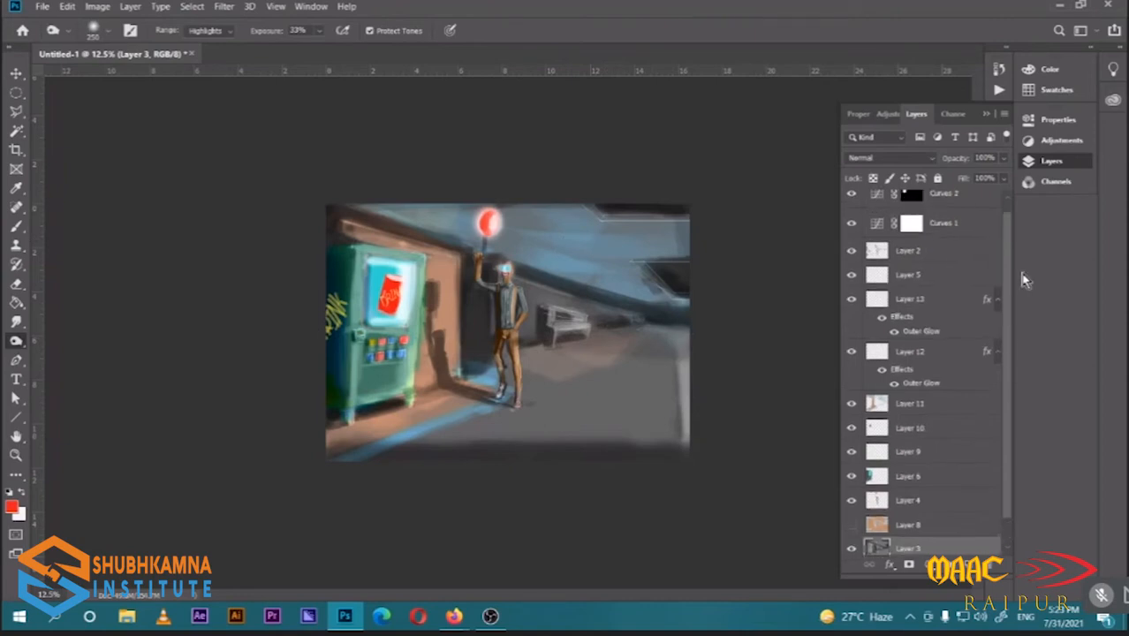
{"action": "left_click", "coordinate": [928, 256]}
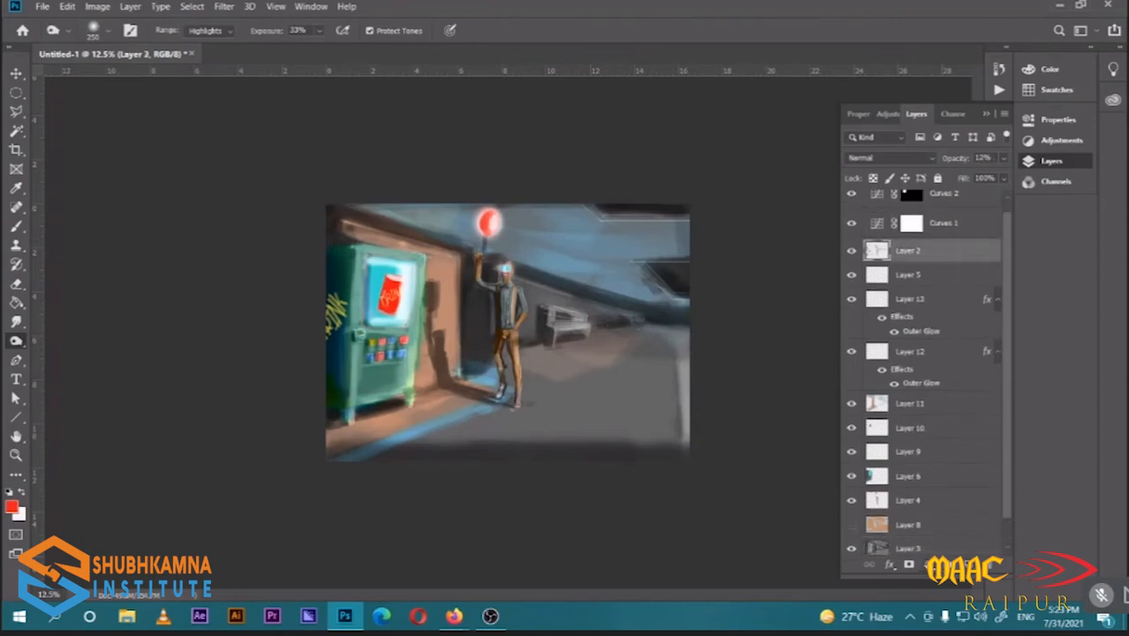
{"action": "left_click", "coordinate": [925, 565]}
{"action": "left_click", "coordinate": [949, 375]}
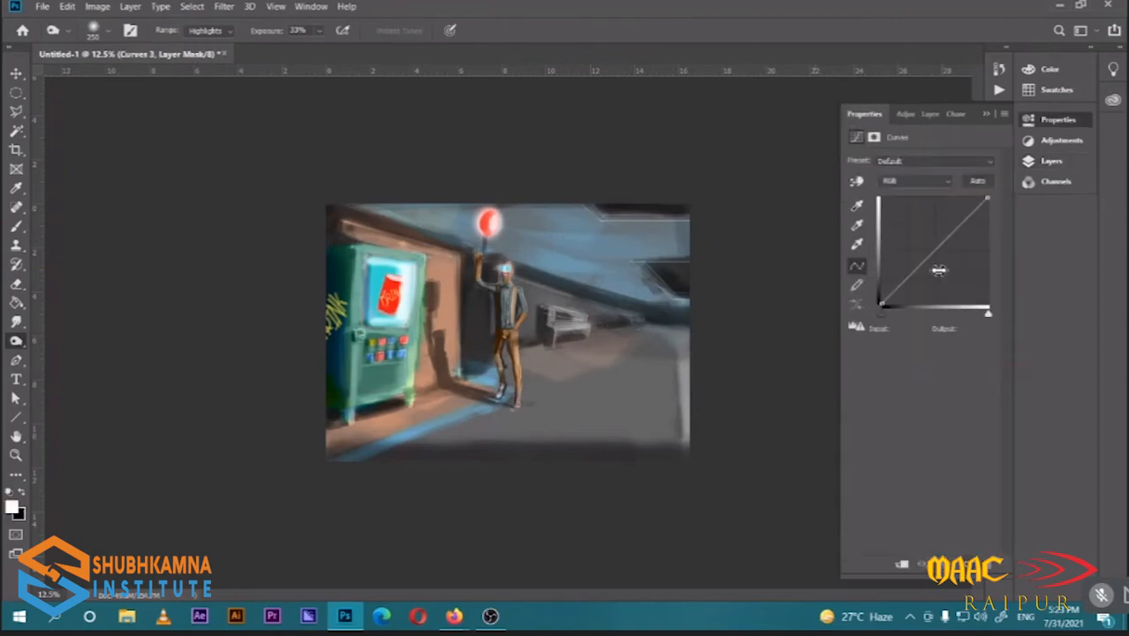
{"action": "left_click_drag", "start_coordinate": [936, 258], "coordinate": [949, 275]}
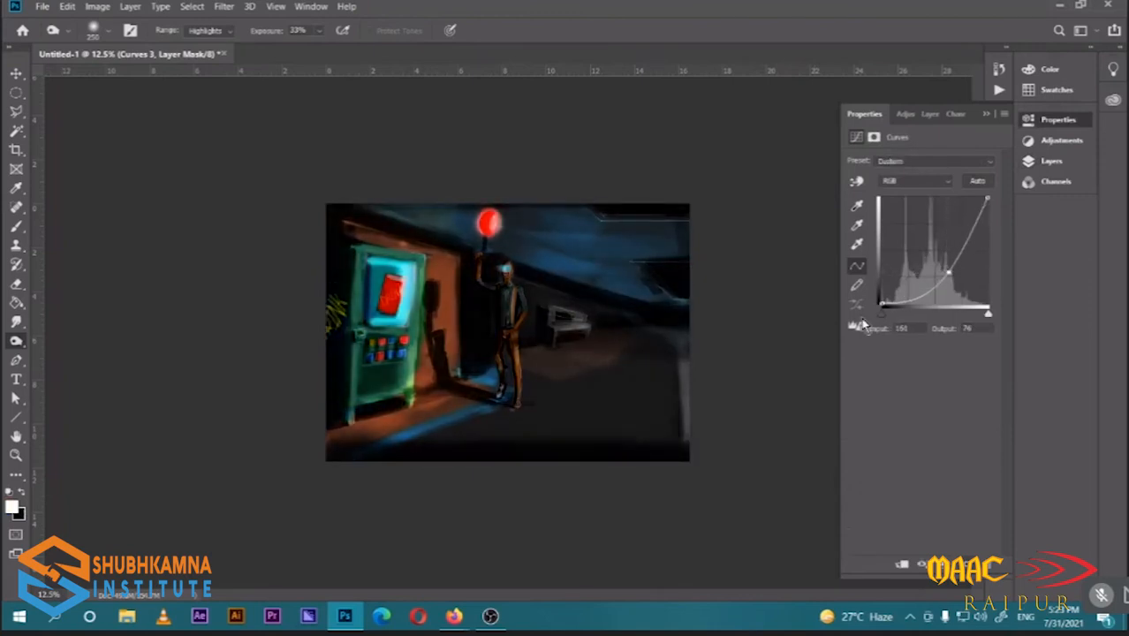
{"action": "left_click", "coordinate": [930, 115]}
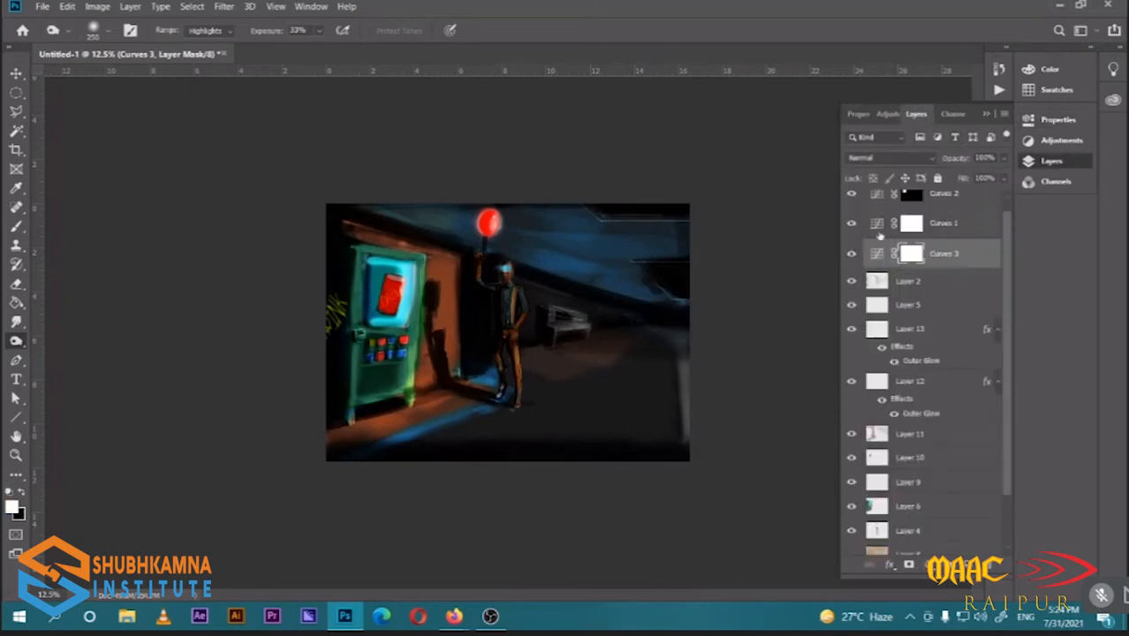
{"action": "key", "text": "ctrl+i"}
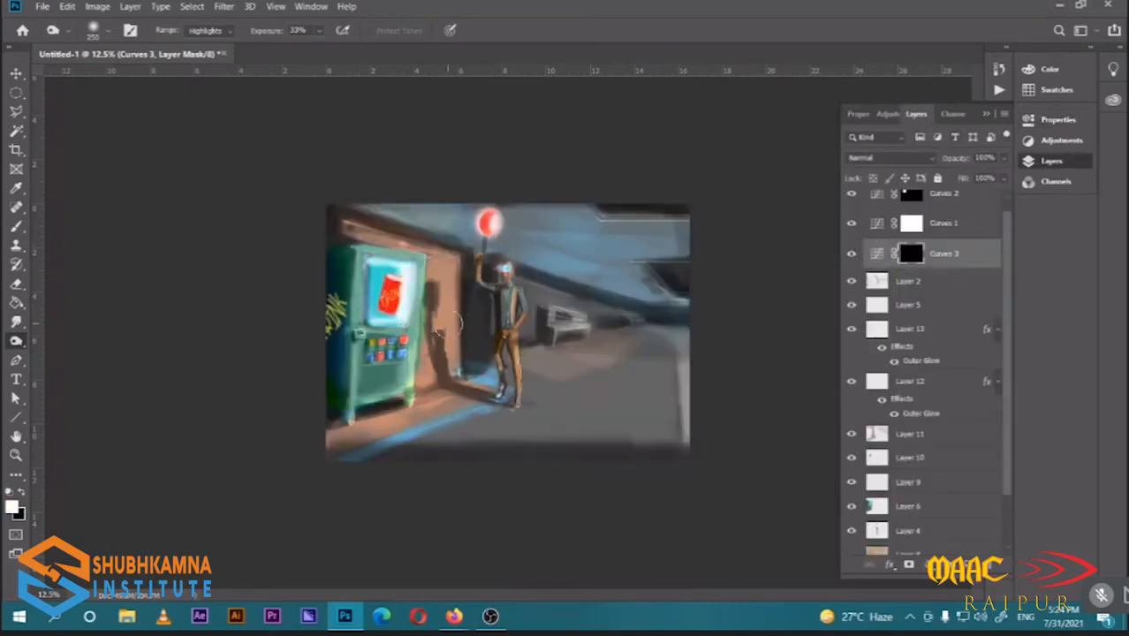
With a soft round brush, paint white on the Curves 3 mask to darken the ceiling, far background and bench area
{"action": "key", "text": "b"}
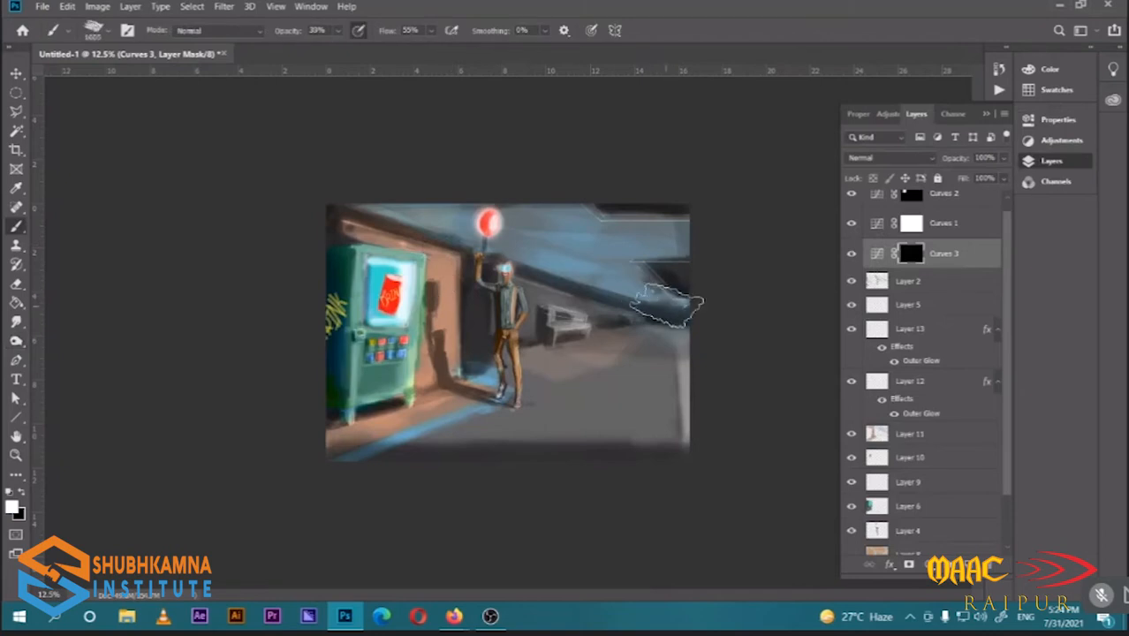
{"action": "left_click", "coordinate": [104, 33]}
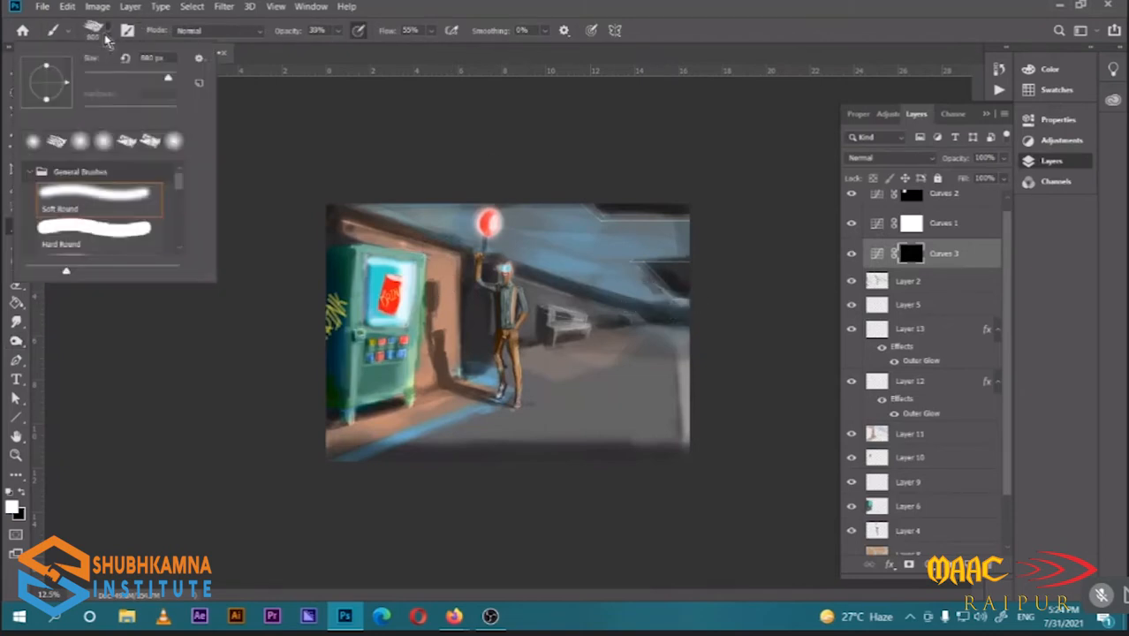
{"action": "left_click", "coordinate": [101, 143]}
{"action": "mouse_move", "coordinate": [641, 278]}
{"action": "left_mouse_down"}
{"action": "mouse_move", "coordinate": [552, 214]}
{"action": "mouse_move", "coordinate": [543, 231]}
{"action": "mouse_move", "coordinate": [580, 328]}
{"action": "mouse_move", "coordinate": [630, 330]}
{"action": "mouse_move", "coordinate": [620, 340]}
{"action": "mouse_move", "coordinate": [607, 284]}
{"action": "mouse_move", "coordinate": [673, 221]}
{"action": "mouse_move", "coordinate": [331, 202]}
{"action": "mouse_move", "coordinate": [744, 456]}
{"action": "mouse_move", "coordinate": [478, 302]}
{"action": "mouse_move", "coordinate": [517, 278]}
{"action": "mouse_move", "coordinate": [530, 318]}
{"action": "mouse_move", "coordinate": [520, 300]}
{"action": "left_mouse_up"}
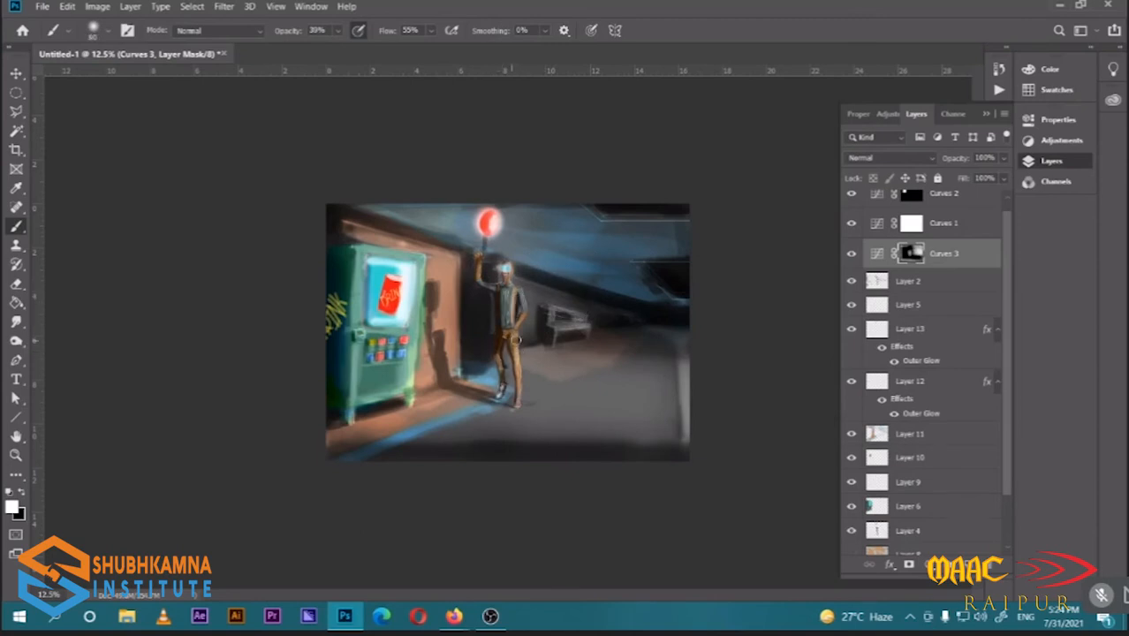
Continue the Curves 3 mask around the vending machine and its wall, finishing the upper corner with a smaller 175 px soft brush
{"action": "mouse_move", "coordinate": [427, 288]}
{"action": "left_mouse_down"}
{"action": "mouse_move", "coordinate": [428, 327]}
{"action": "mouse_move", "coordinate": [491, 394]}
{"action": "mouse_move", "coordinate": [378, 409]}
{"action": "mouse_move", "coordinate": [339, 442]}
{"action": "left_mouse_up"}
{"action": "key", "text": "bracketright"}
{"action": "key", "text": "bracketright"}
{"action": "key", "text": "bracketright"}
{"action": "key", "text": "bracketright"}
{"action": "key", "text": "bracketright"}
{"action": "key", "text": "bracketright"}
{"action": "key", "text": "bracketright"}
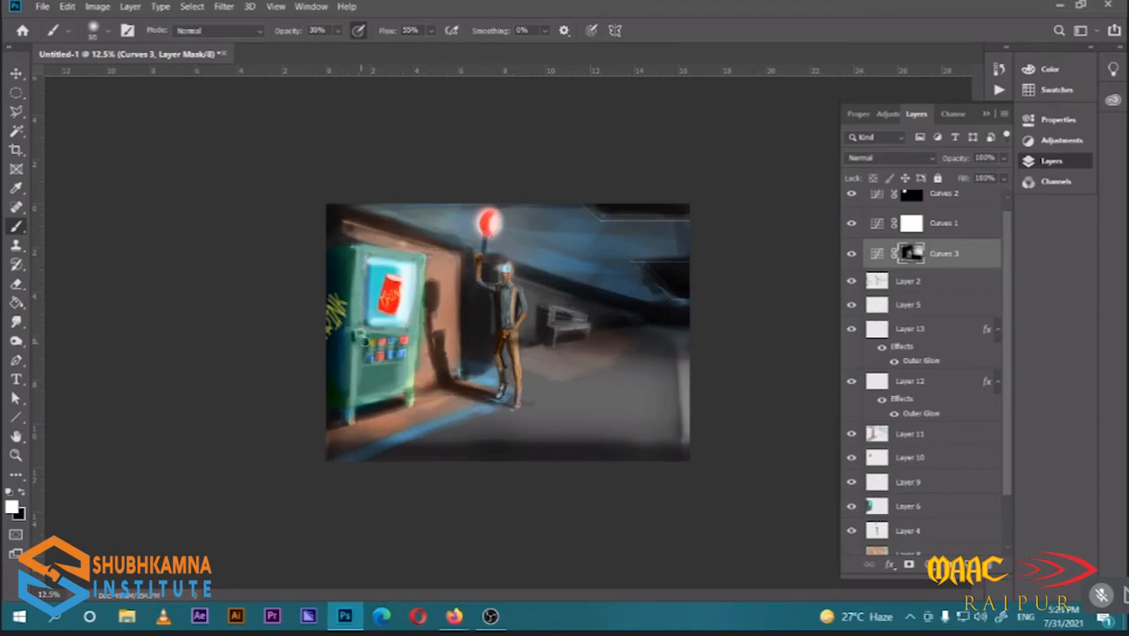
{"action": "key", "text": "bracketleft"}
{"action": "key", "text": "bracketleft"}
{"action": "key", "text": "bracketleft"}
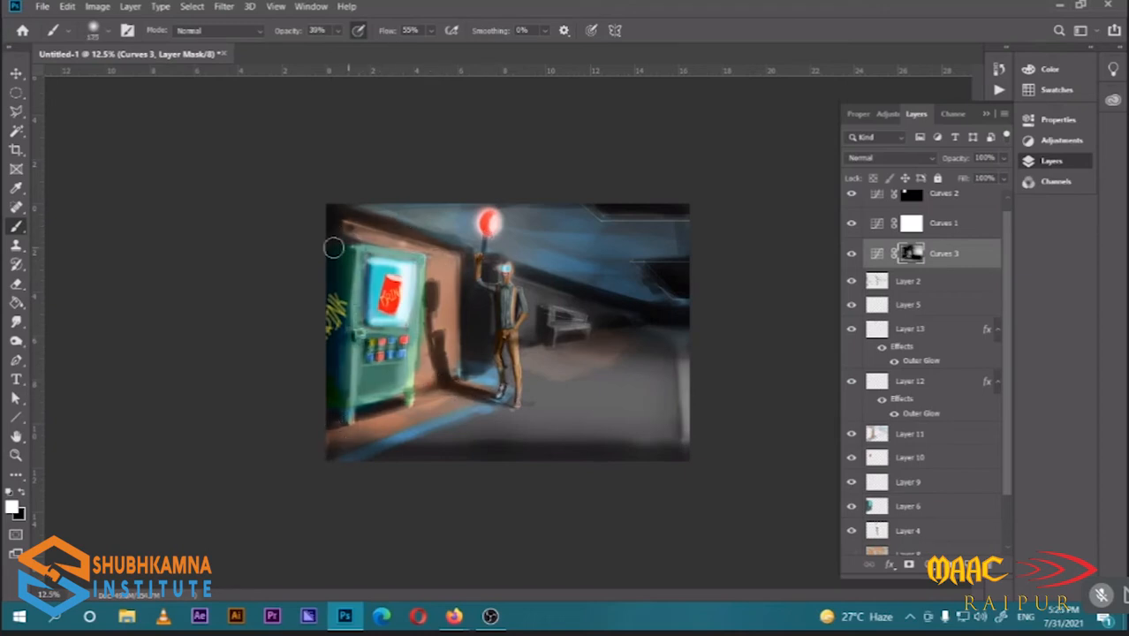
{"action": "left_click_drag", "start_coordinate": [337, 245], "coordinate": [393, 218]}
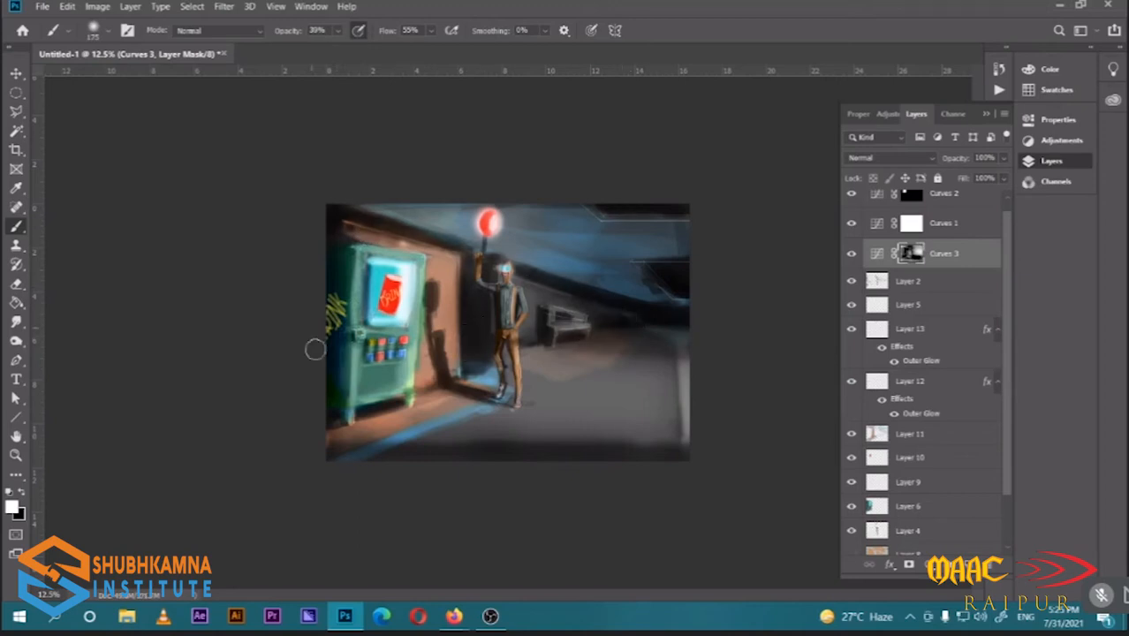
Add a Curves adjustment above Curves 3, raise its RGB curve to output 164 at input 128, and invert its mask to black
{"action": "left_click", "coordinate": [923, 565]}
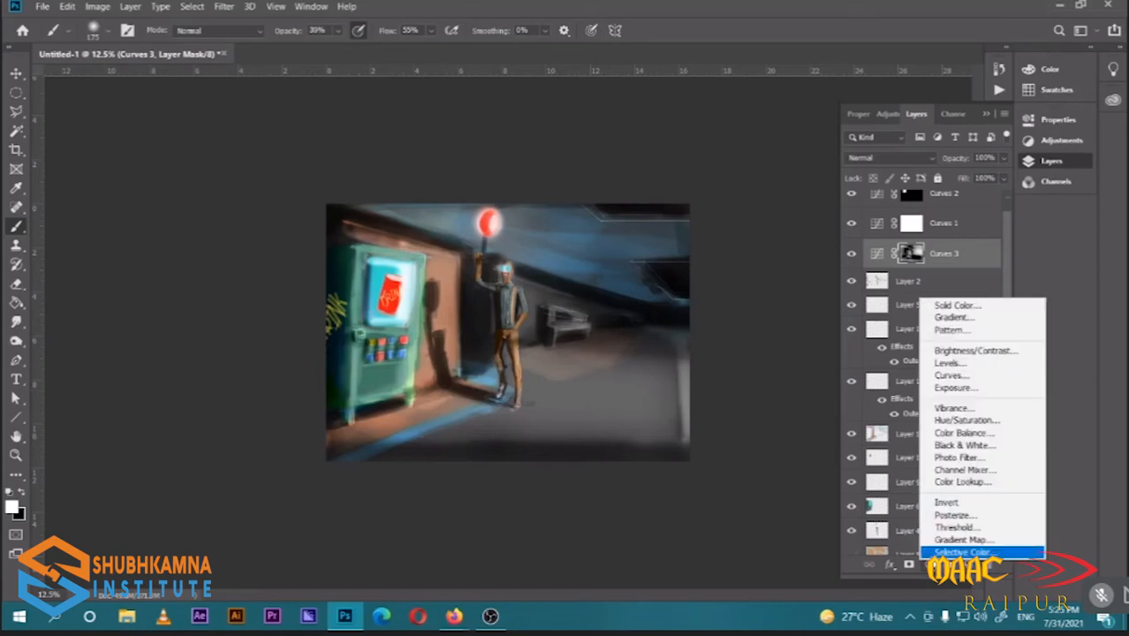
{"action": "left_click", "coordinate": [953, 377]}
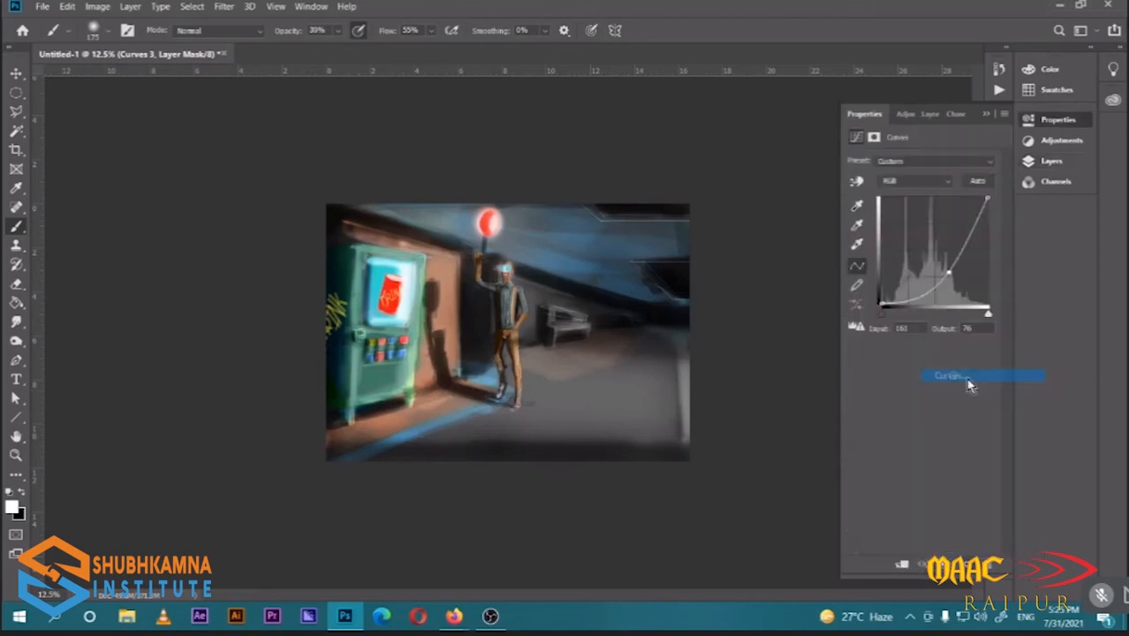
{"action": "left_click_drag", "start_coordinate": [939, 245], "coordinate": [935, 235]}
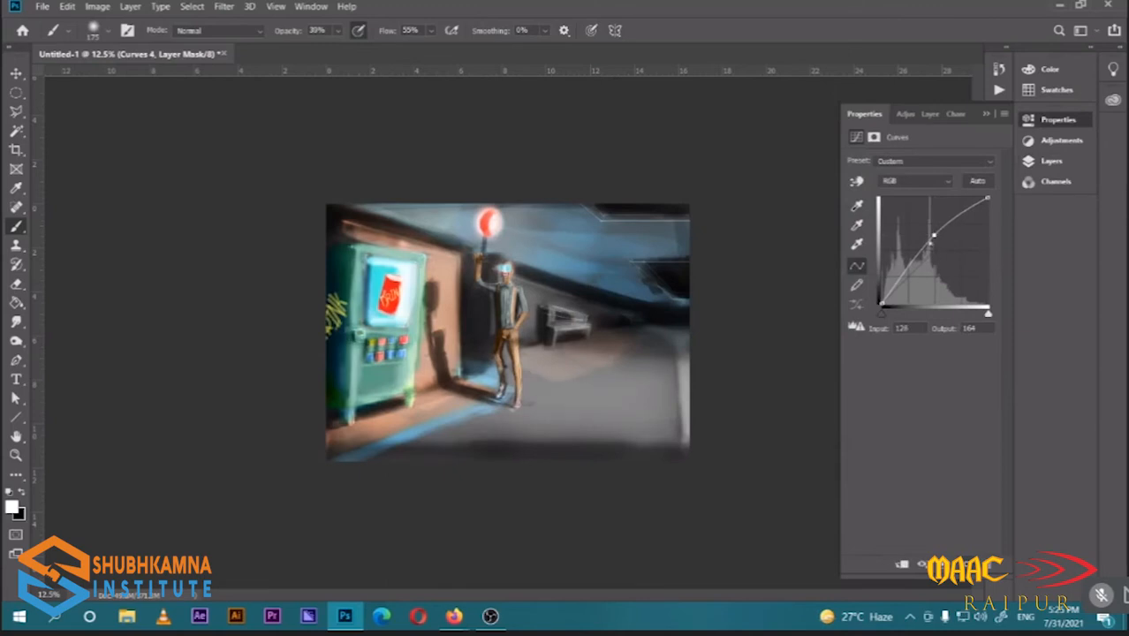
{"action": "left_click", "coordinate": [929, 114]}
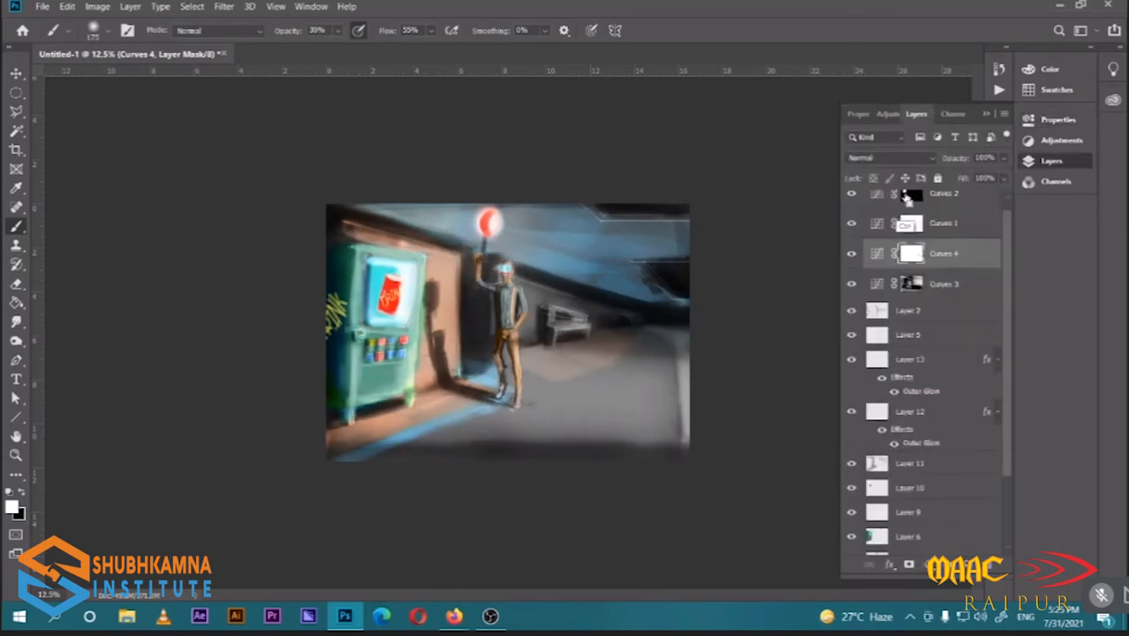
{"action": "key", "text": "ctrl"}
{"action": "key", "text": "ctrl+i"}
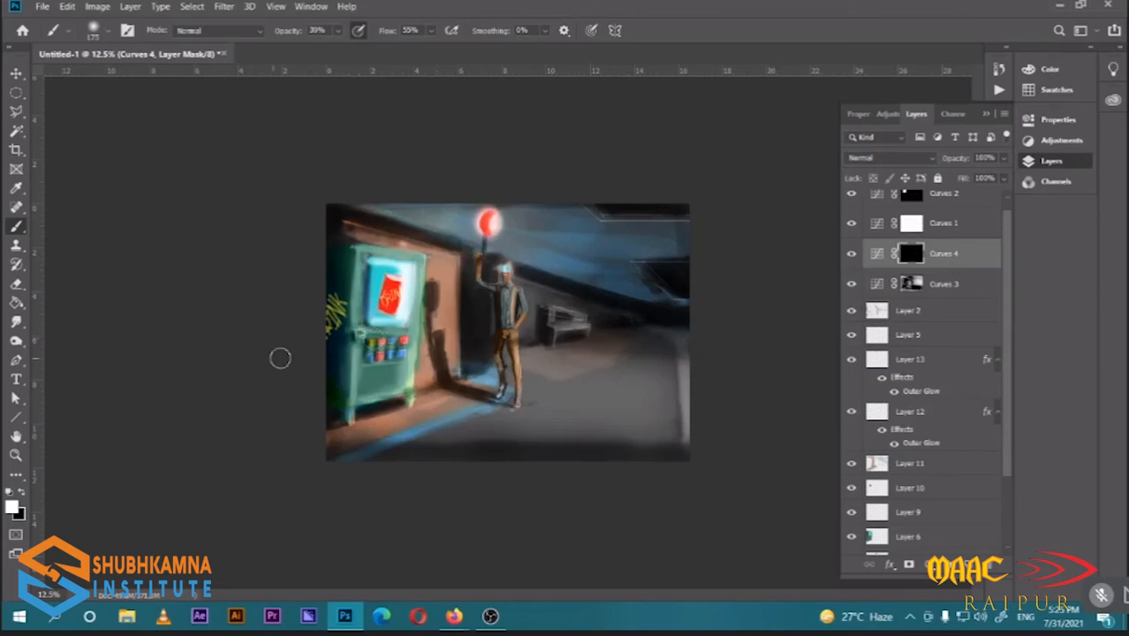
Paint white on the Curves 4 mask to brighten the figure, the floor, the ceiling beside the balloon and the wall behind the man
{"action": "mouse_move", "coordinate": [511, 265]}
{"action": "left_mouse_down"}
{"action": "mouse_move", "coordinate": [523, 316]}
{"action": "mouse_move", "coordinate": [504, 323]}
{"action": "mouse_move", "coordinate": [503, 311]}
{"action": "mouse_move", "coordinate": [502, 363]}
{"action": "mouse_move", "coordinate": [513, 330]}
{"action": "mouse_move", "coordinate": [499, 361]}
{"action": "mouse_move", "coordinate": [504, 395]}
{"action": "left_mouse_up"}
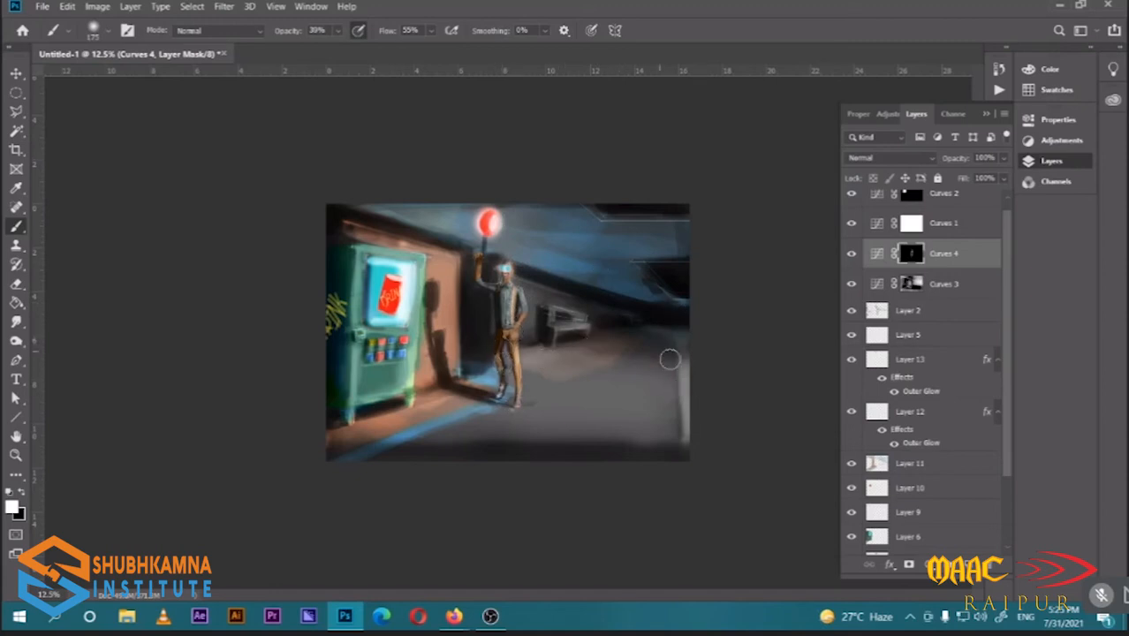
{"action": "mouse_move", "coordinate": [686, 391]}
{"action": "left_mouse_down"}
{"action": "mouse_move", "coordinate": [678, 429]}
{"action": "mouse_move", "coordinate": [681, 381]}
{"action": "mouse_move", "coordinate": [663, 401]}
{"action": "mouse_move", "coordinate": [669, 381]}
{"action": "left_mouse_up"}
{"action": "key", "text": "bracketleft"}
{"action": "key", "text": "bracketleft"}
{"action": "key", "text": "bracketleft"}
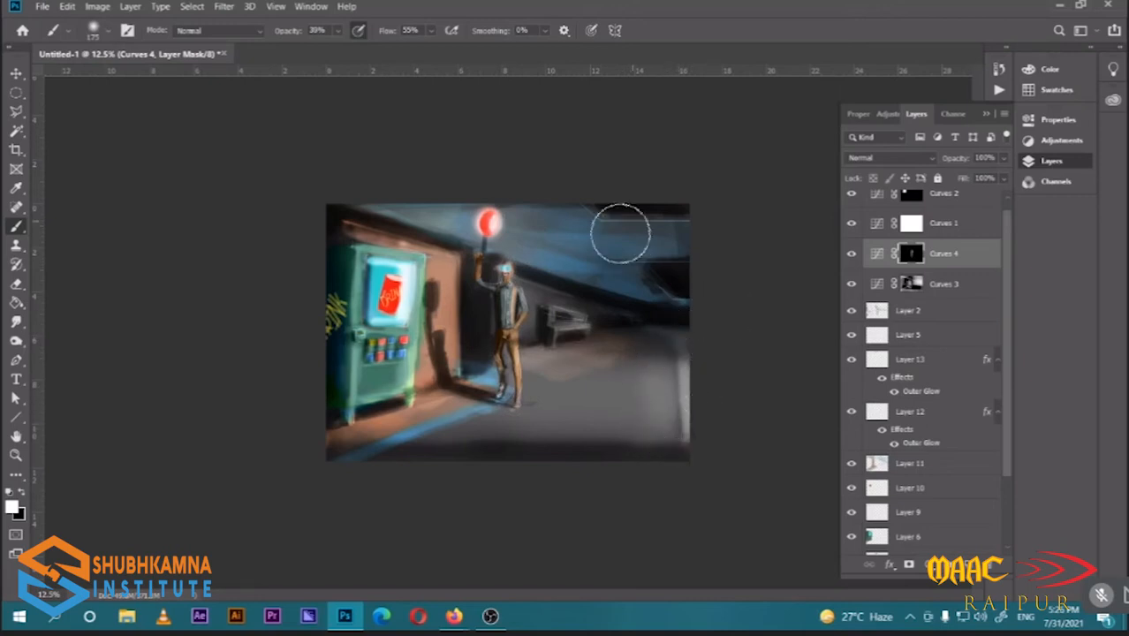
{"action": "left_click_drag", "start_coordinate": [620, 233], "coordinate": [511, 219]}
{"action": "left_click_drag", "start_coordinate": [444, 265], "coordinate": [429, 371]}
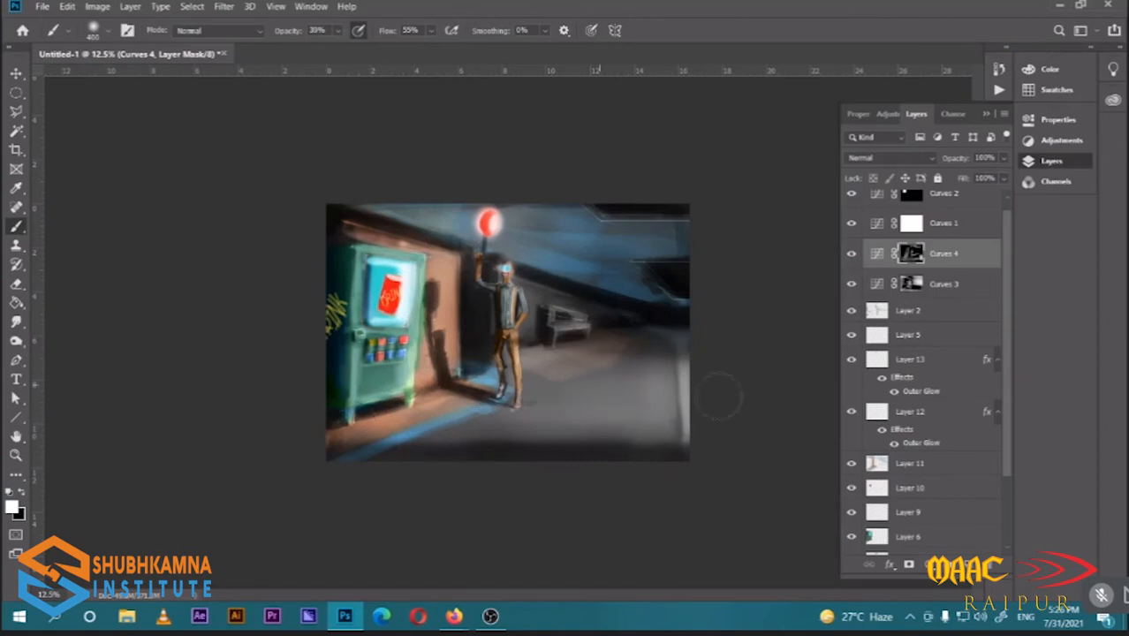
Examine the lighting on the figure, vending machine and background at several magnifications
{"action": "key", "text": "ctrl+plus"}
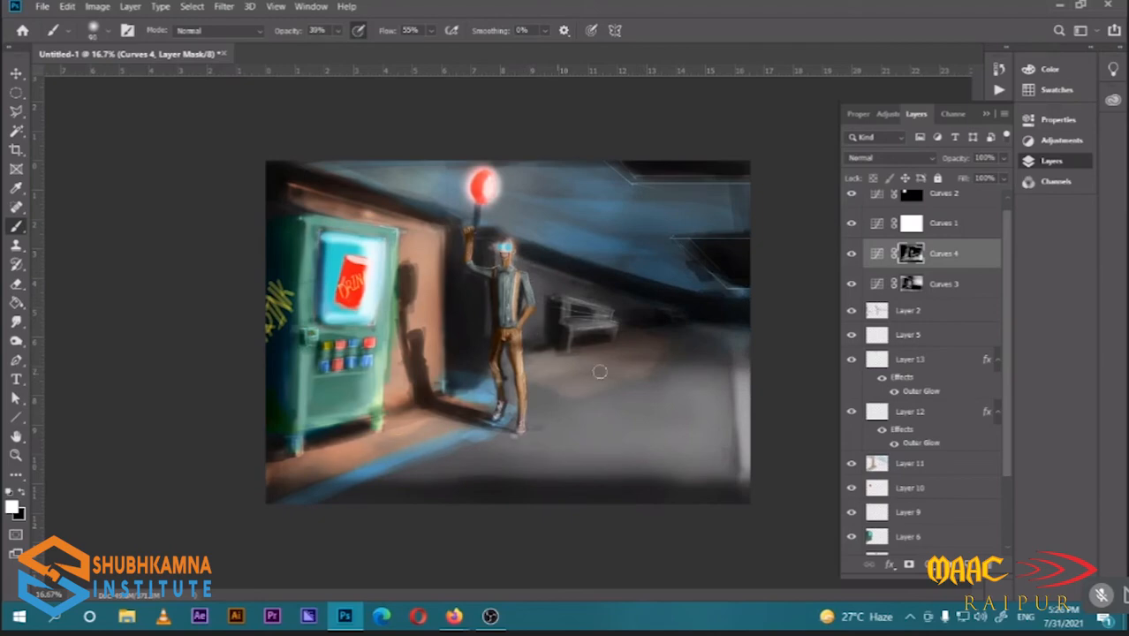
{"action": "key", "text": "ctrl+minus"}
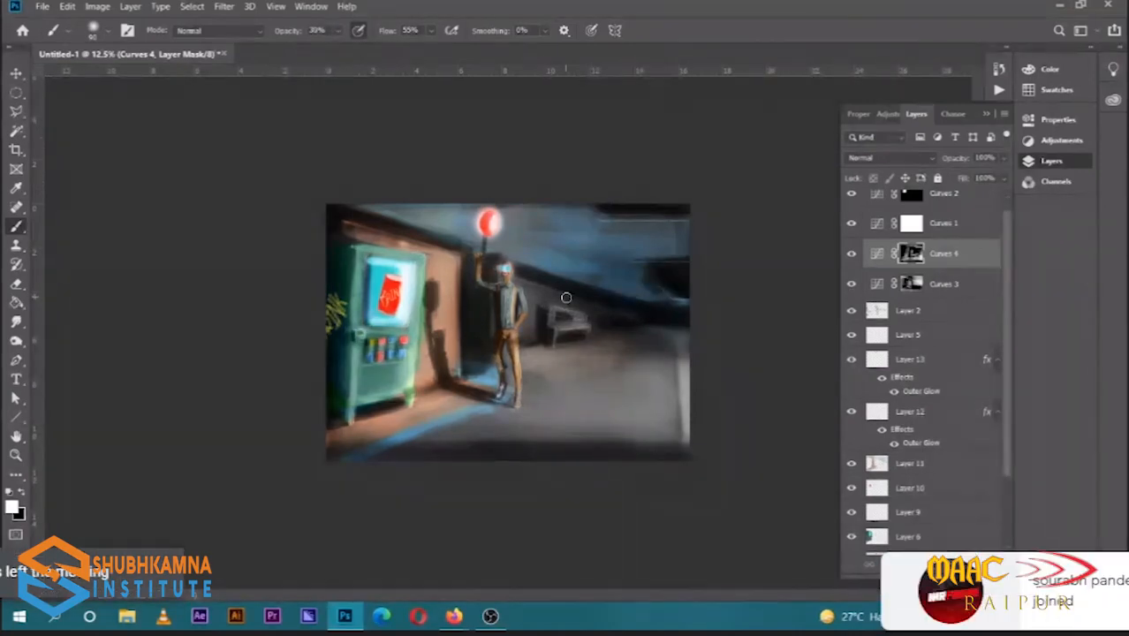
{"action": "key", "text": "ctrl+plus"}
{"action": "key", "text": "ctrl+plus"}
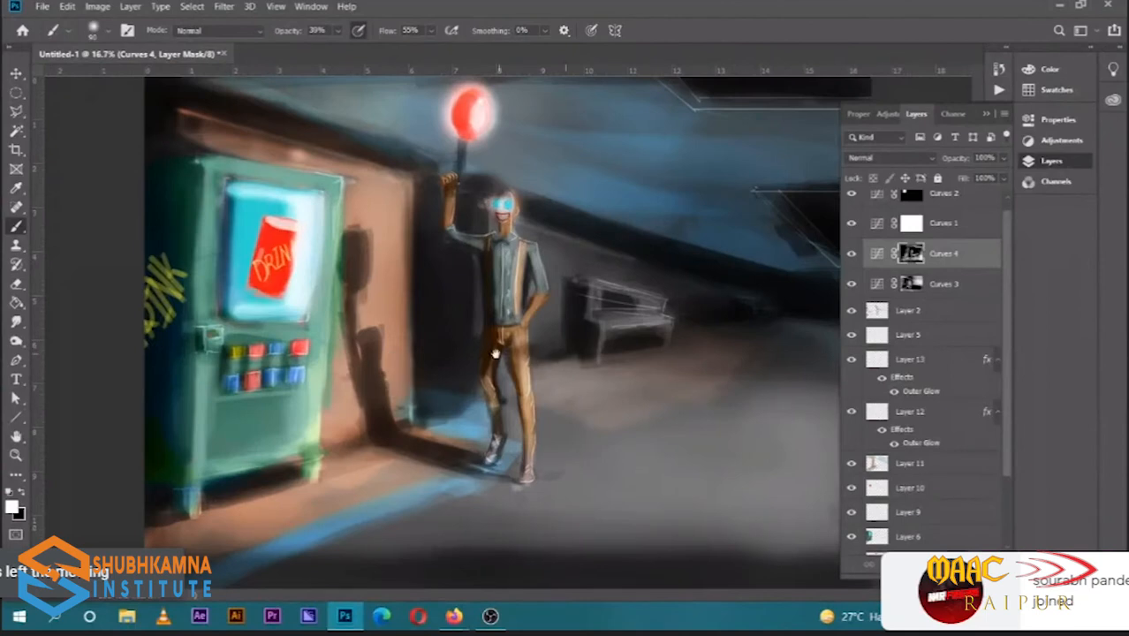
{"action": "key", "text": "ctrl+plus"}
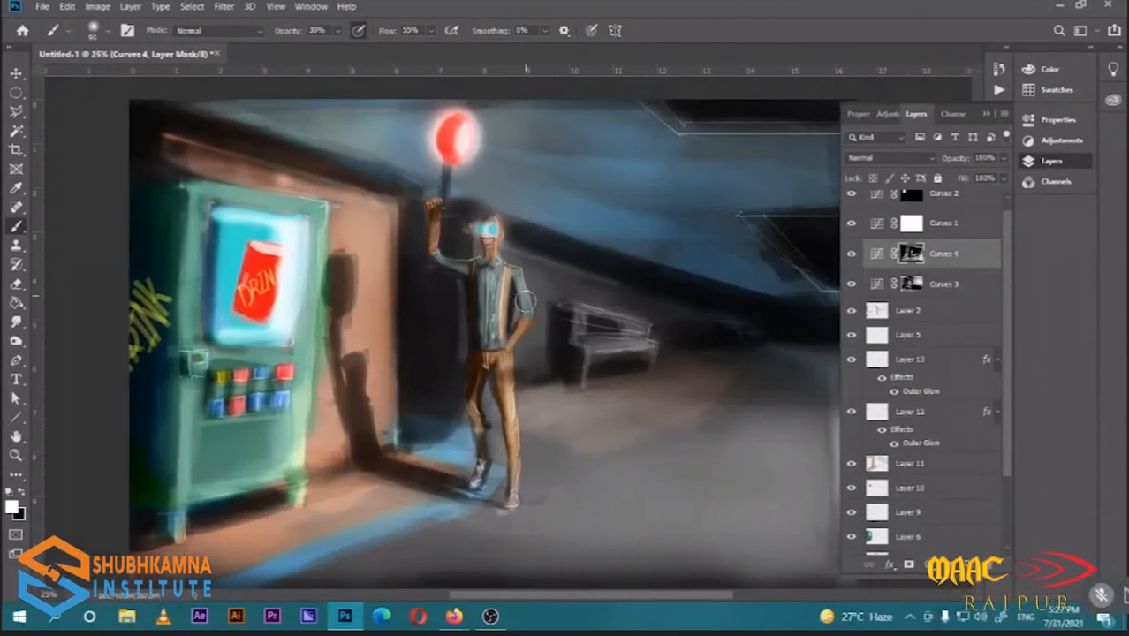
{"action": "scroll", "coordinate": [525, 301], "scroll_direction": "right", "scroll_amount": 2}
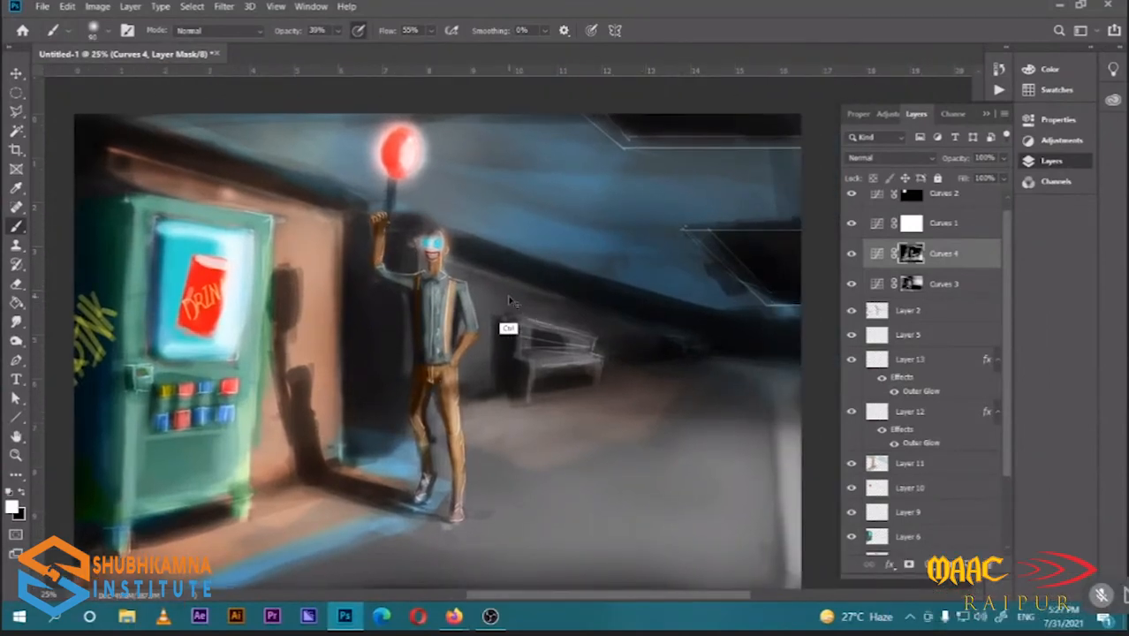
{"action": "key", "text": "ctrl+minus"}
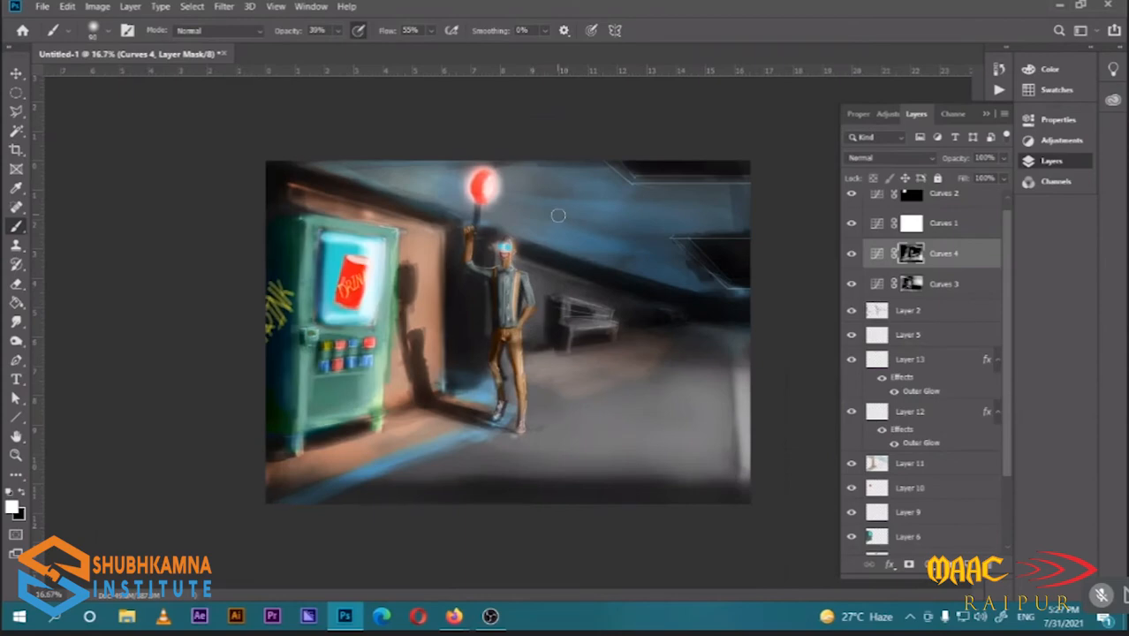
{"action": "key", "text": "ctrl+minus"}
{"action": "key", "text": "ctrl+plus"}
Switch to the Digital Painting presentation in Google Slides in Firefox and go to its second slide
{"action": "left_click", "coordinate": [453, 616]}
{"action": "left_click", "coordinate": [382, 562]}
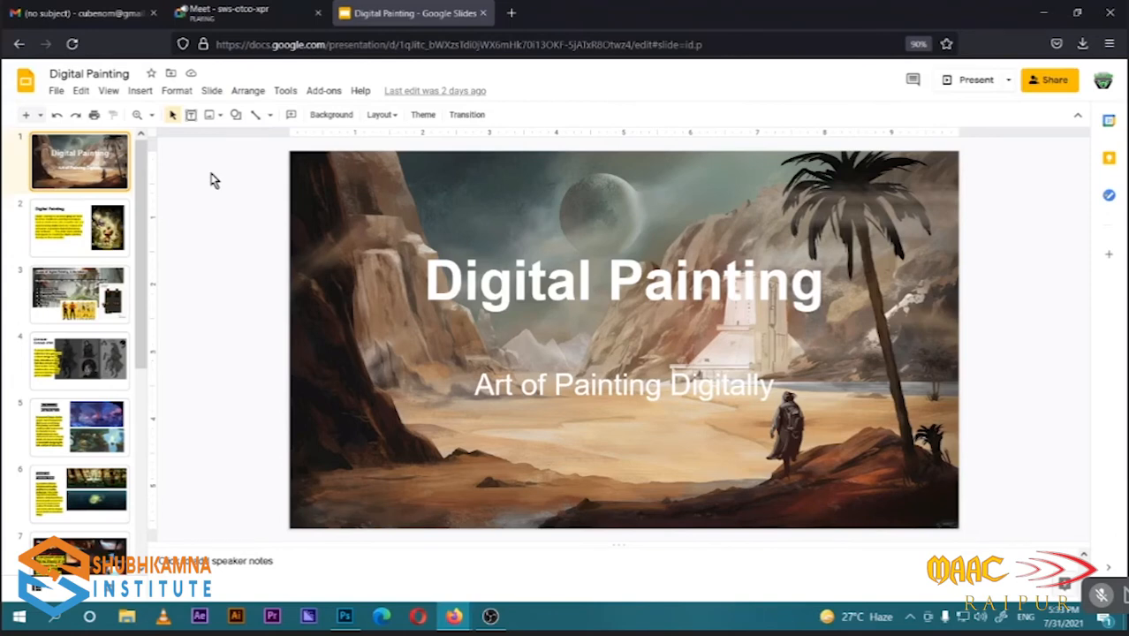
{"action": "key", "text": "Down"}
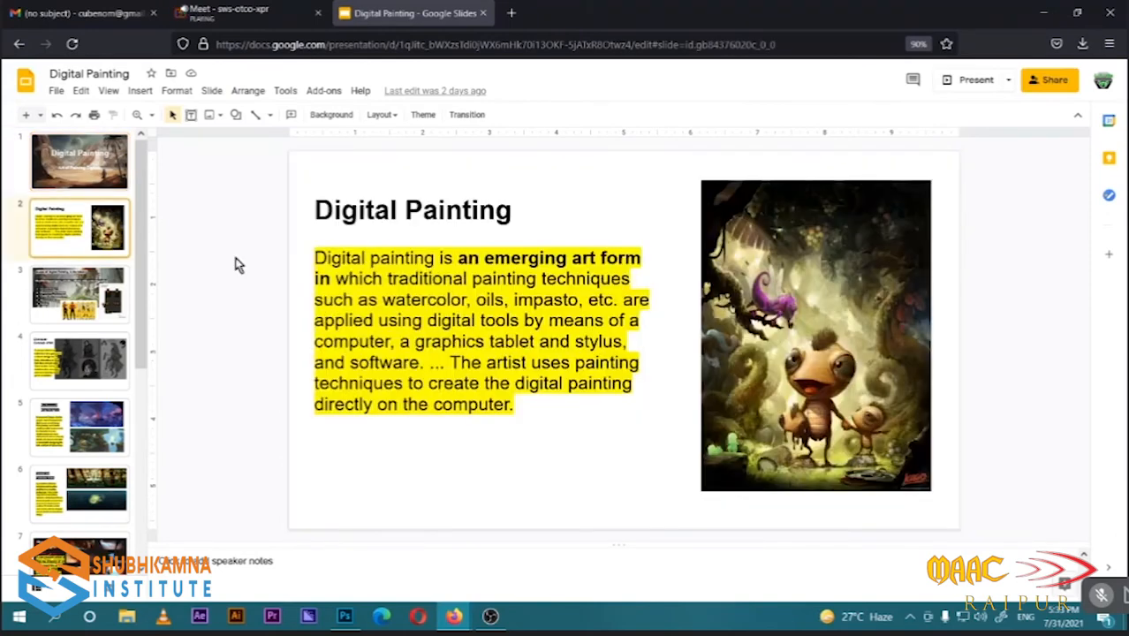